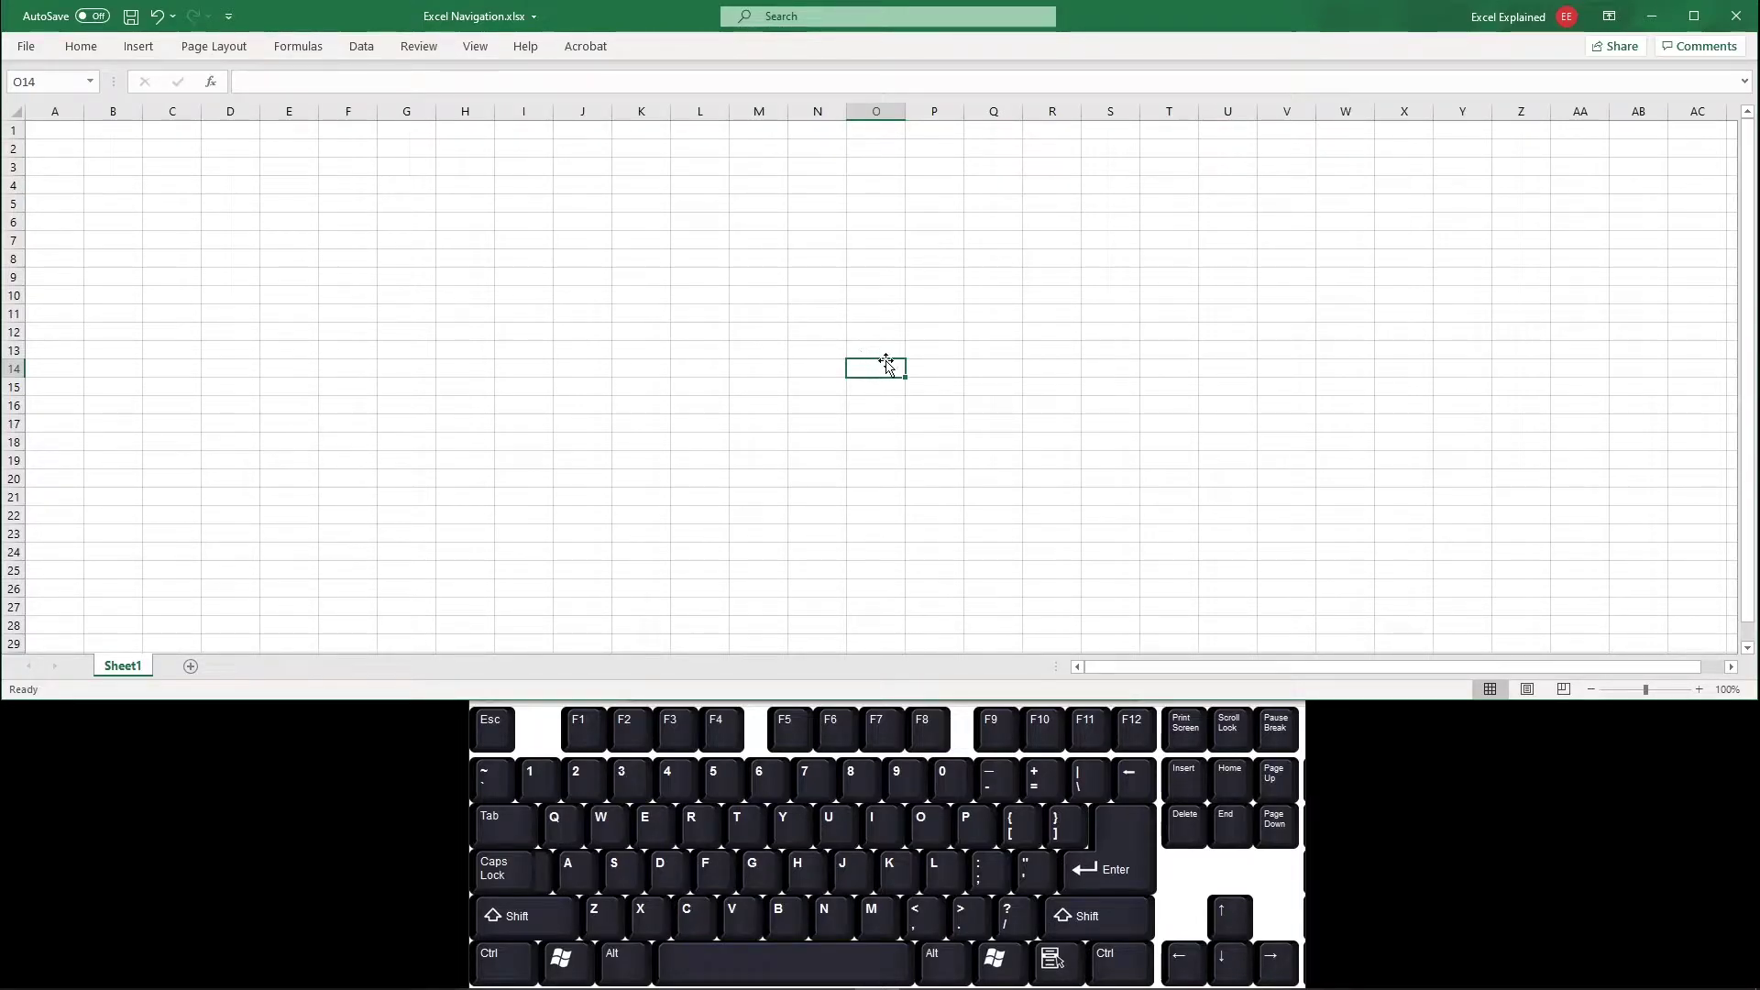
Move the active cell step by step in all four directions around O14, finishing on N14
key("Right")
key("Right")
key("Right")
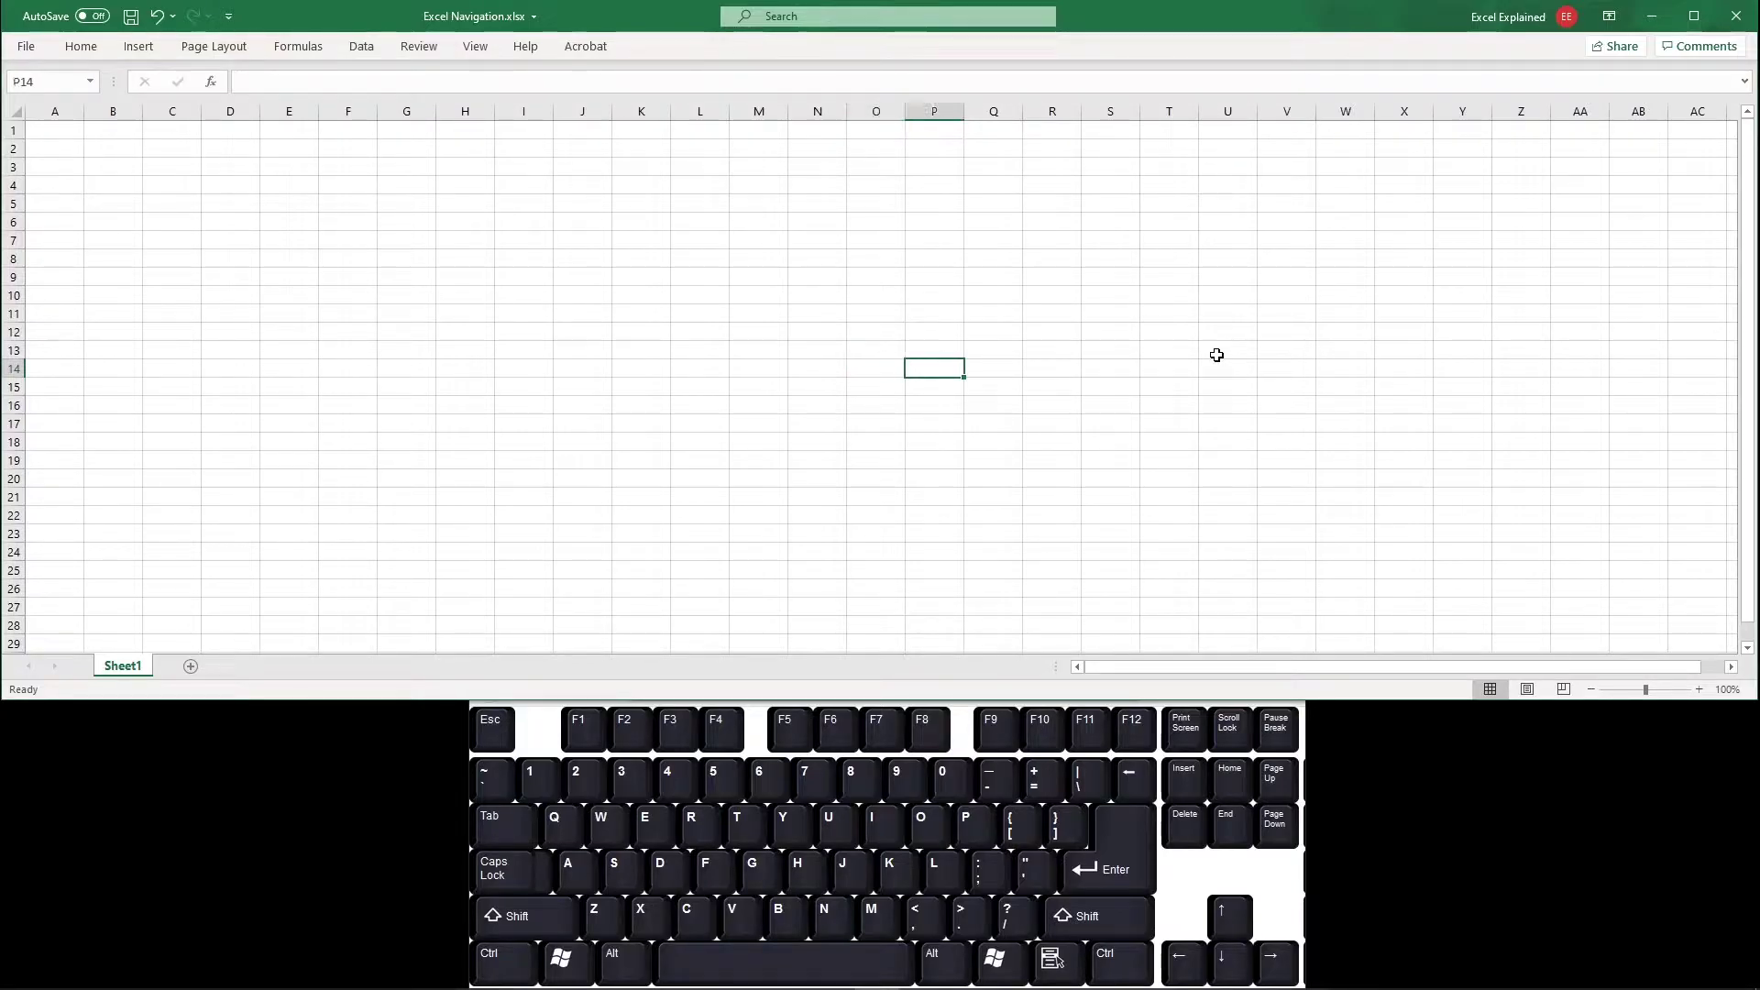
key("Left")
key("Left")
key("Left")
key("Up")
key("Up")
key("Down")
key("Down")
key("Down")
key("Left")
key("Up")
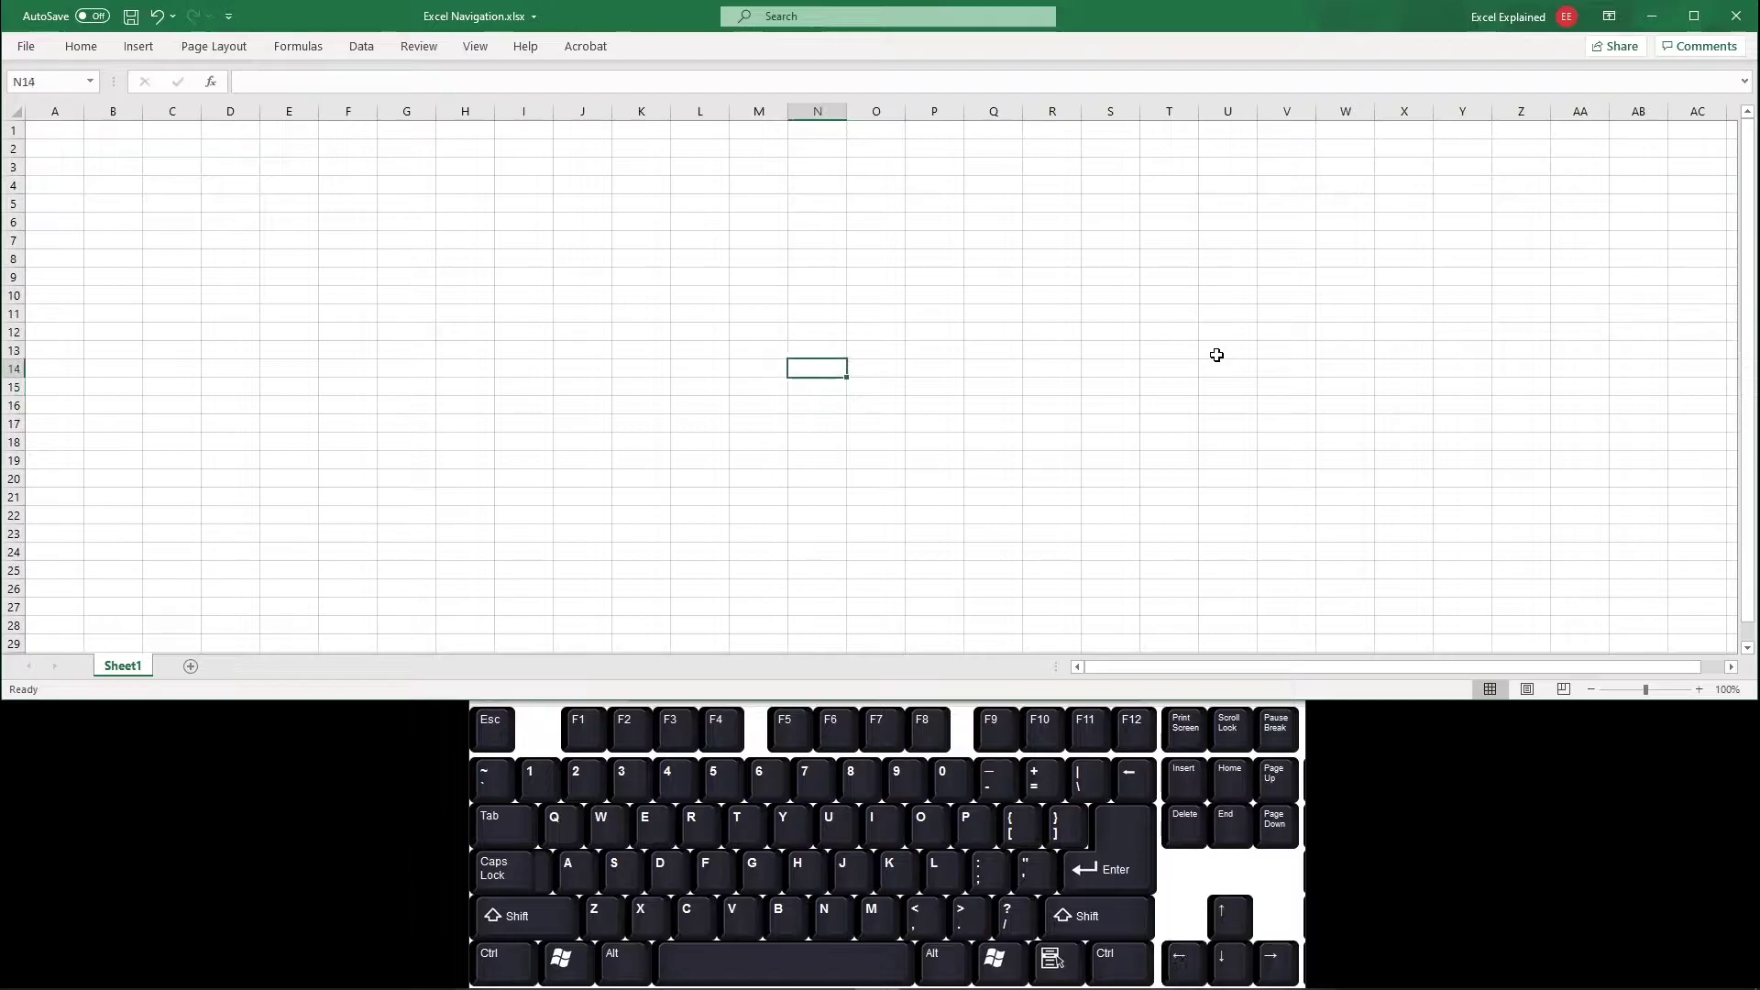
Select a vertical run of cells in column N, extending downward from N9
left_click(818, 275)
key("shift+Down")
key("shift+Down")
key("shift+Down")
key("shift+Down")
key("shift+Down")
Select a horizontal run of cells in row 12, extending rightward from O12
left_click(894, 332)
key("shift+Right")
key("shift+Right")
key("shift+Right")
key("shift+Right")
key("shift+Right")
Select the cells from N12 back to I12, followed by the block J5:U24
left_click_drag(813, 330, 550, 326)
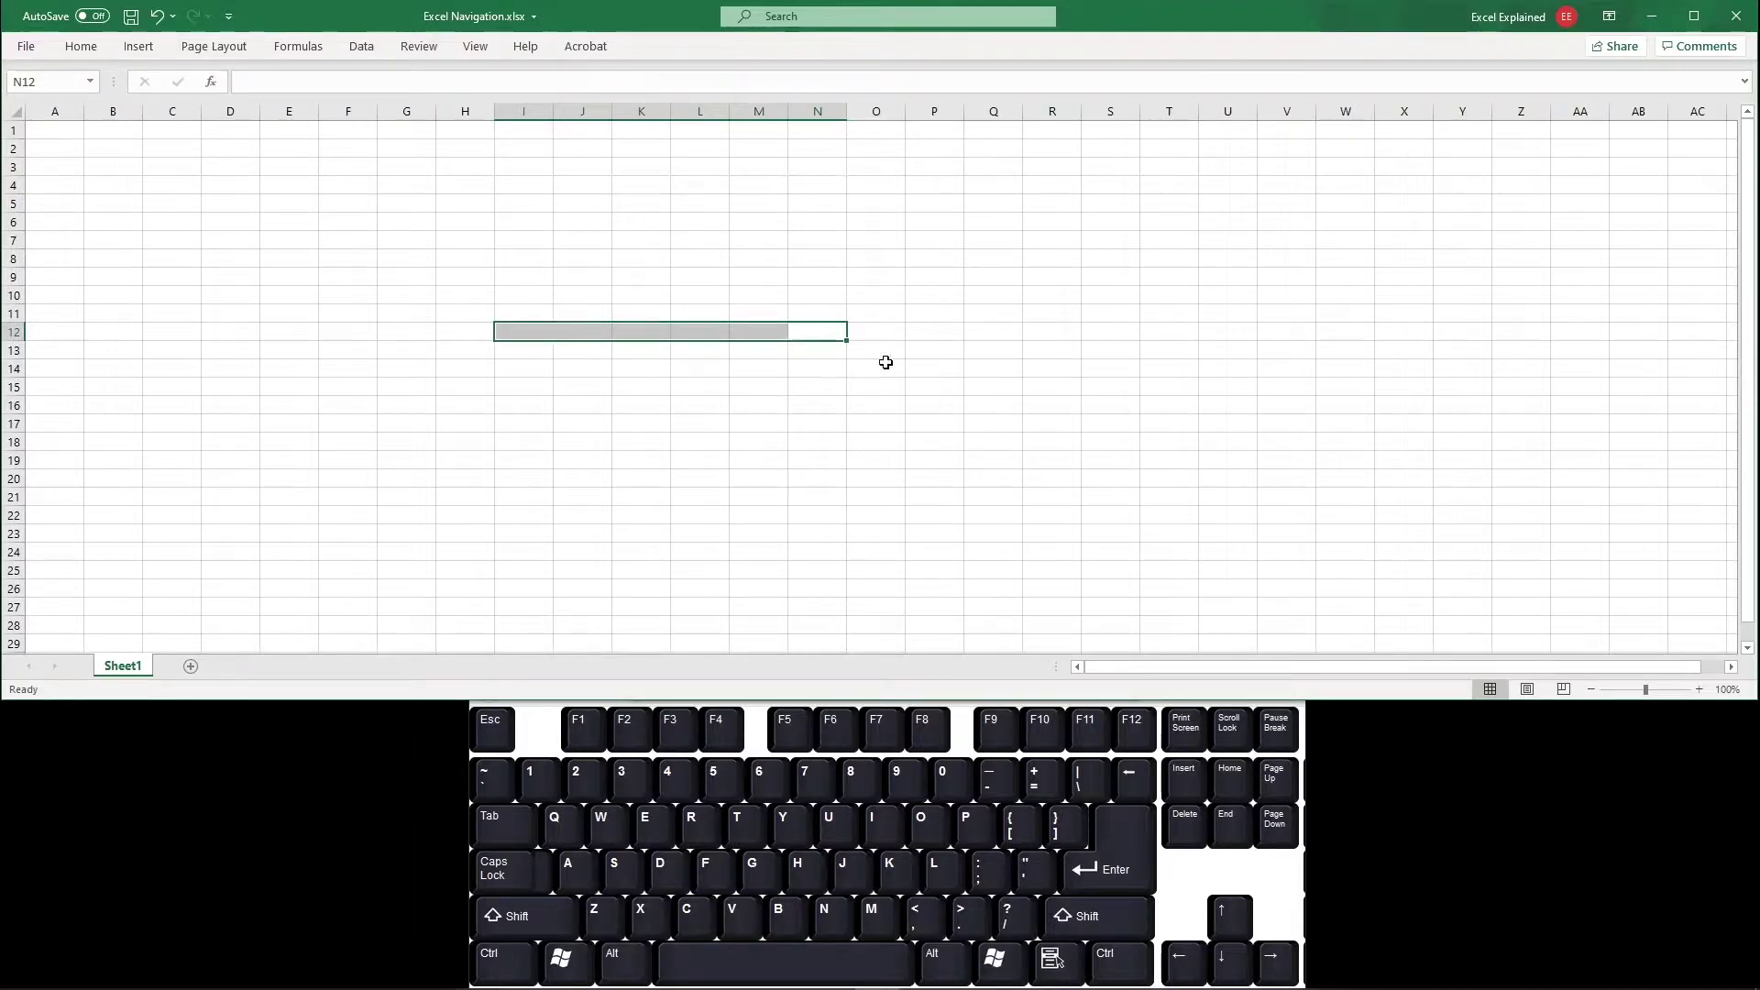
left_click(817, 331)
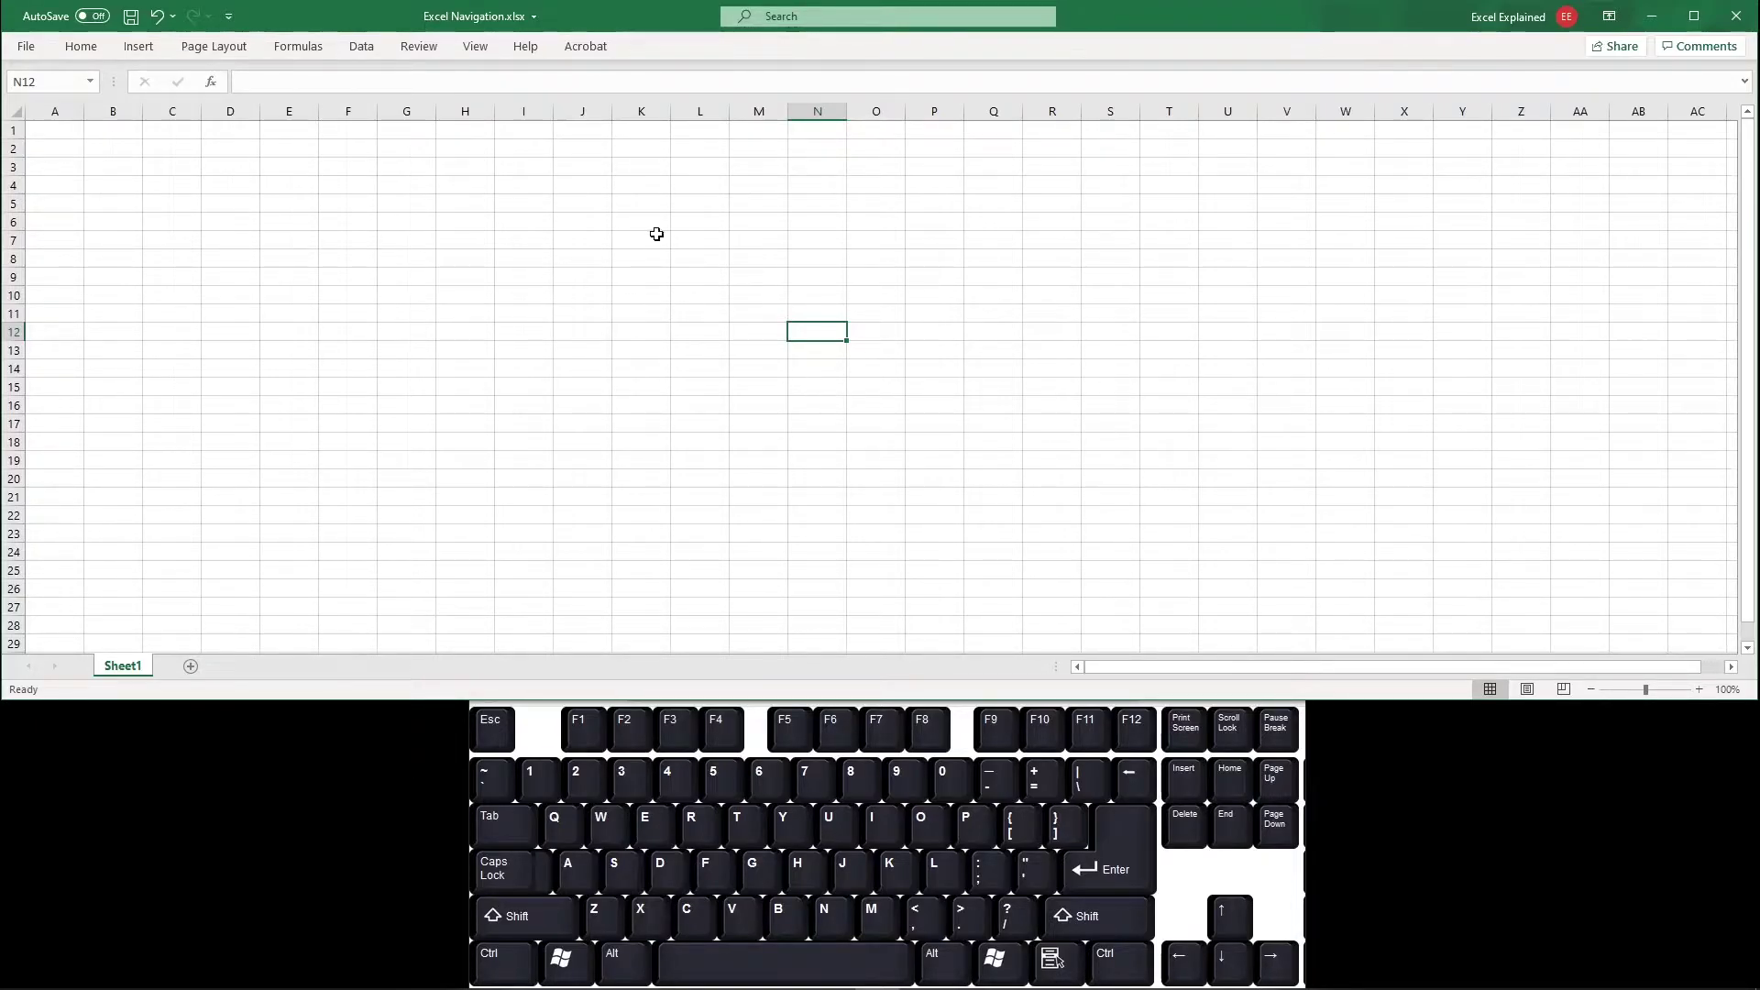
mouse_move(555, 203)
left_mouse_down()
mouse_move(1221, 543)
mouse_move(1206, 539)
left_mouse_up()
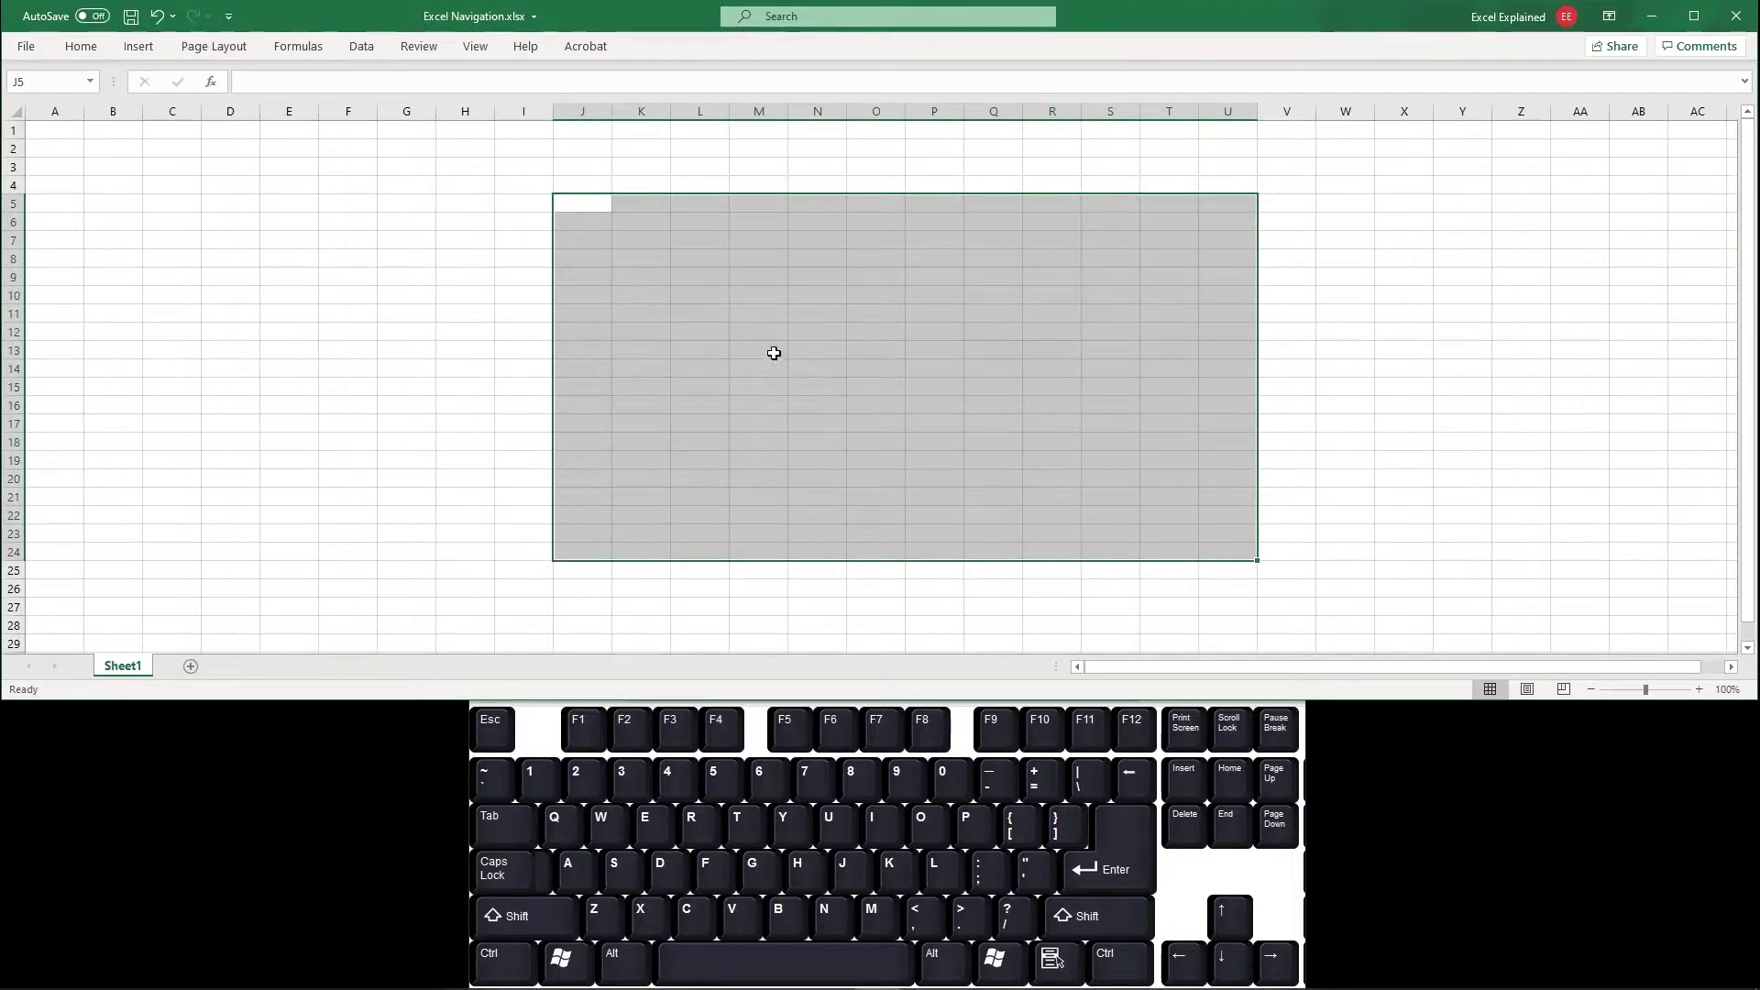
Enter the filler texts lkasndlsad, kjnasdkjnasd and lknasldnasd in cells J5, J6 and J7
left_click(584, 205)
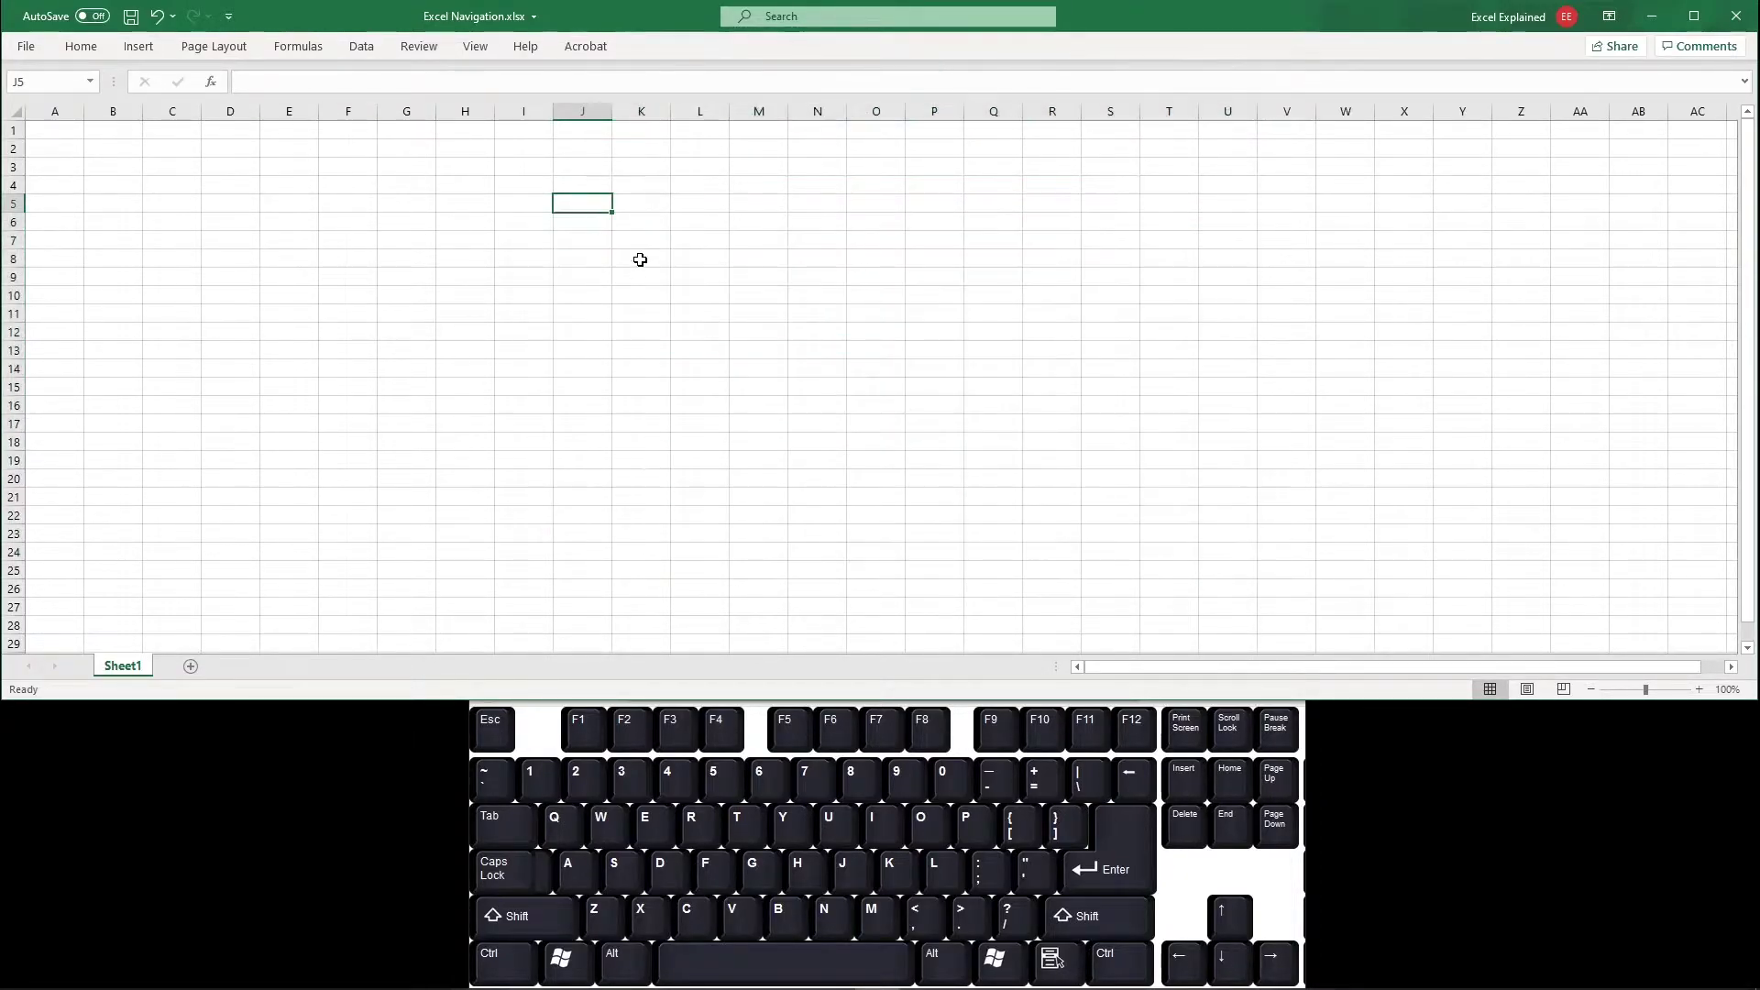
type("lkasndlsad")
key("Return")
type("kjnasdkjnasd")
key("Return")
type("lknasldnasd")
key("Return")
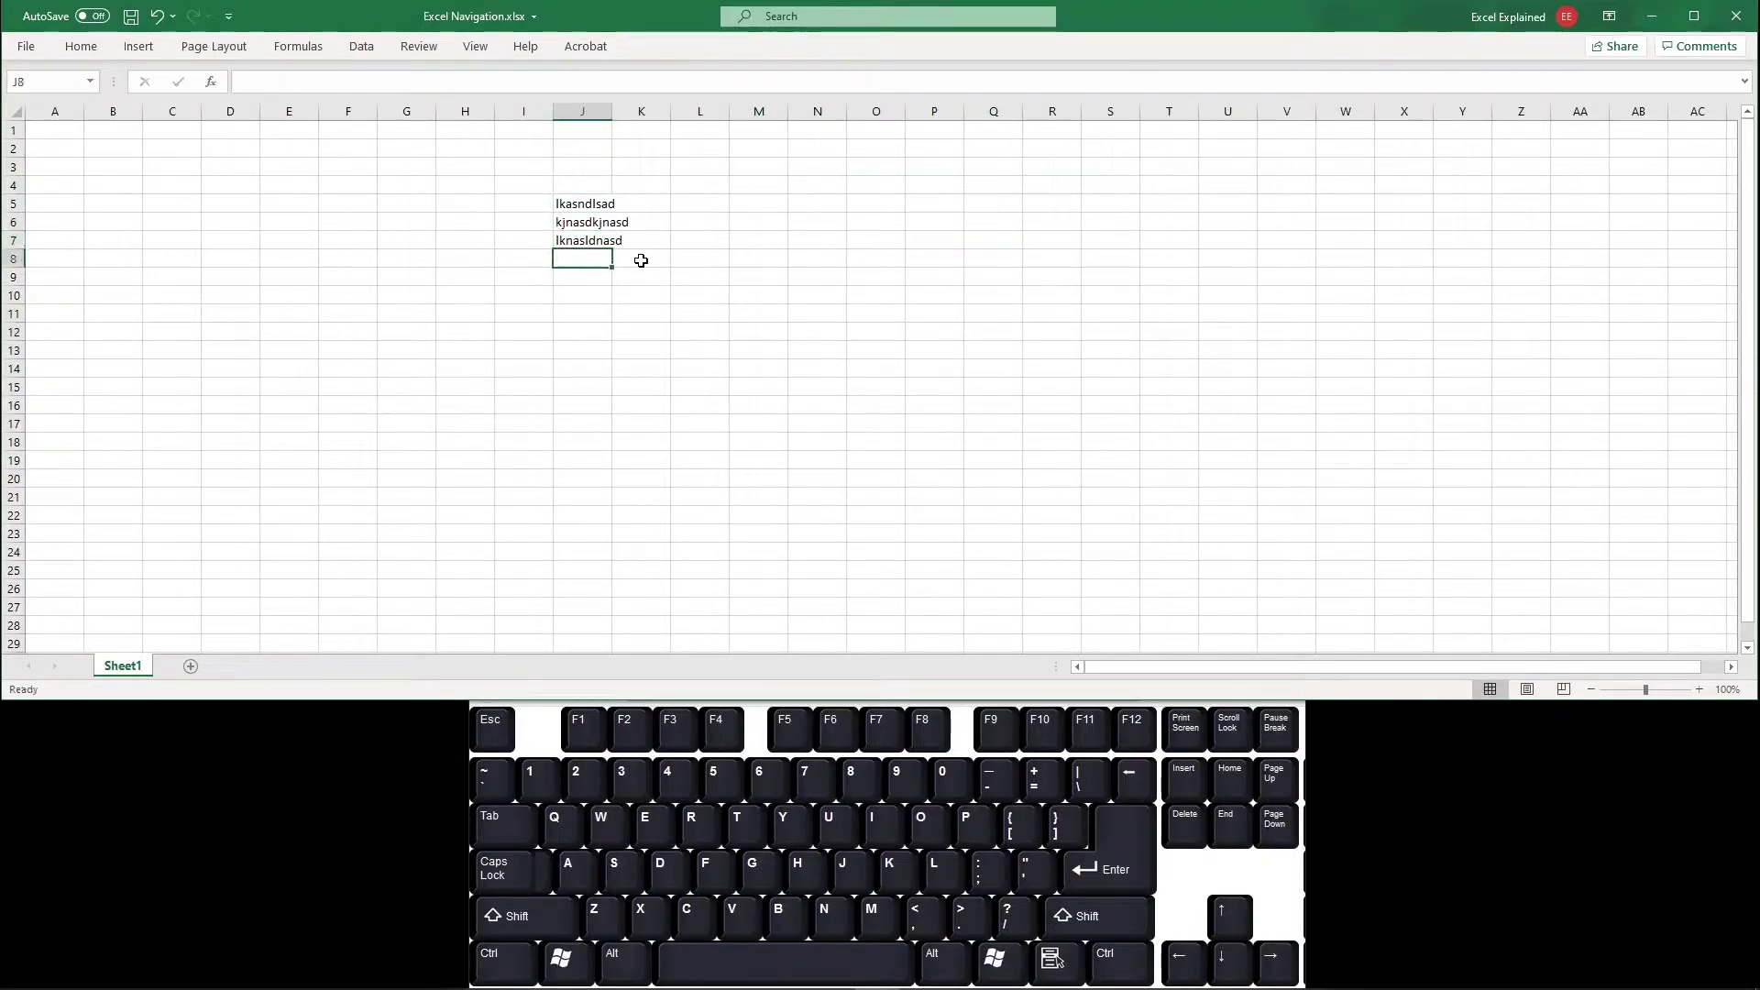
Delete the filler text from J5:J7 and select J6
left_click_drag(570, 203, 581, 237)
key("Delete")
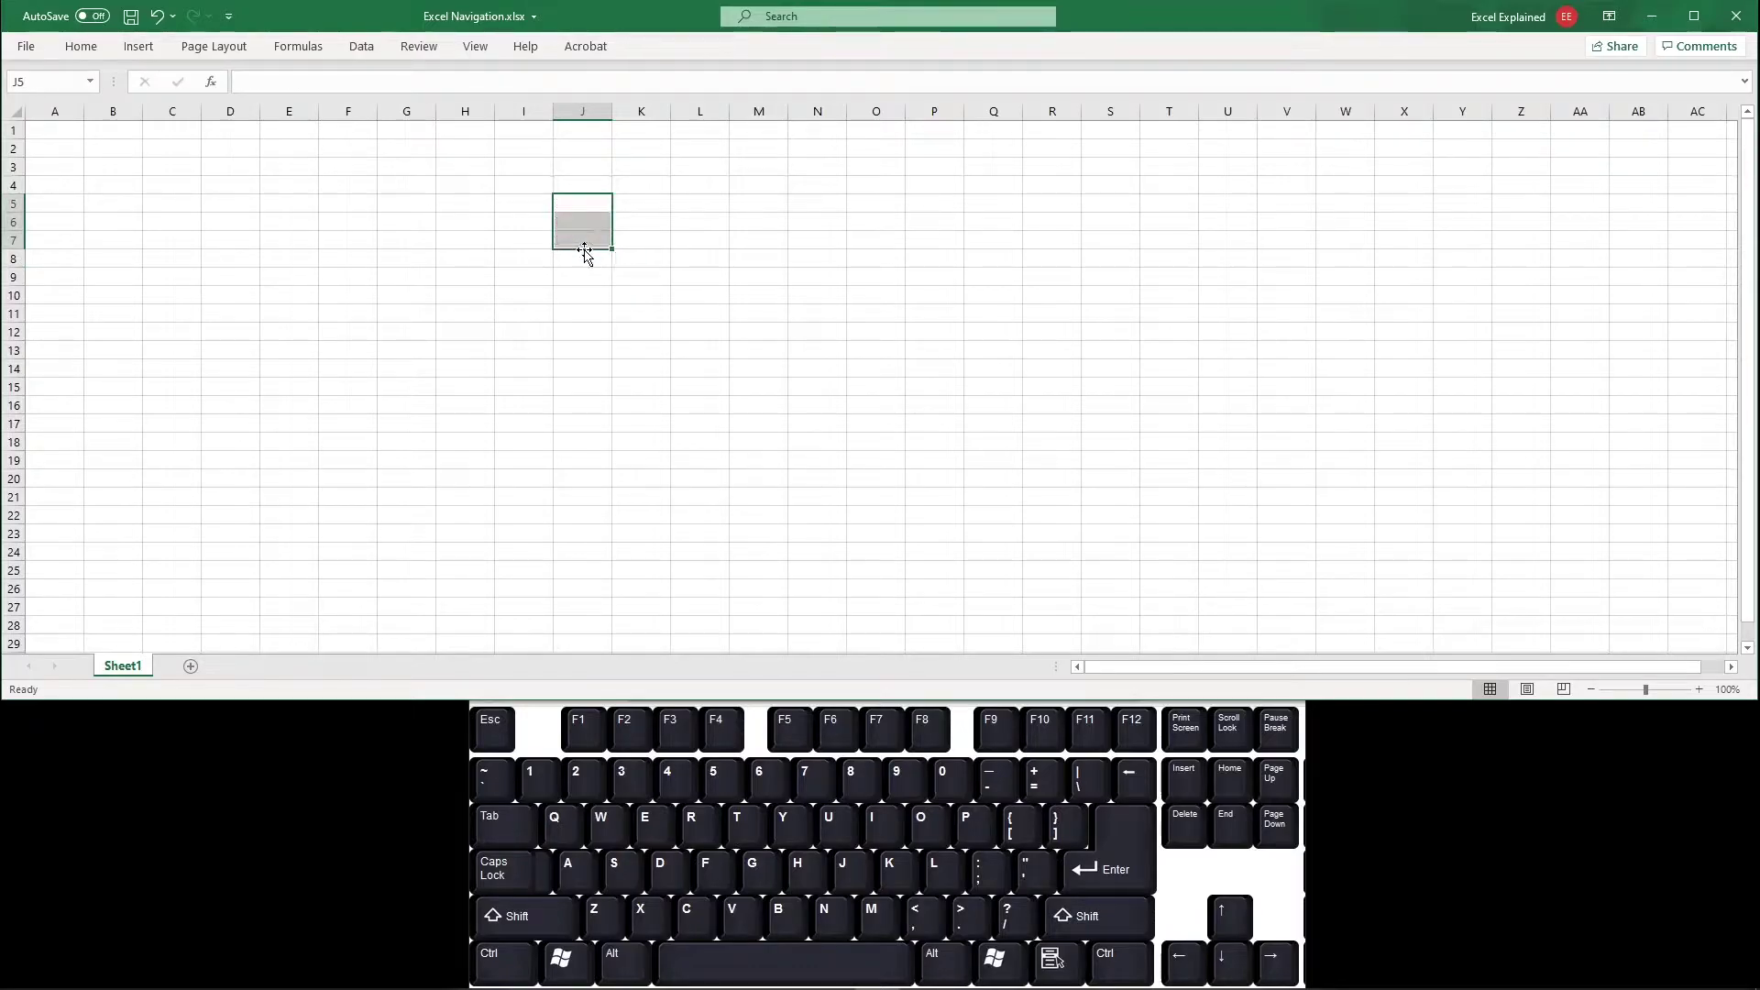
left_click(577, 224)
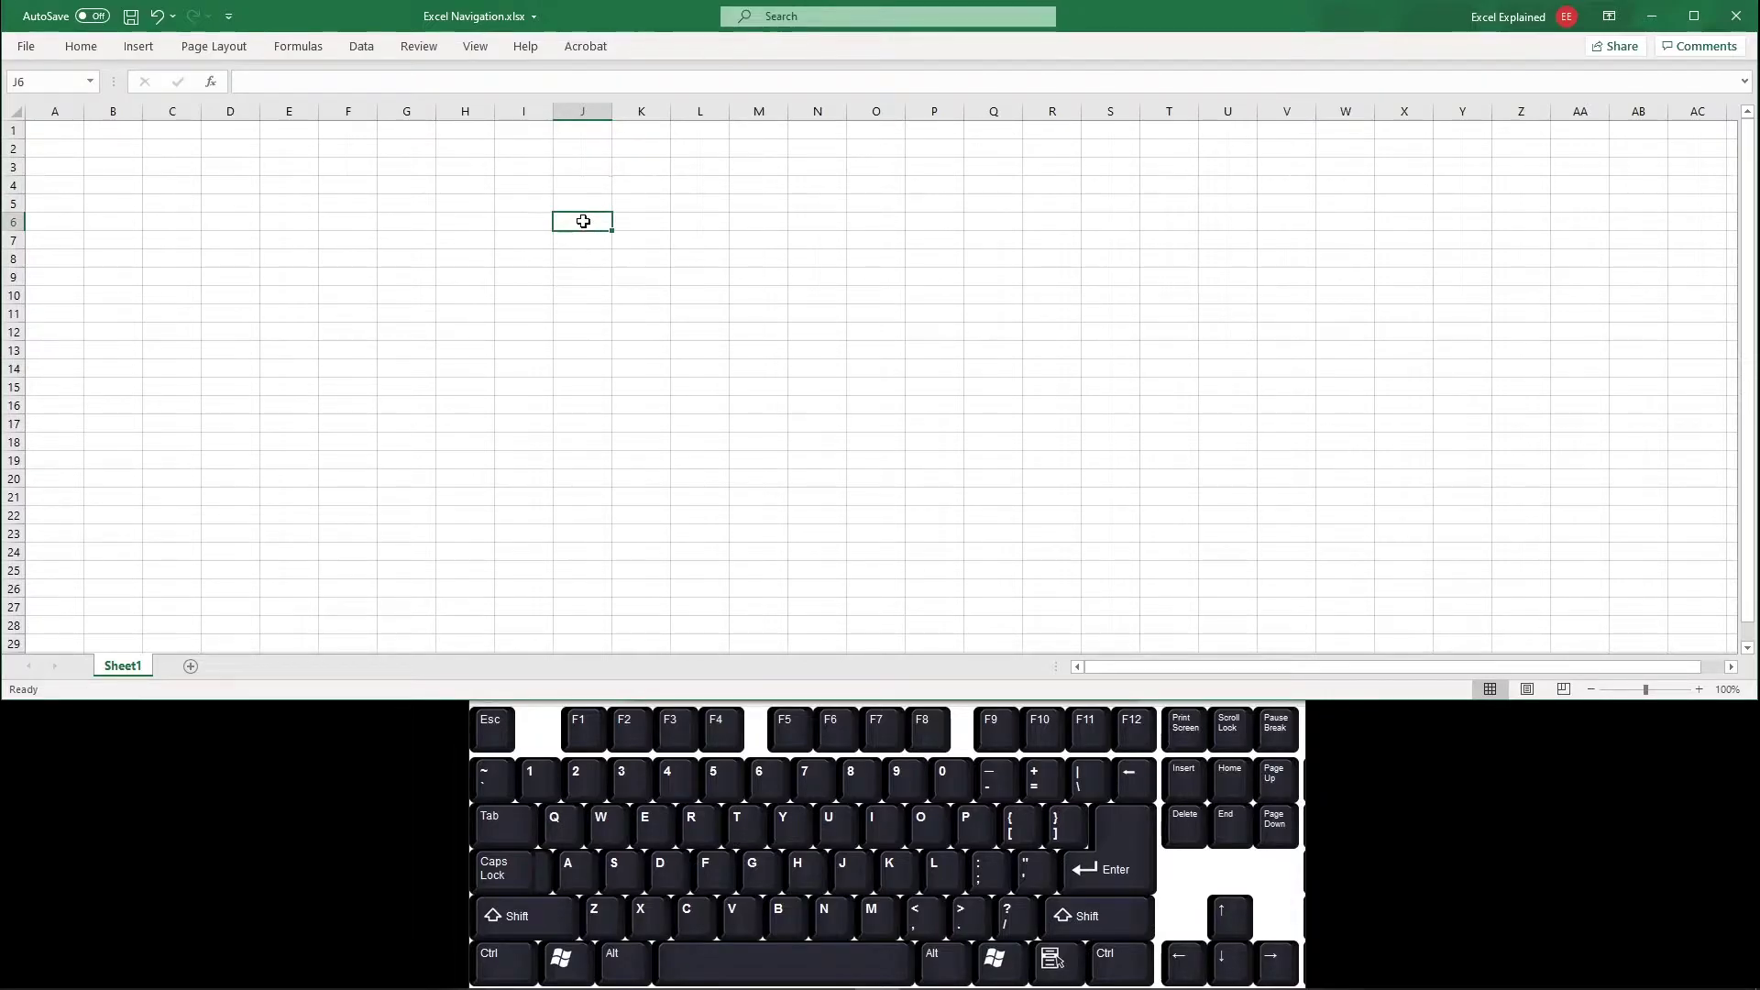
Enter =RAND() in J6 and fill the formula across the block J6:T22
left_click_drag(587, 226, 1193, 538)
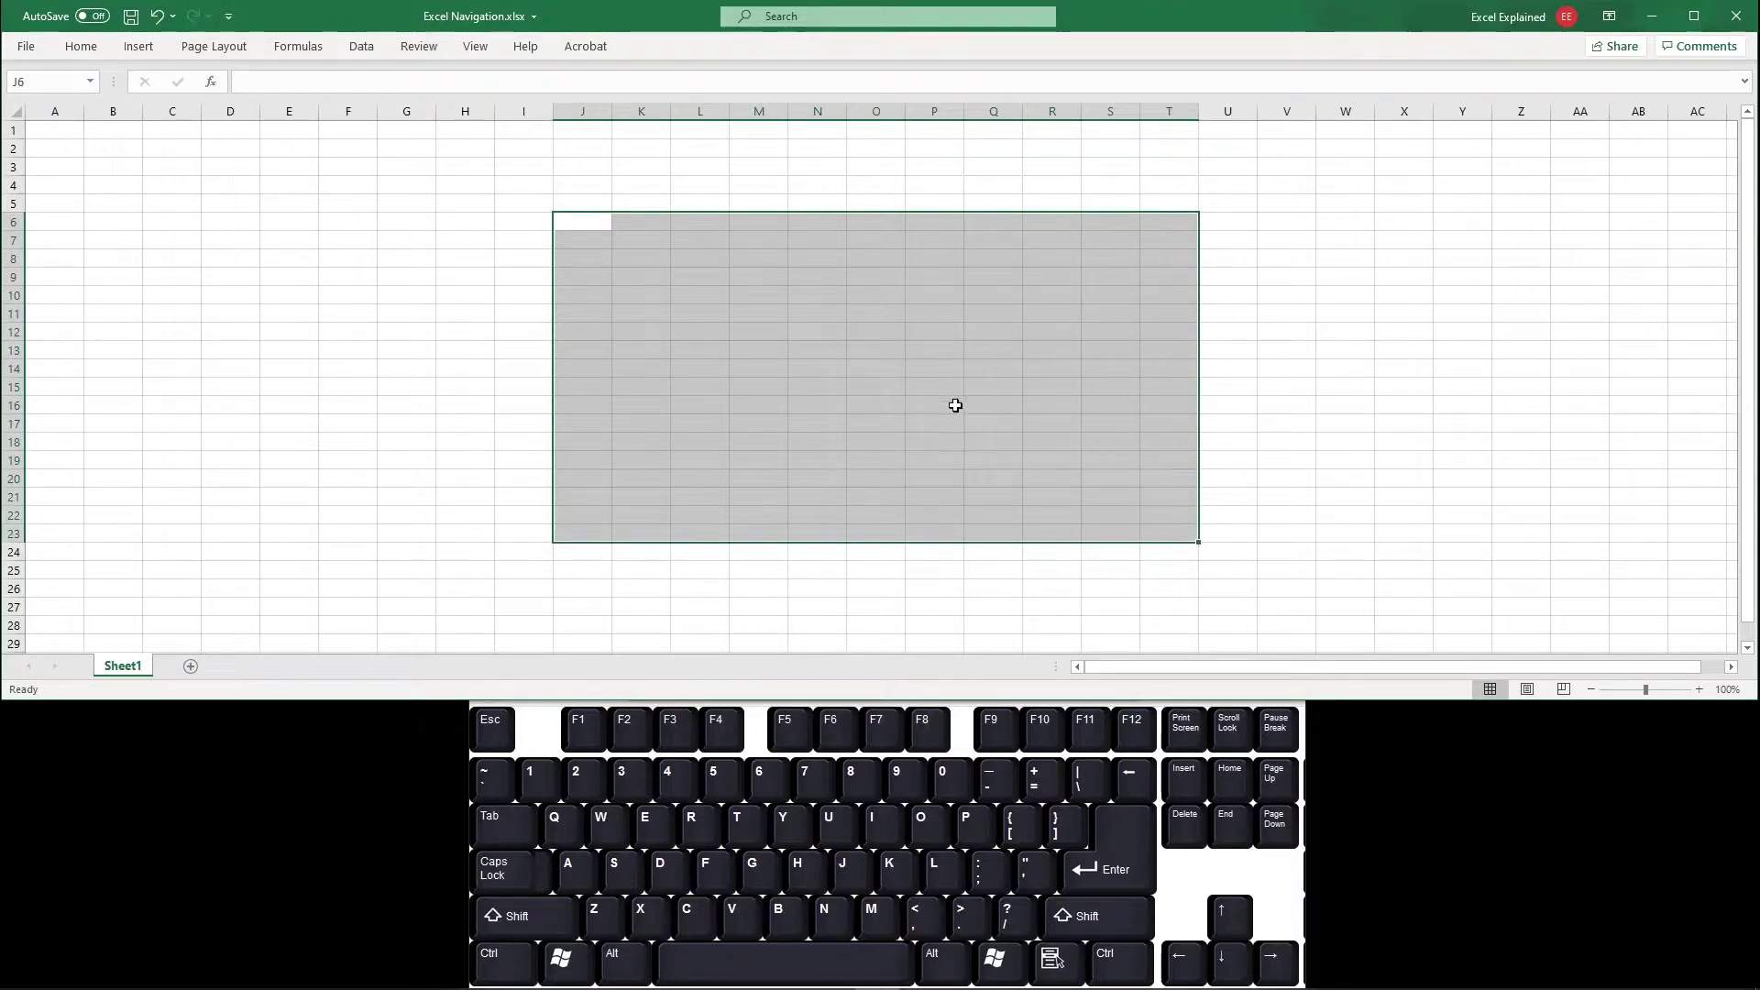
left_click(594, 221)
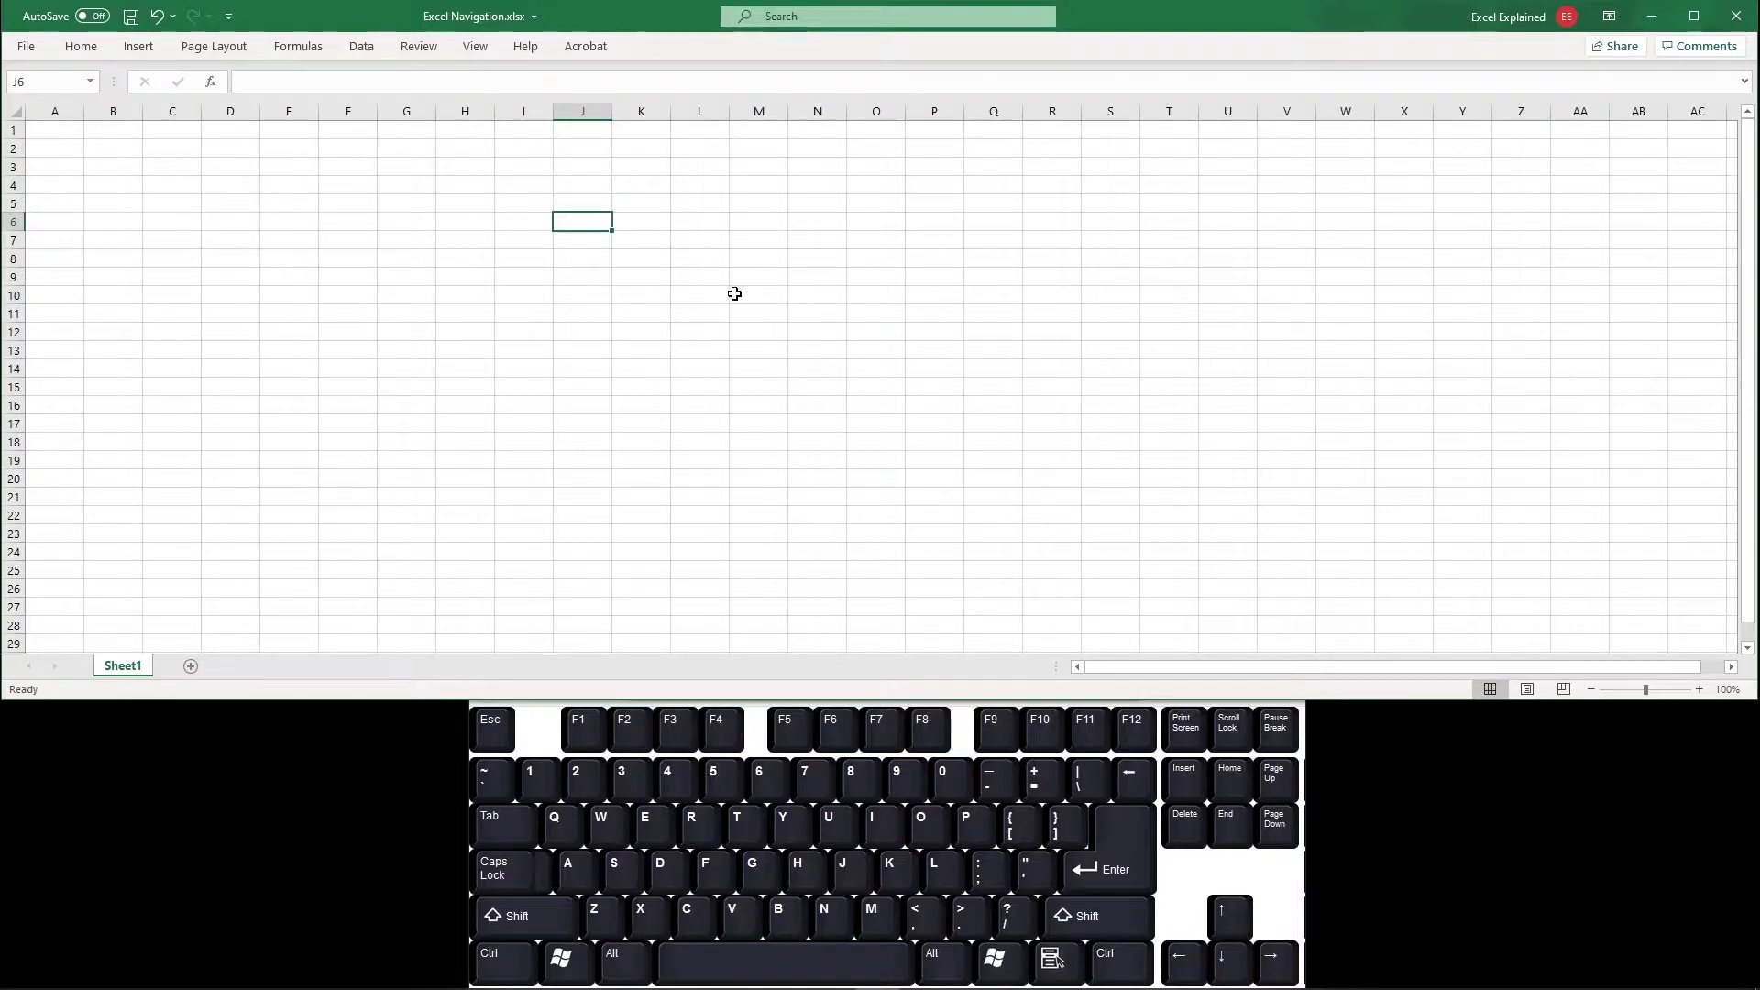
type("=rand")
key("Tab")
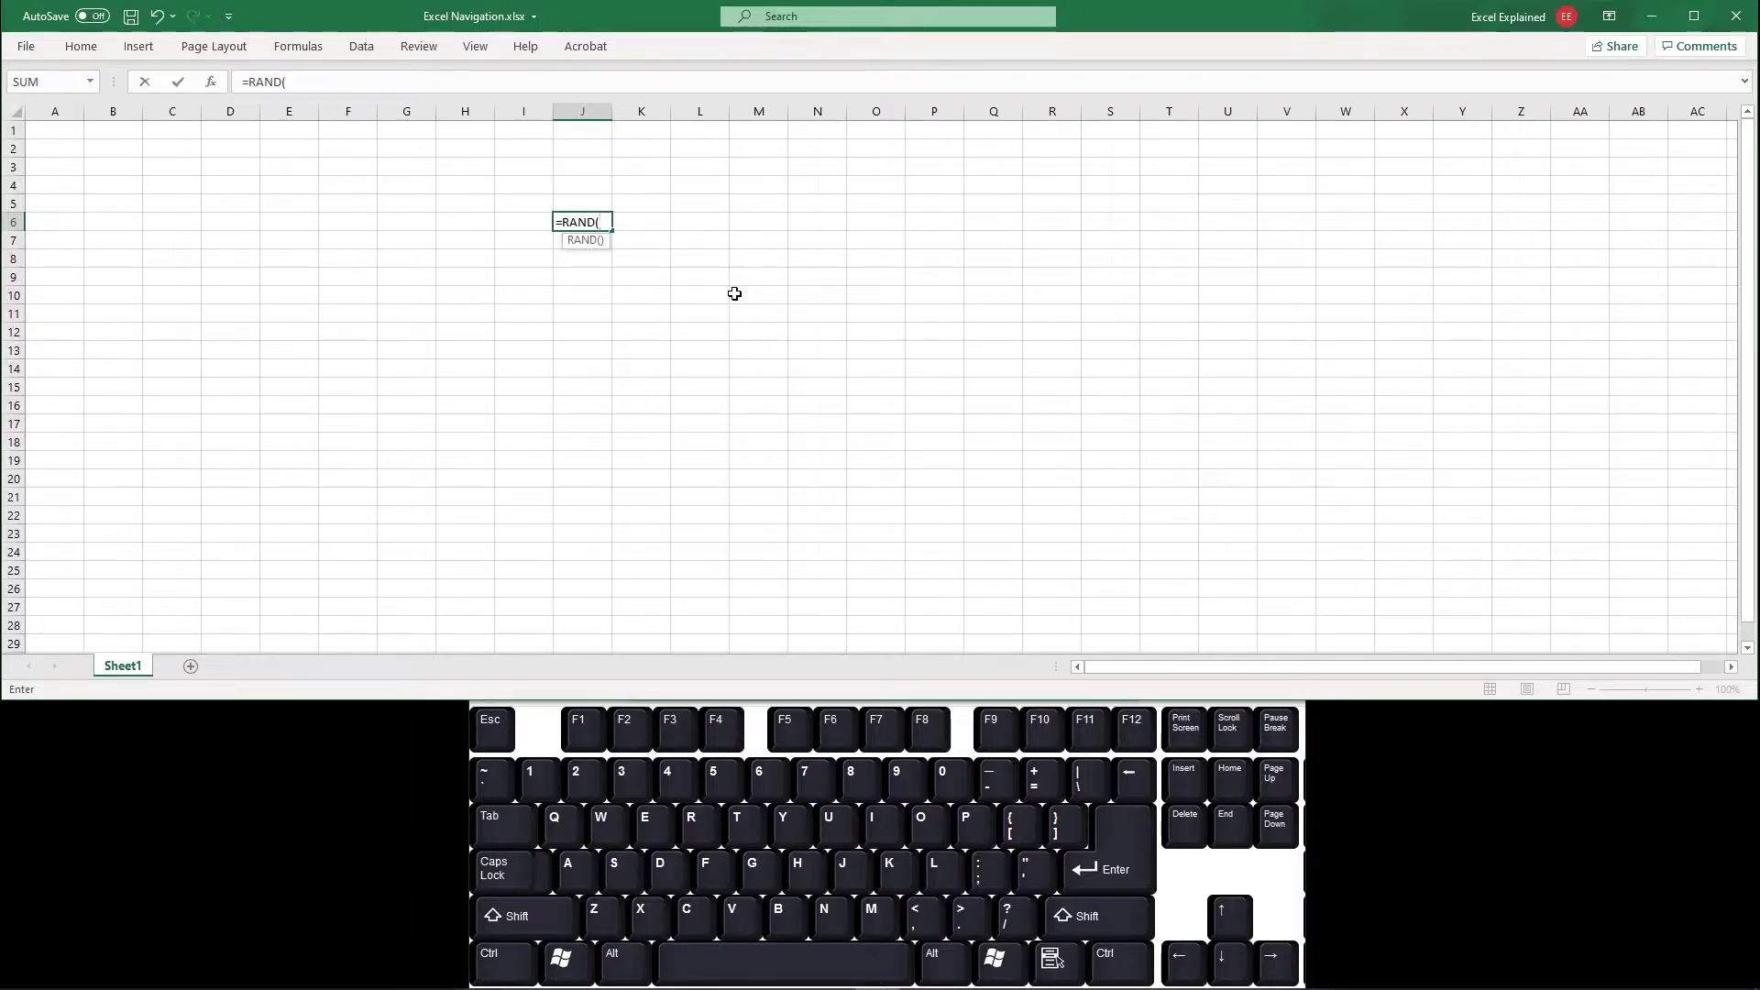
key("Return")
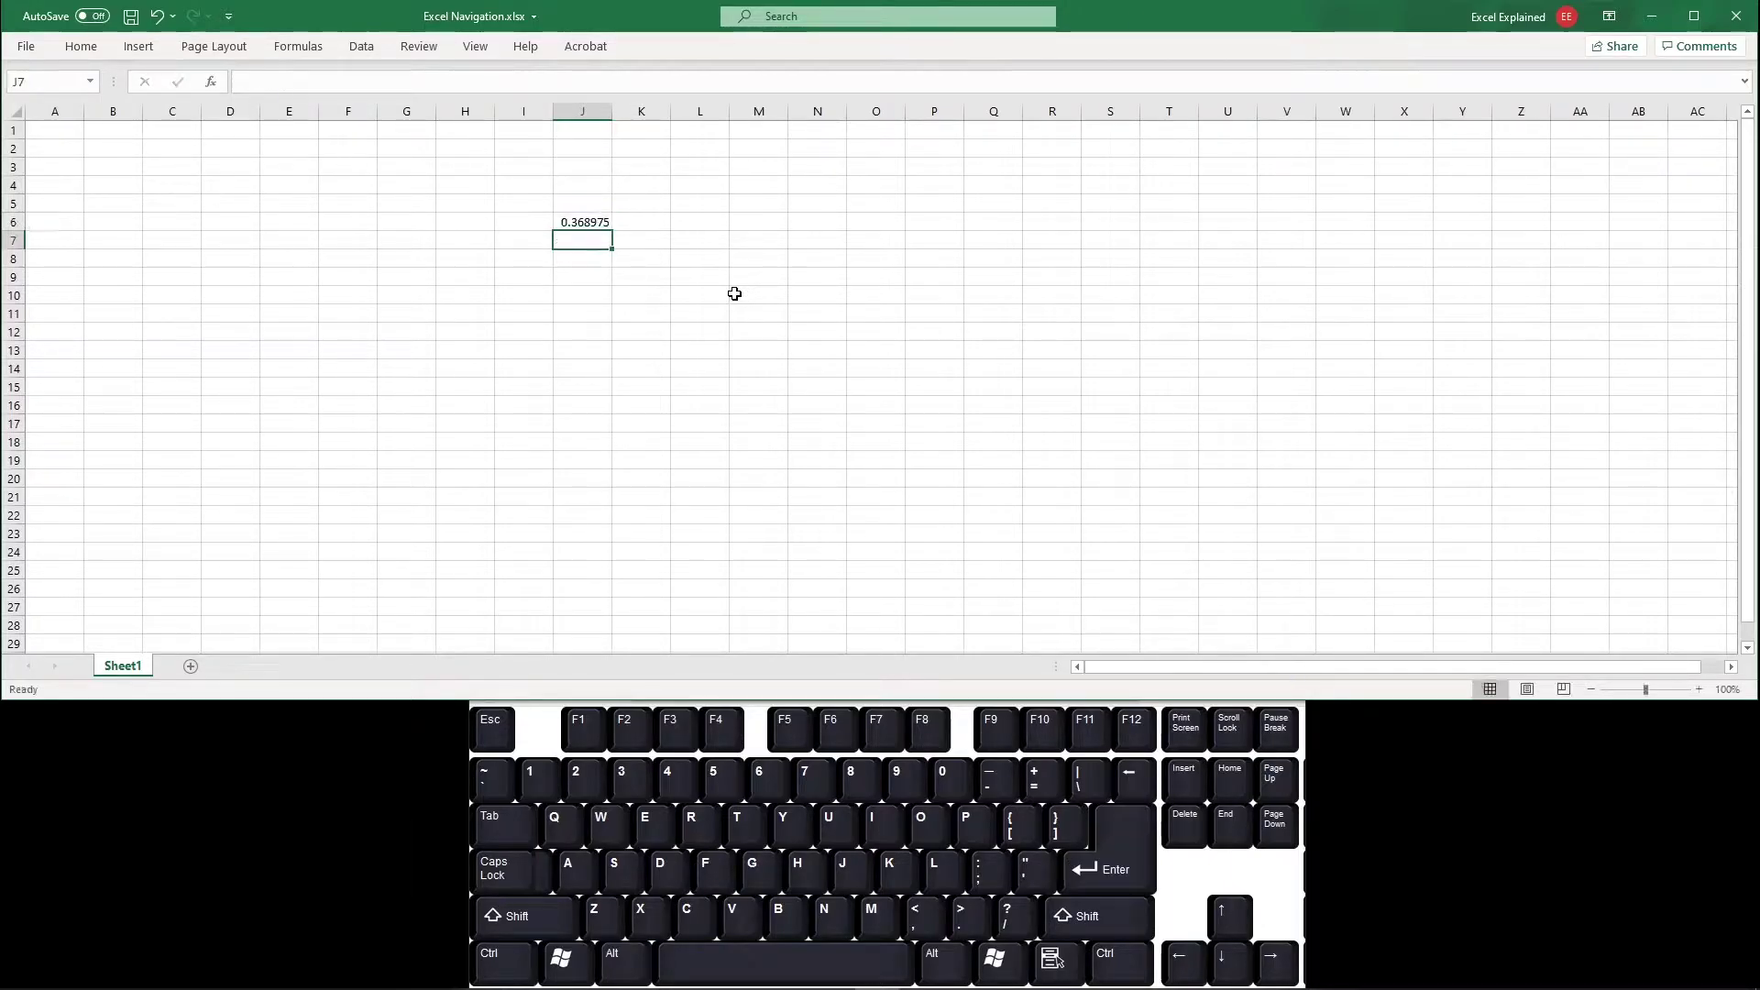
left_click(607, 226)
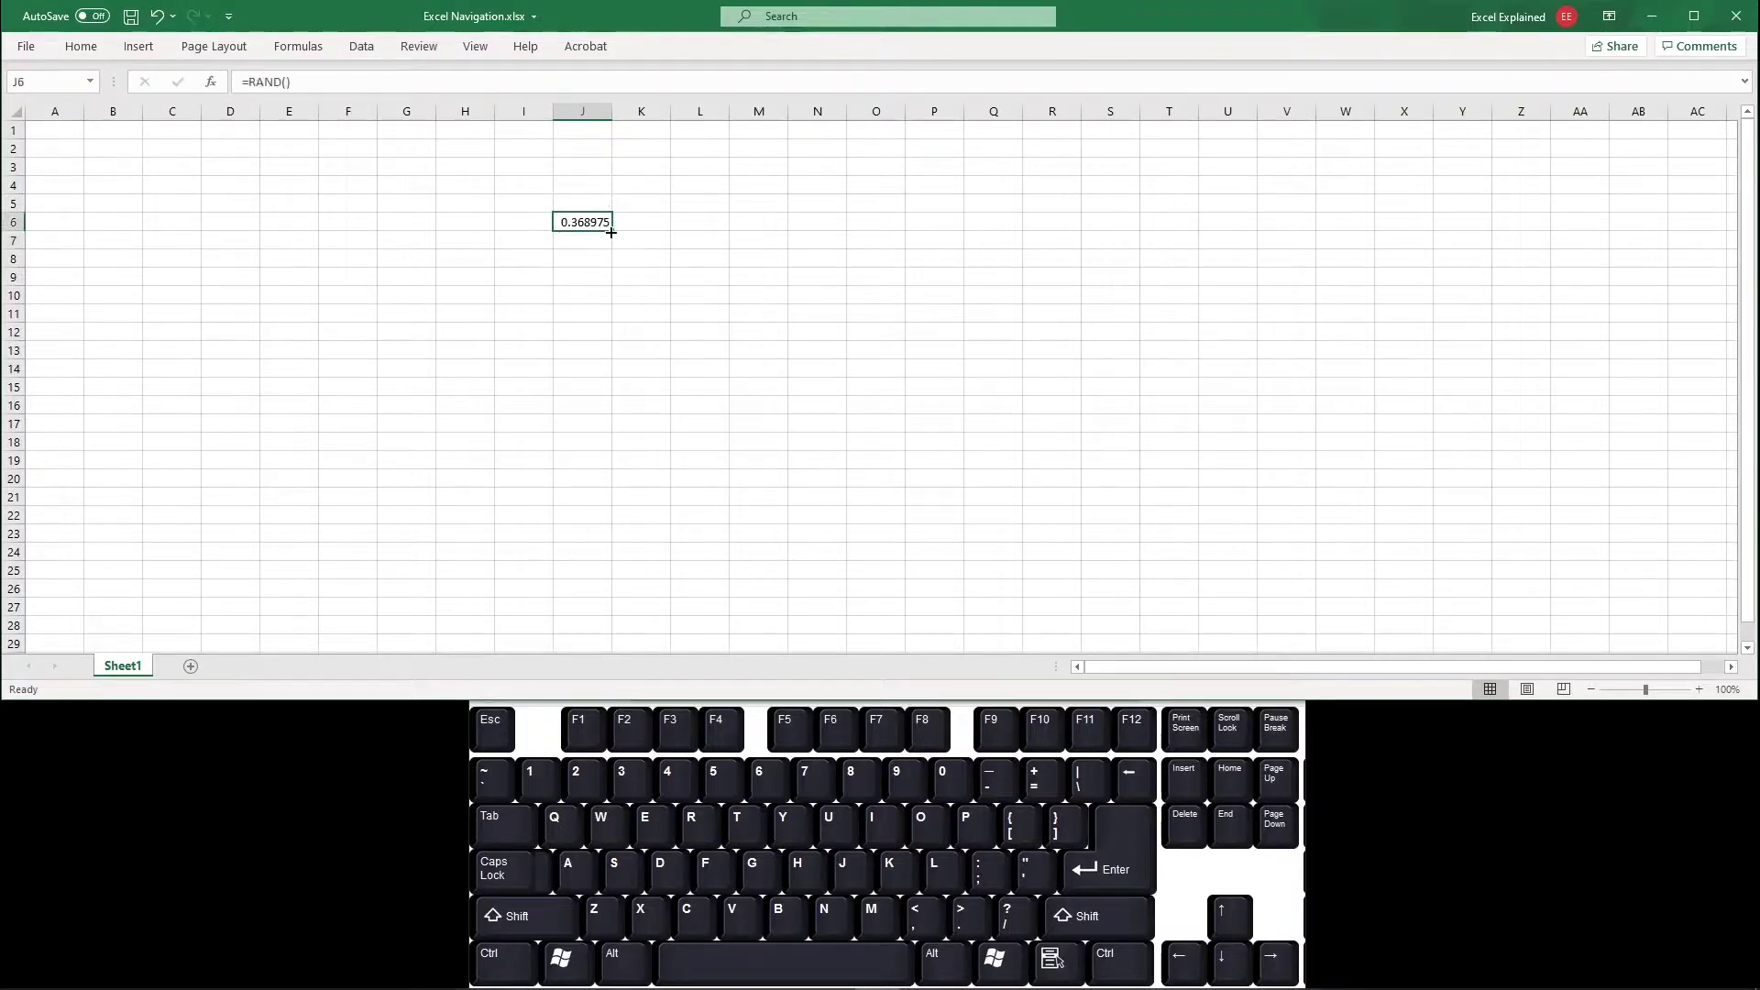
left_click_drag(613, 233, 1194, 578)
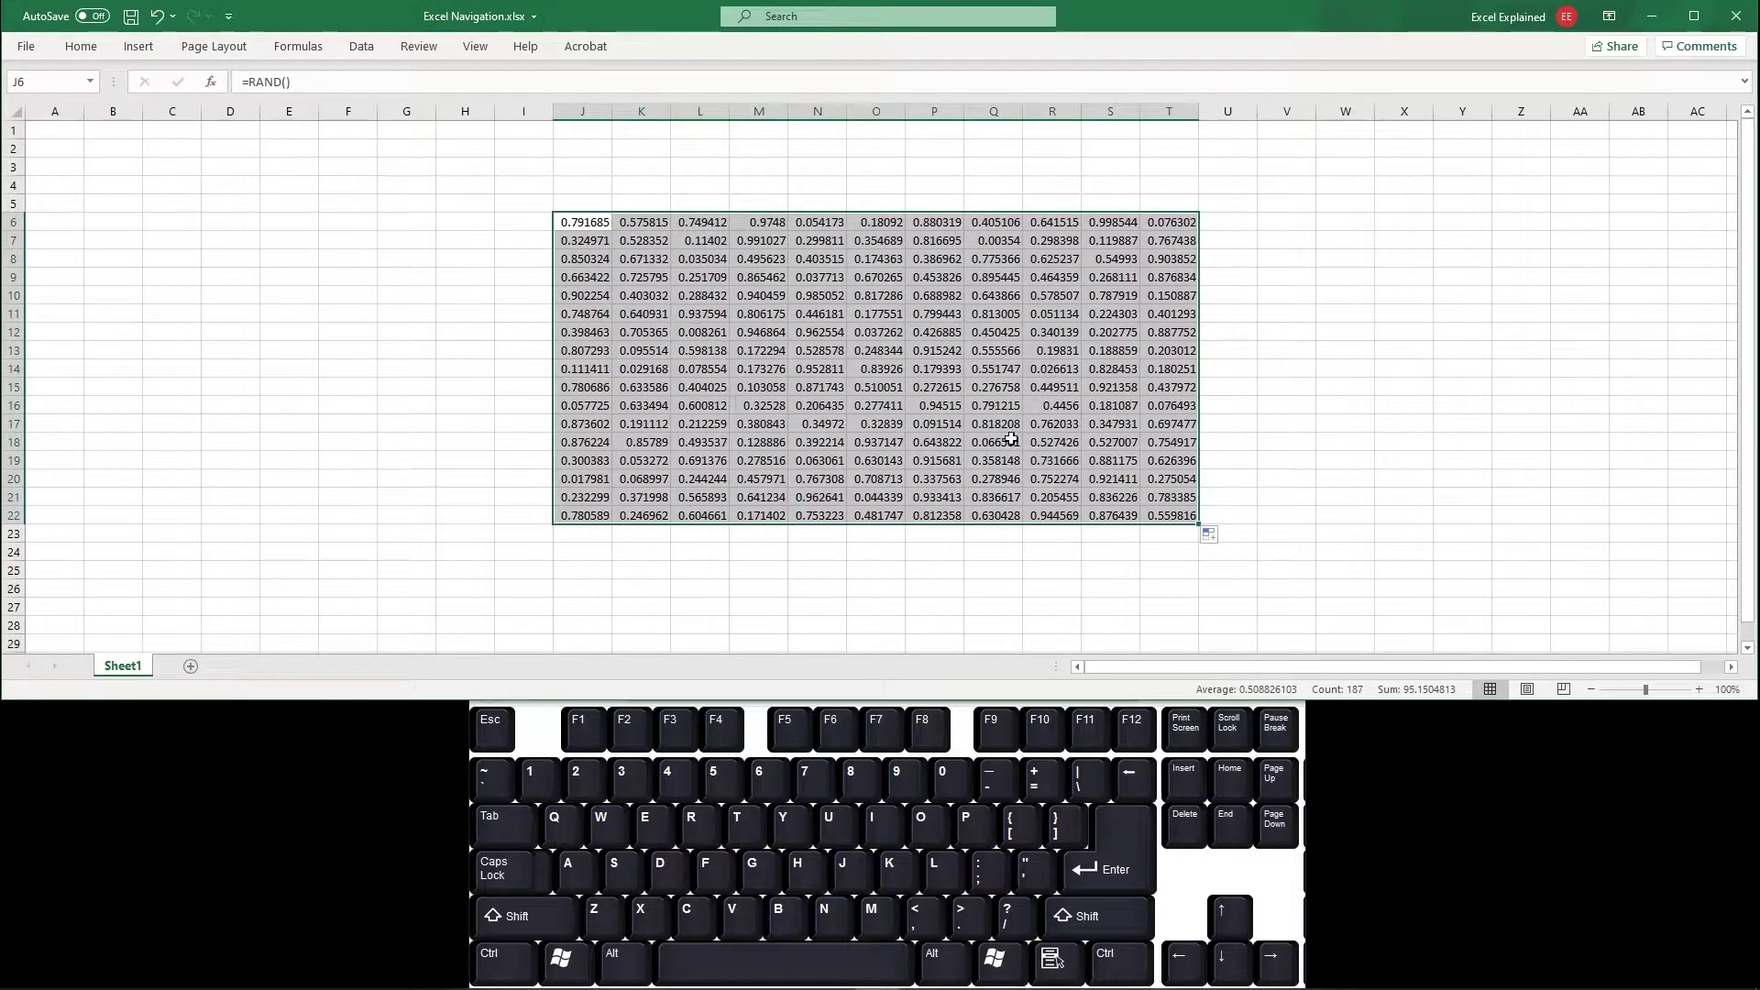
left_click(589, 226)
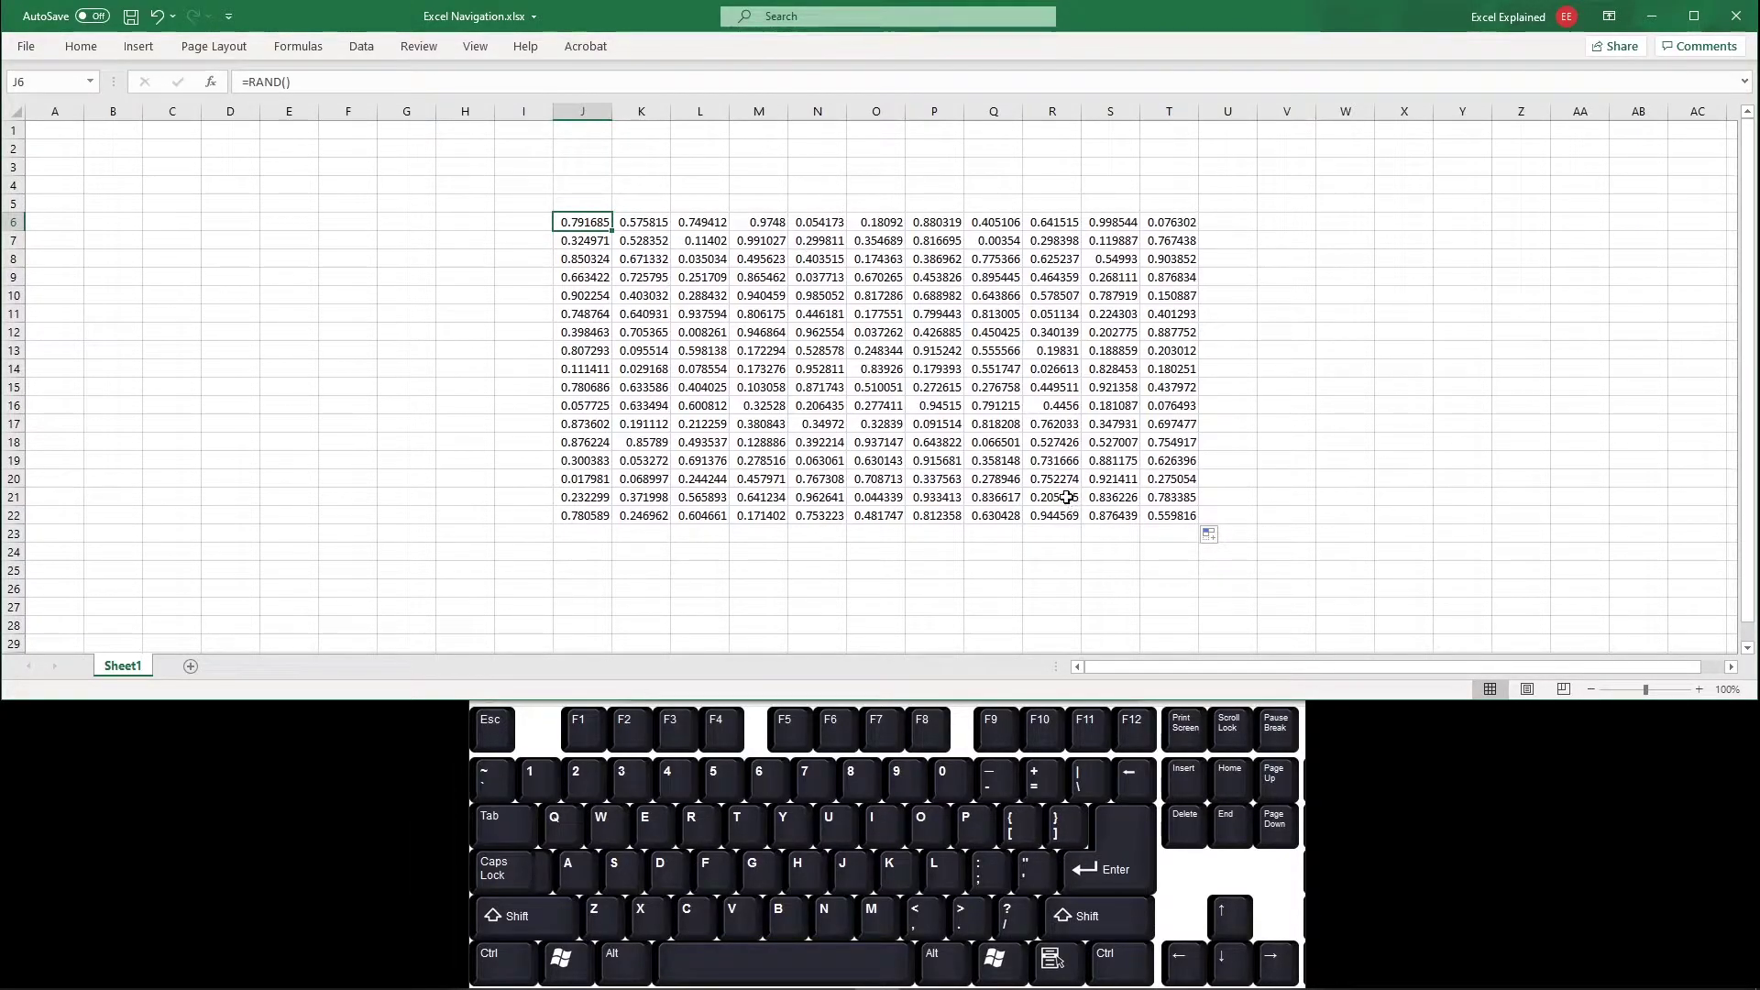
Delete the random decimals from J6:T22 and reselect J6
left_click_drag(609, 229, 1170, 501)
key("Delete")
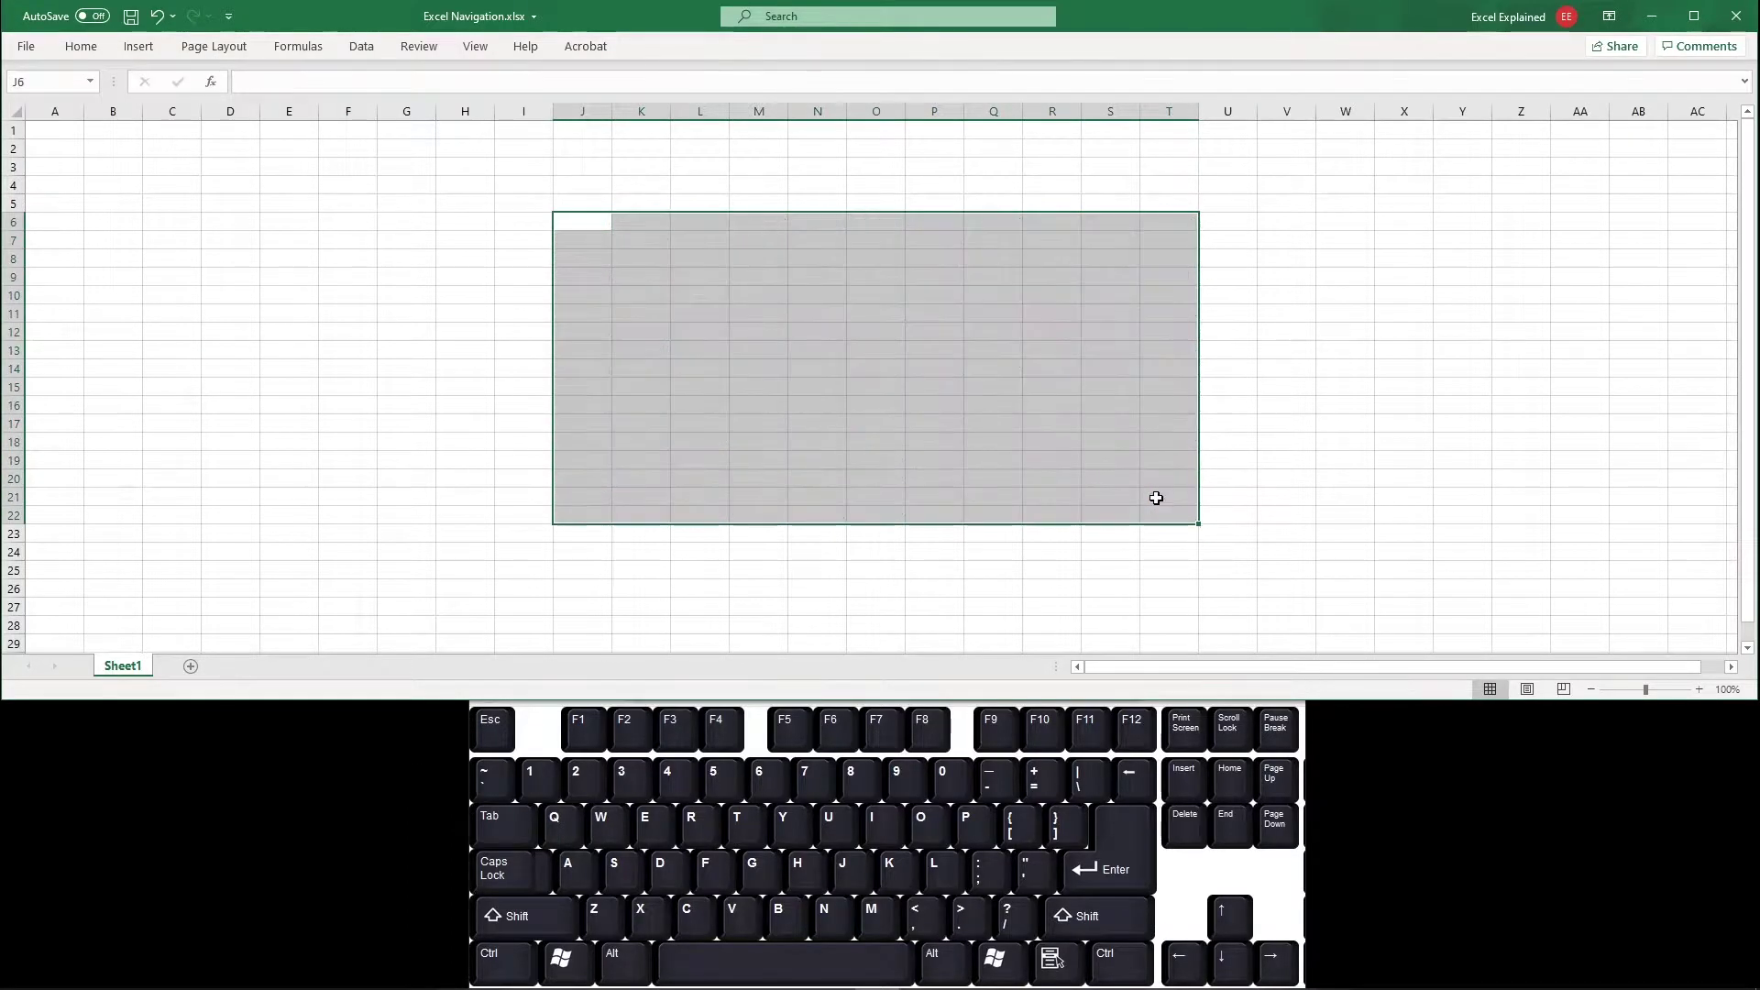
left_click(593, 218)
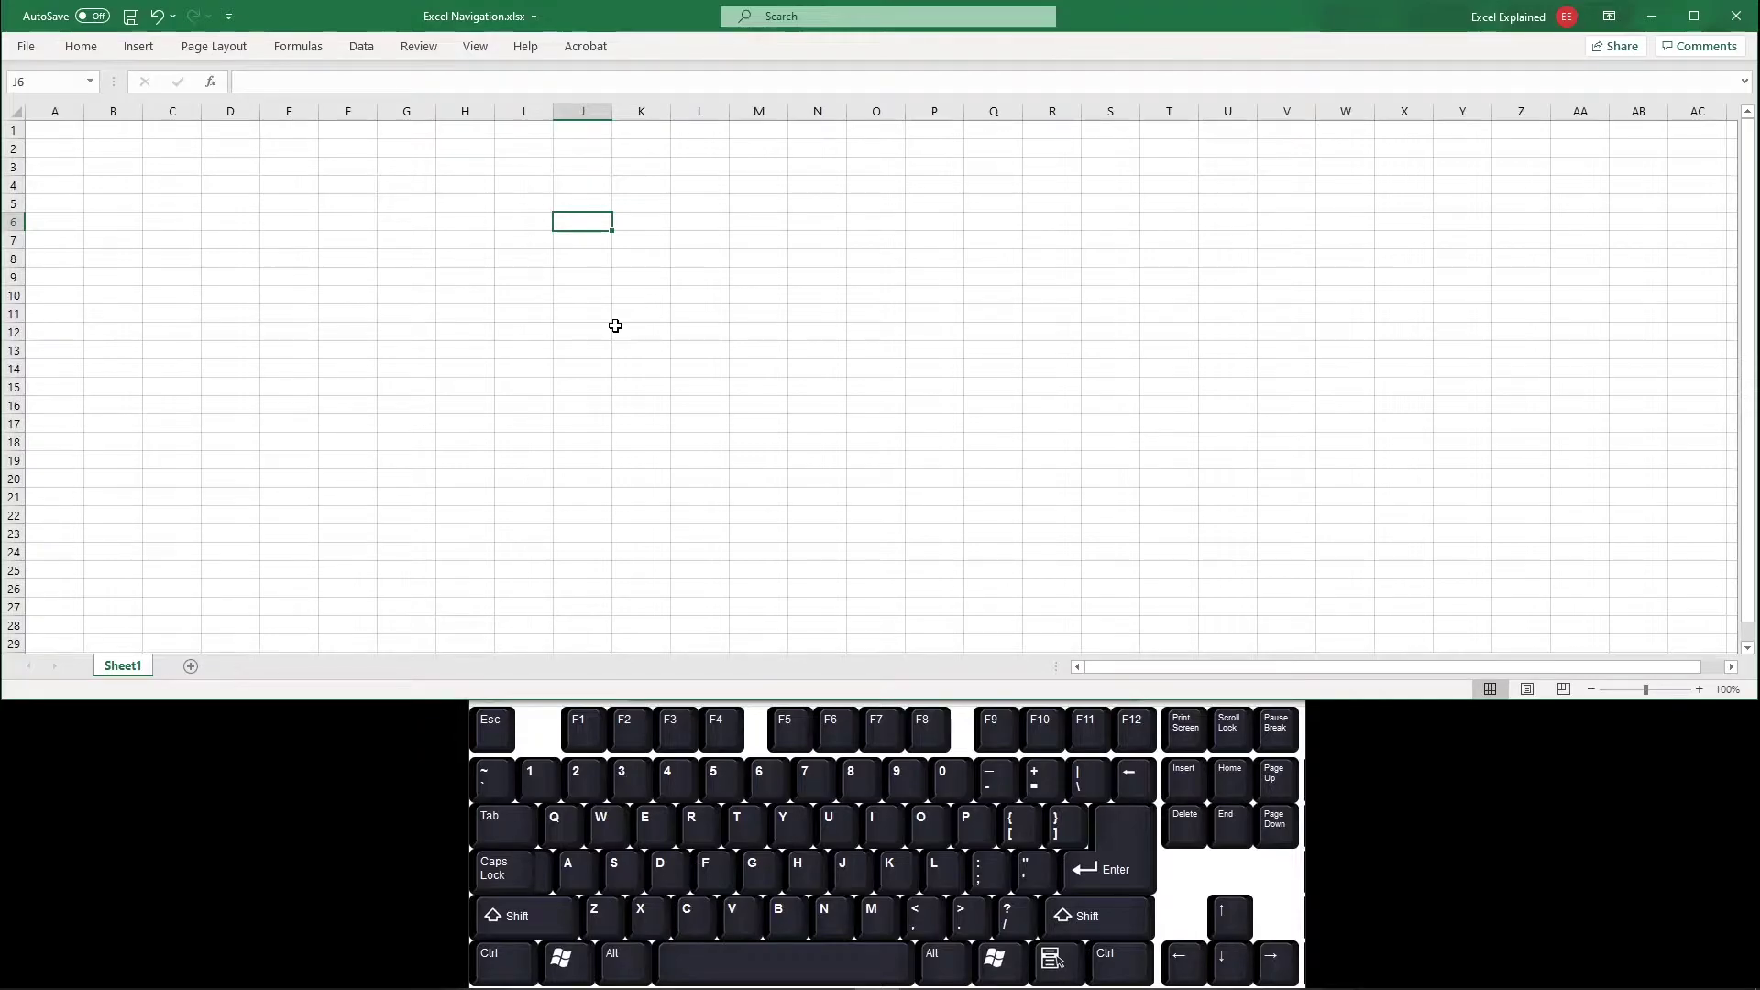
Enter =RANDBETWEEN(10,100) in J6 and fill the formula across the block J6:U21
type("=ra")
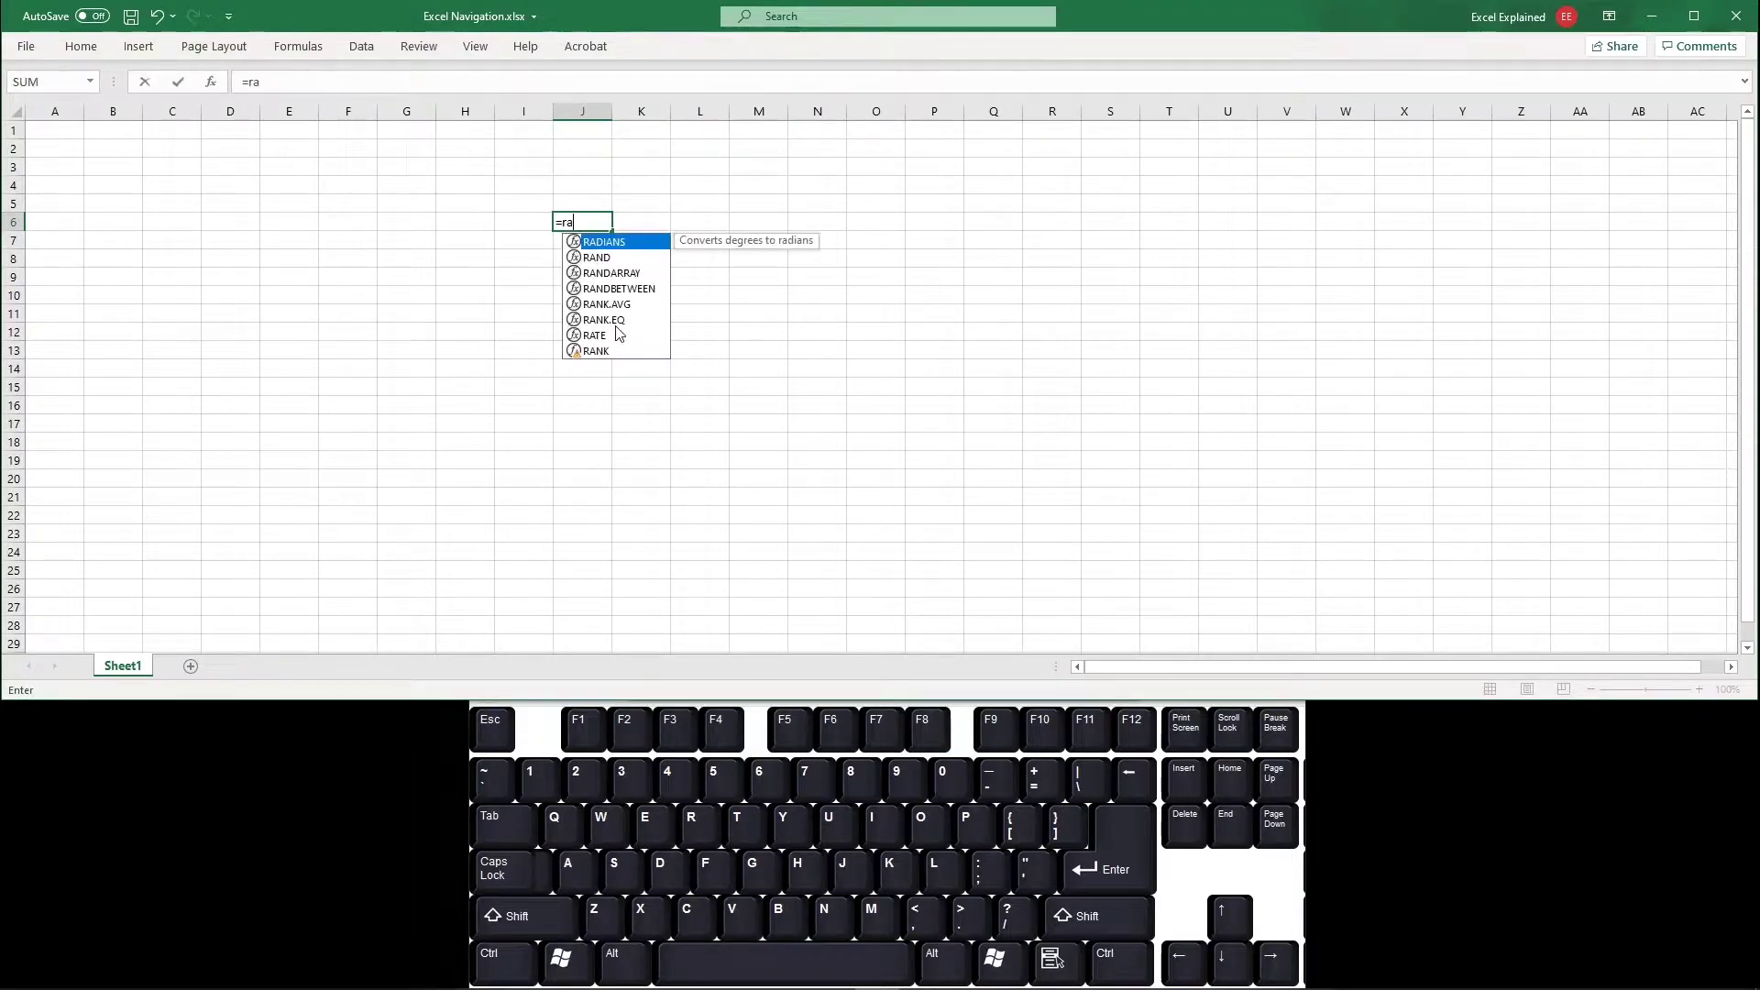
type("ndb")
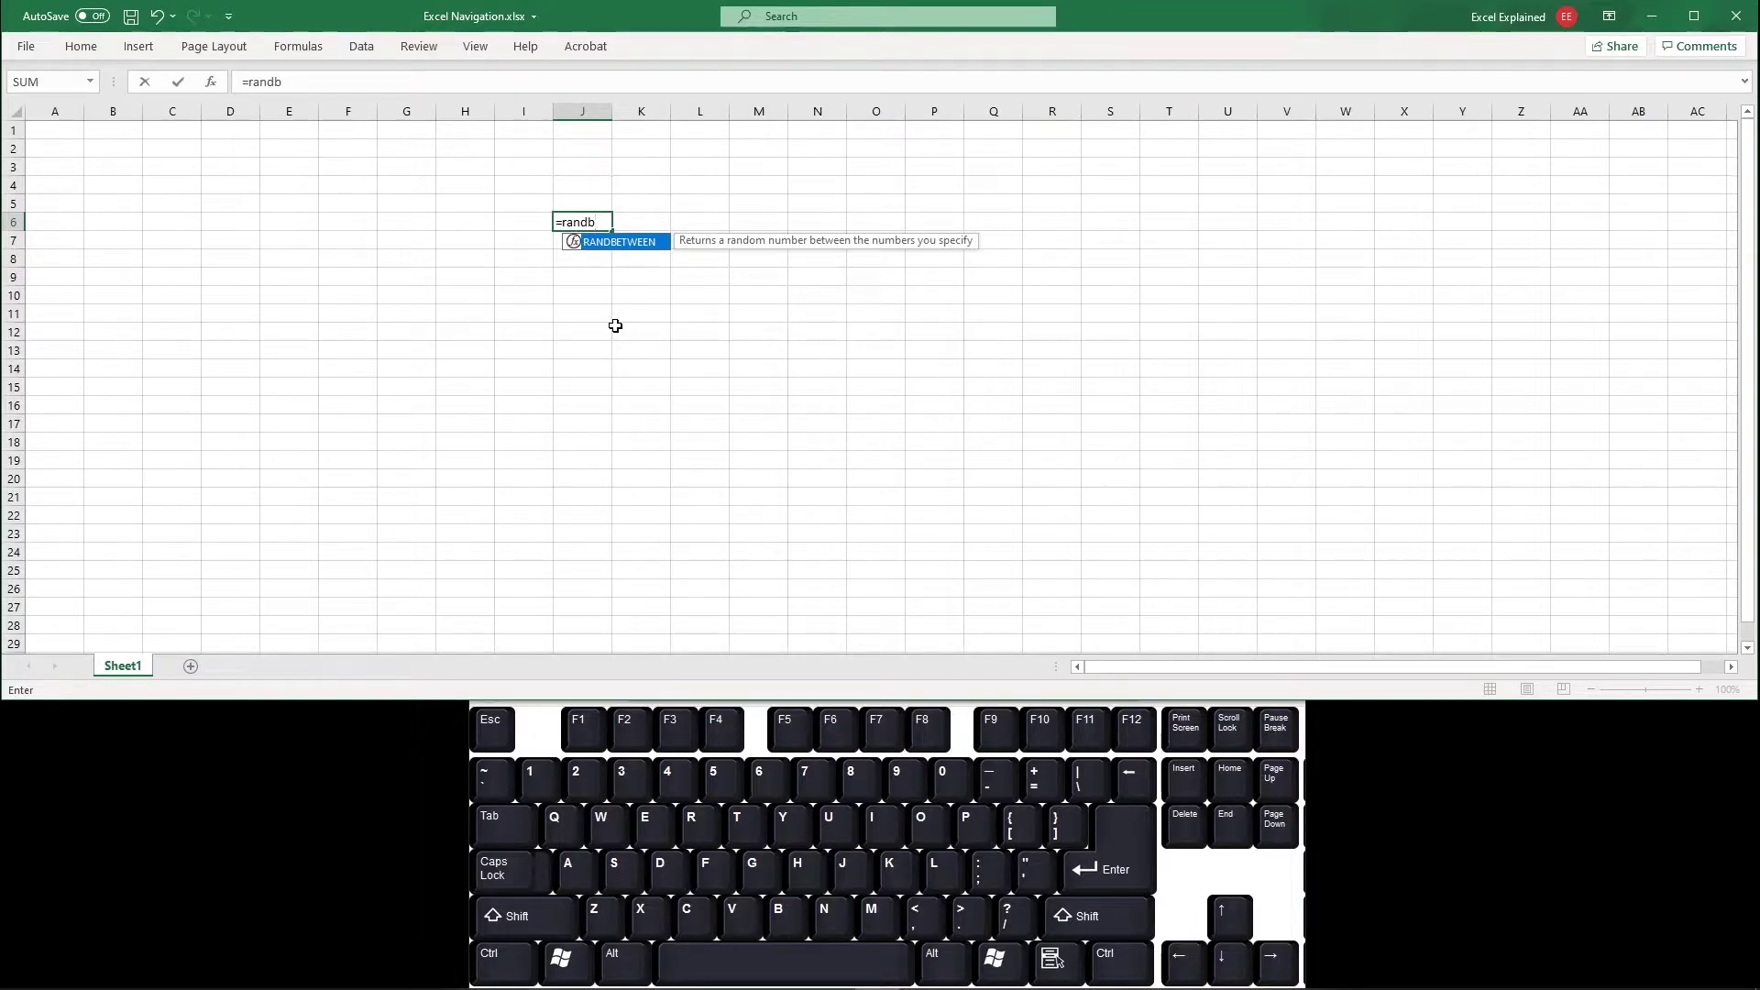
key("Tab")
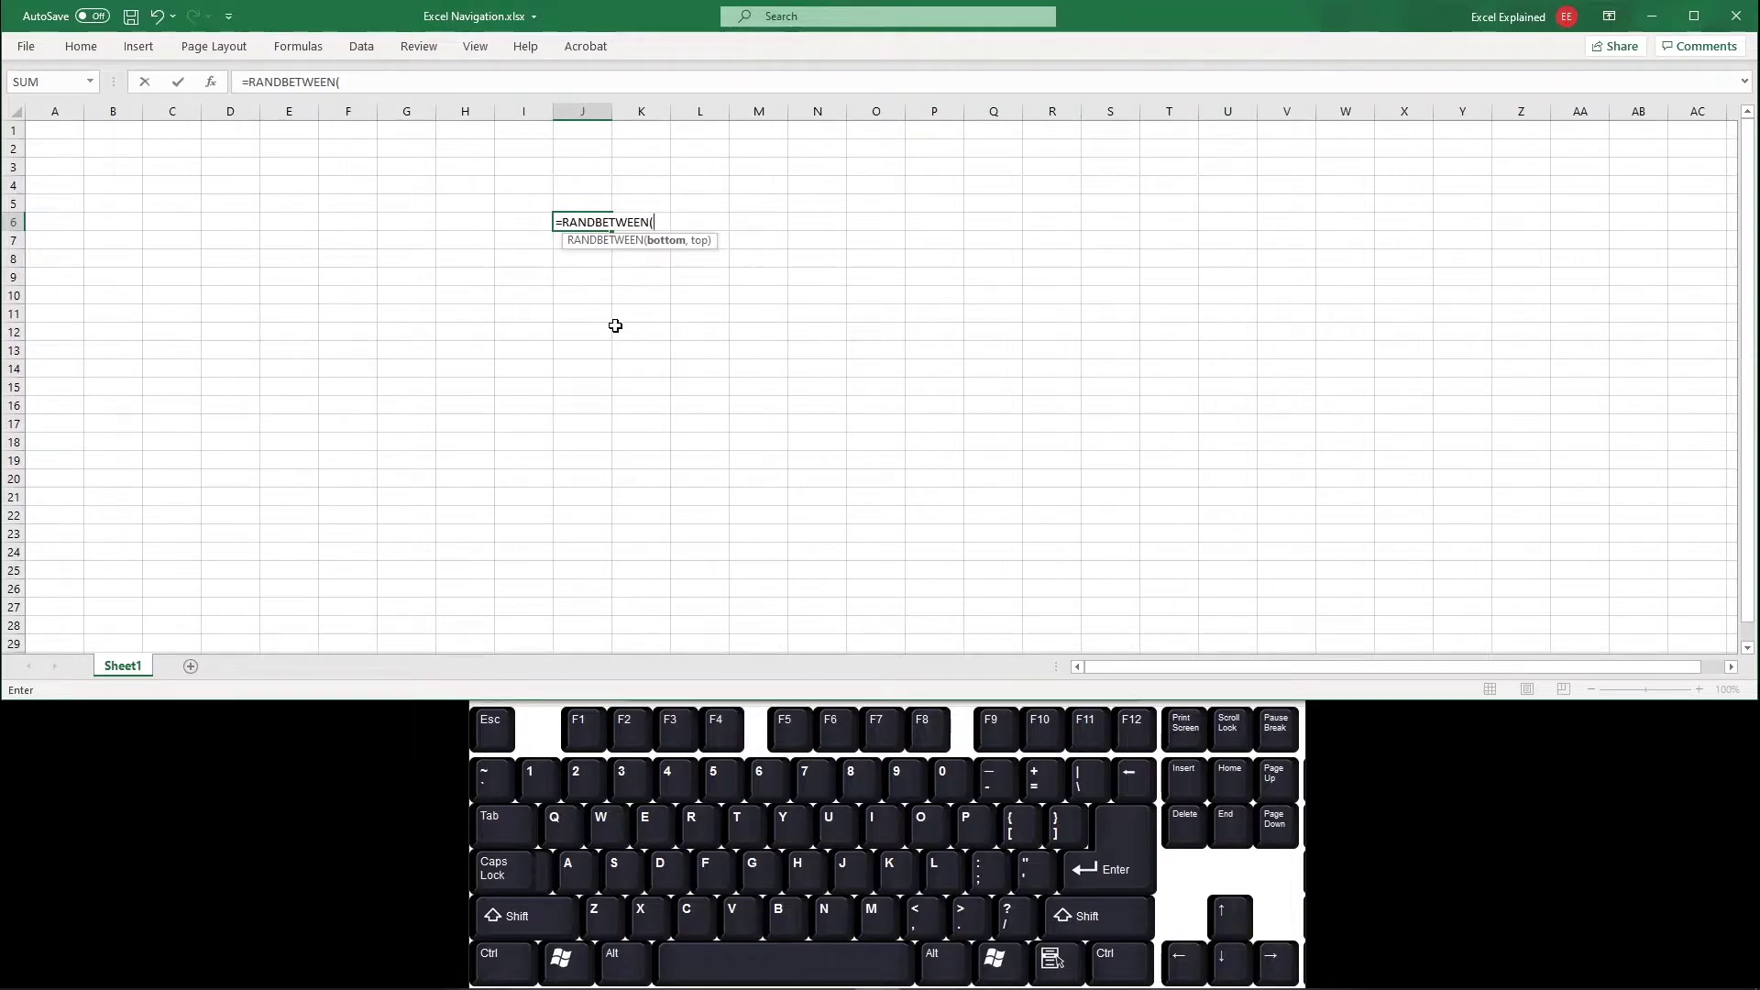
type(",100)")
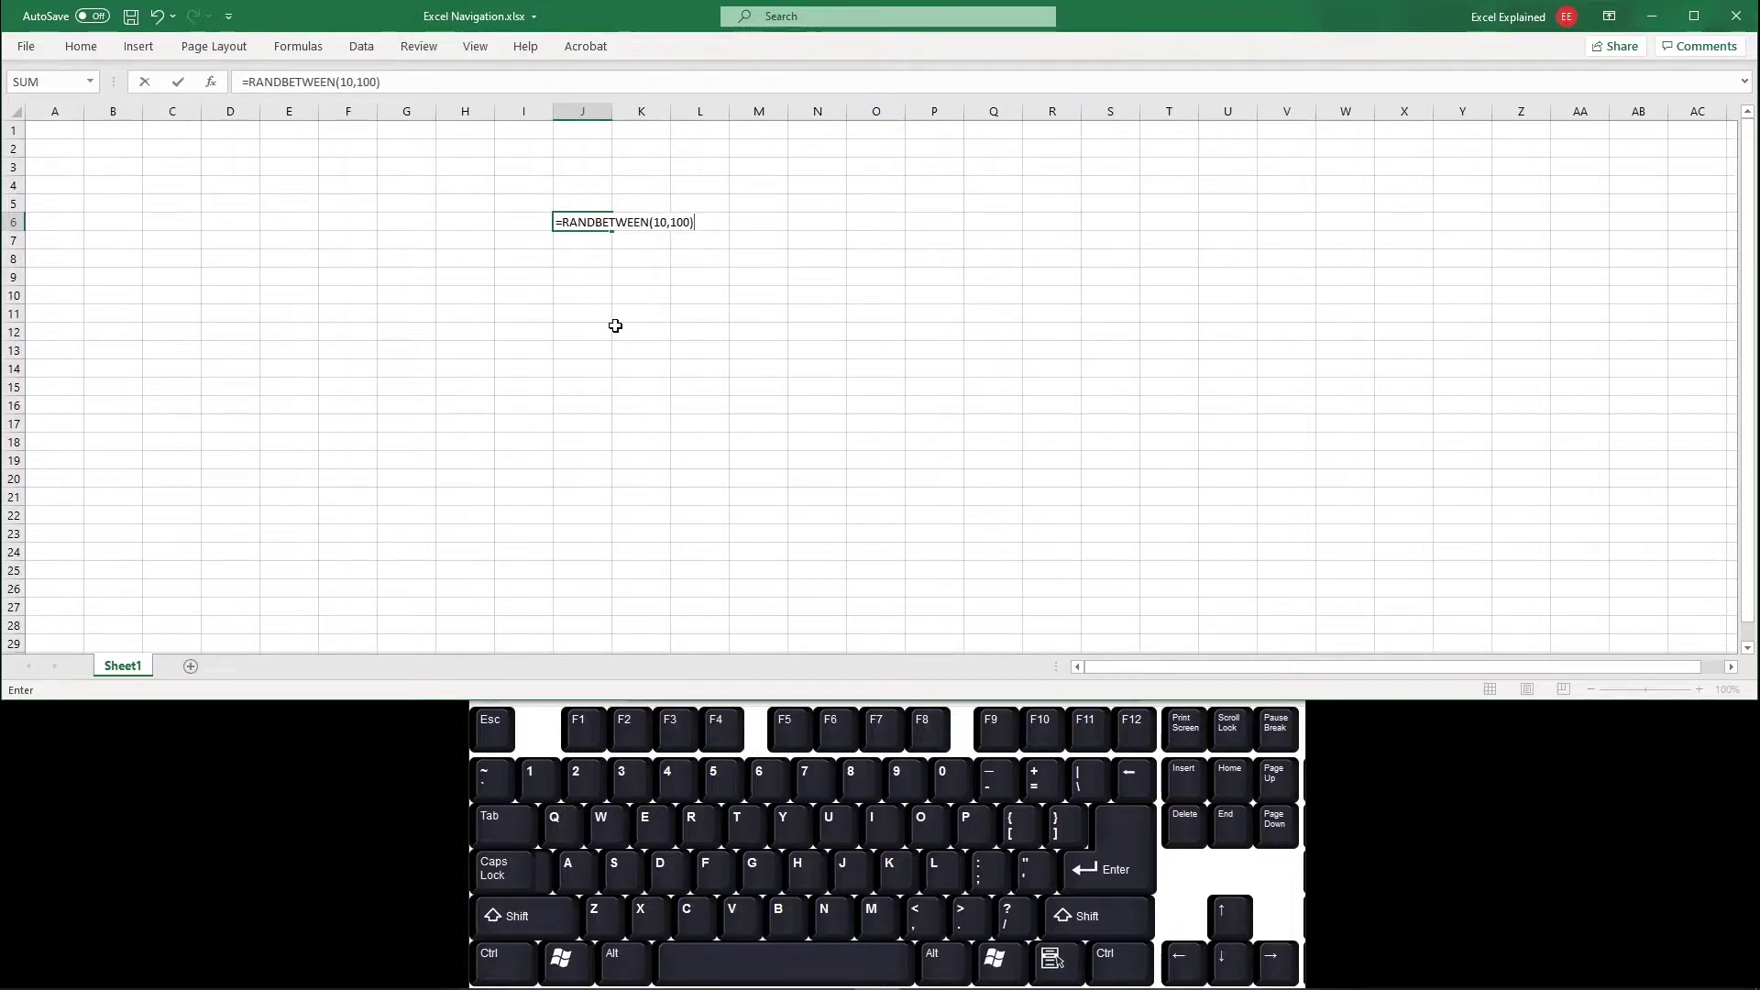
key("Return")
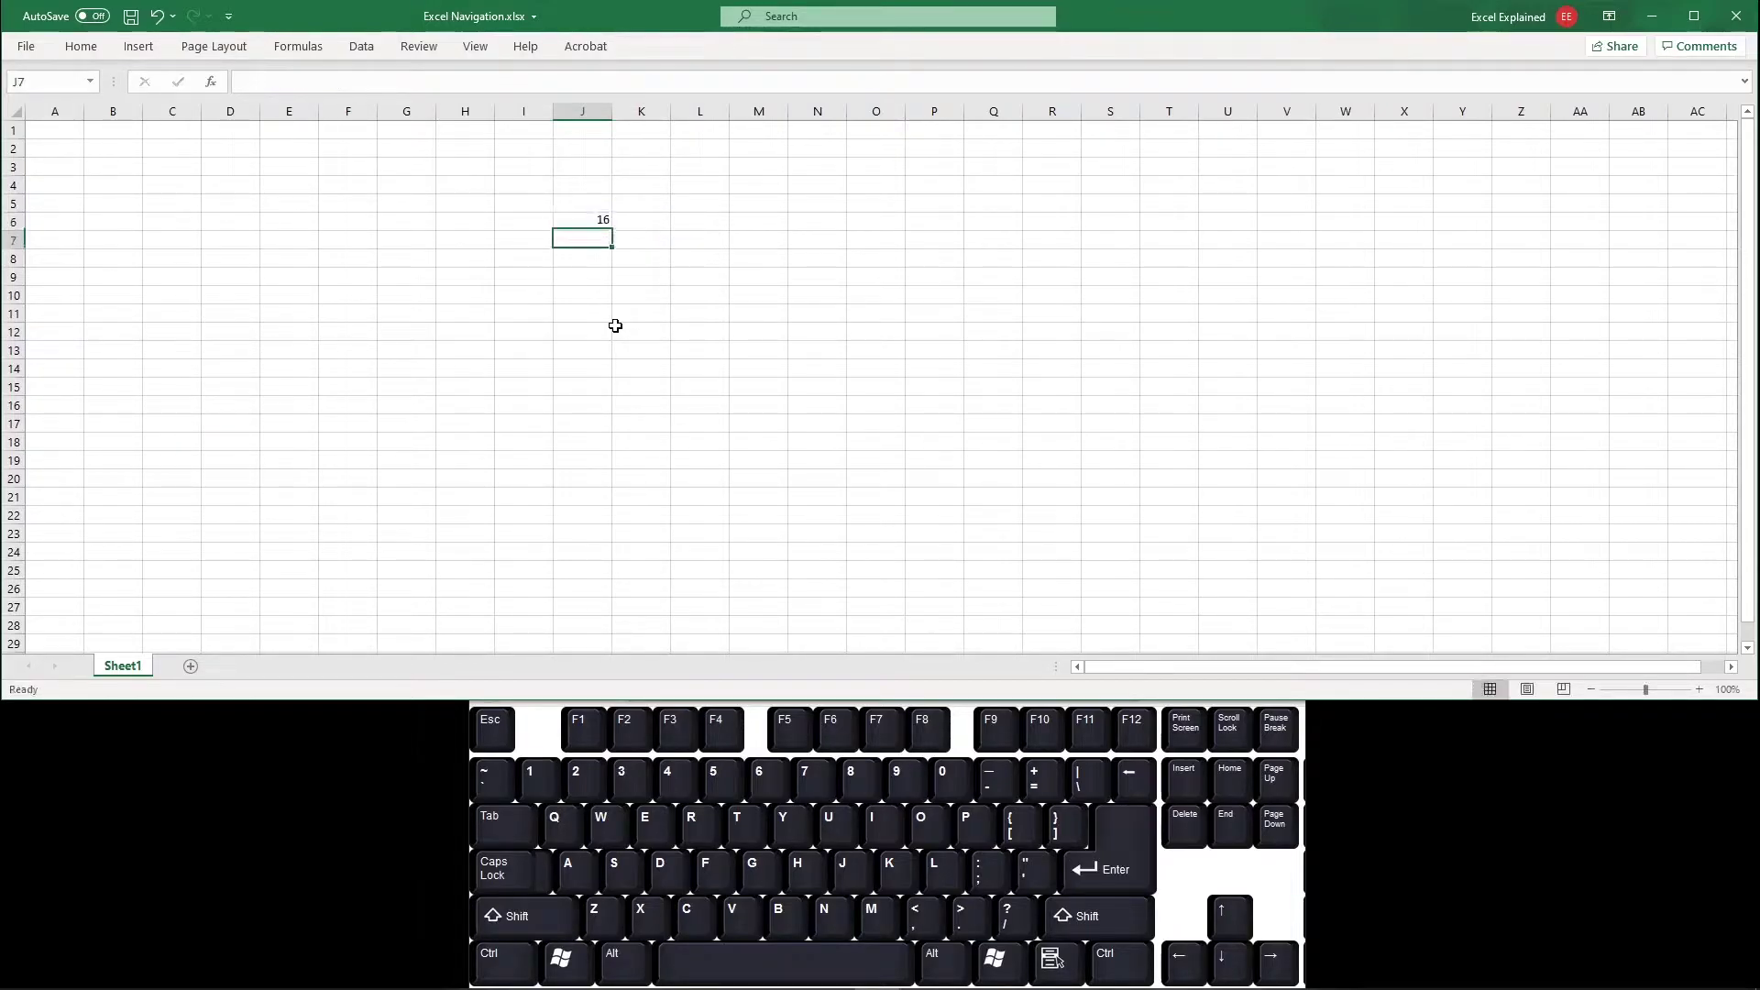
key("Up")
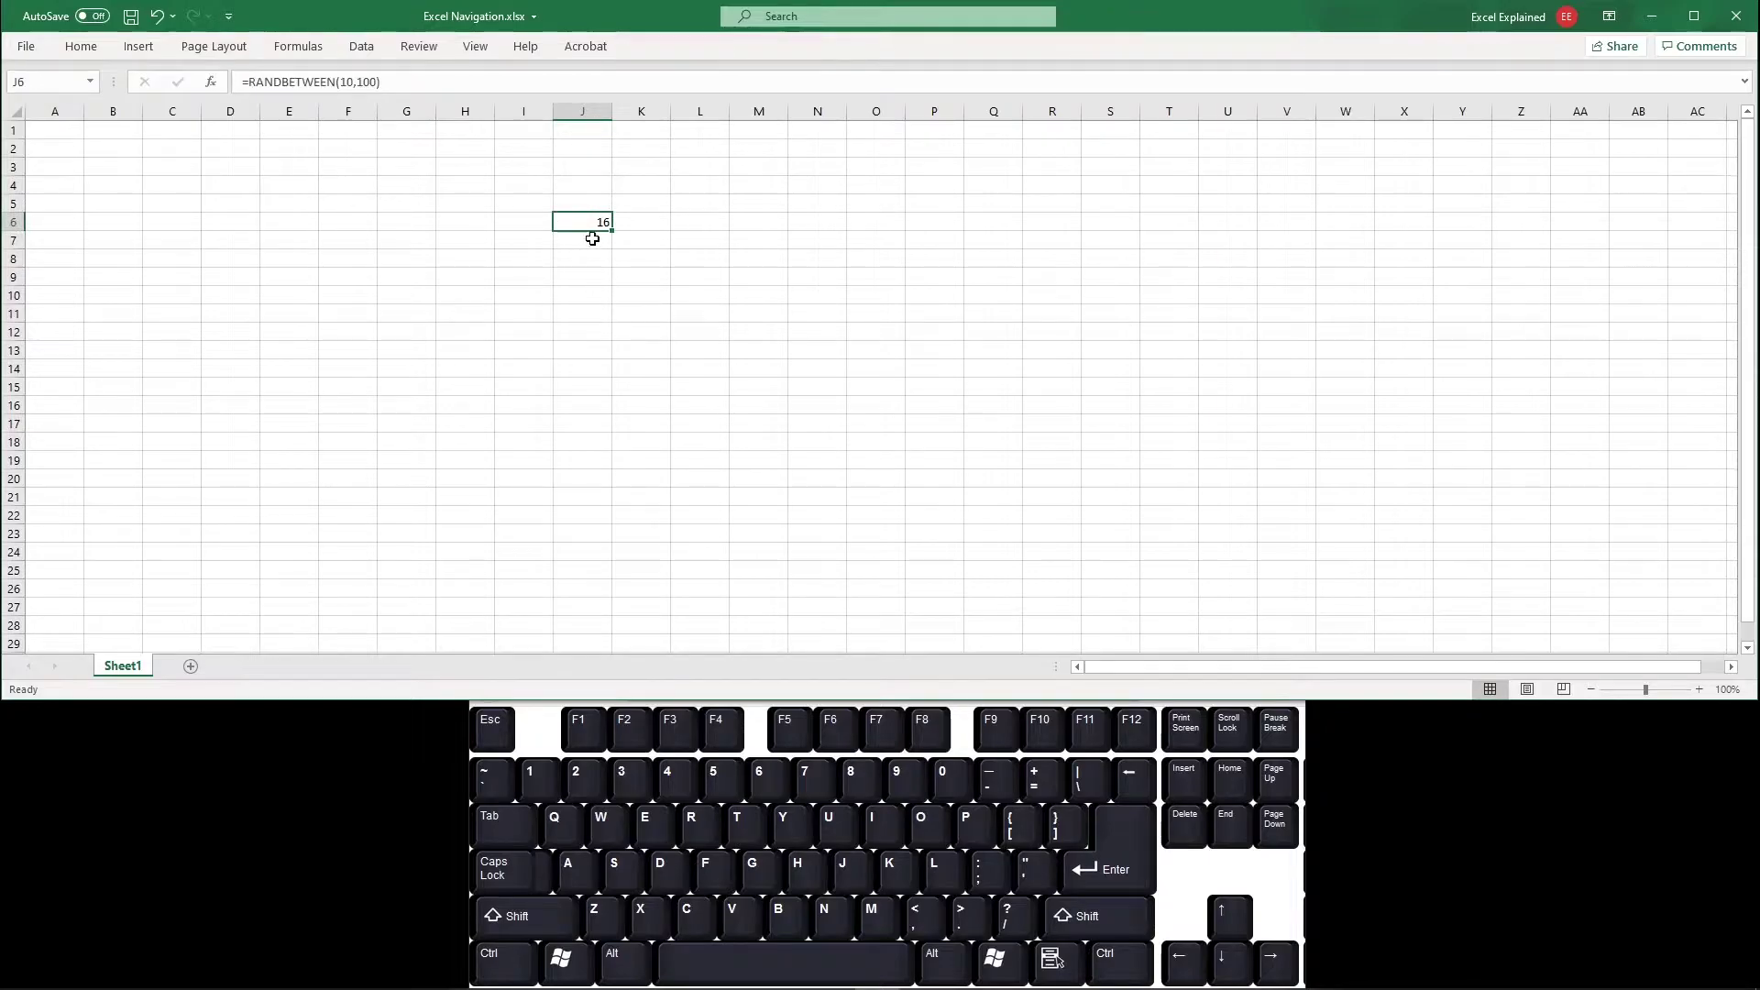
left_click_drag(614, 232, 1232, 585)
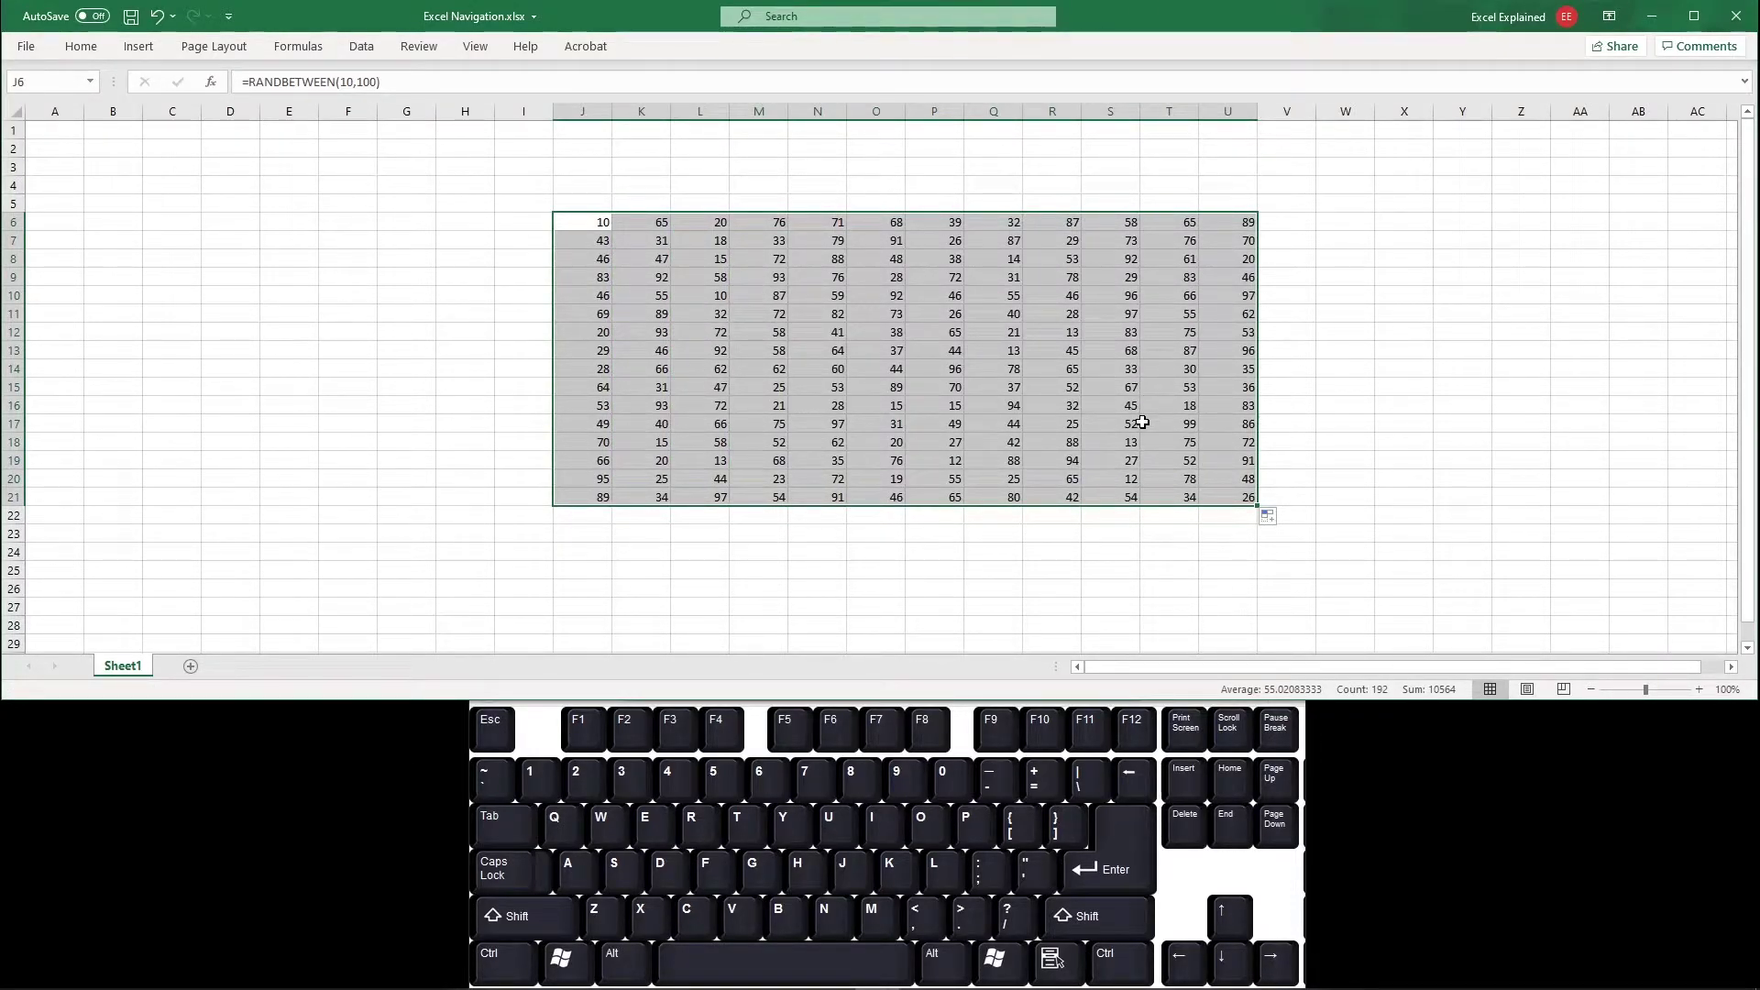
Refill the J6 formula down to J15 to recalculate the numbers, and highlight RAND within J6's formula without editing it
left_click(578, 222)
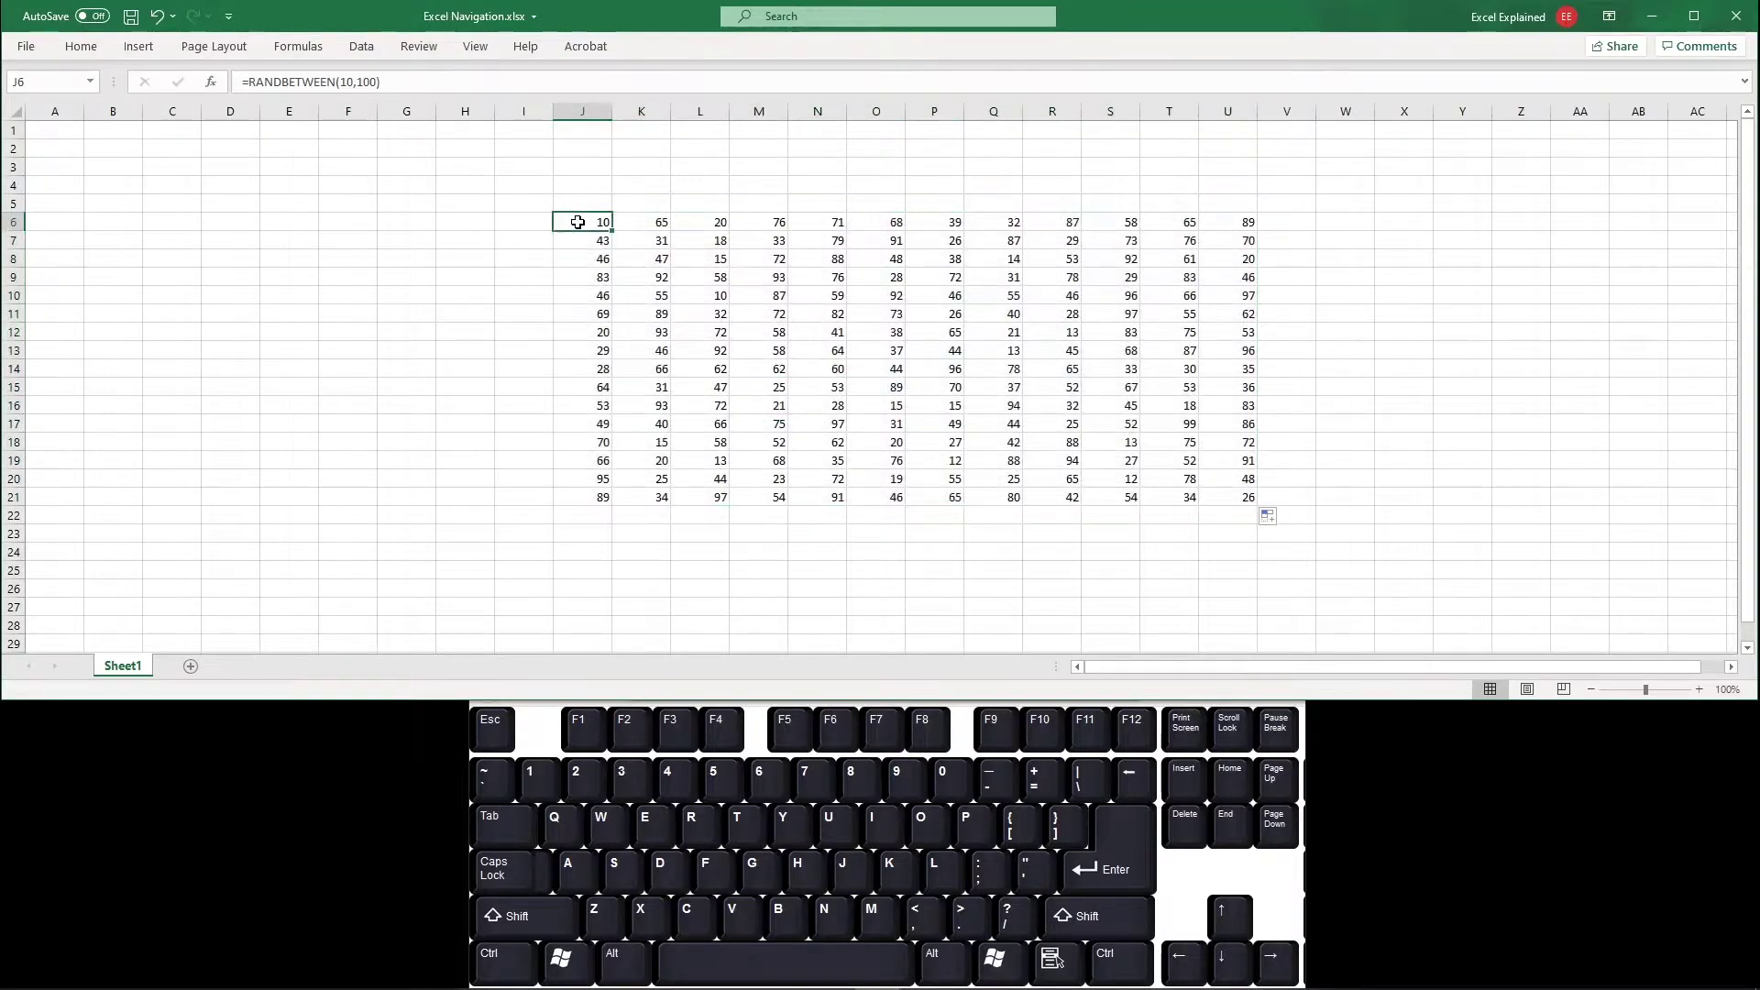
left_click_drag(614, 230, 618, 390)
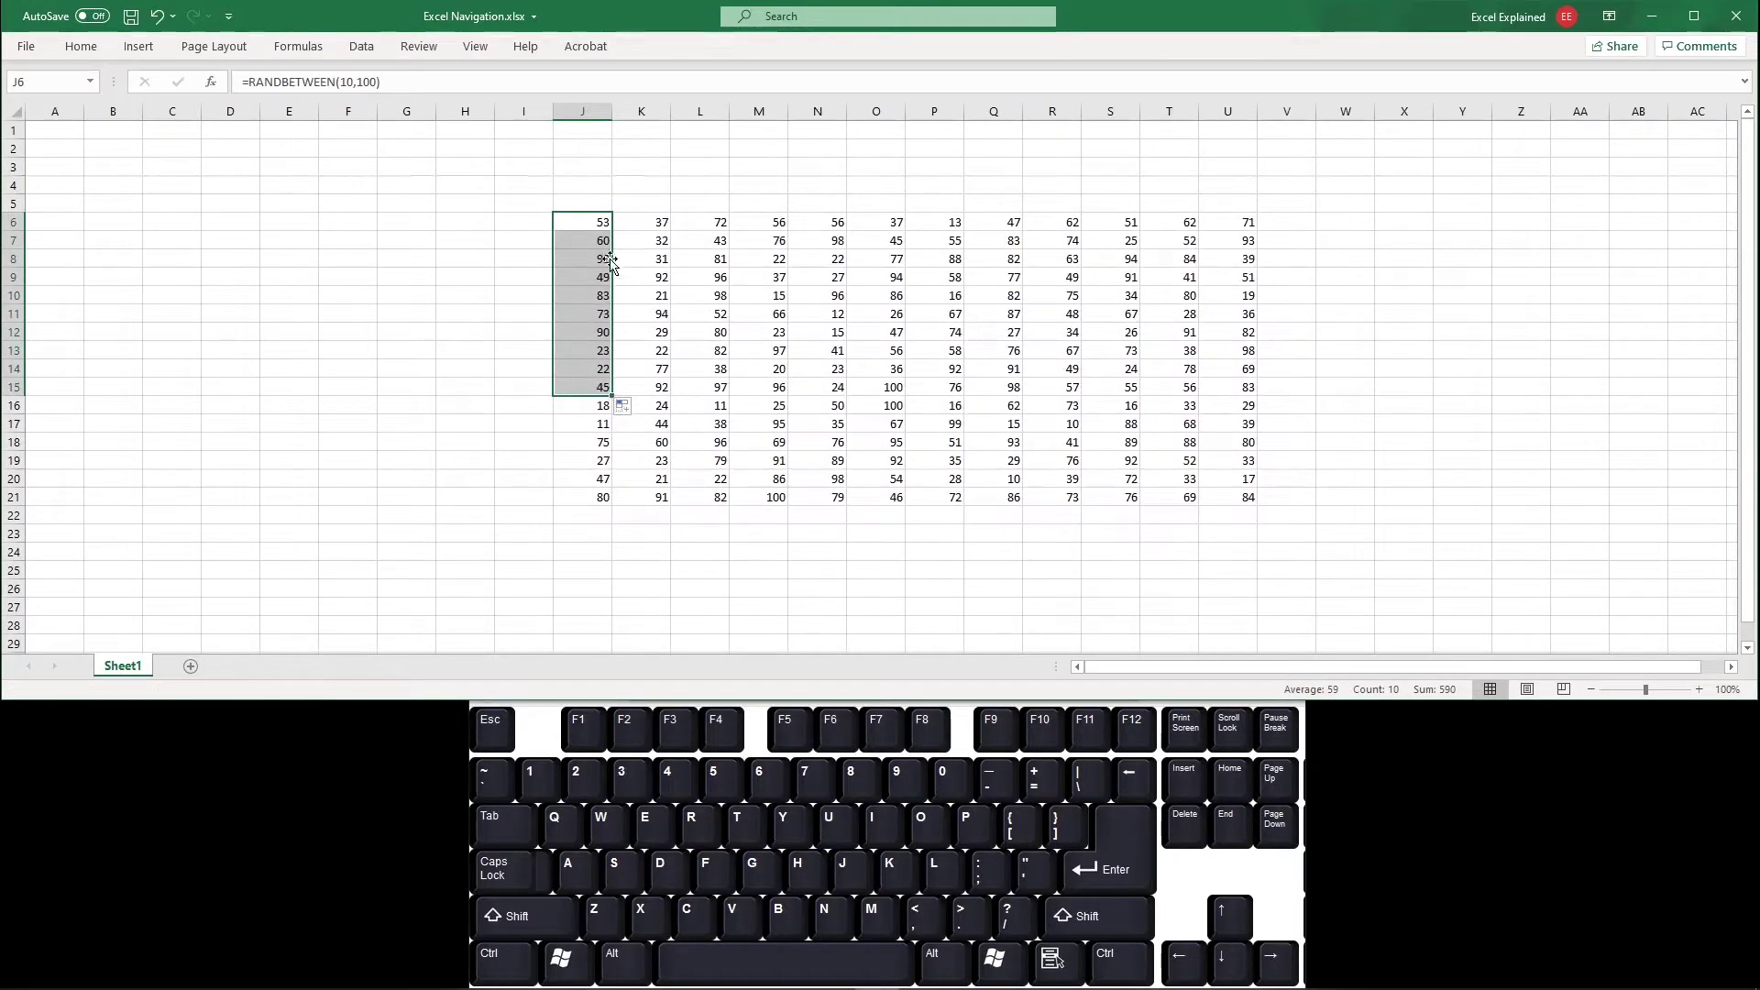
left_click(606, 224)
left_click_drag(279, 82, 246, 83)
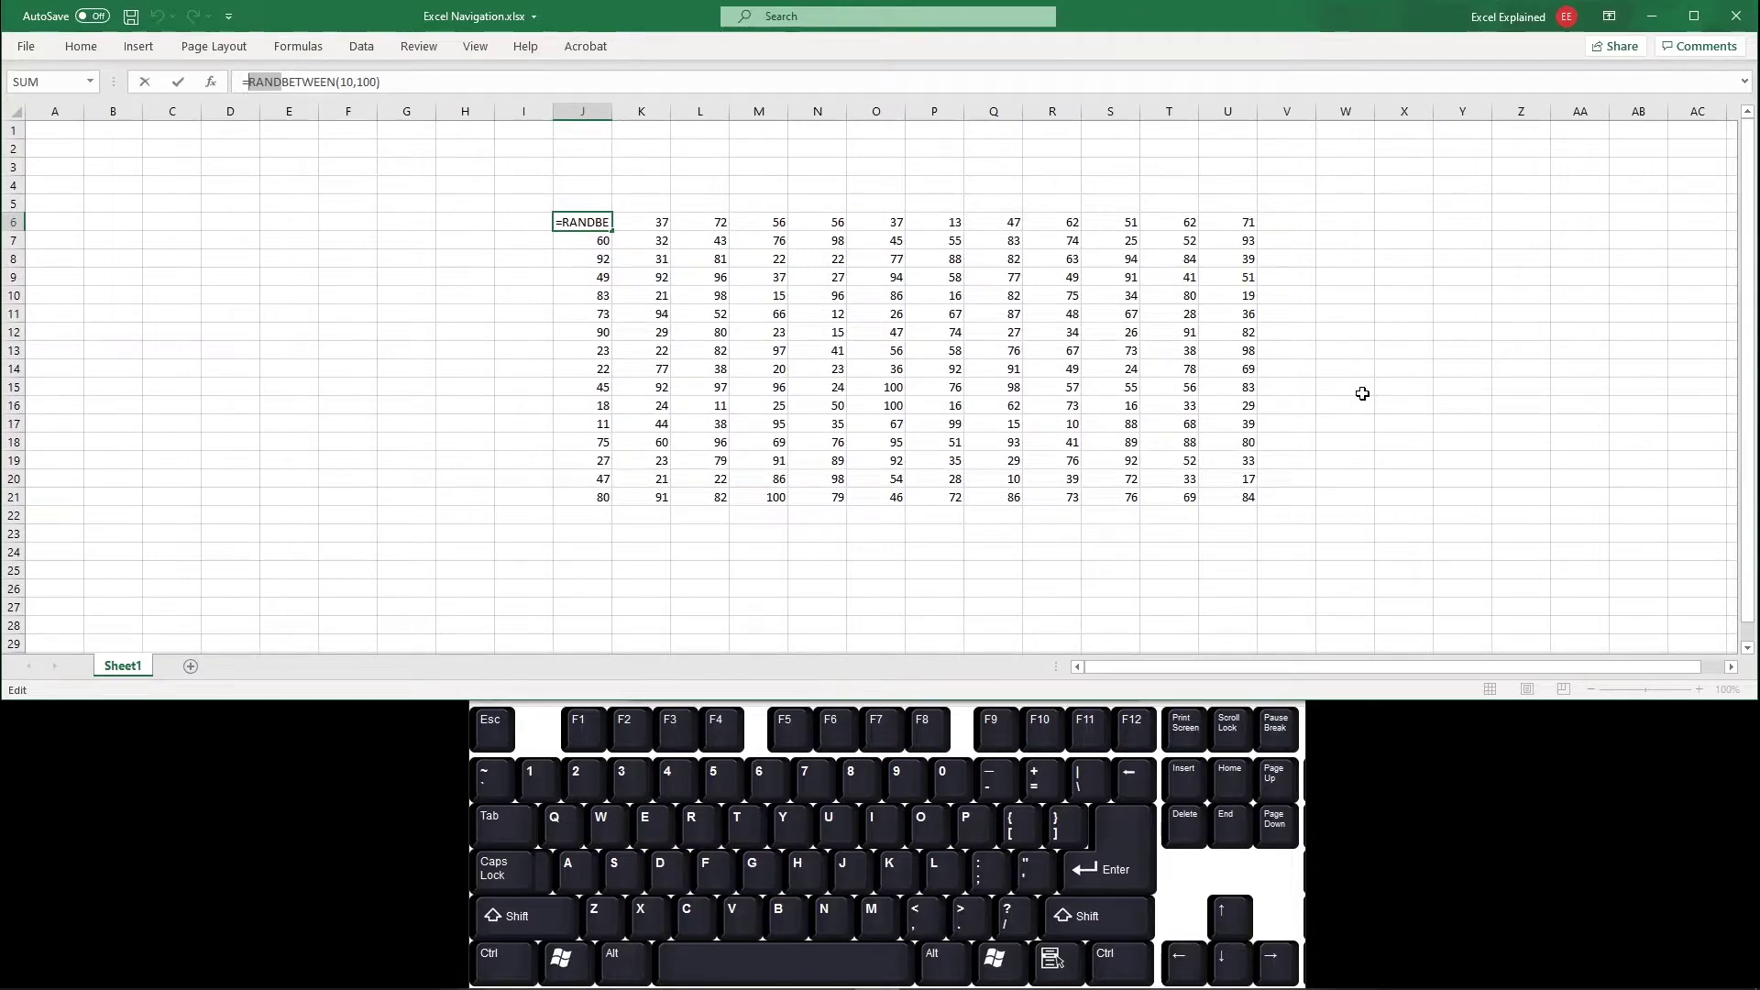
key("Escape")
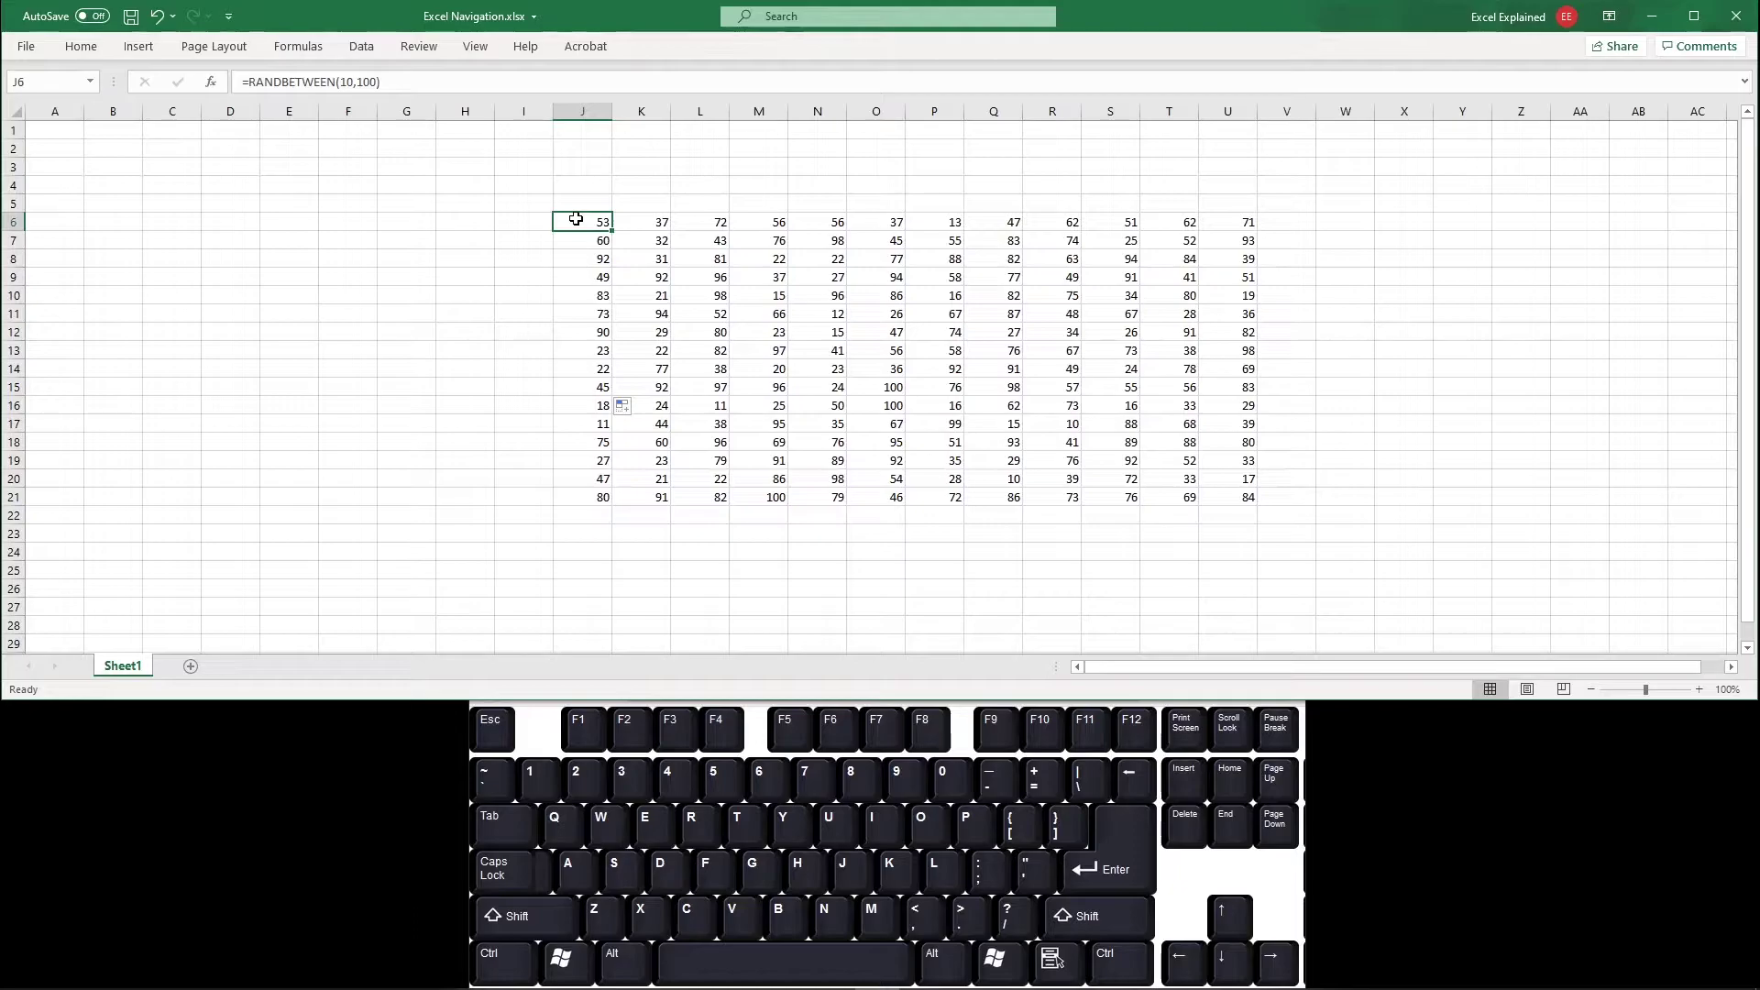
Copy J6:U21 and paste it over itself as values only, replacing the RANDBETWEEN formulas
left_click_drag(576, 219, 1226, 500)
key("ctrl+c")
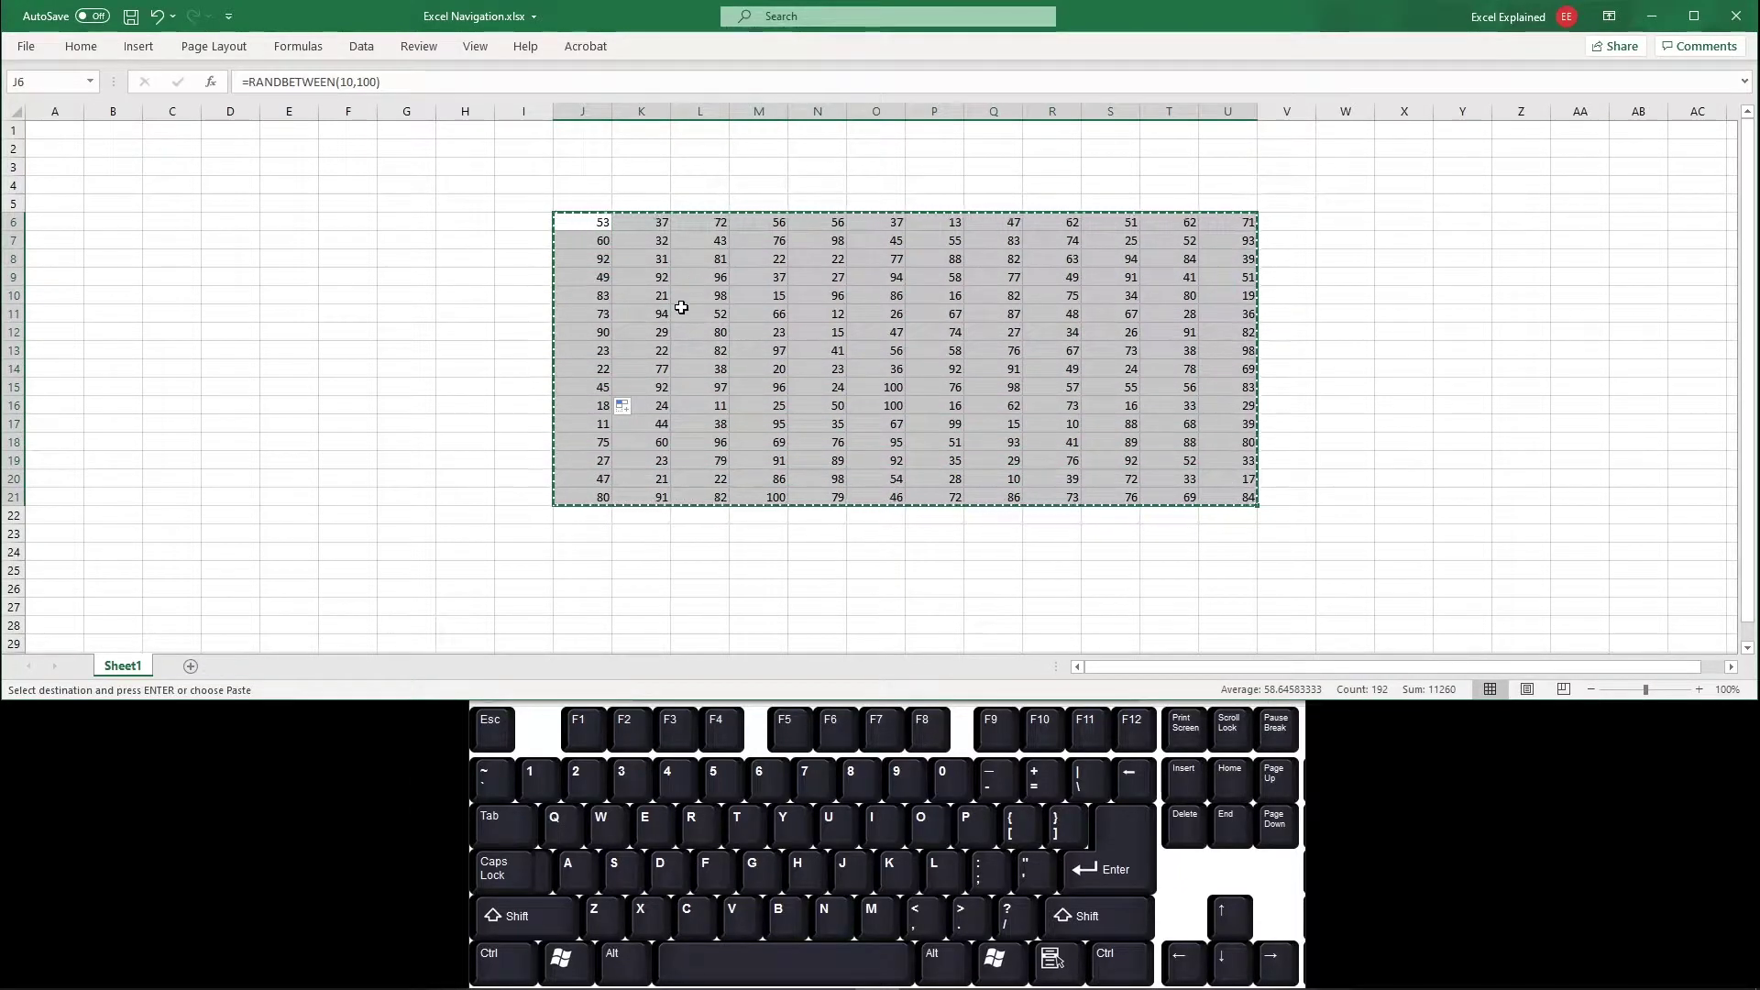
key("ctrl+c")
right_click(597, 223)
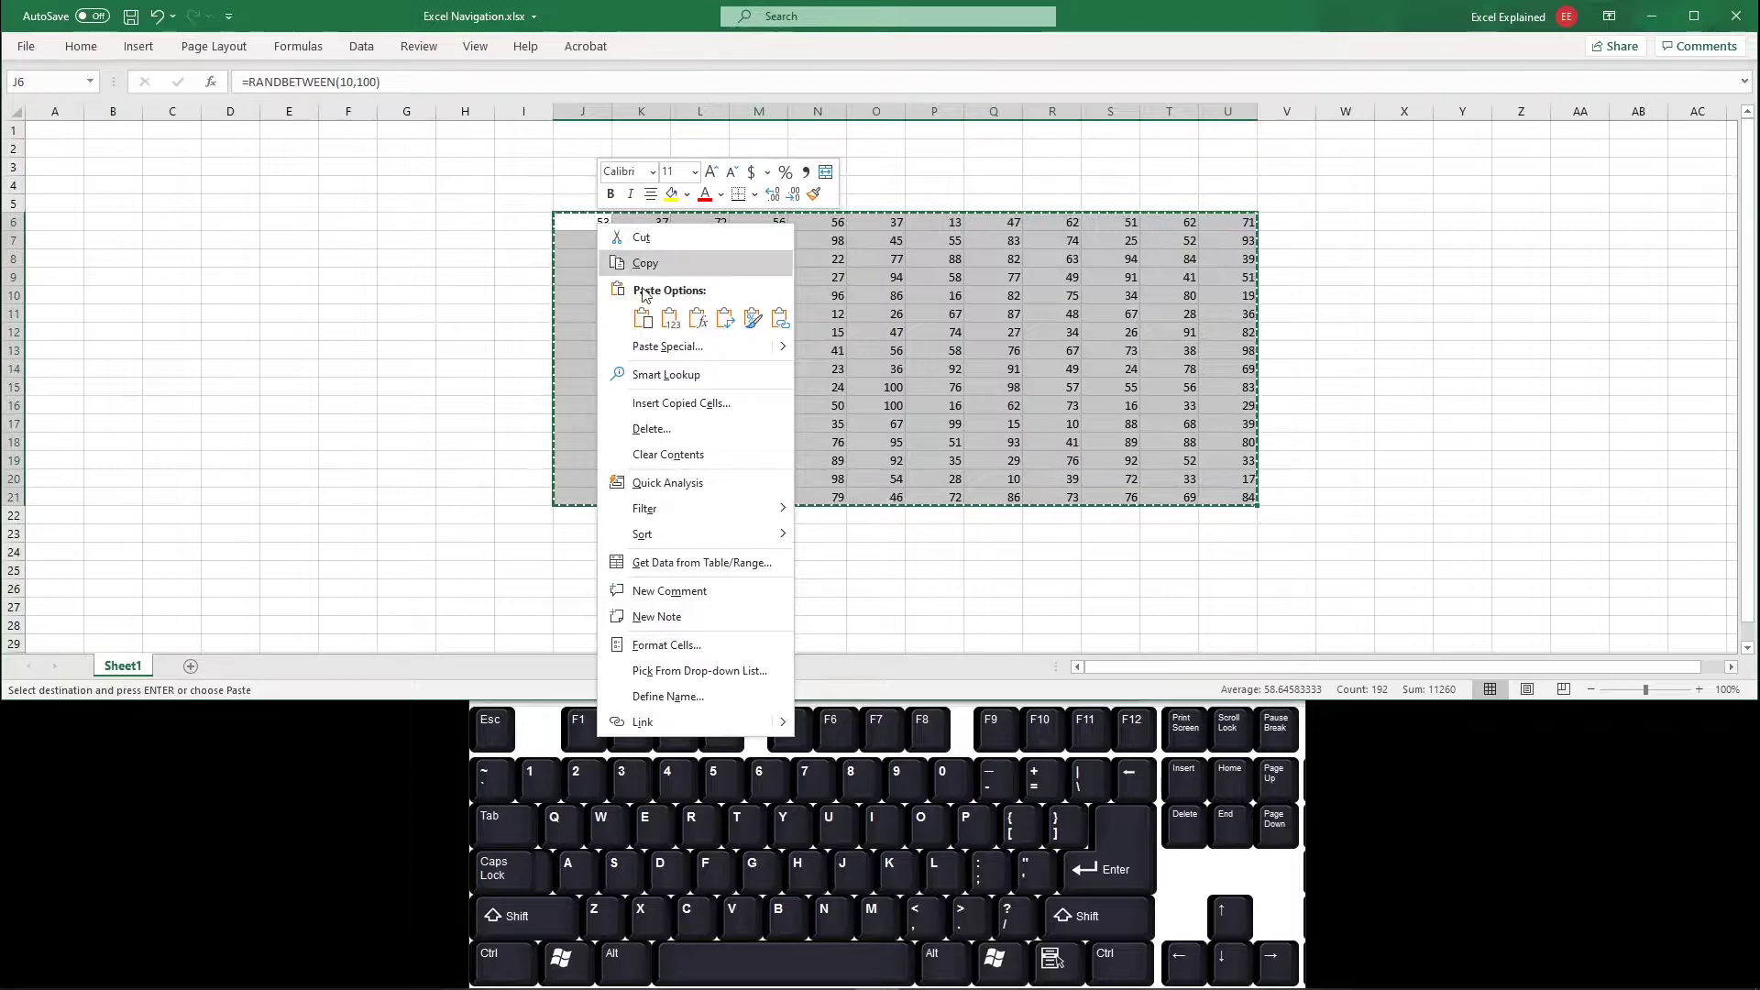
mouse_move(780, 353)
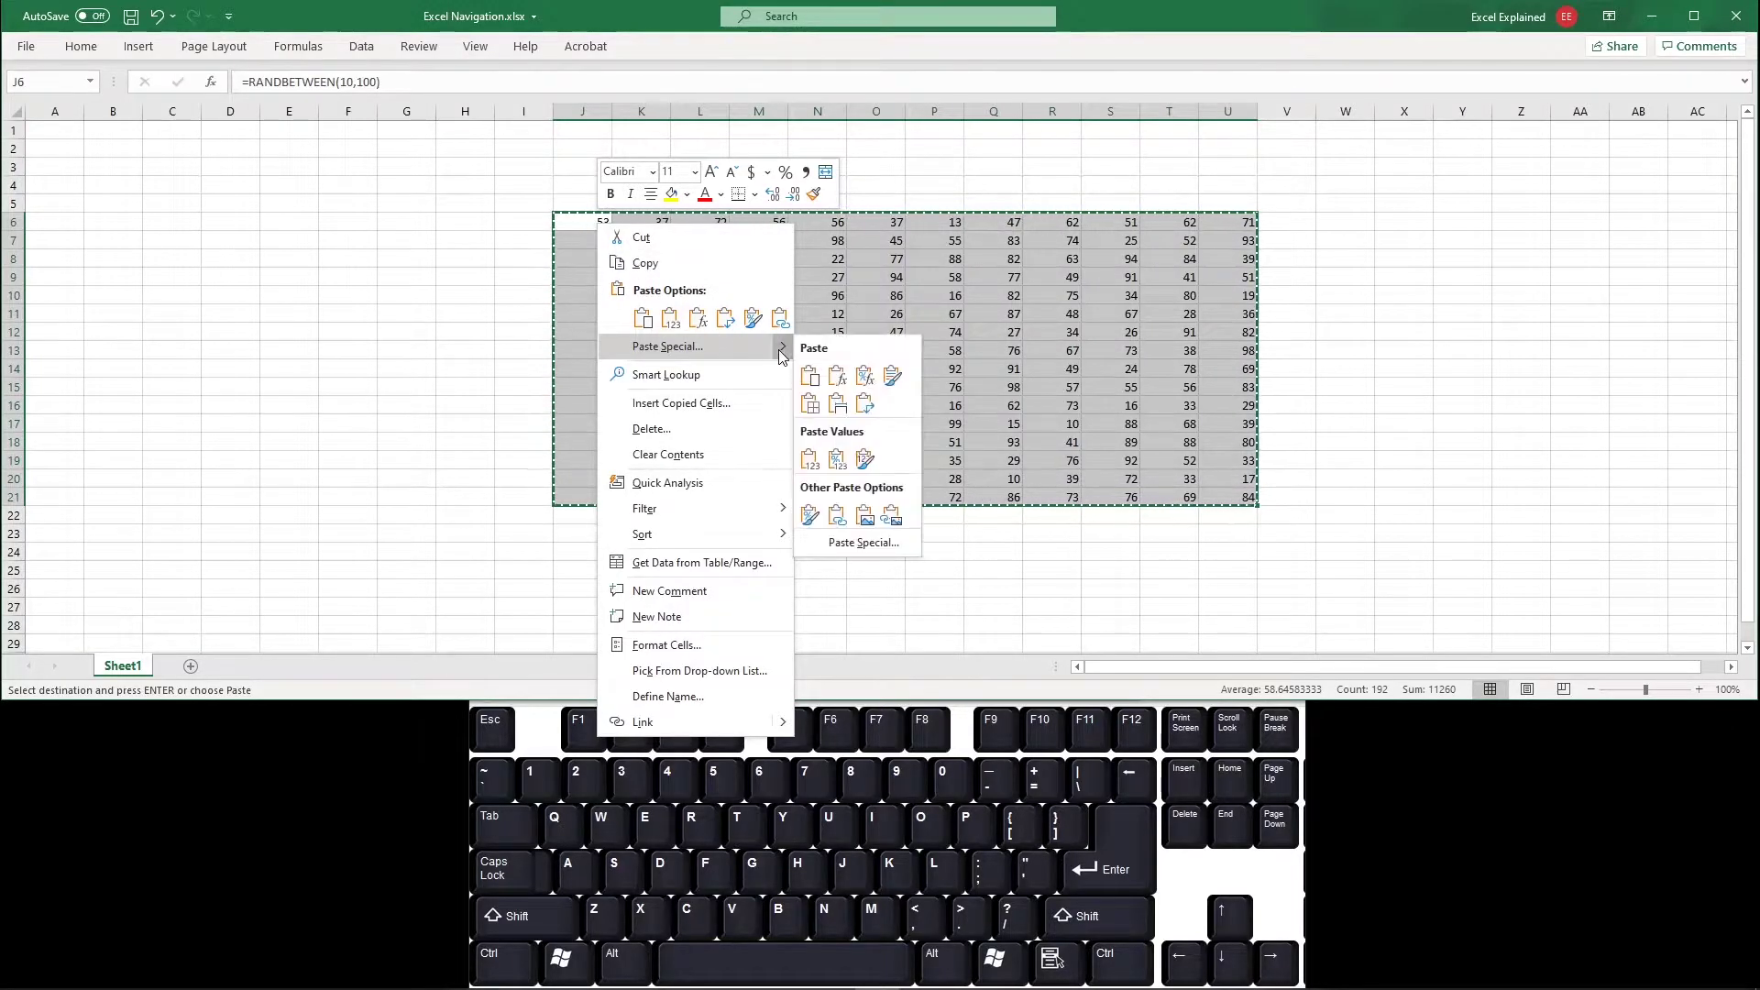
left_click(819, 463)
left_click(809, 461)
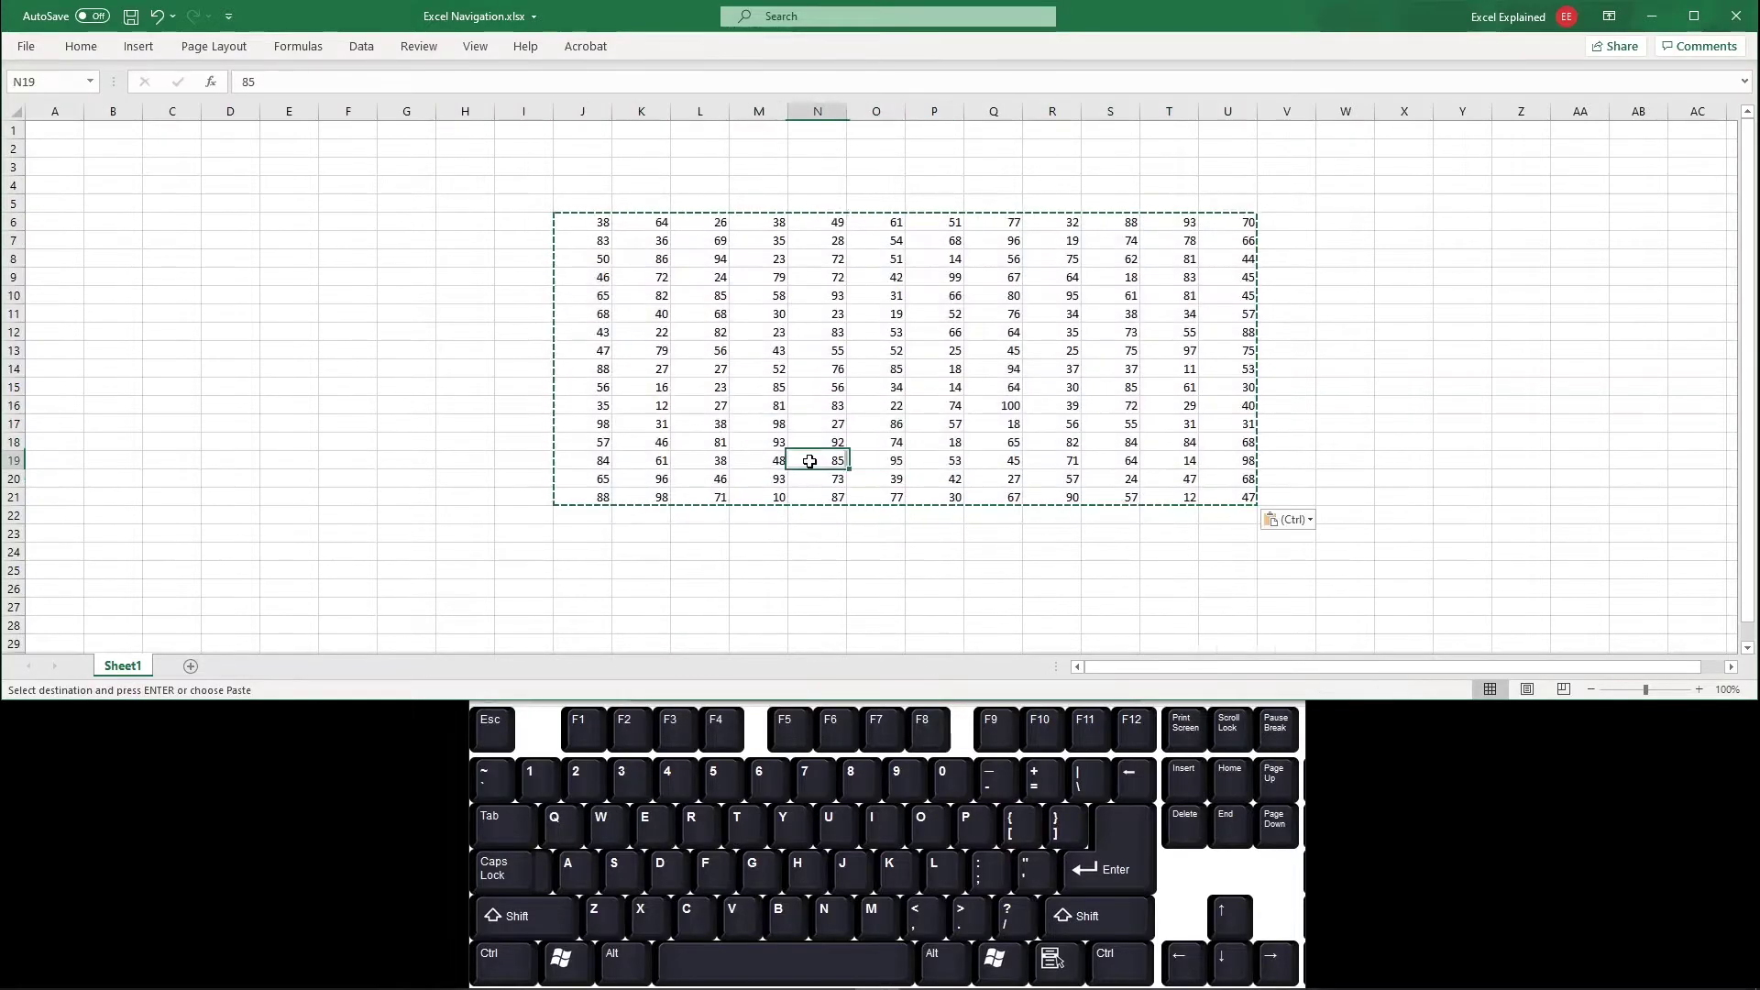
Check several cells of the pasted block to see whether they hold plain numbers instead of formulas
left_click(597, 228)
key("Down")
key("Down")
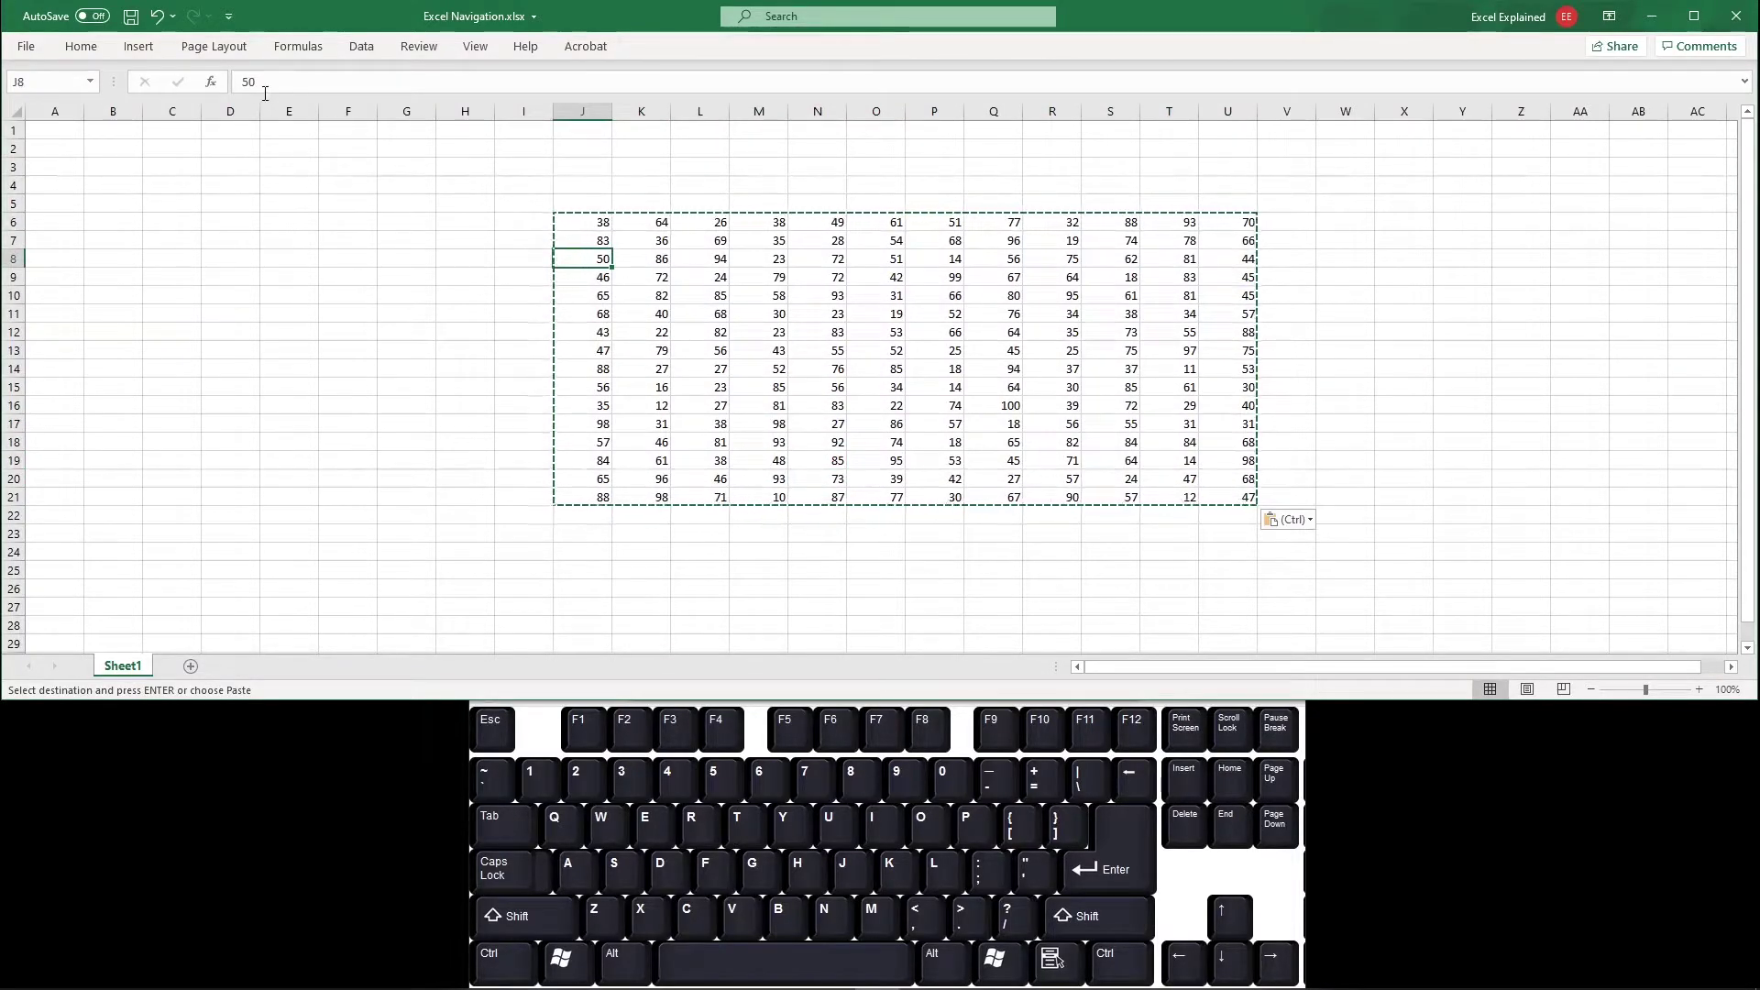
key("Up")
key("Up")
left_click(1089, 442)
left_click(953, 351)
left_click(1088, 421)
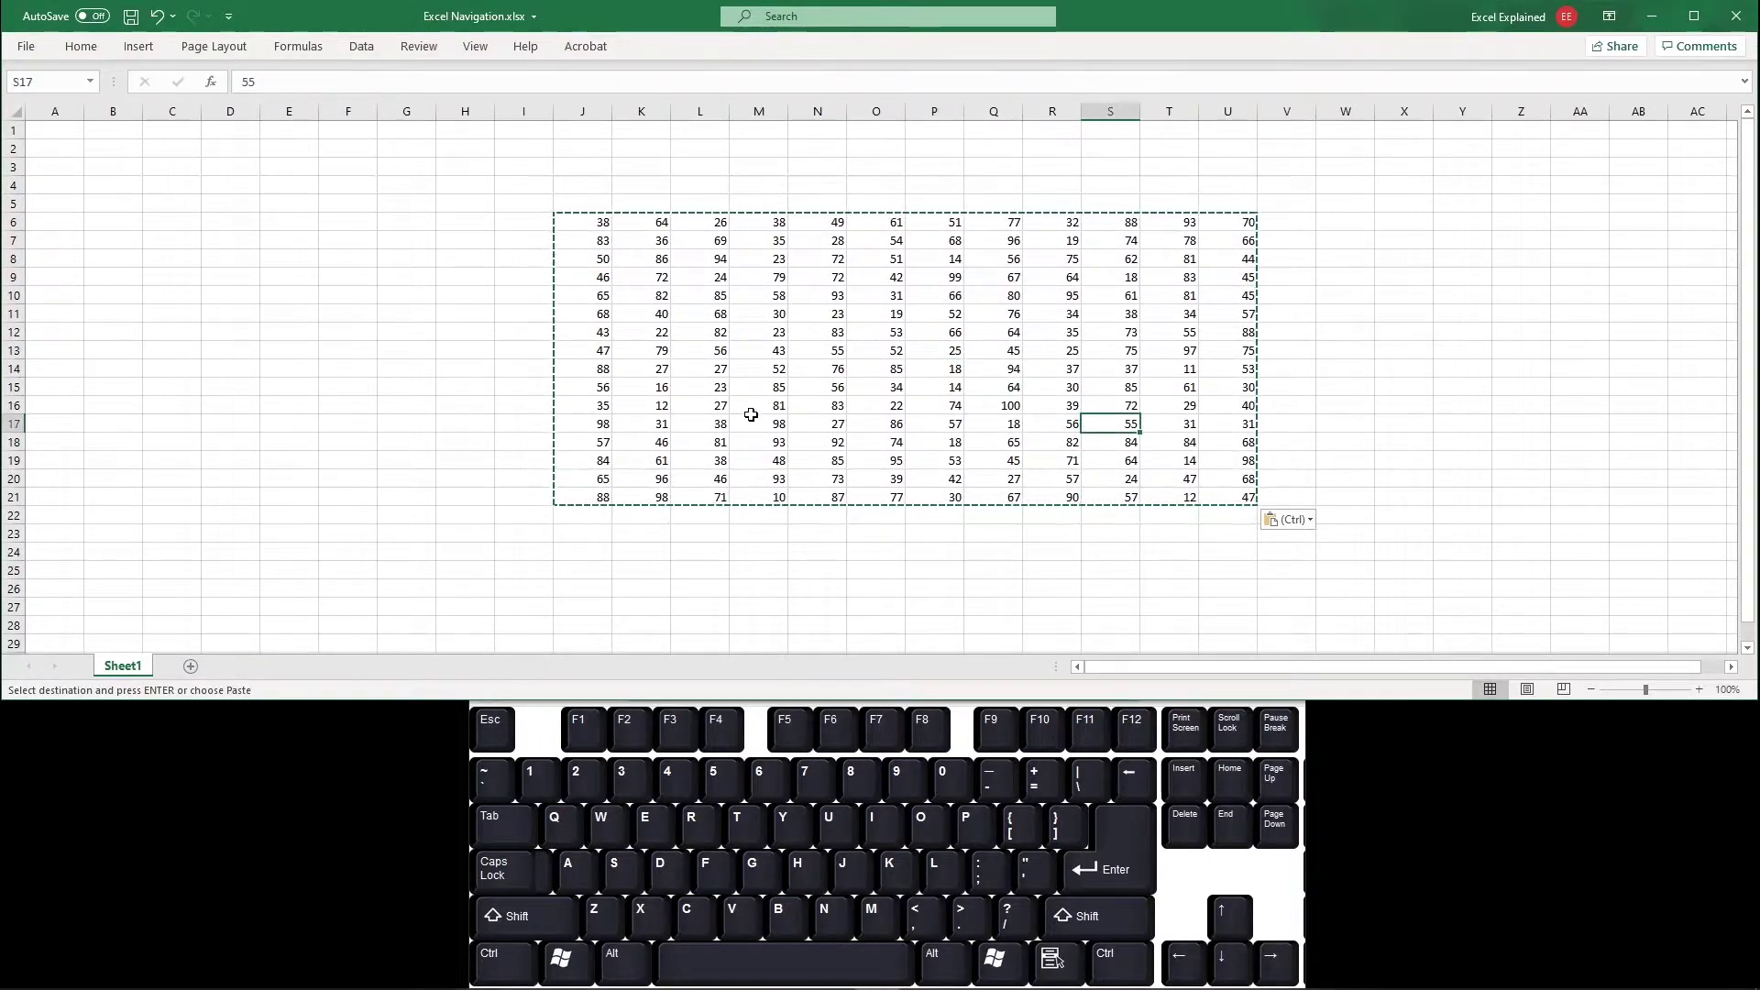
Cancel the pending copy of the number block and clear the contents of J6:U21
key("Escape")
key("ctrl+Up")
key("ctrl+Left")
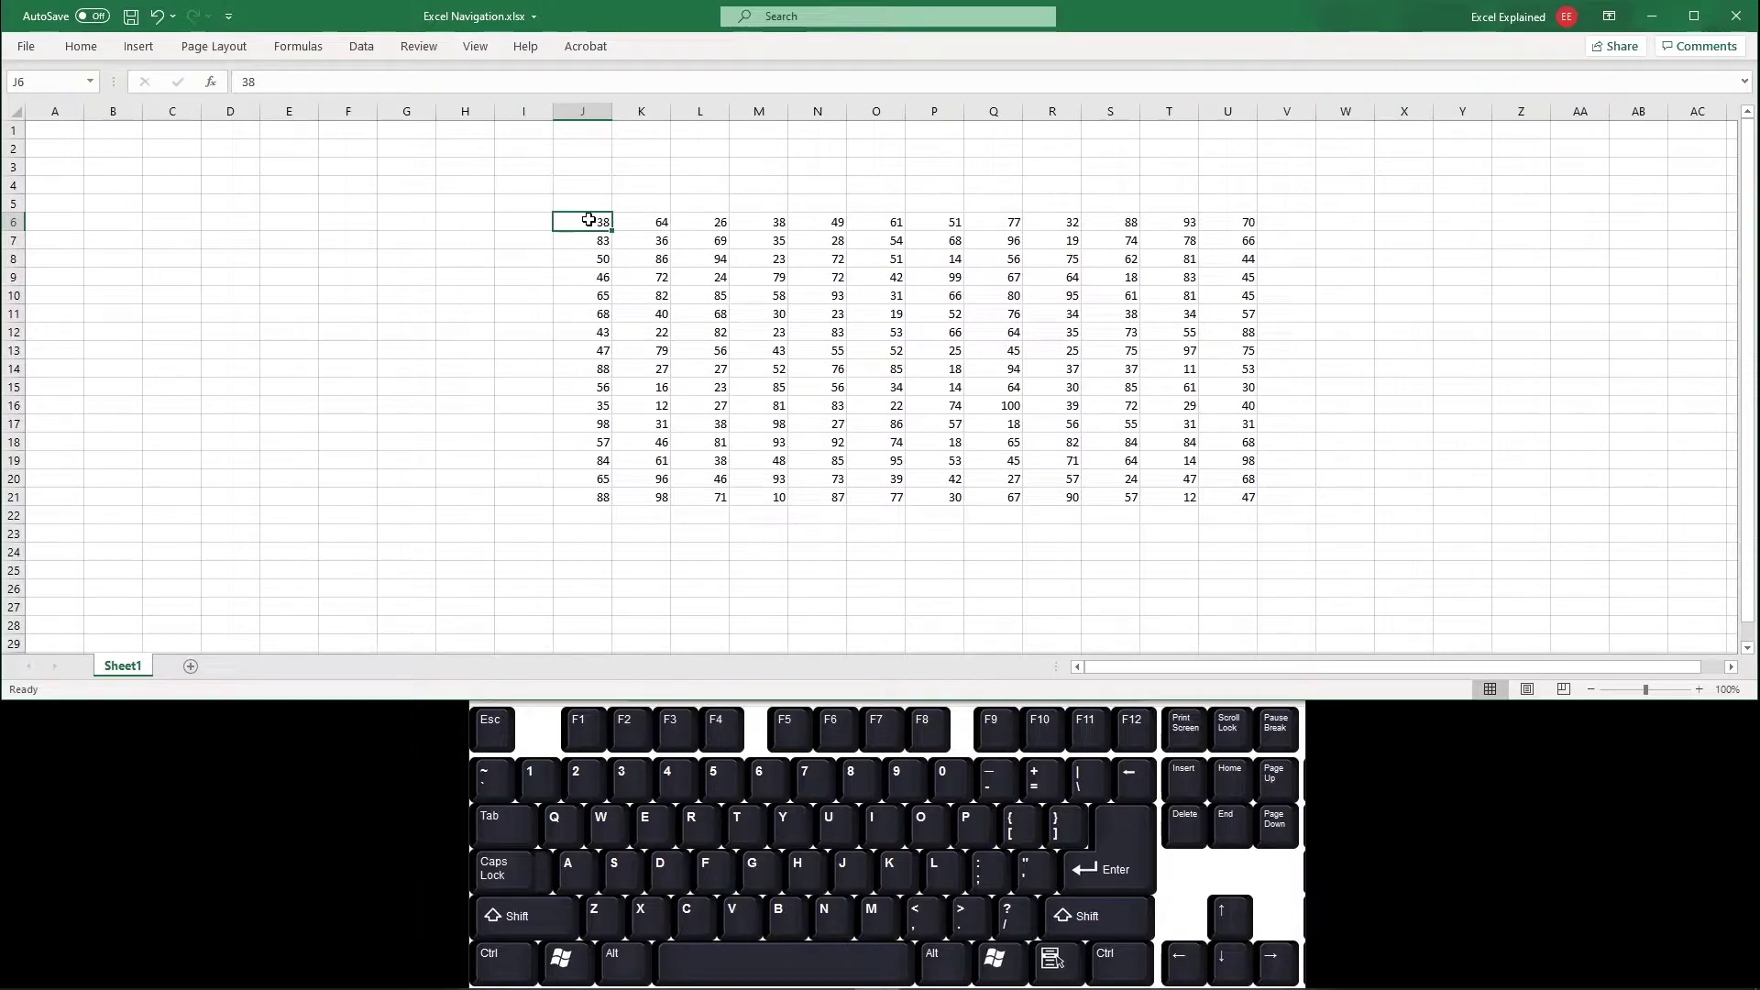
left_click_drag(595, 221, 1232, 500)
key("Delete")
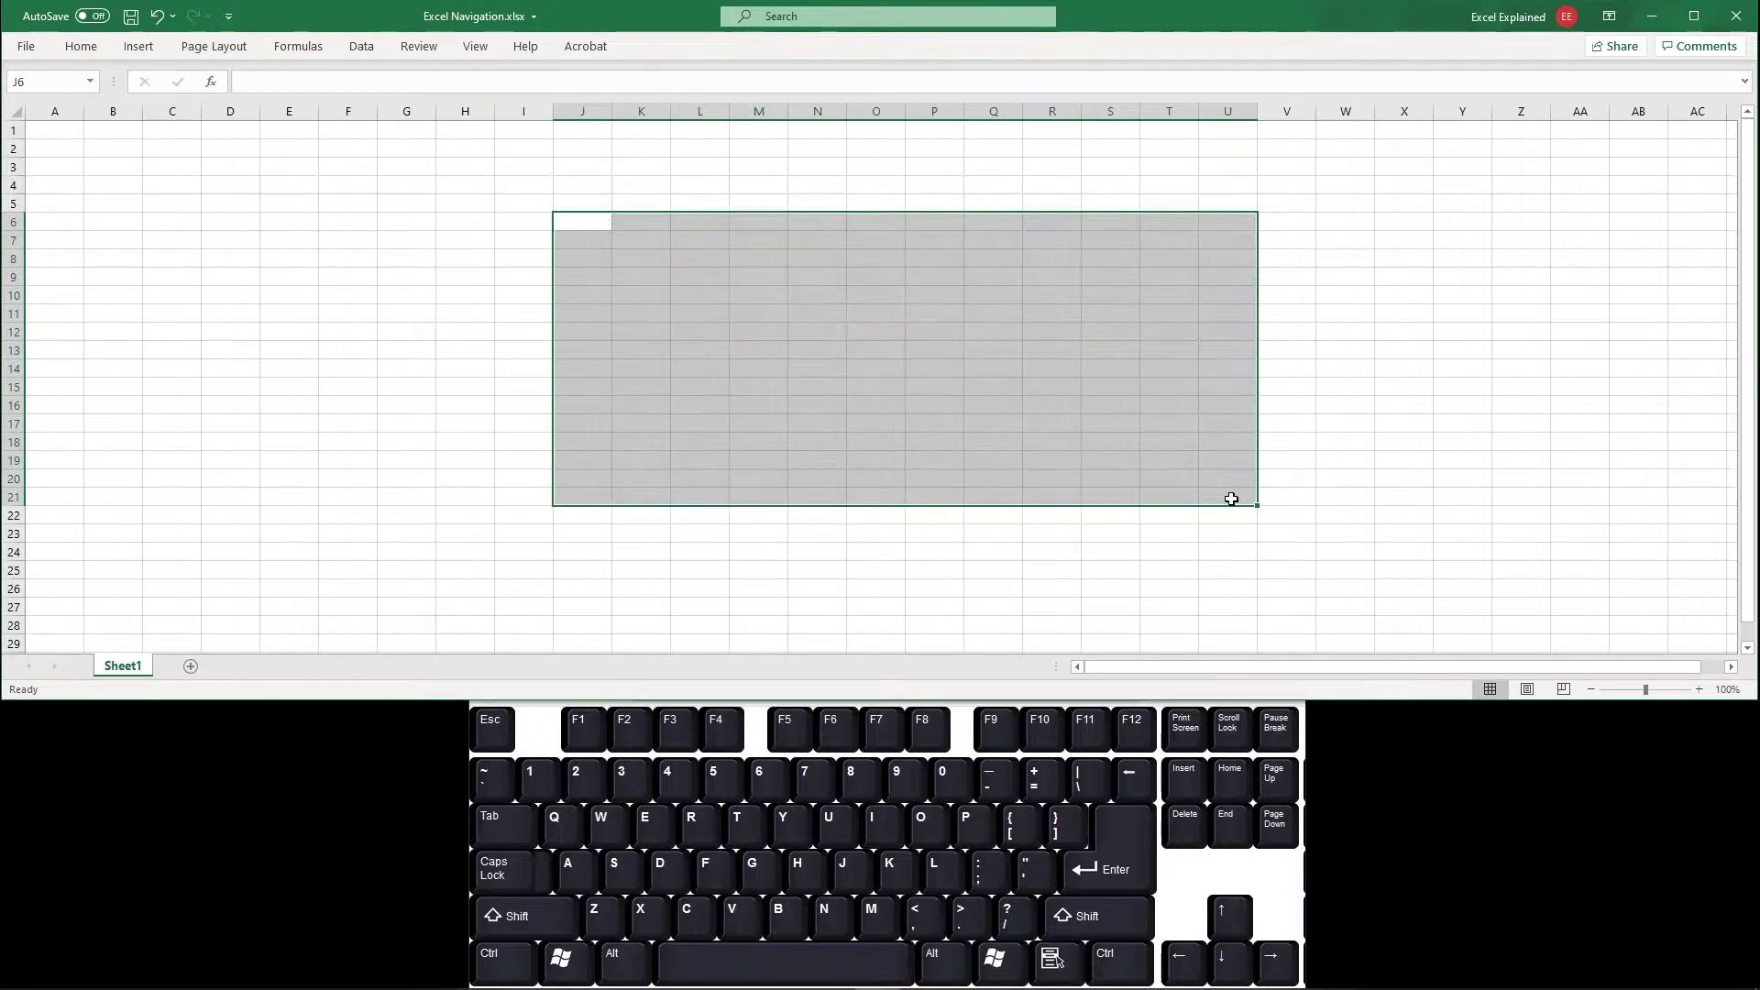
Enter the formula =RAND() in cell J6
key("Right")
key("Left")
type("=rand")
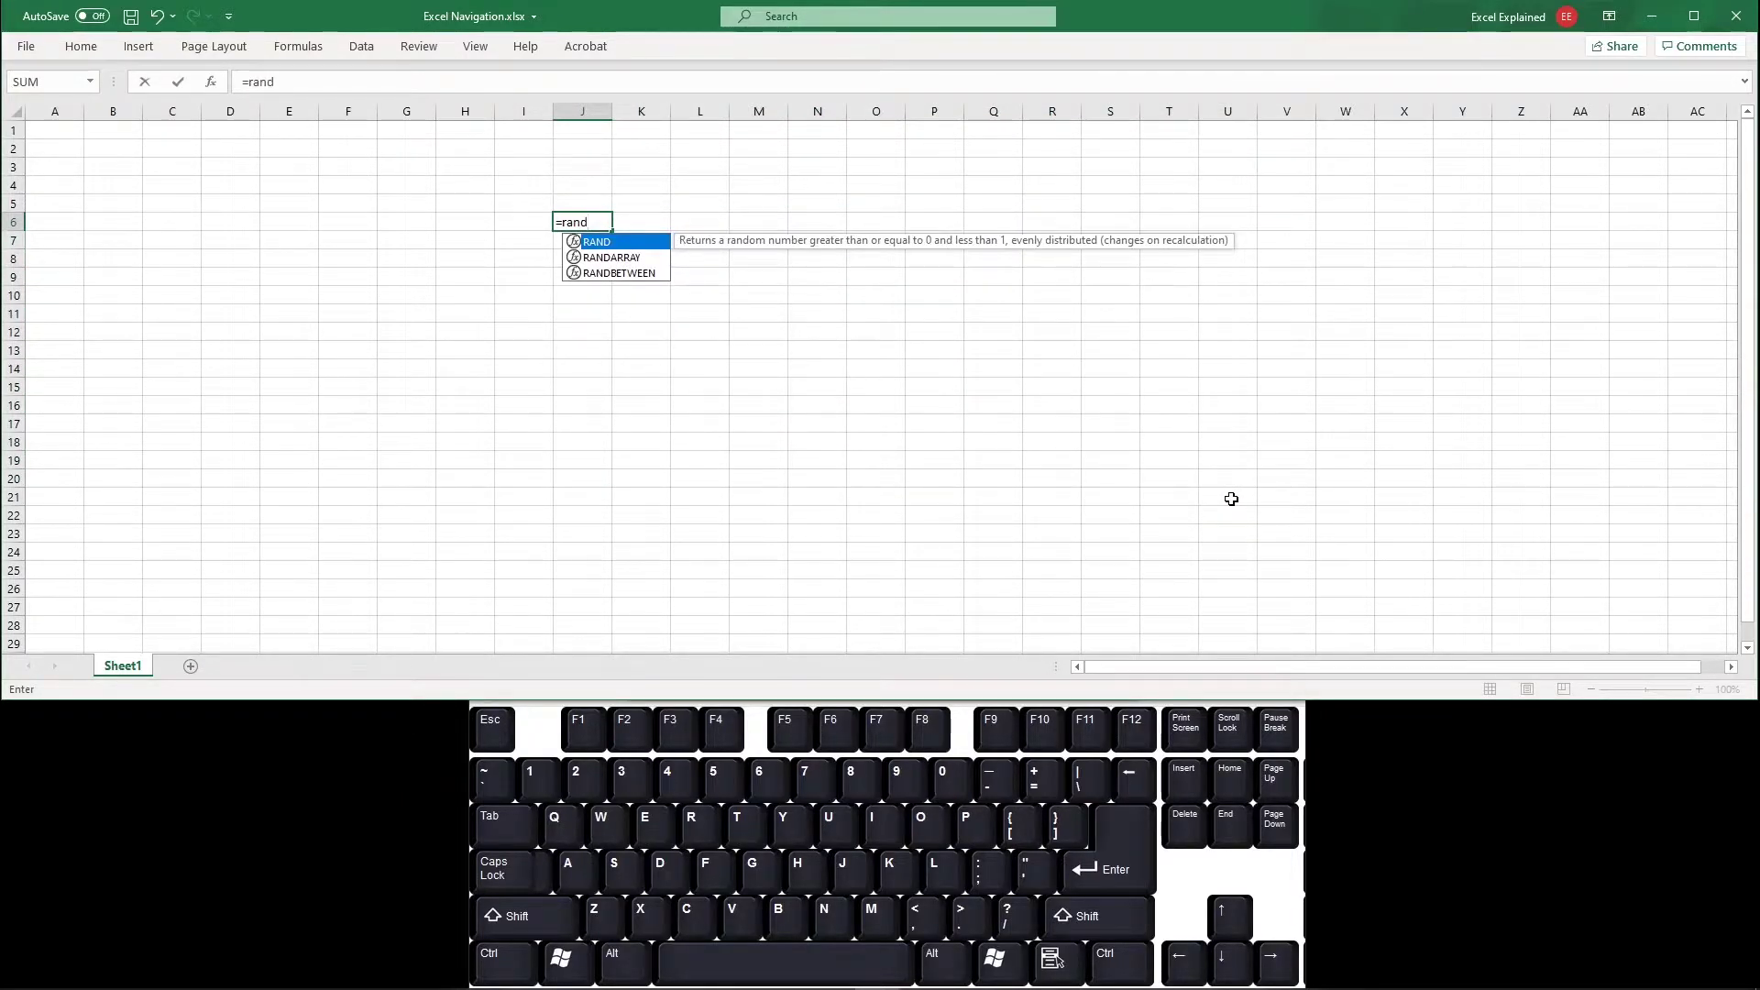
key("Tab")
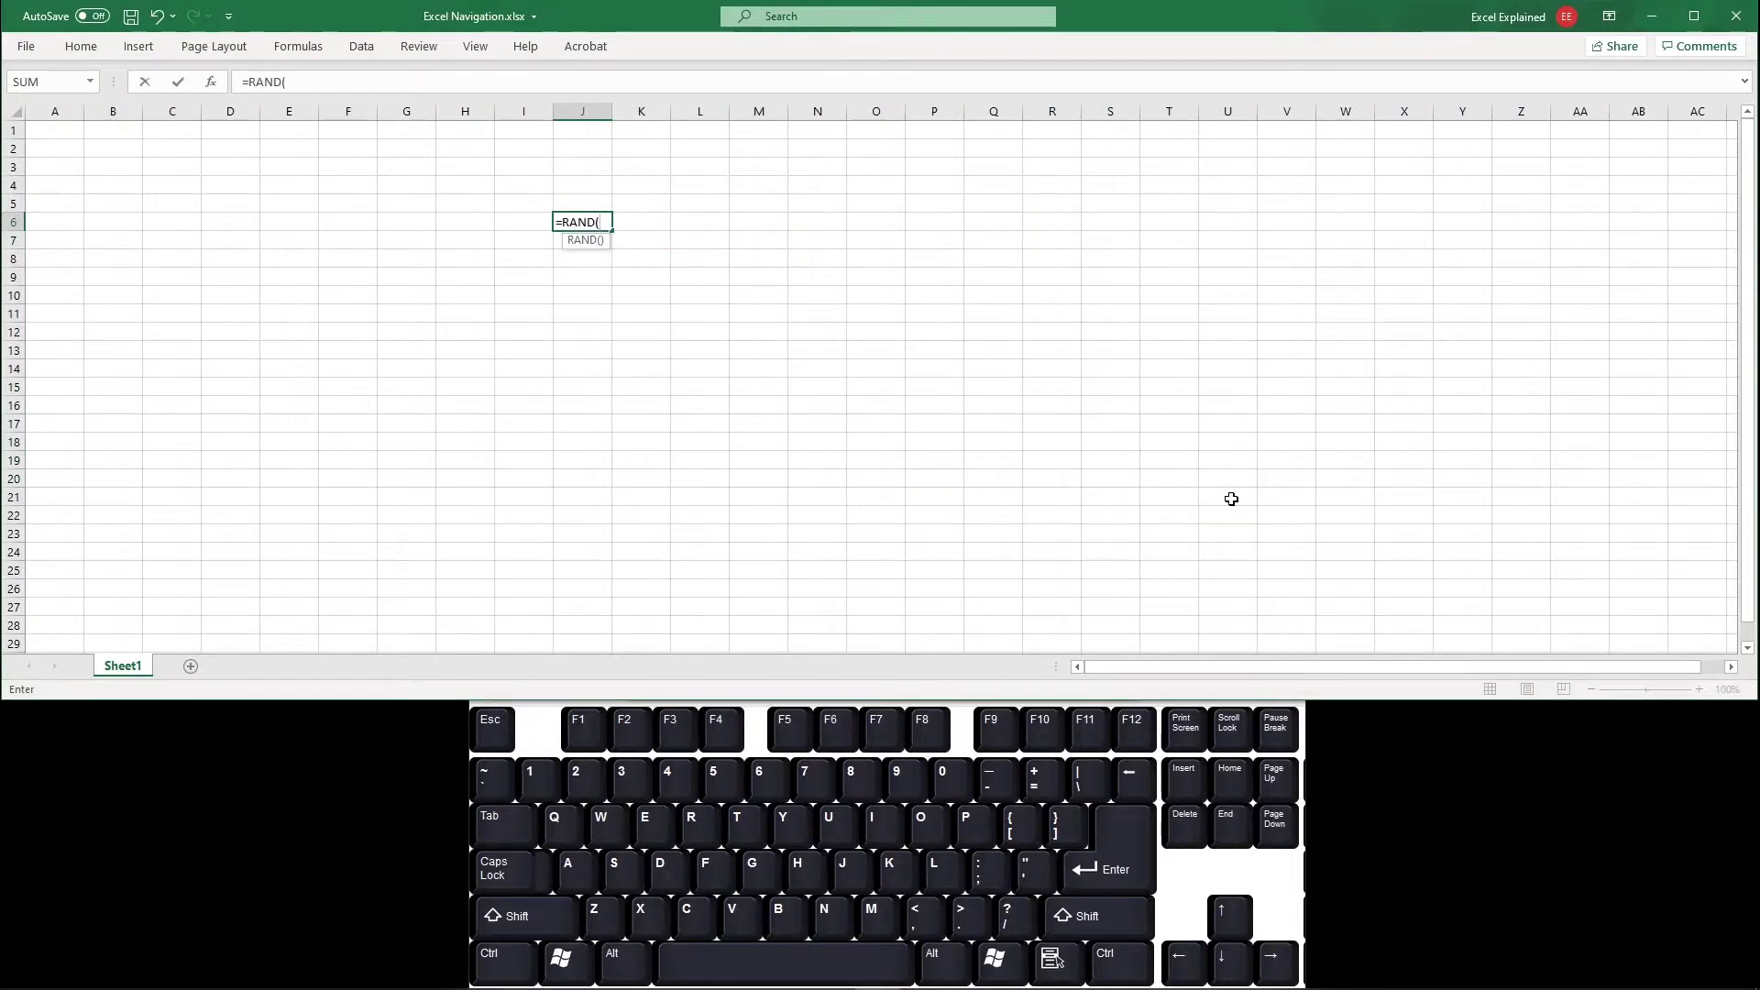
key("Return")
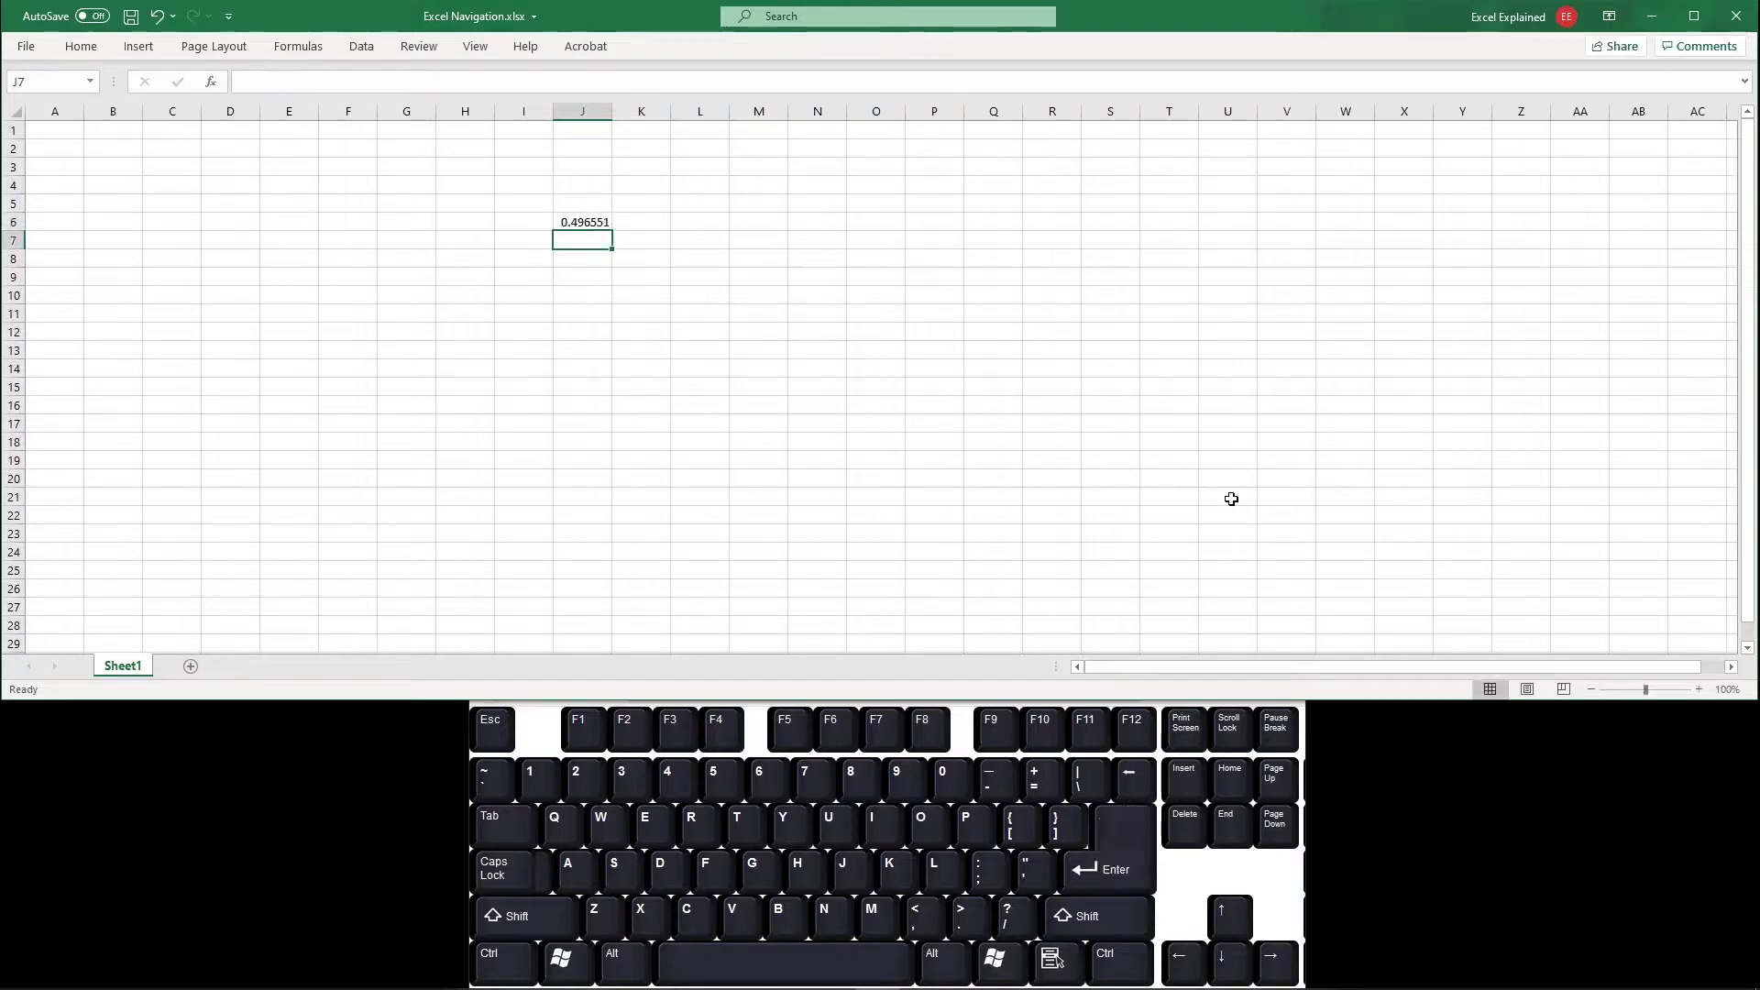
Fill the RAND formula from J6 down and across the block J6:T23
left_click(594, 222)
left_click_drag(596, 222, 1214, 549)
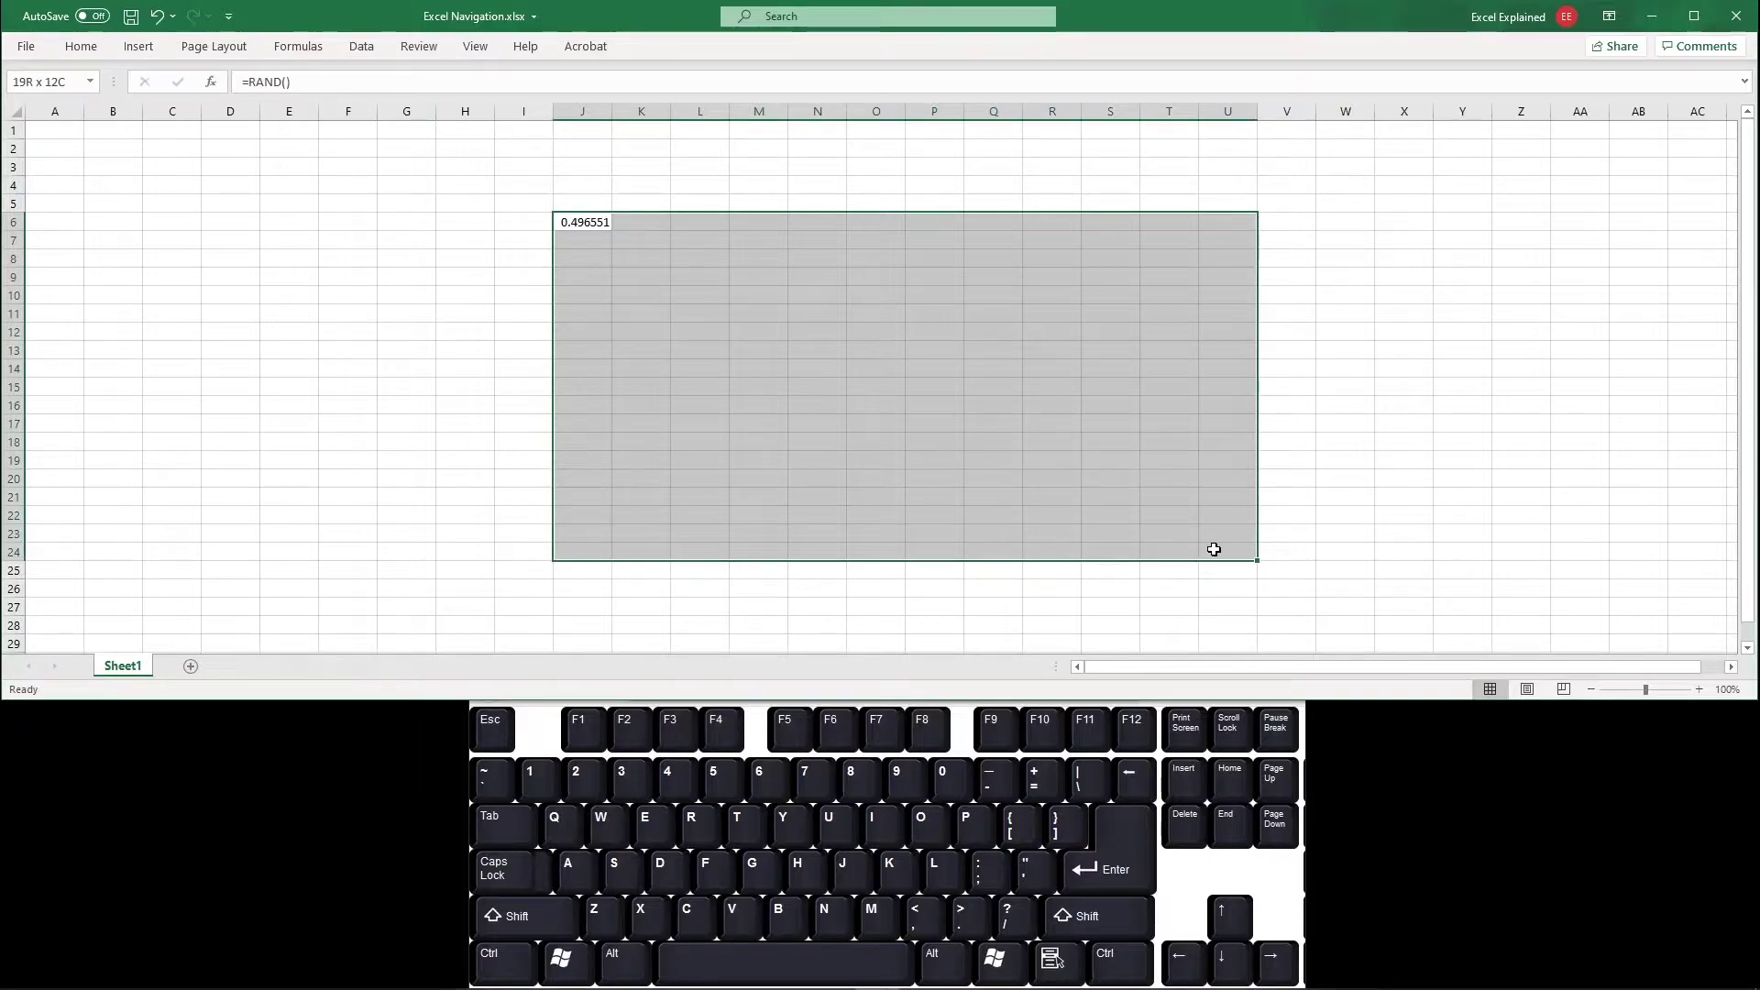
left_click(585, 222)
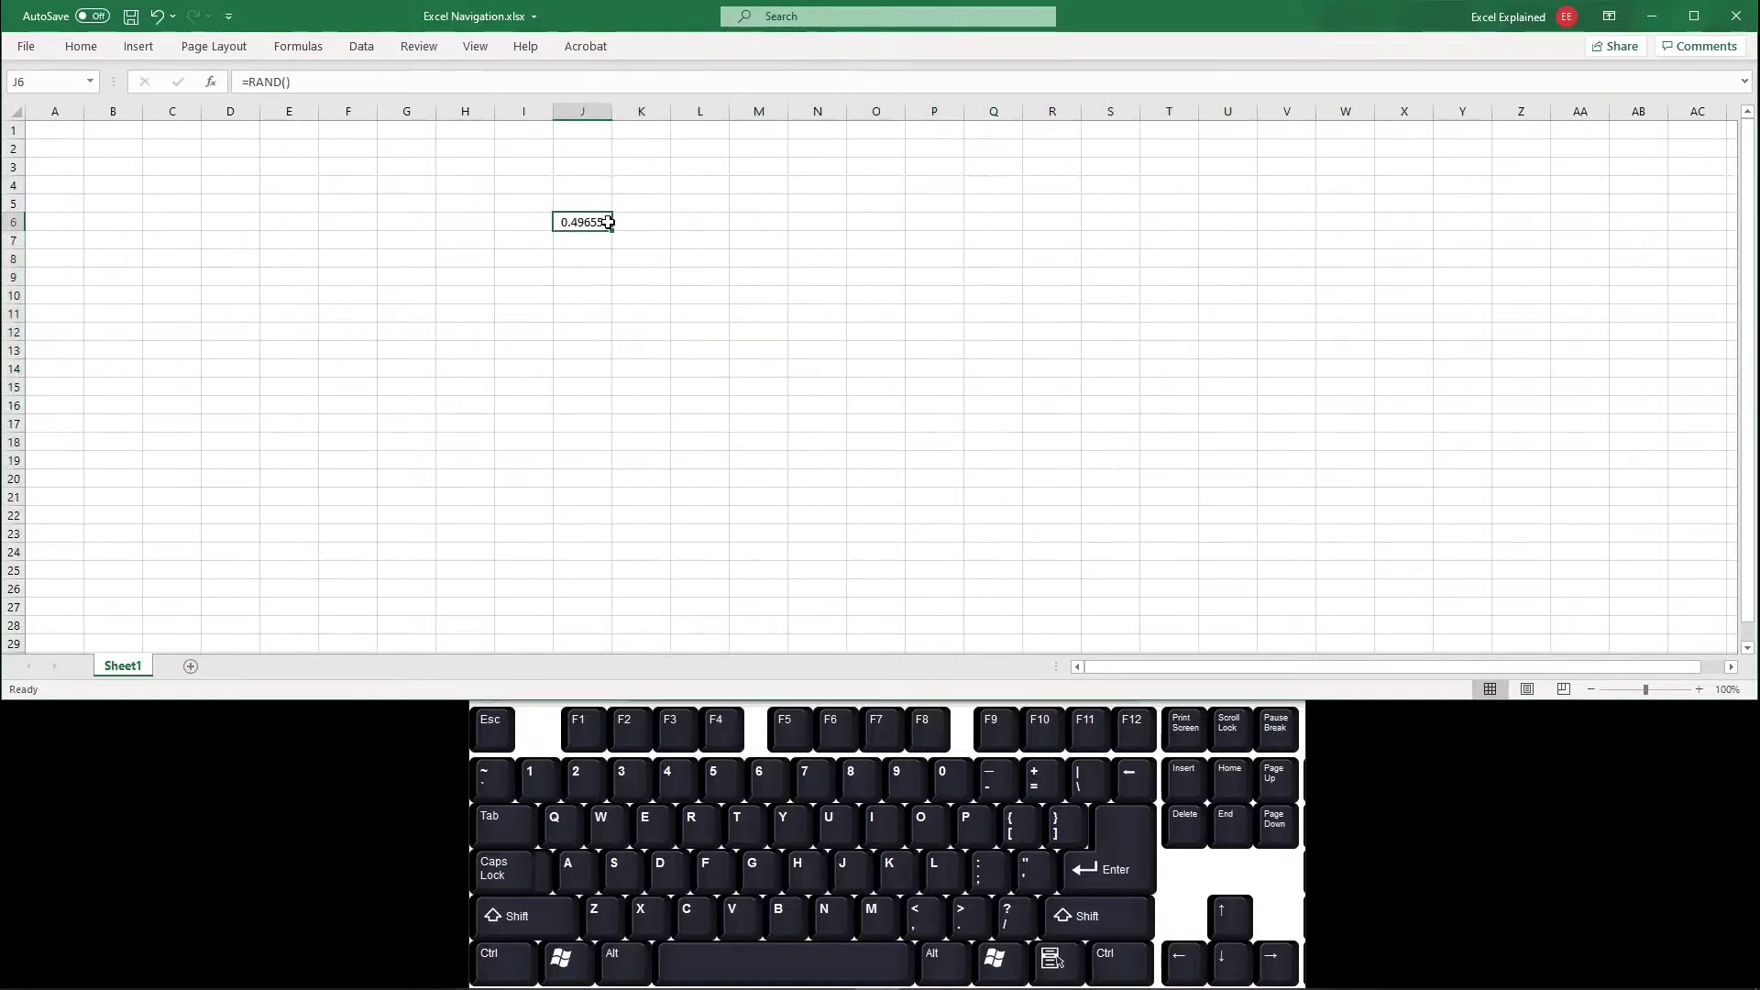
left_click_drag(613, 230, 1183, 600)
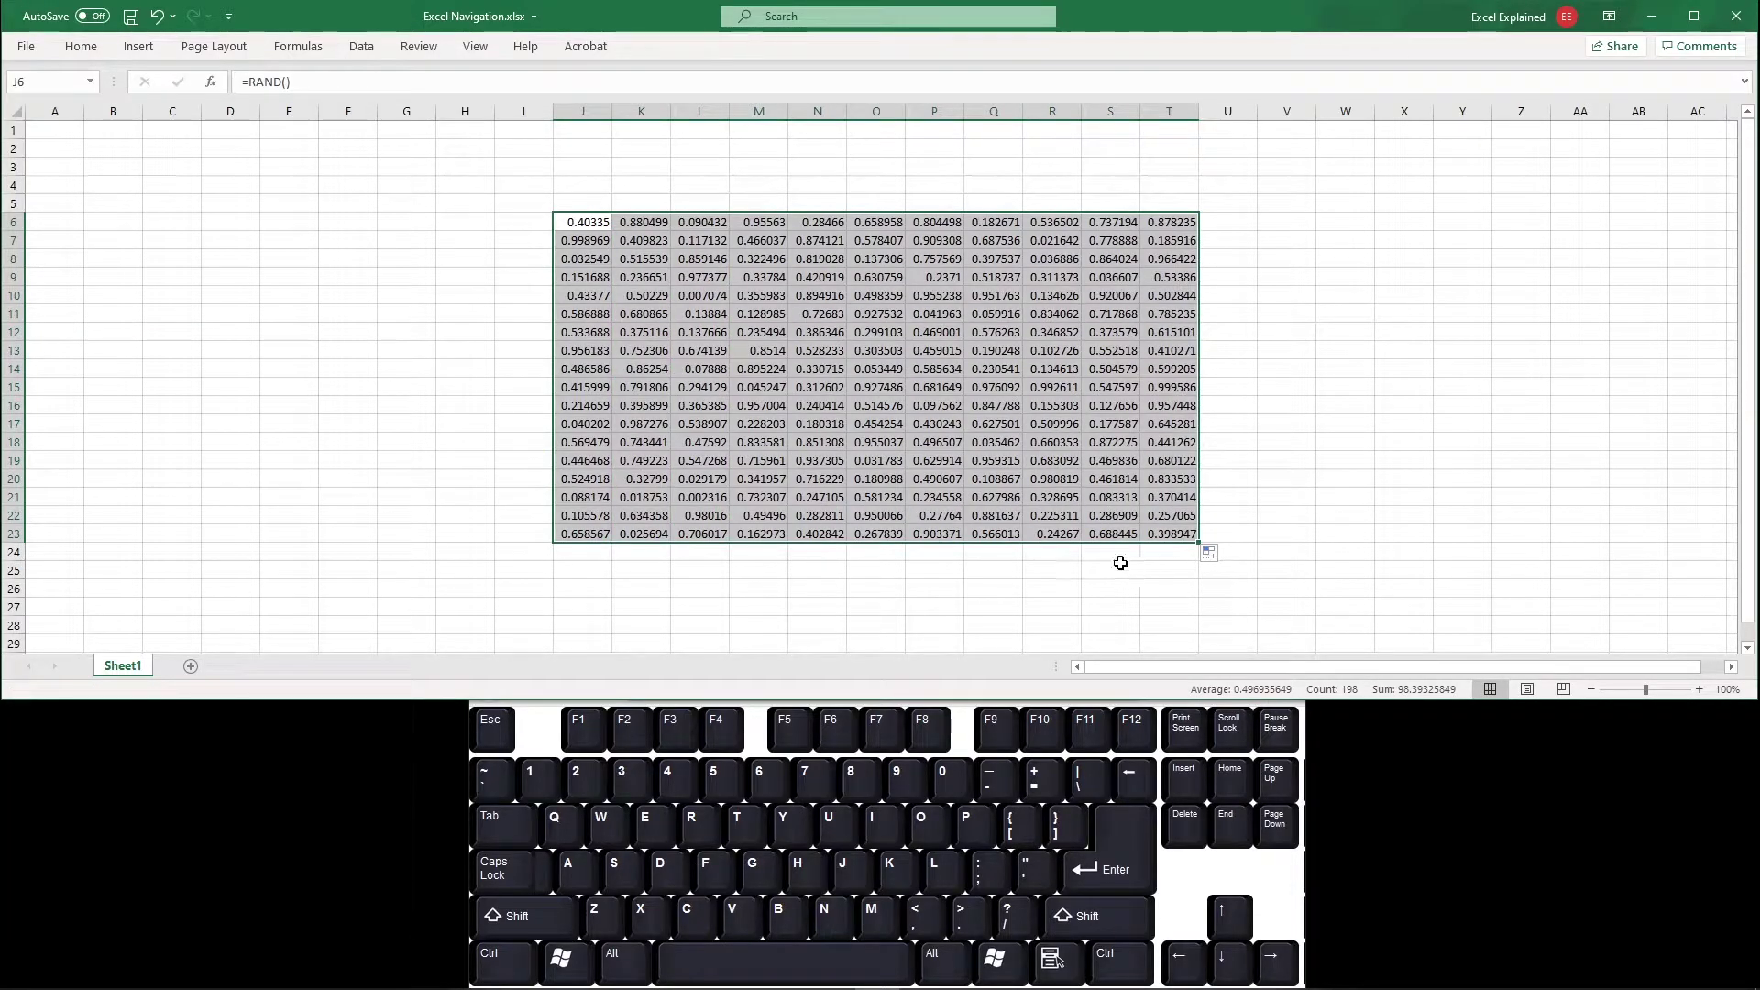
Clear the RAND formulas from J6:T23 and leave J6 selected and empty
key("Delete")
left_click(565, 222)
type("=")
key("Escape")
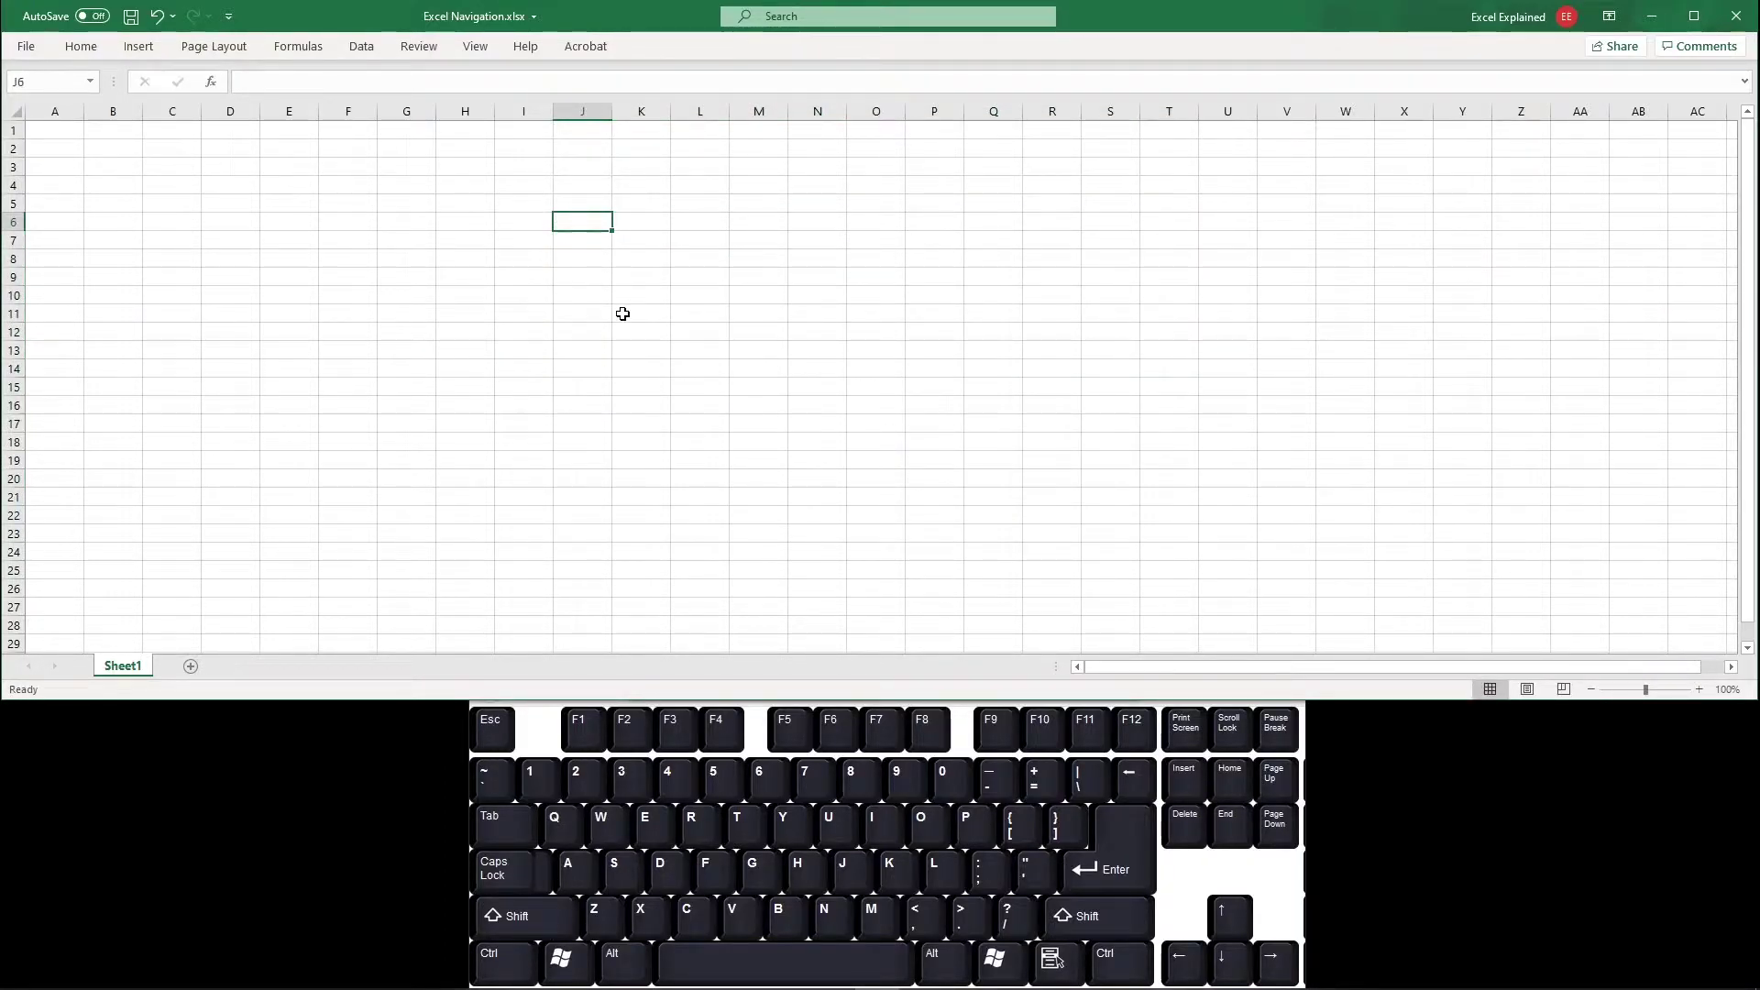
Select J6:V24 and enter =RAND() into all of its cells at once
mouse_move(574, 222)
left_mouse_down()
mouse_move(1042, 416)
mouse_move(1245, 536)
left_mouse_up()
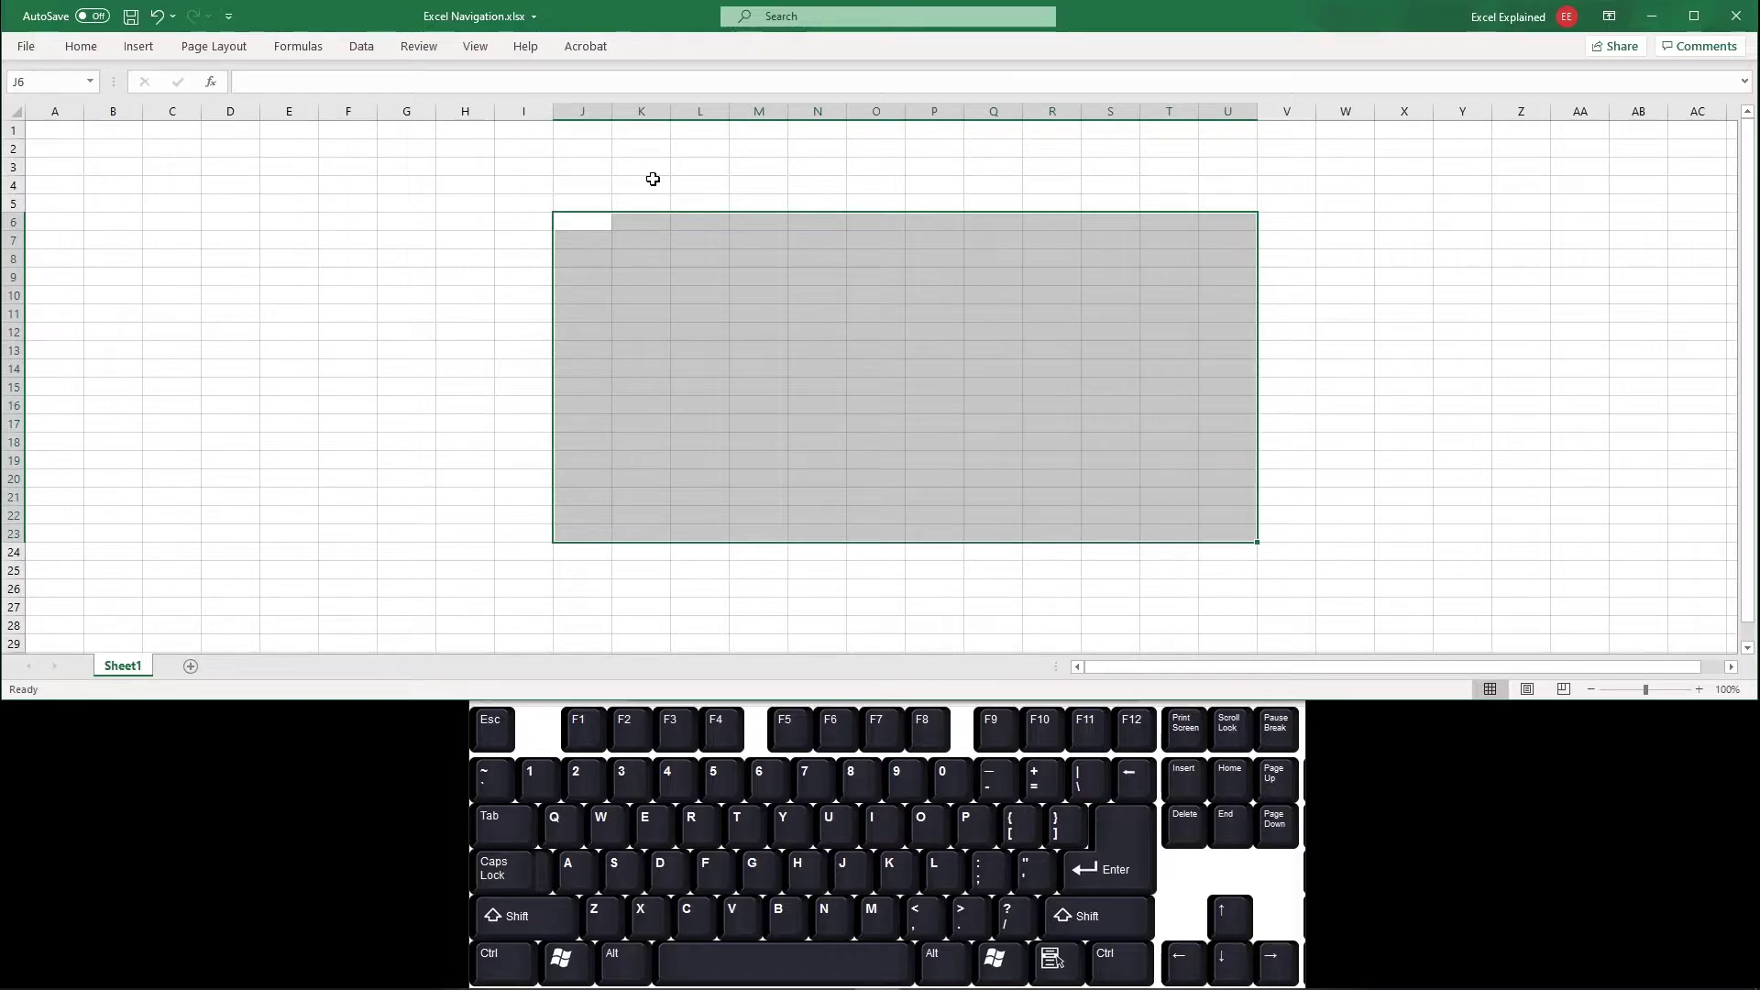
left_click(613, 224)
left_click_drag(596, 220, 1266, 552)
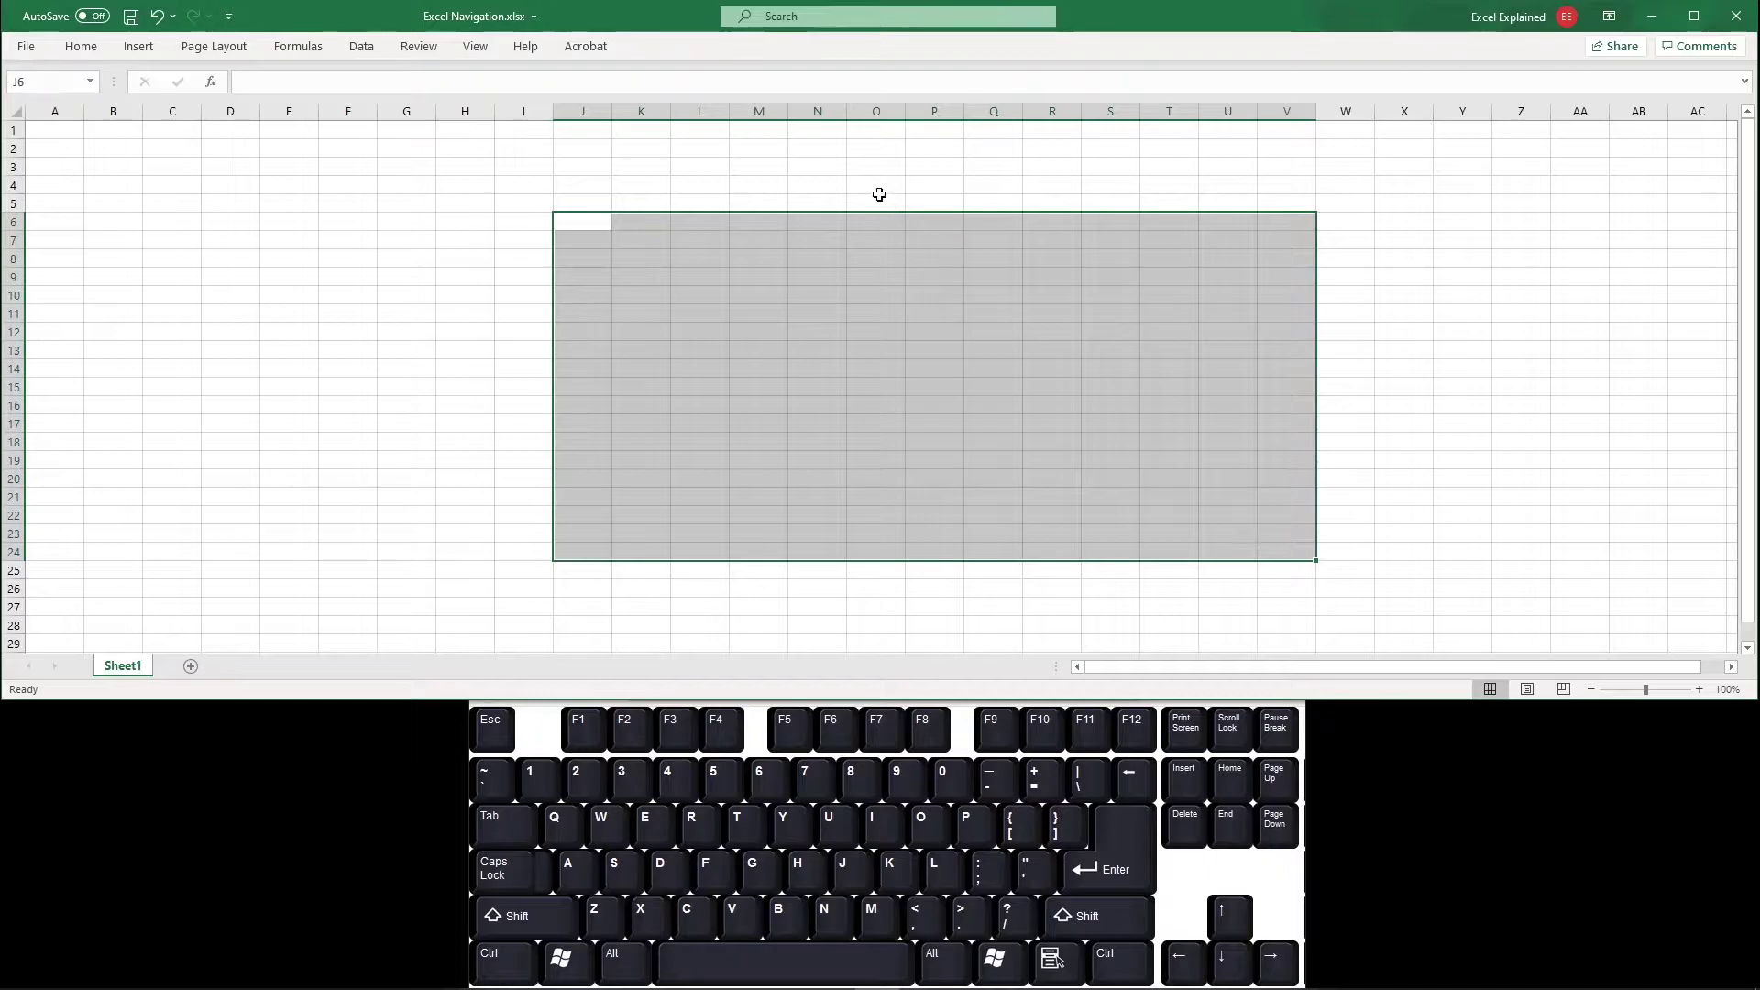
type("=RAND(")
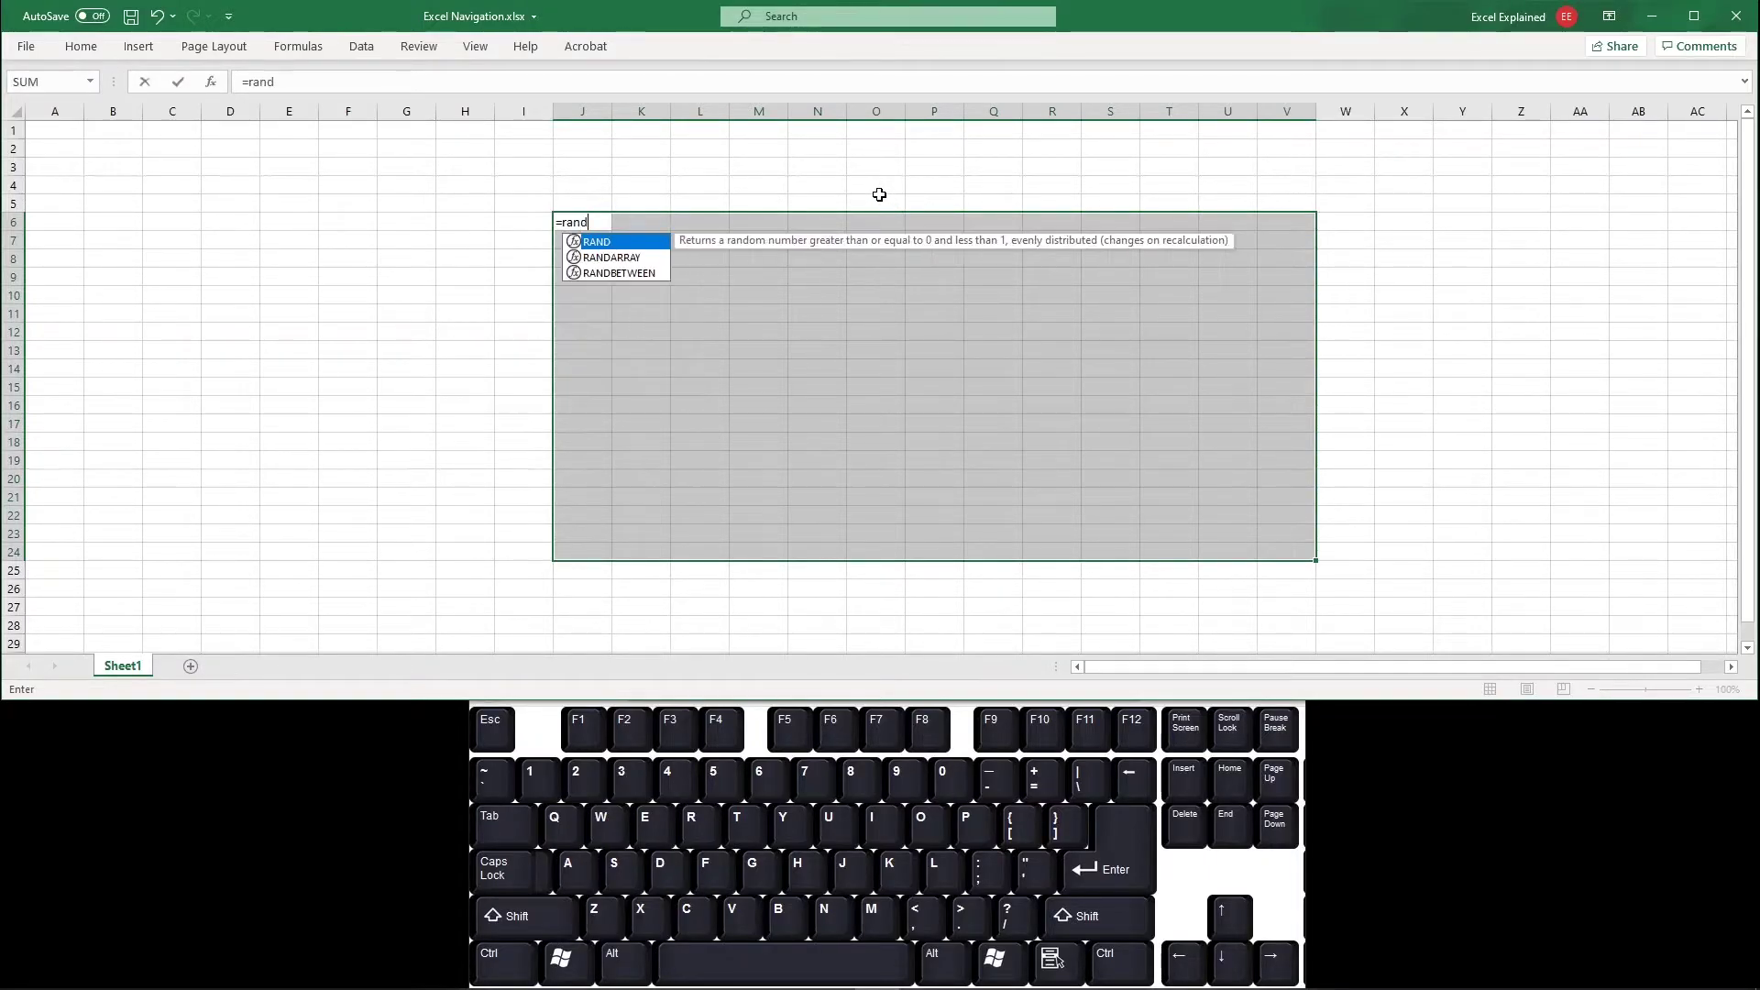
type(")")
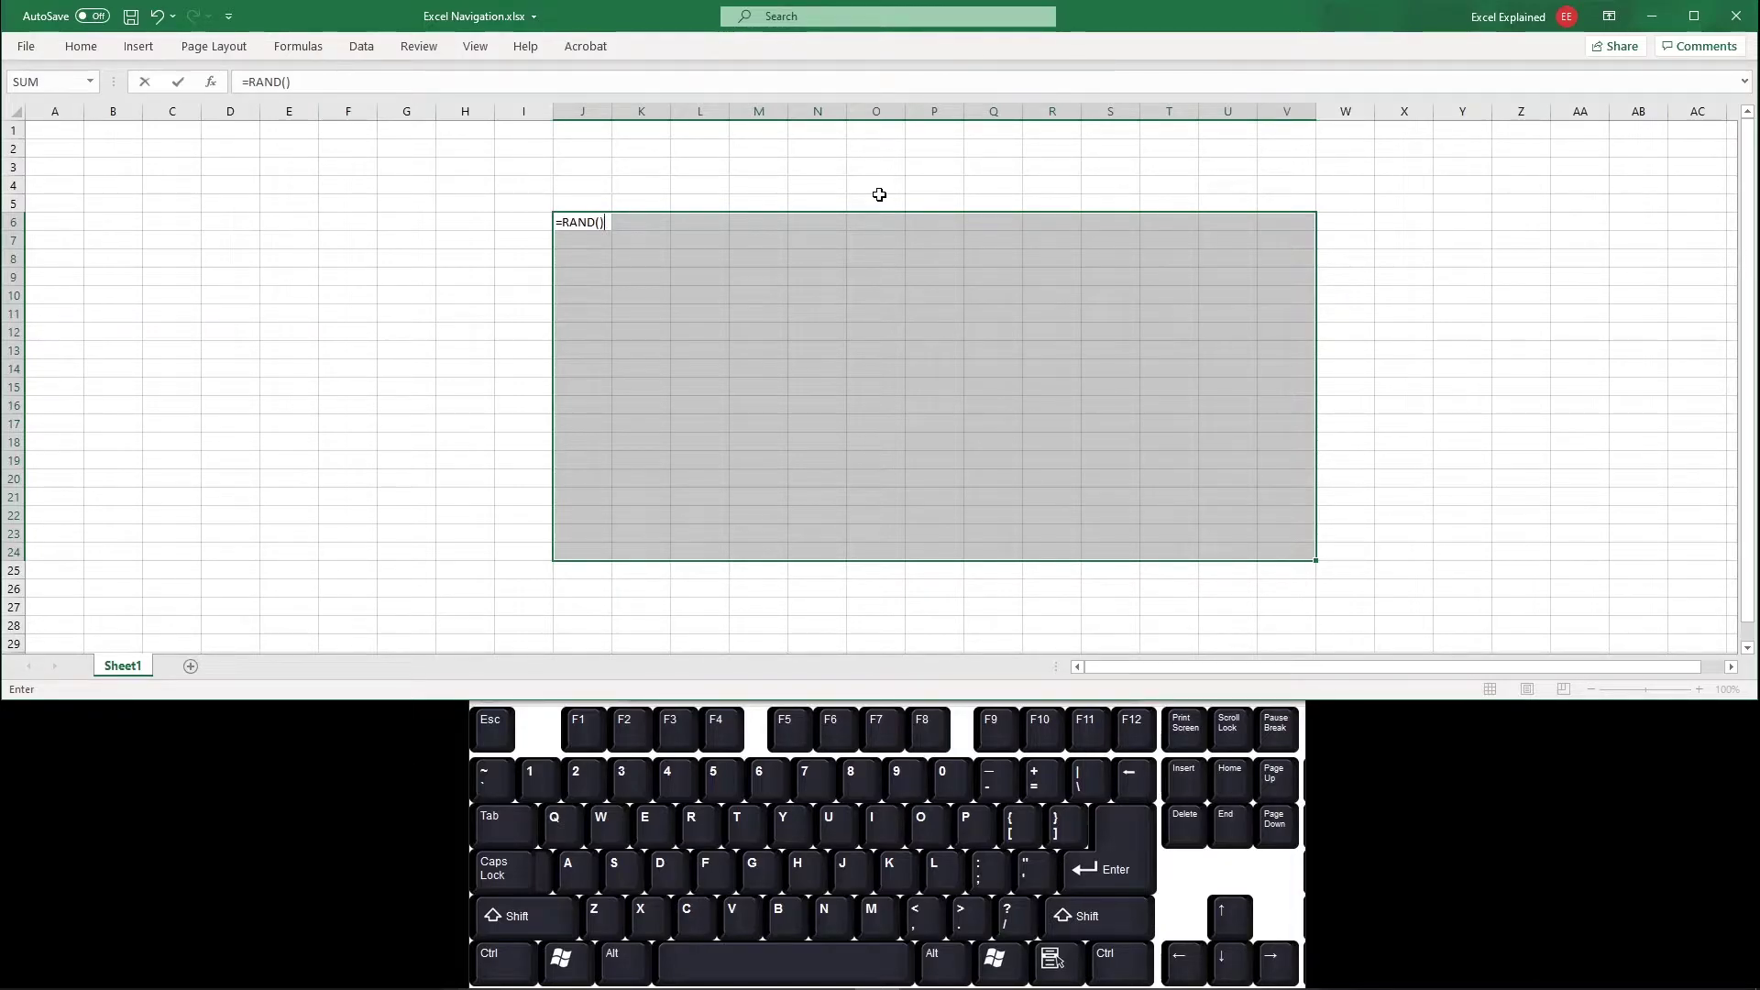
key("ctrl")
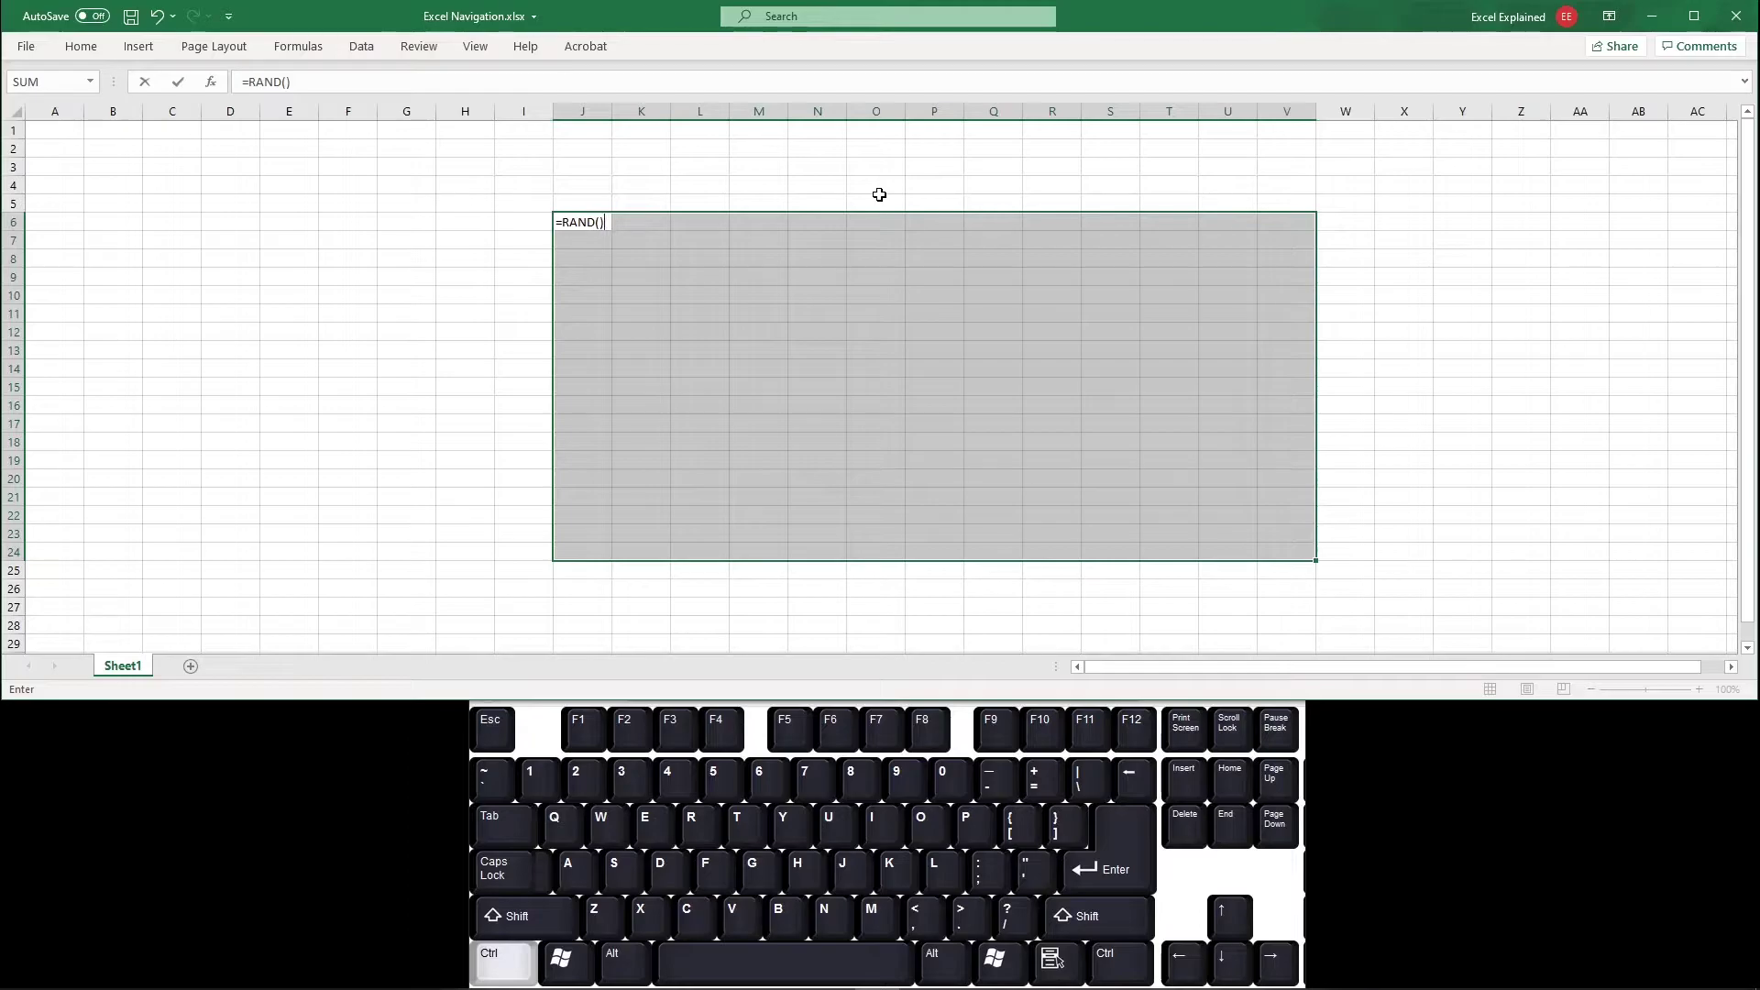
key("ctrl+Return")
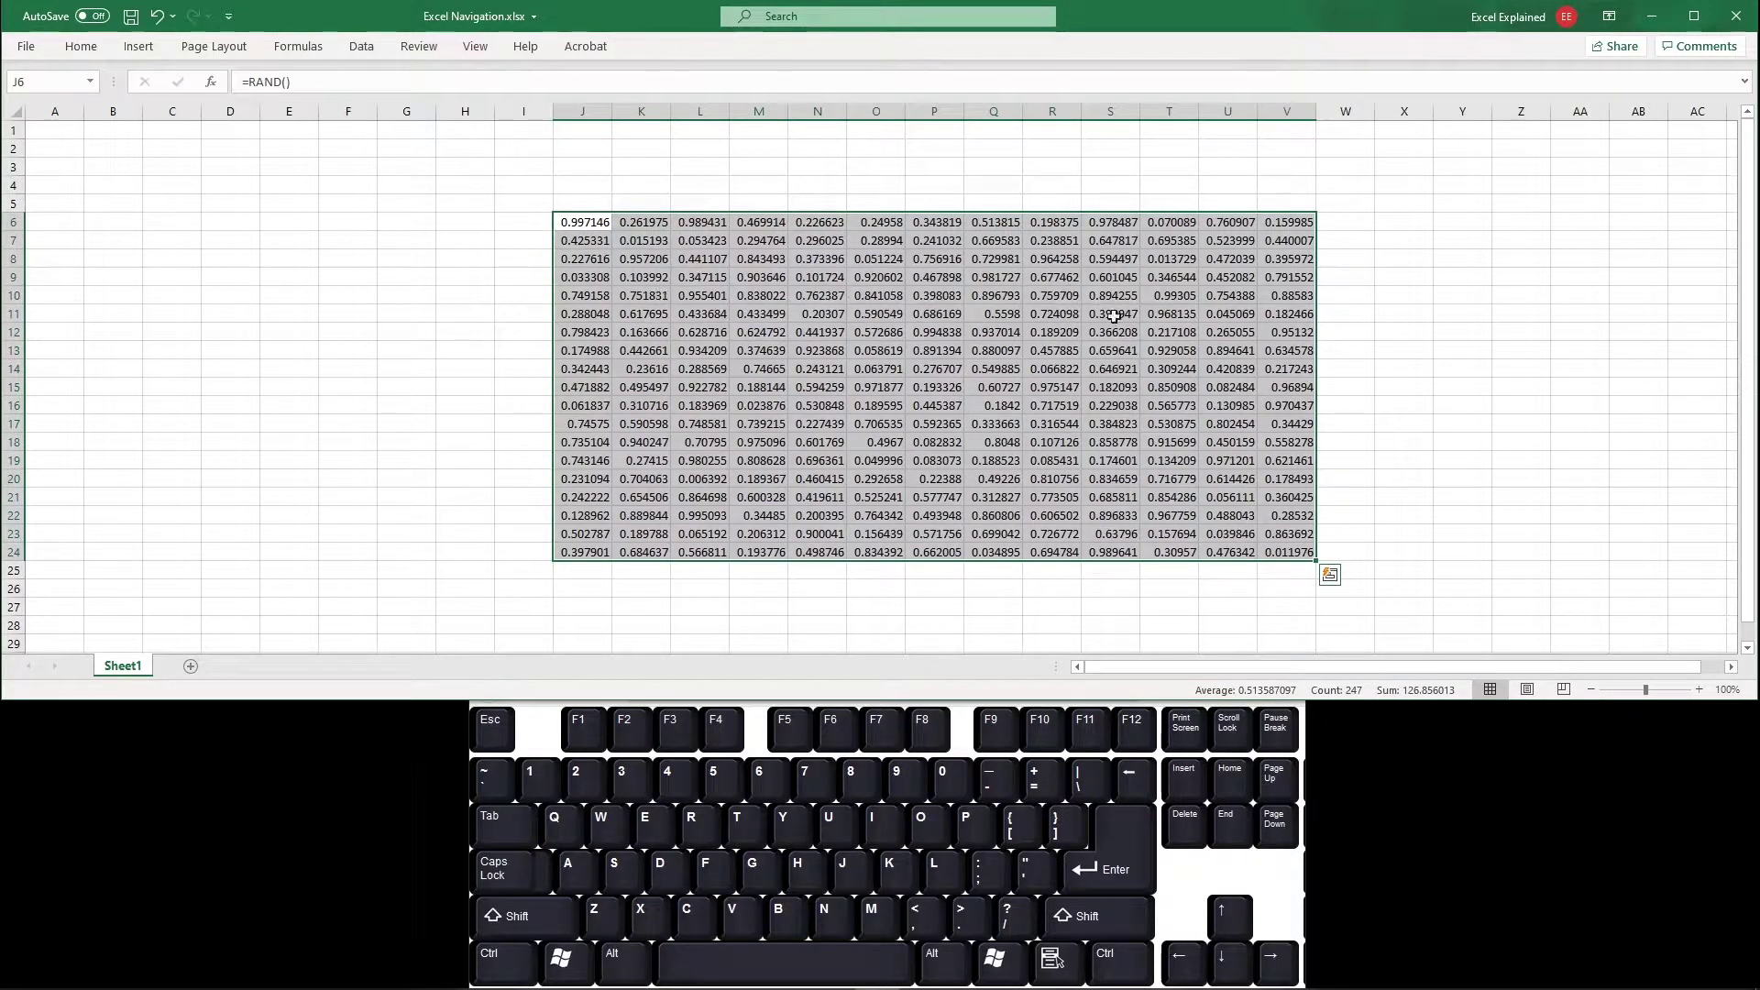
Check several cells across the block to see which formula each one contains
left_click(1122, 424)
left_click(941, 353)
left_click(1112, 298)
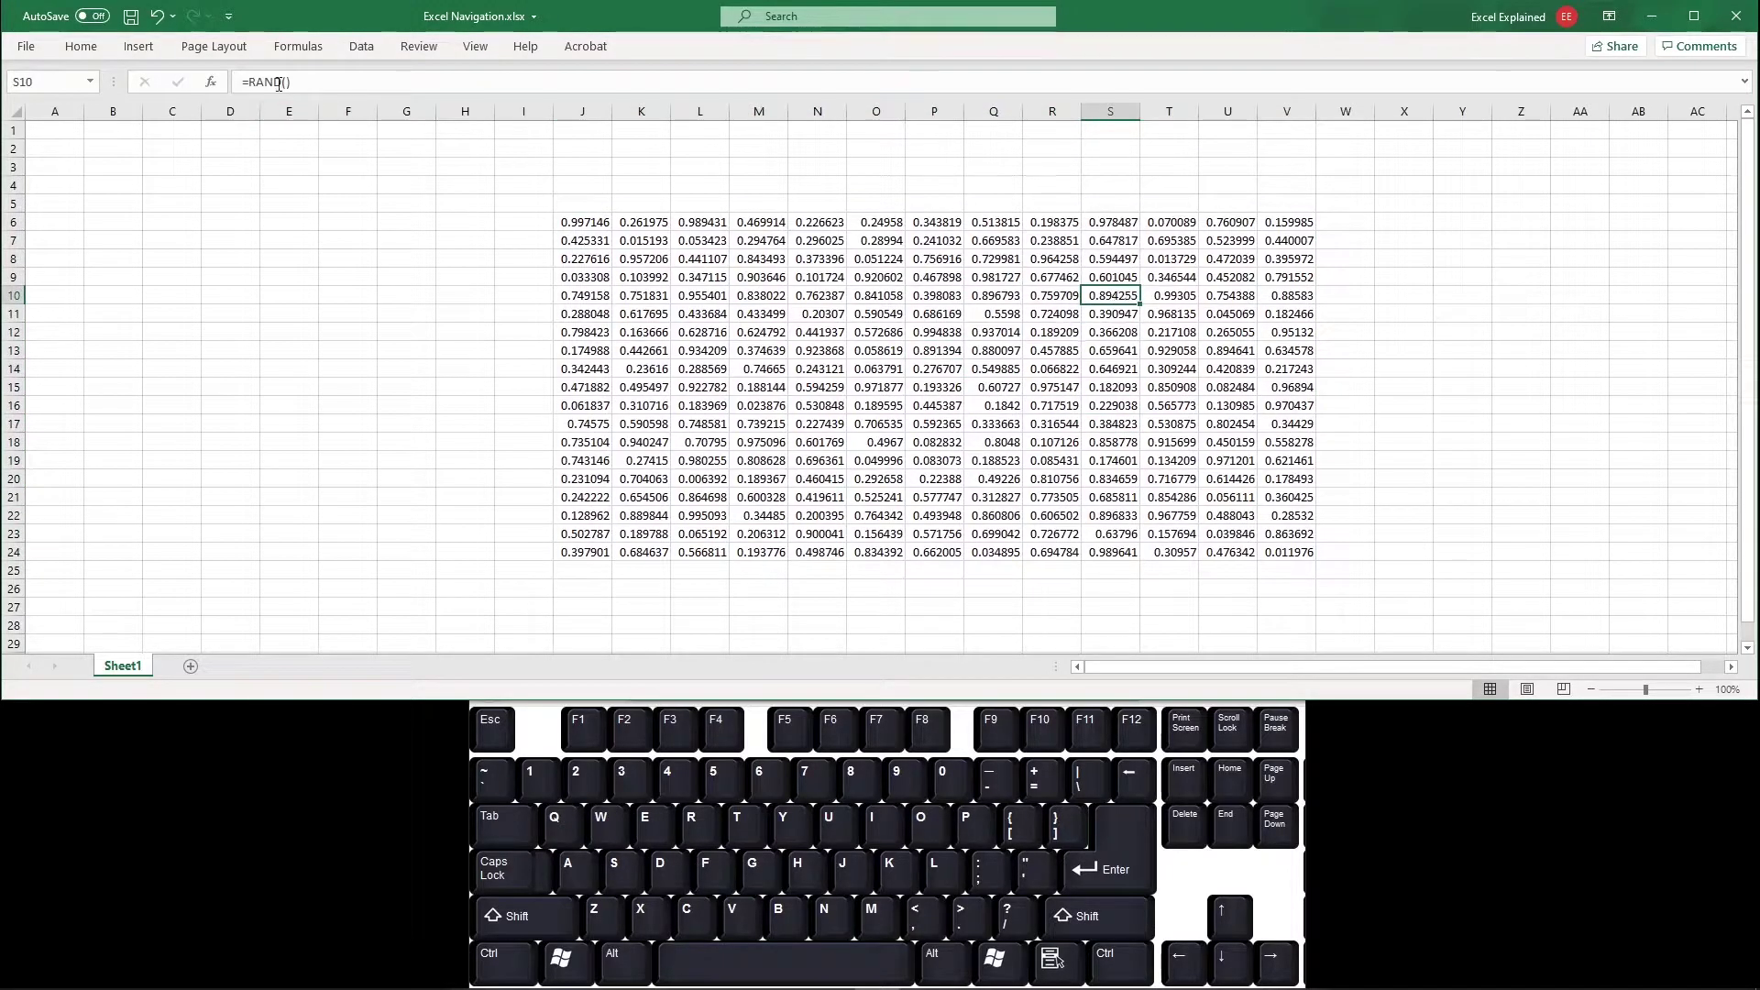
left_click(993, 387)
left_click(1228, 460)
left_click(1036, 499)
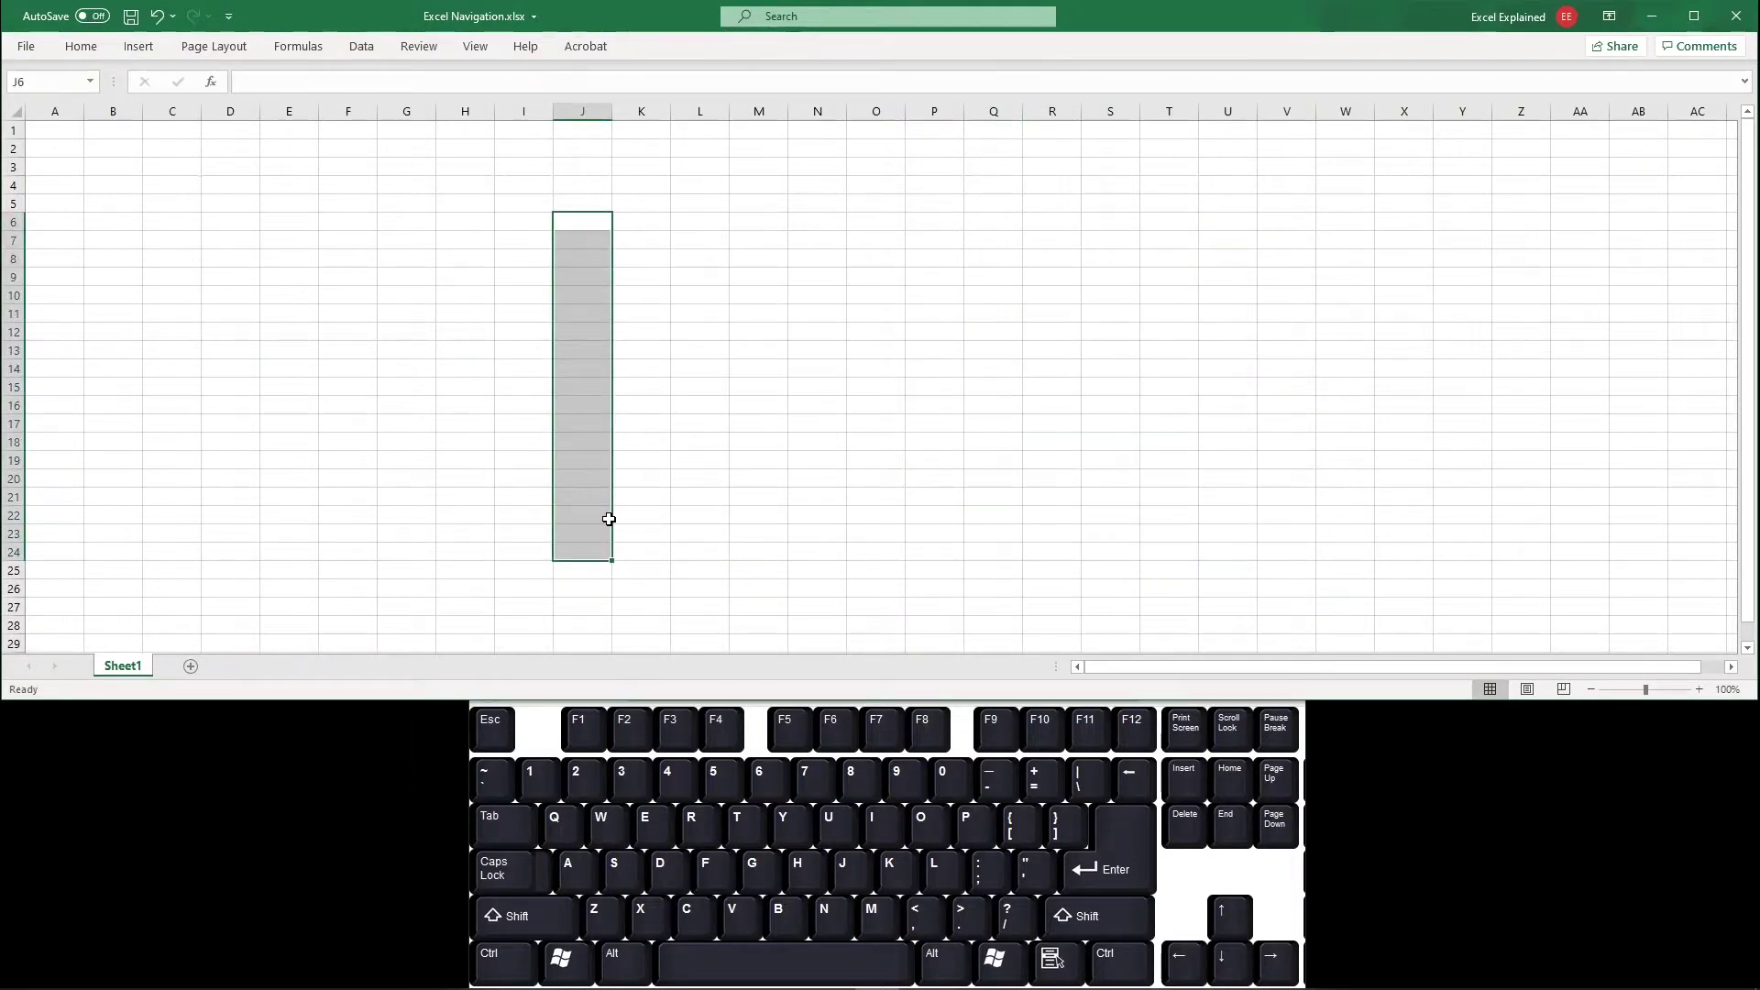
Enter =RAND() in J6 alone and return to that cell
double_click(570, 220)
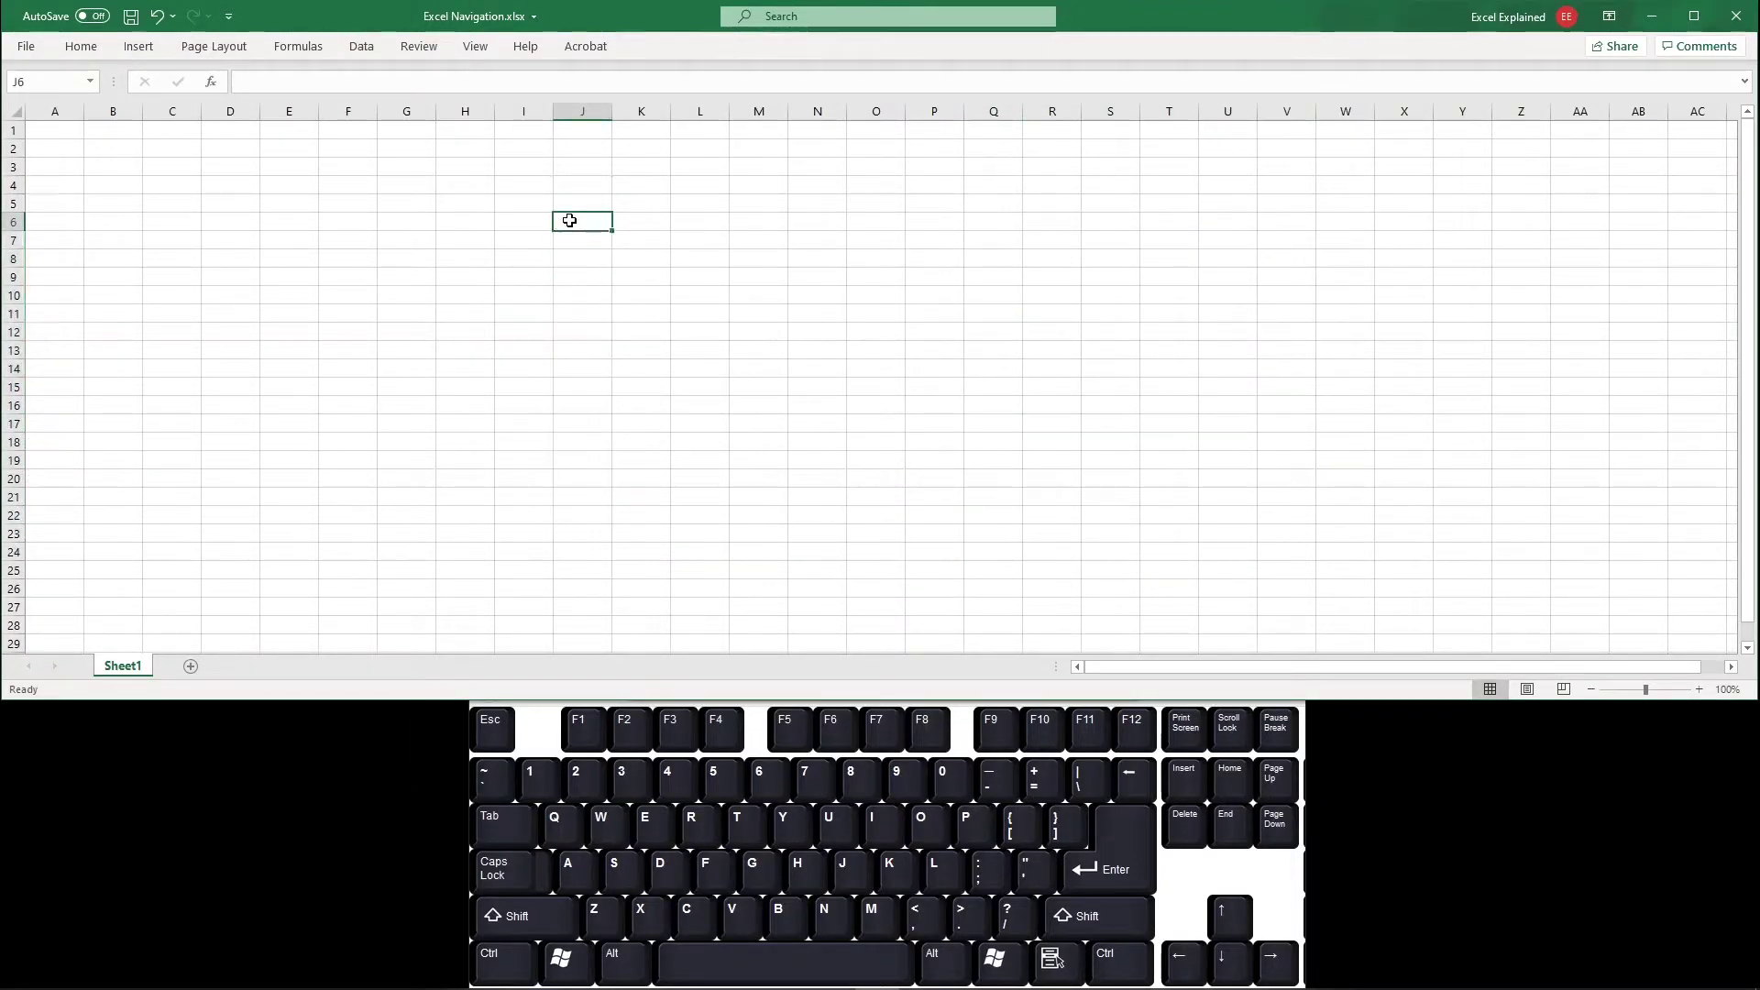
type("=RAND(")
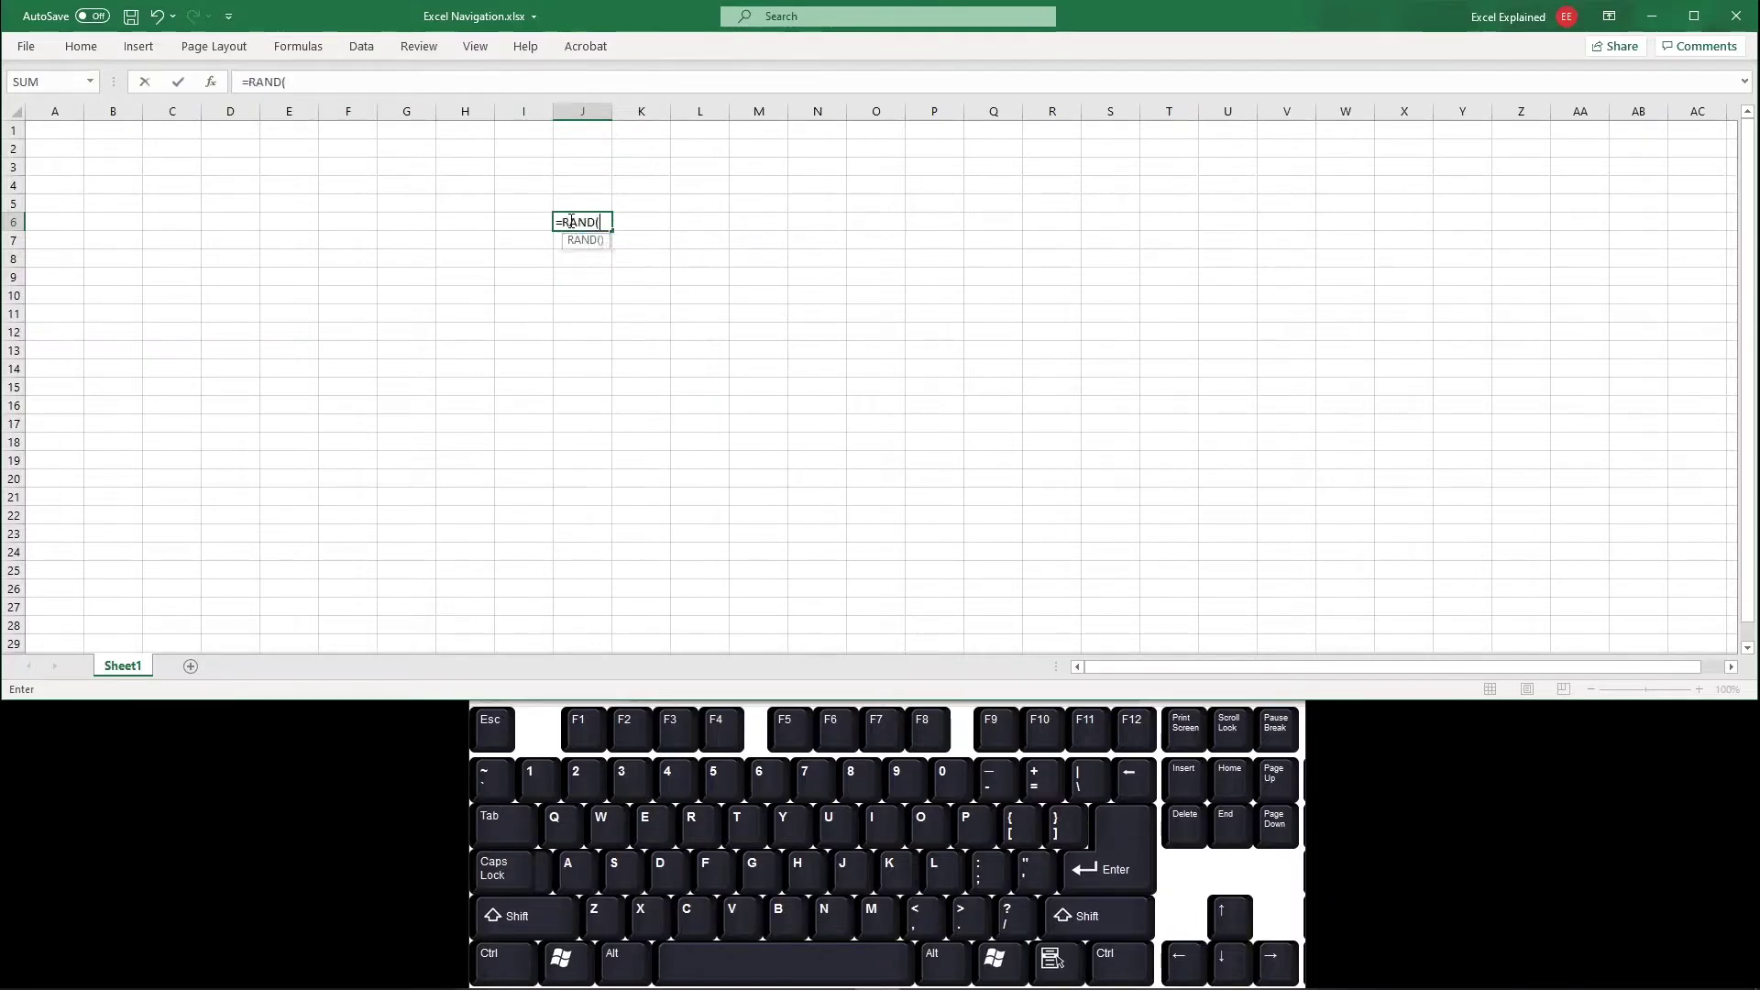
type(")")
key("Return")
key("Up")
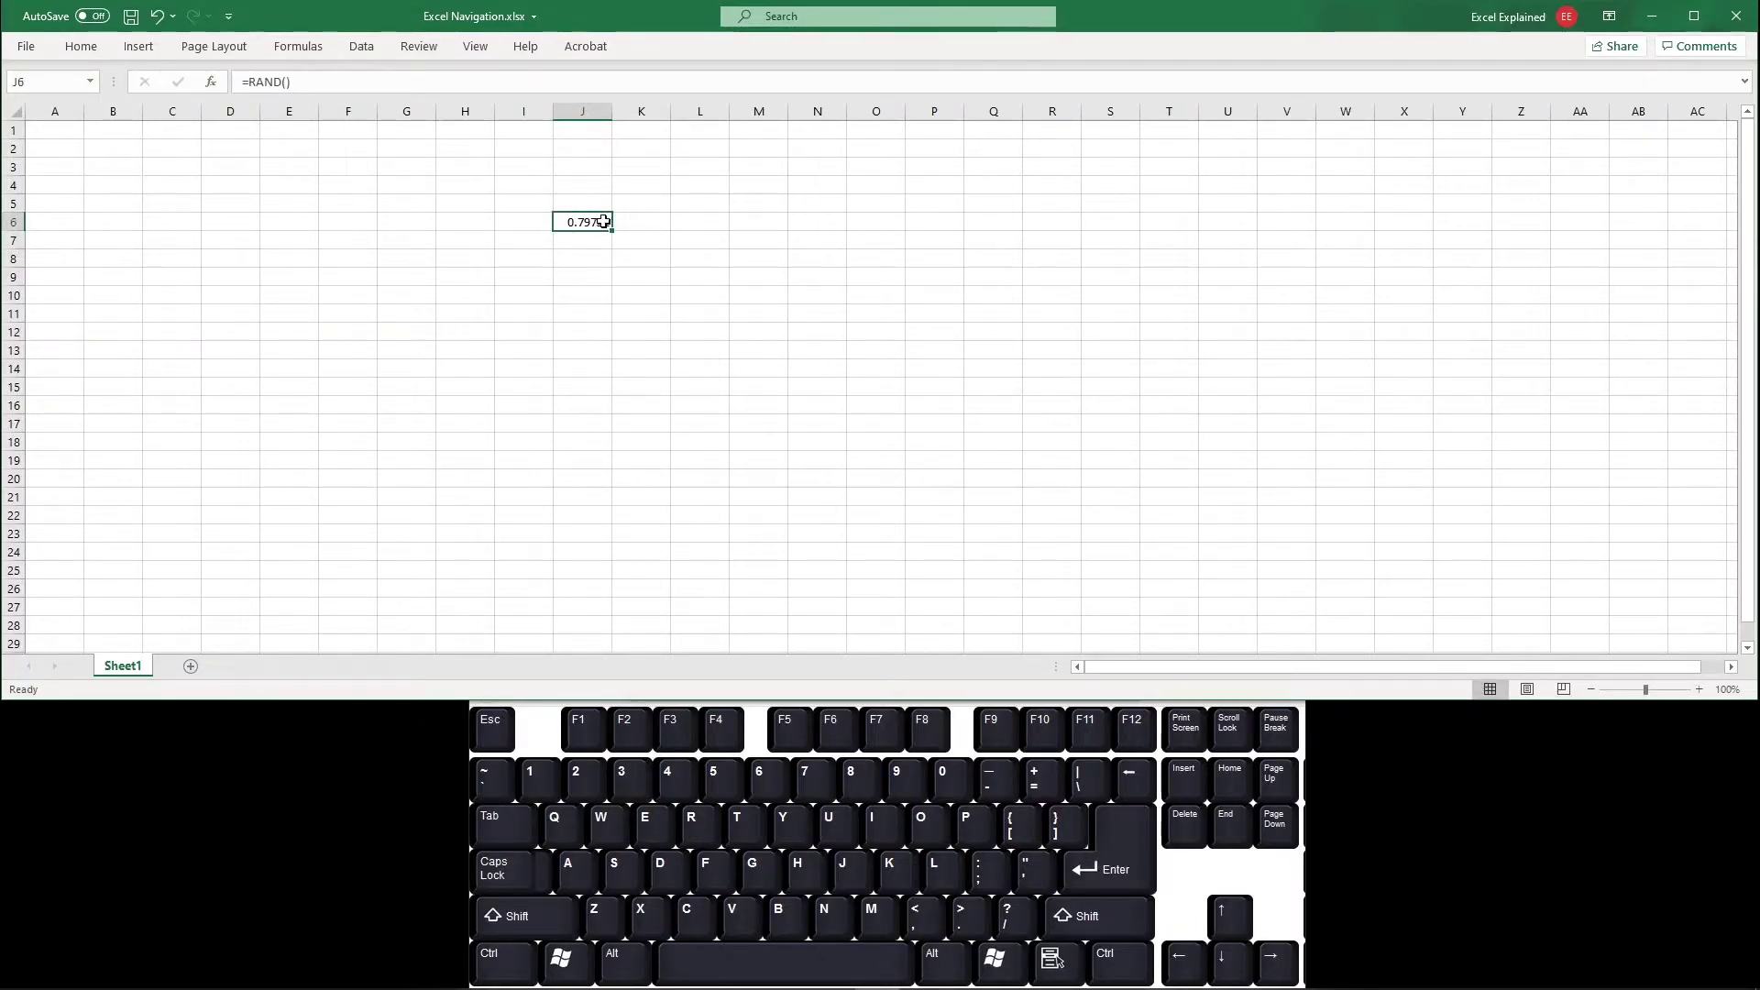
Try filling the J6 formula down to J22 with the fill handle, and undo the fill
left_click_drag(593, 228, 587, 553)
left_click(588, 224)
left_click_drag(613, 233, 596, 531)
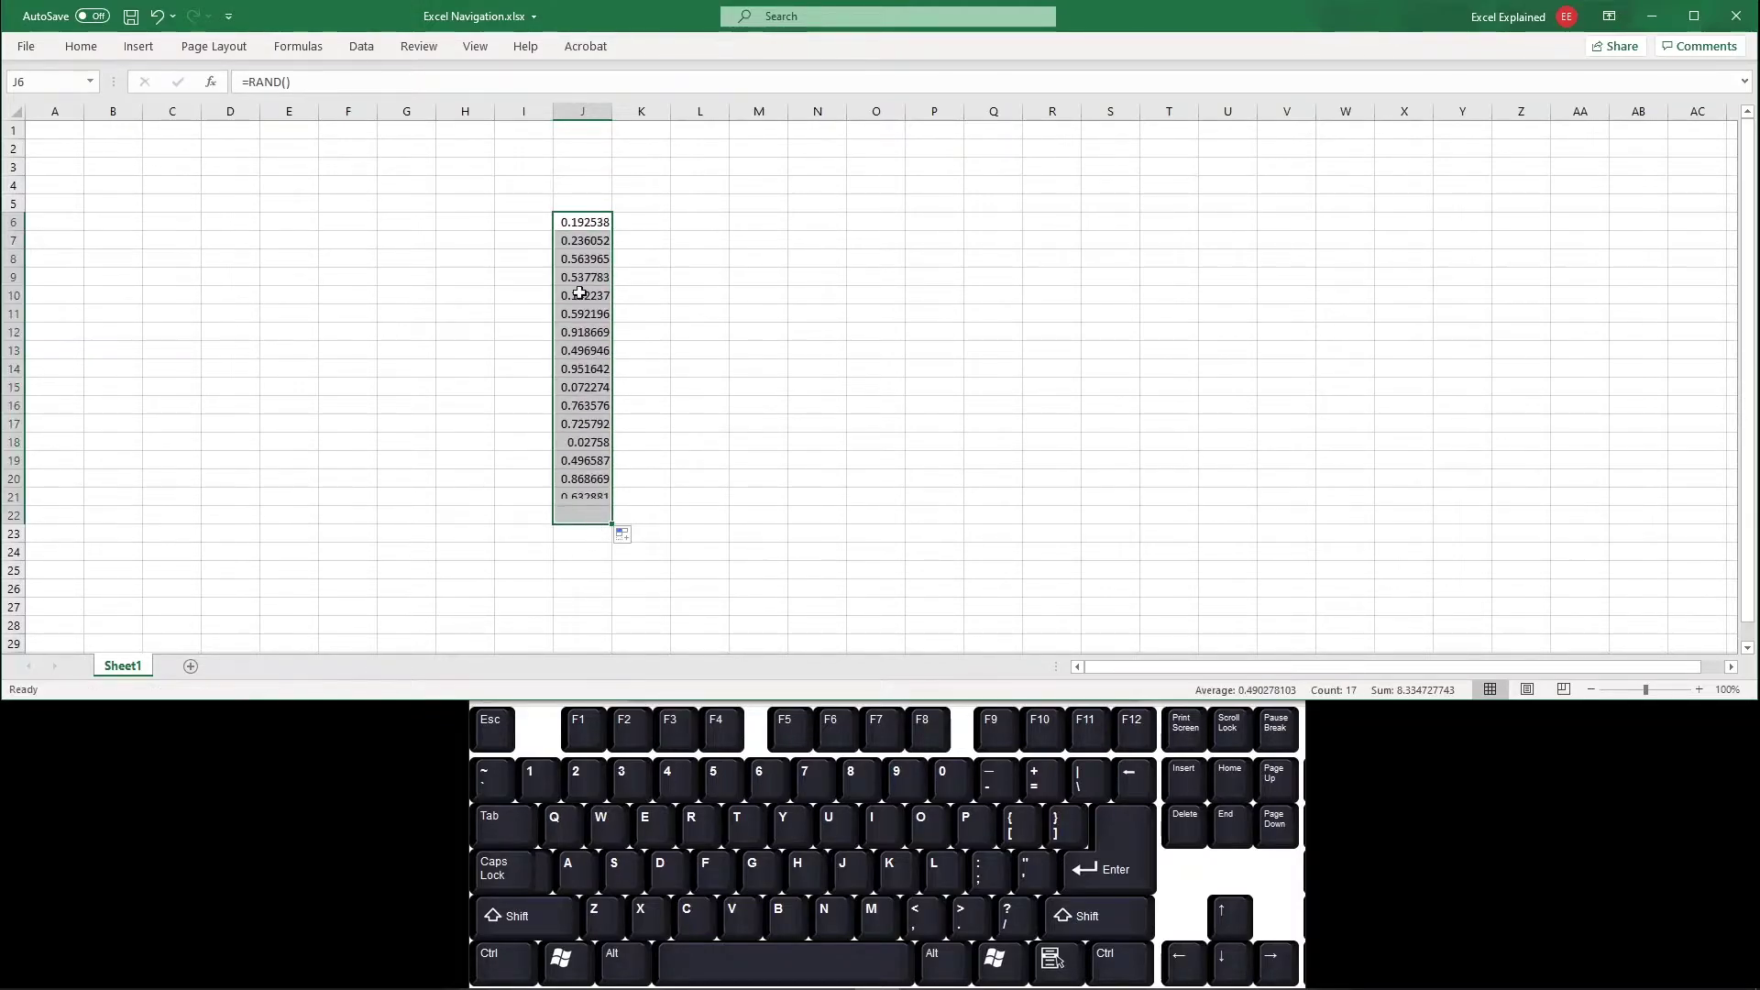
key("ctrl+z")
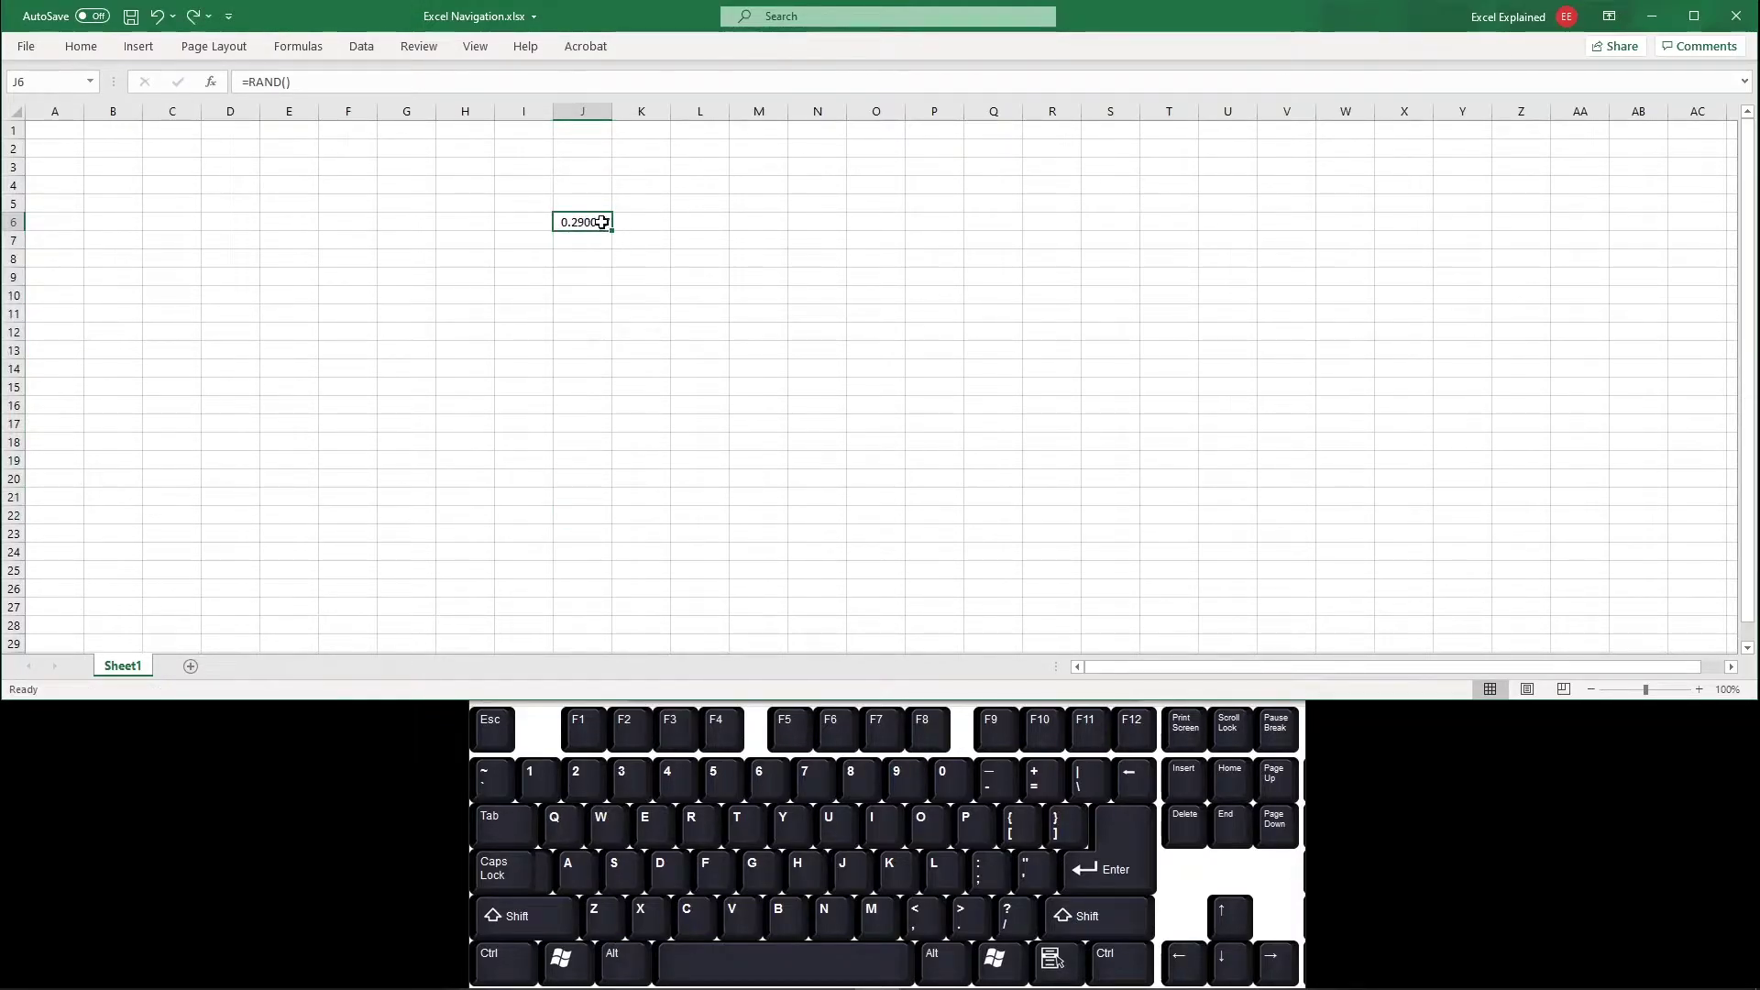
Try filling the J6 formula down to J24 and right across to column U, and undo the fills
left_click_drag(593, 220, 585, 550)
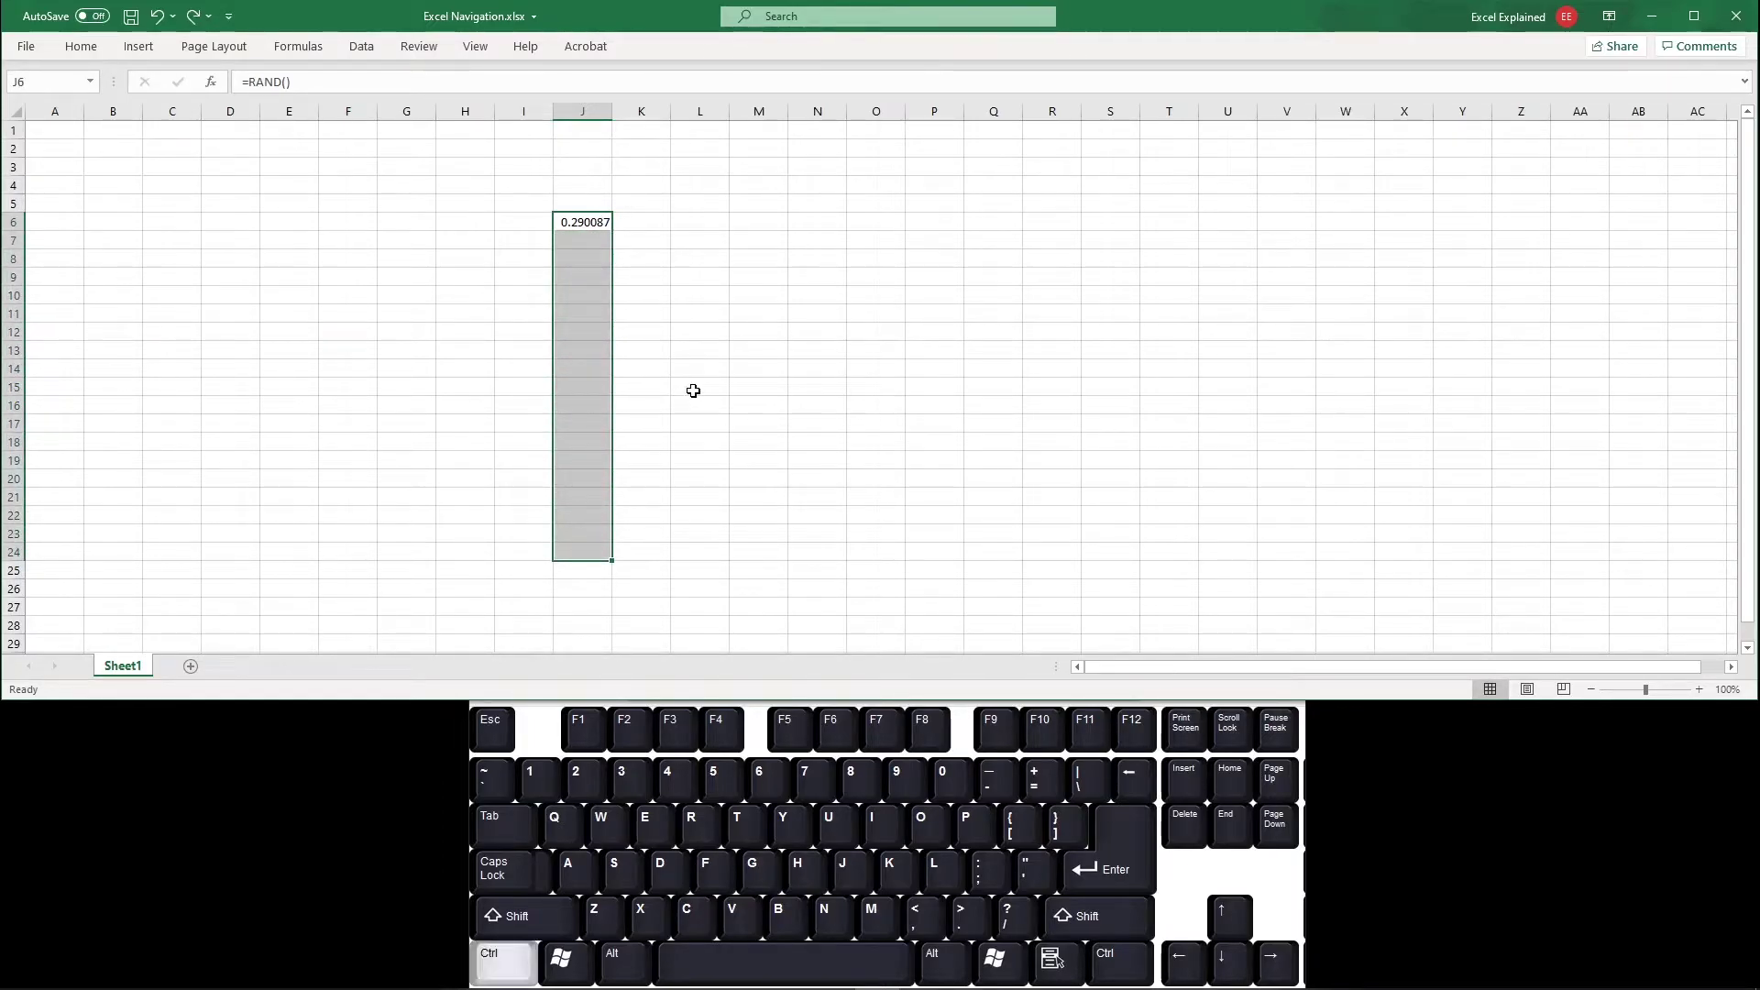
key("ctrl+d")
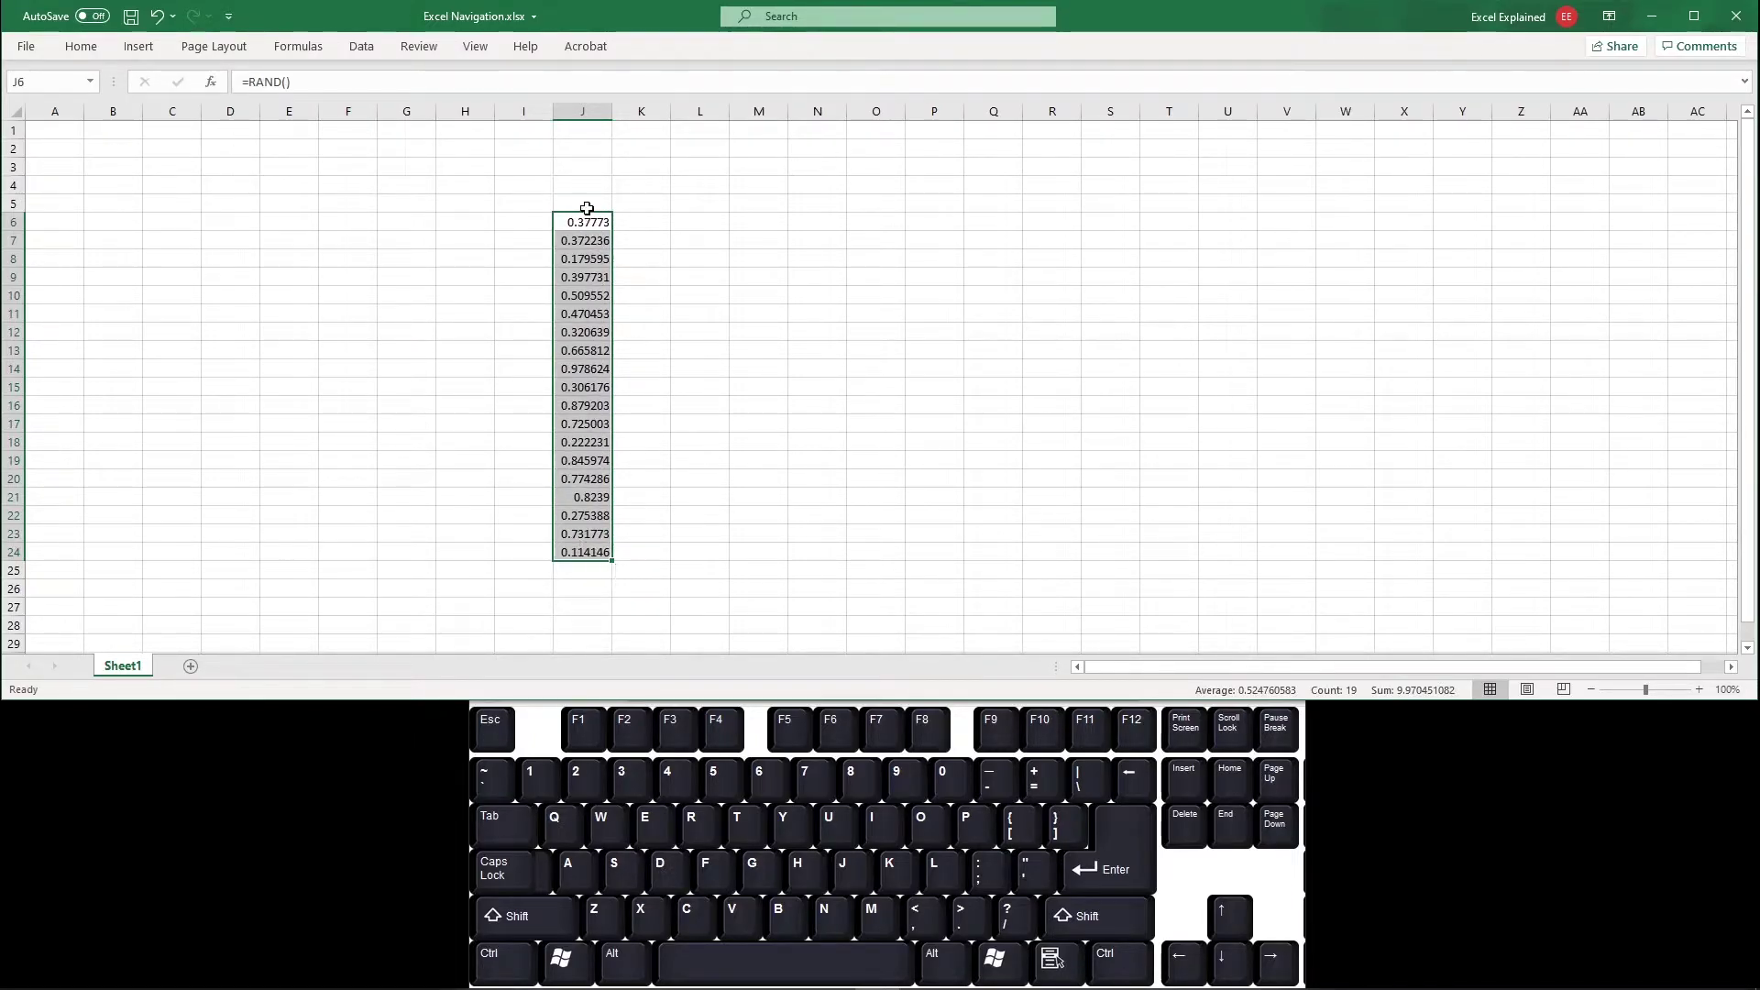
left_click_drag(579, 222, 1202, 551)
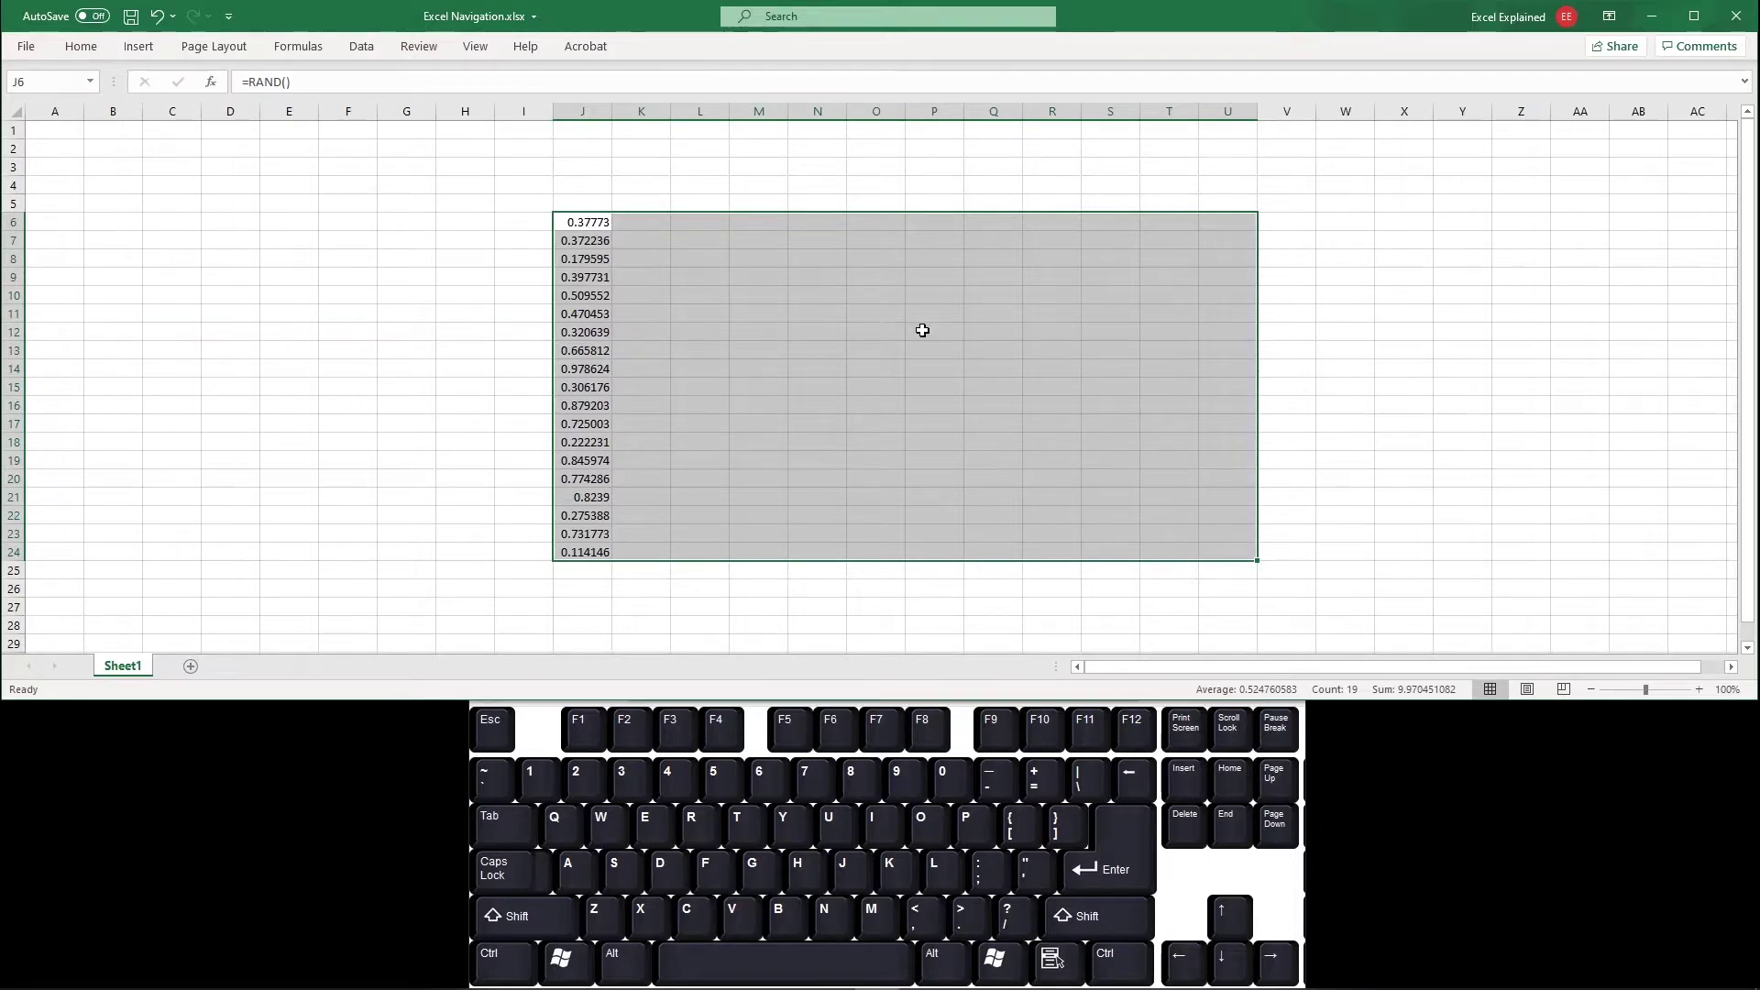
key("ctrl")
key("ctrl+r")
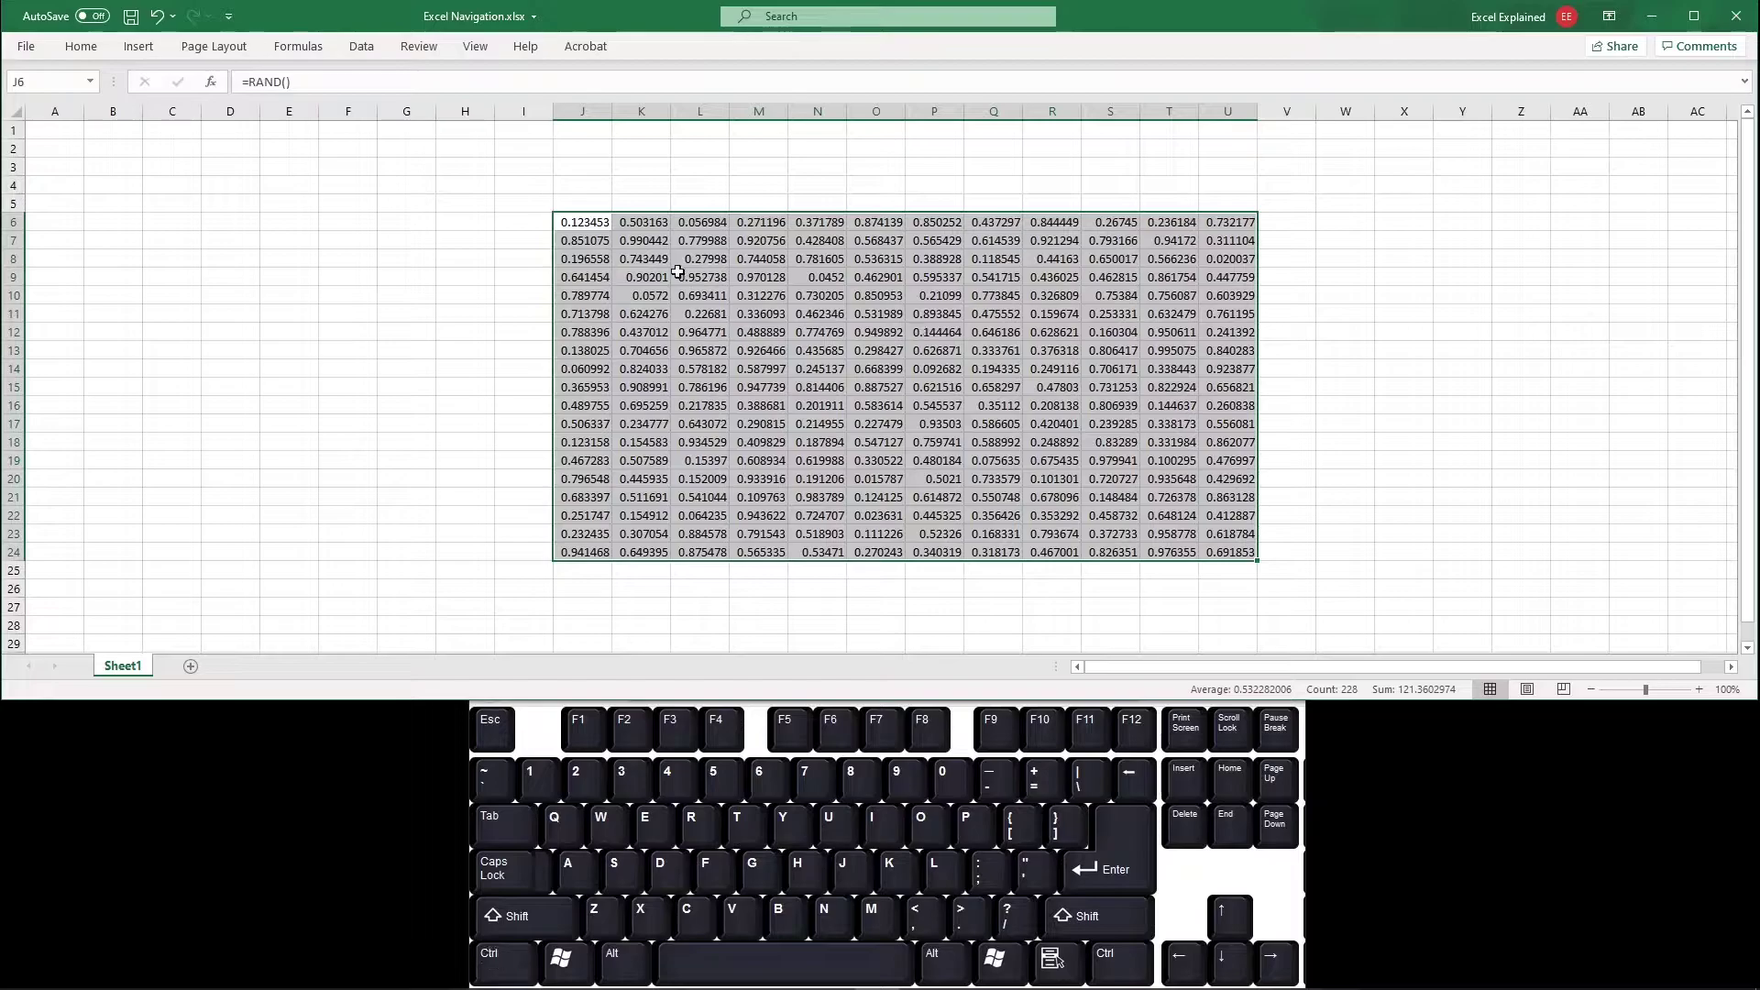
key("ctrl+z")
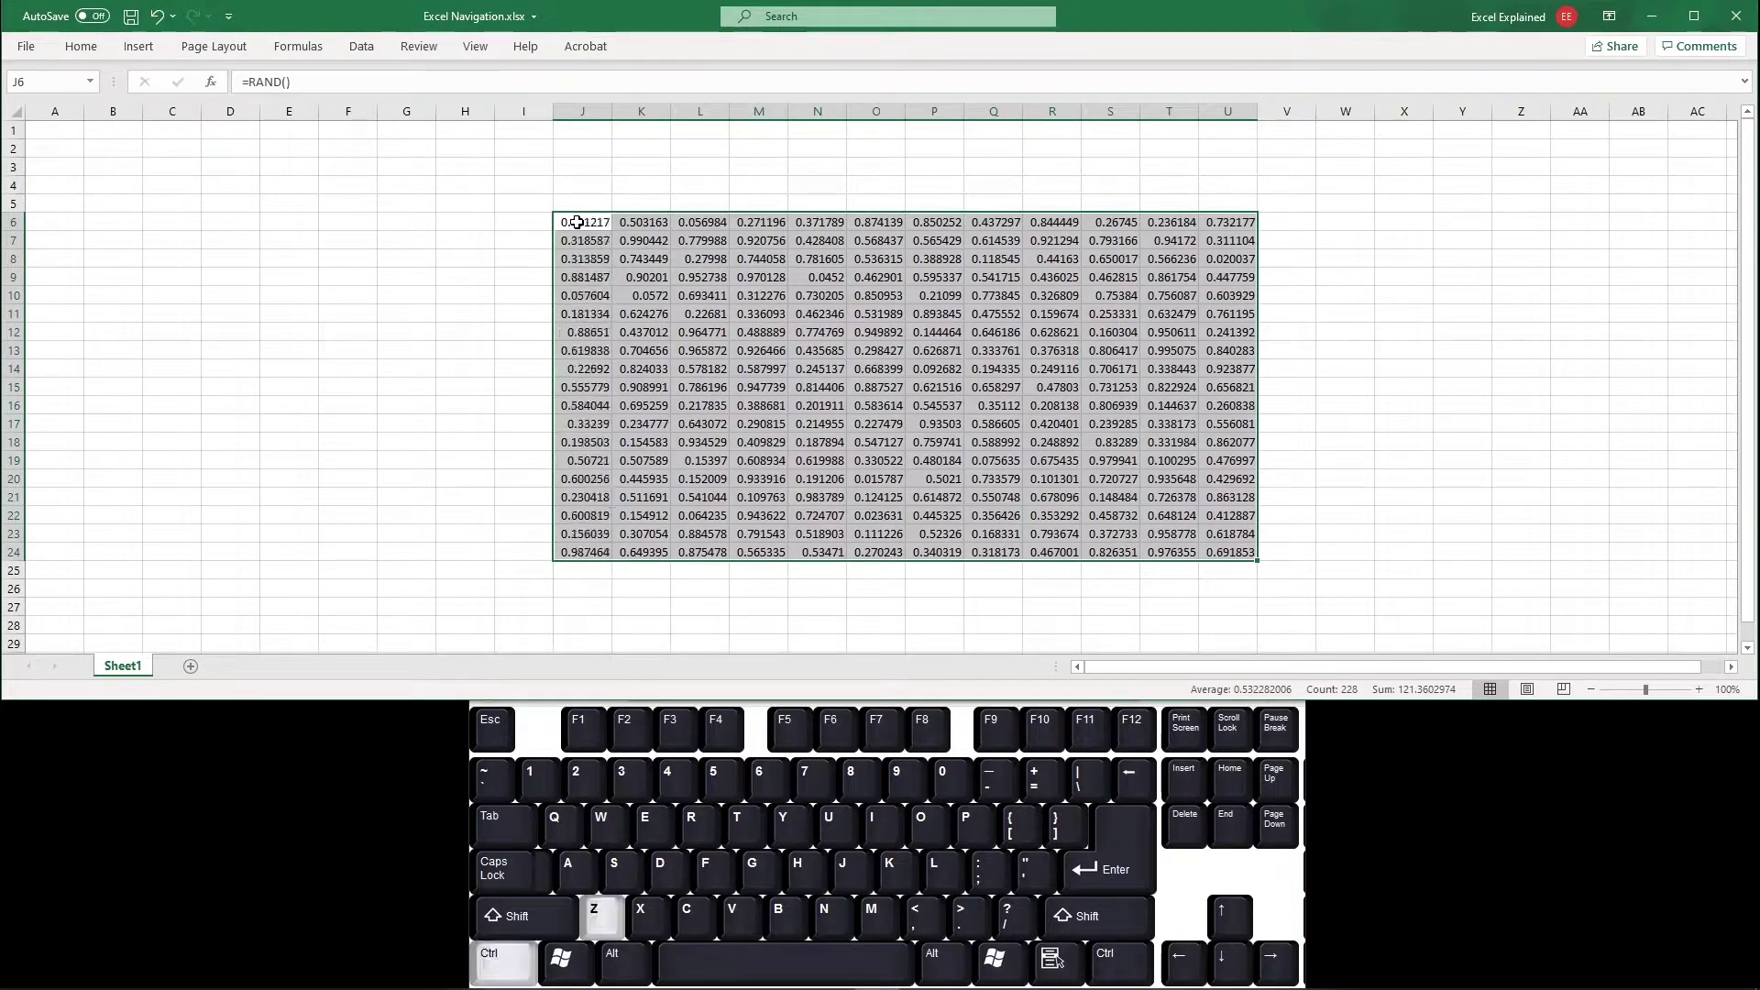
Fill the J6 formula down to J23, and fill that column right across J6:U23
left_click_drag(590, 227, 597, 532)
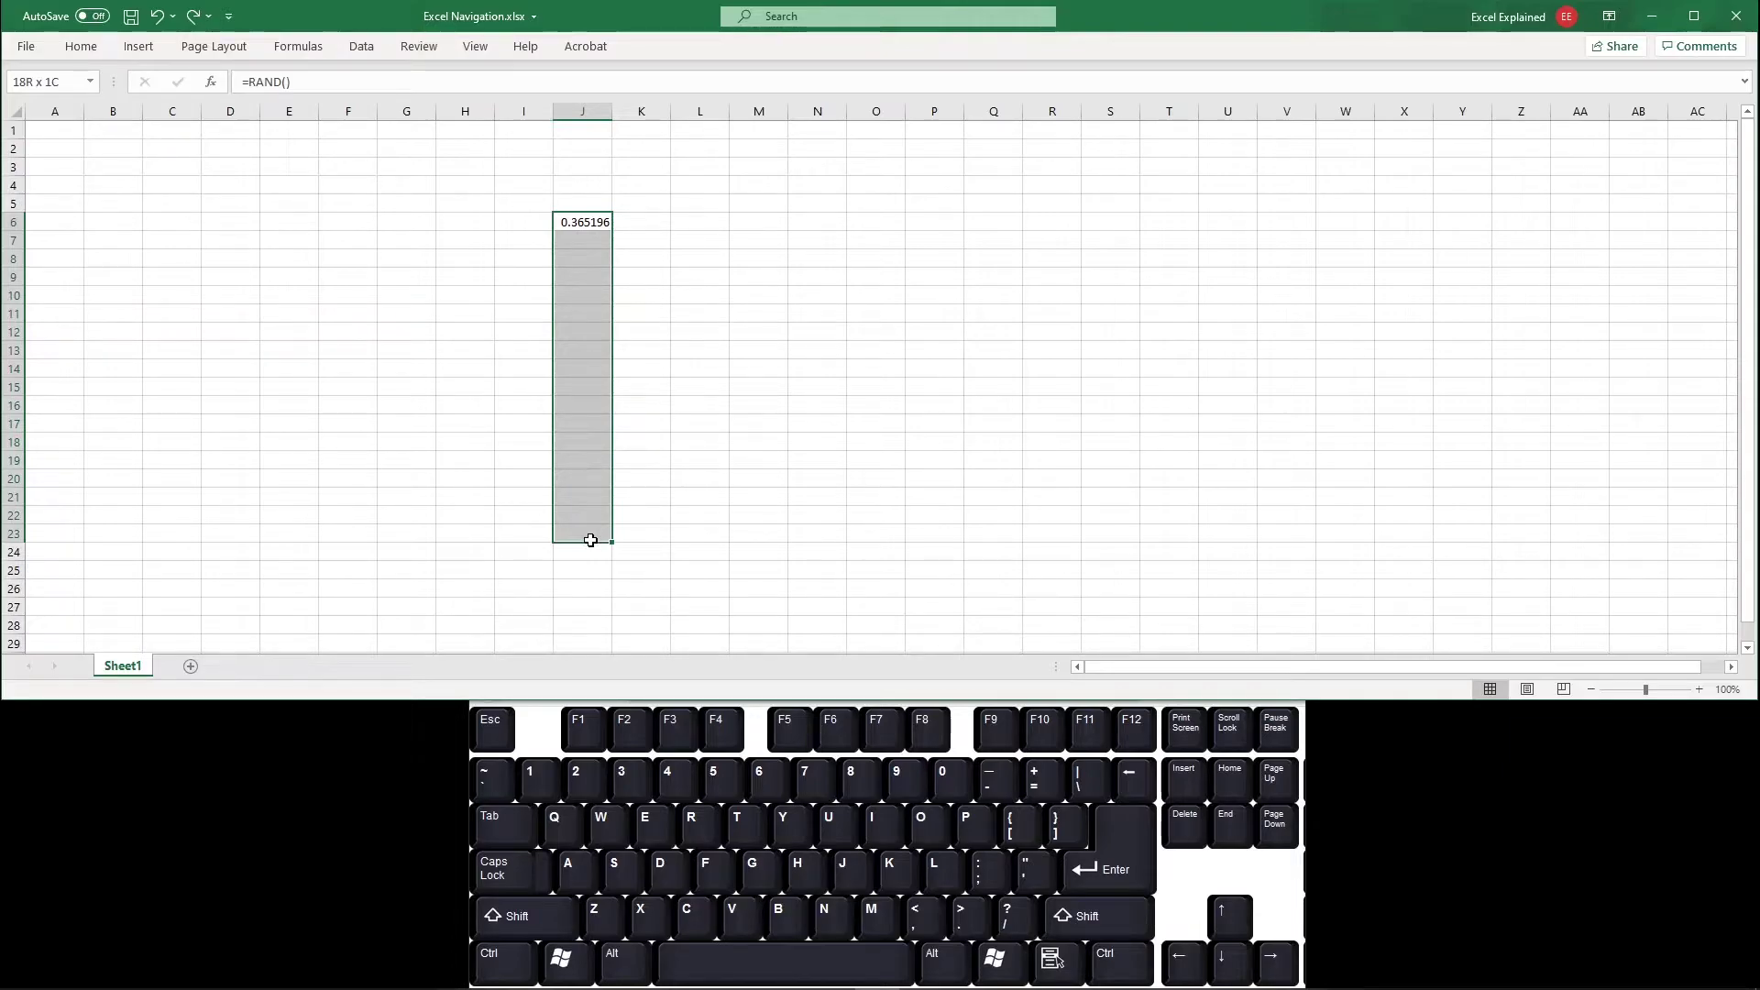
key("ctrl")
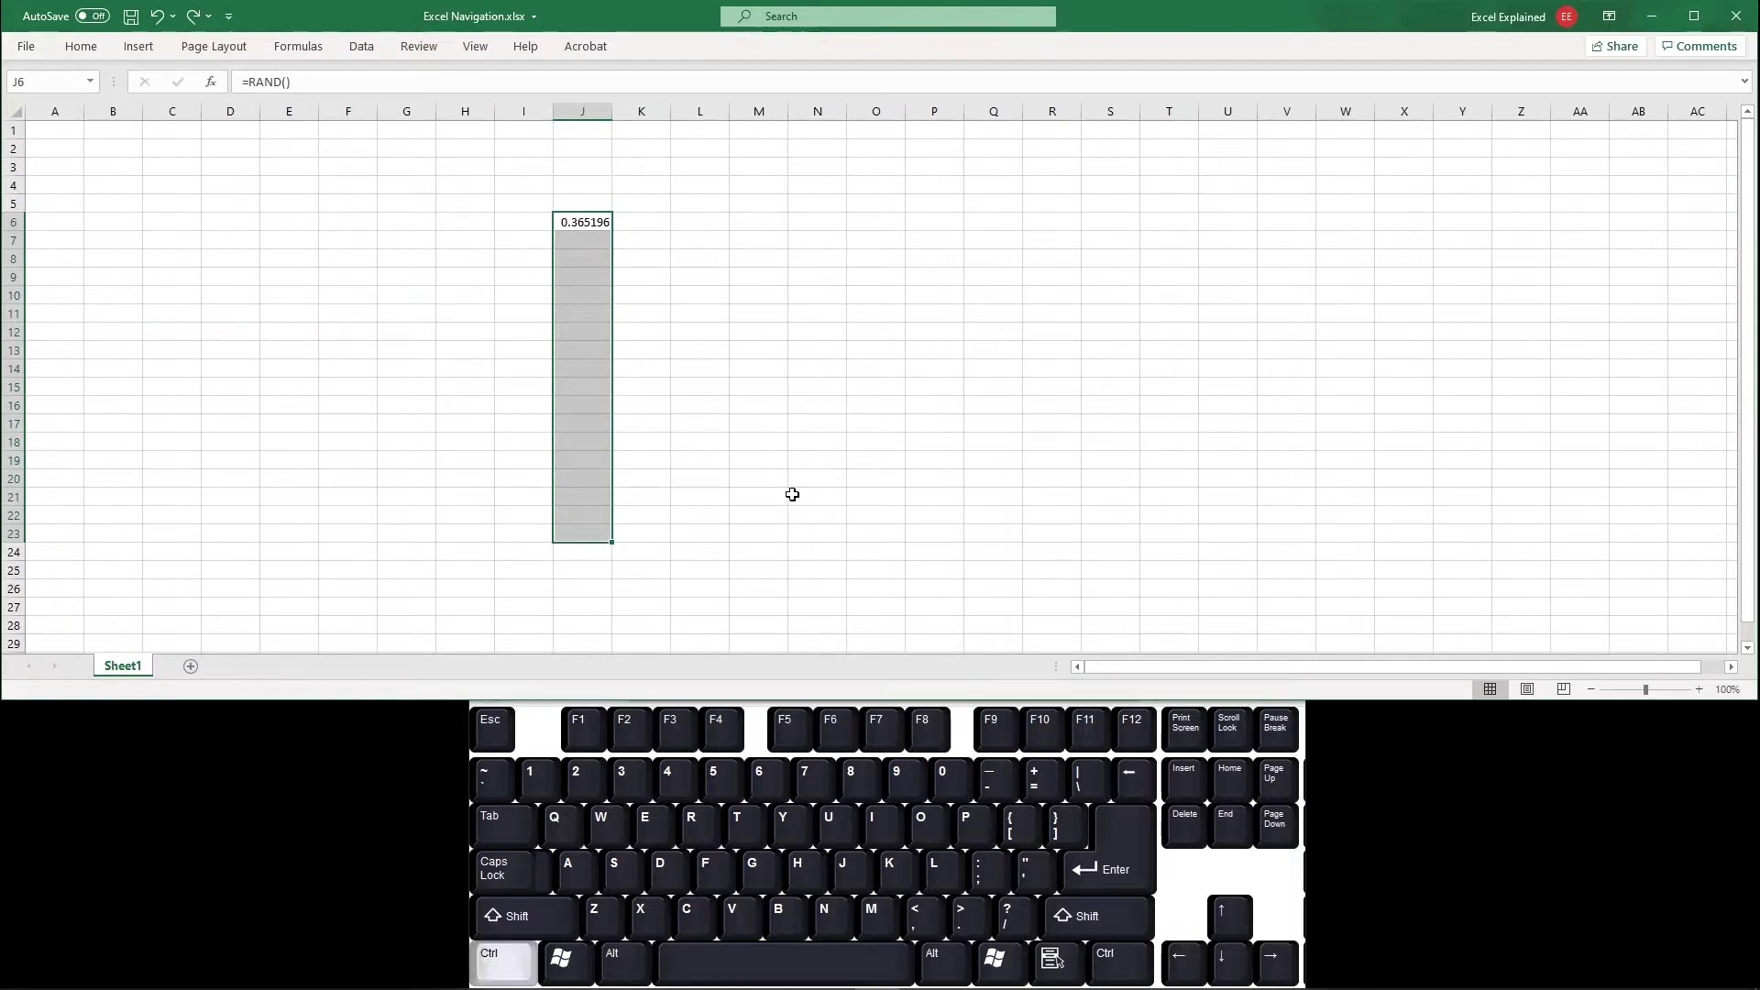
key("ctrl+d")
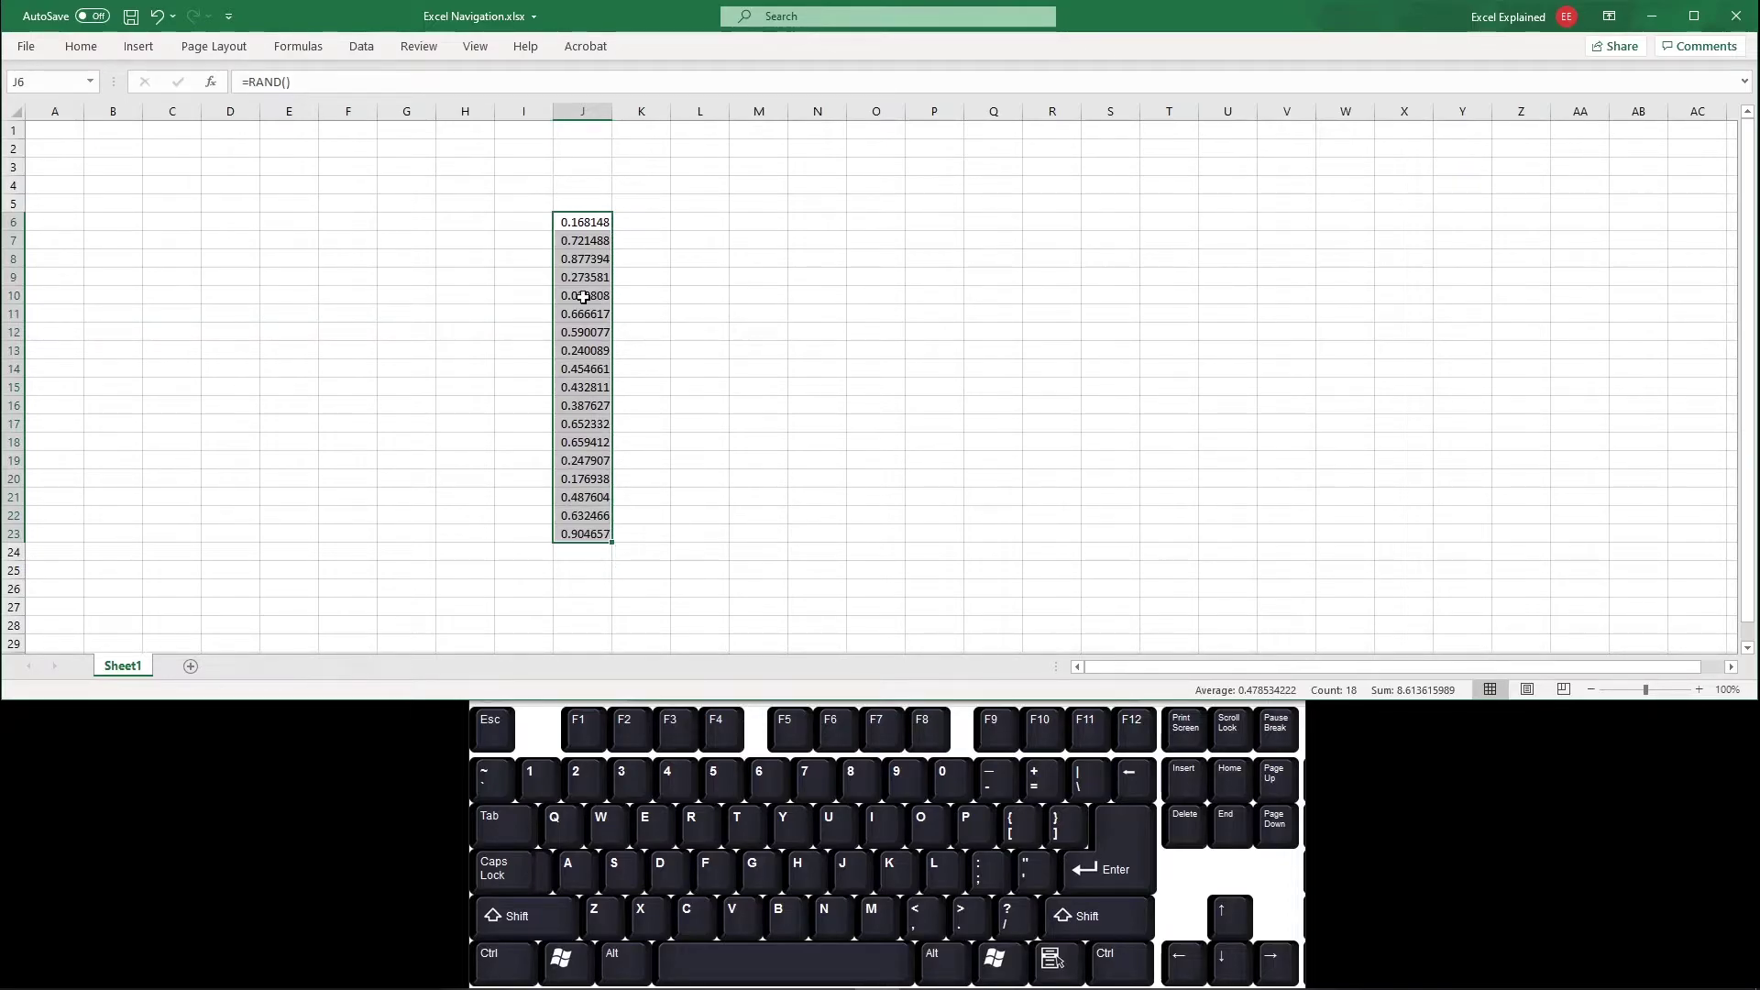
left_click_drag(573, 222, 1213, 534)
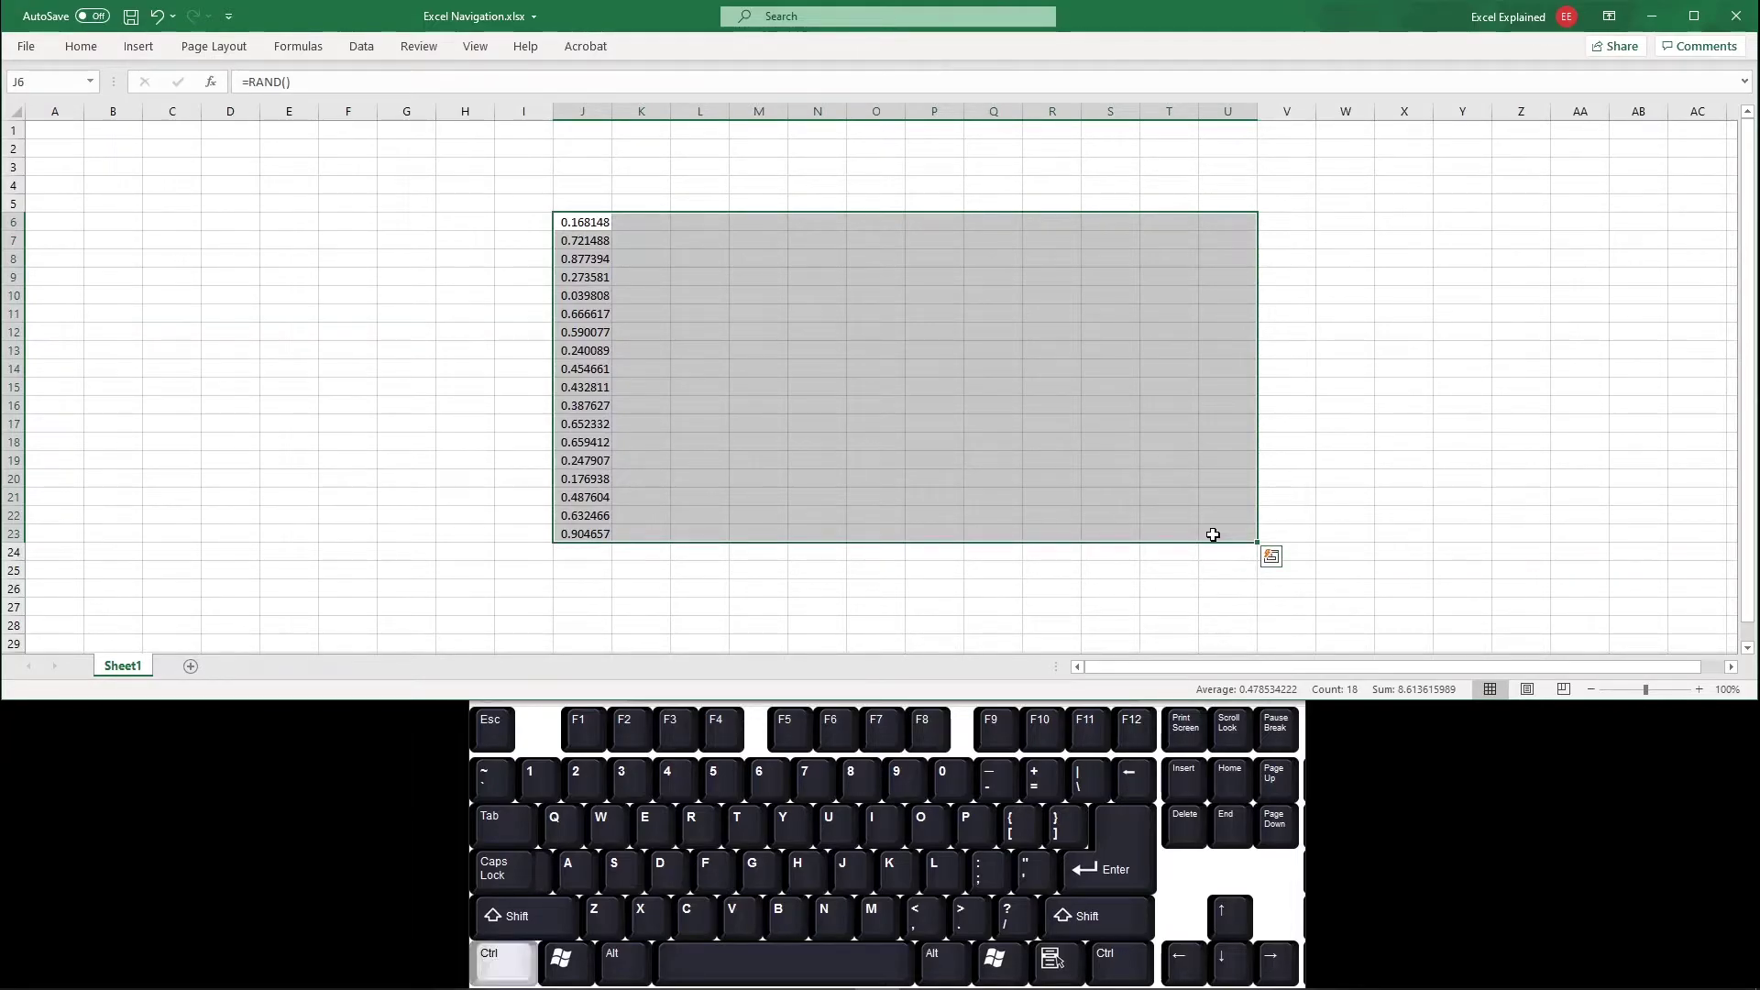
key("ctrl+r")
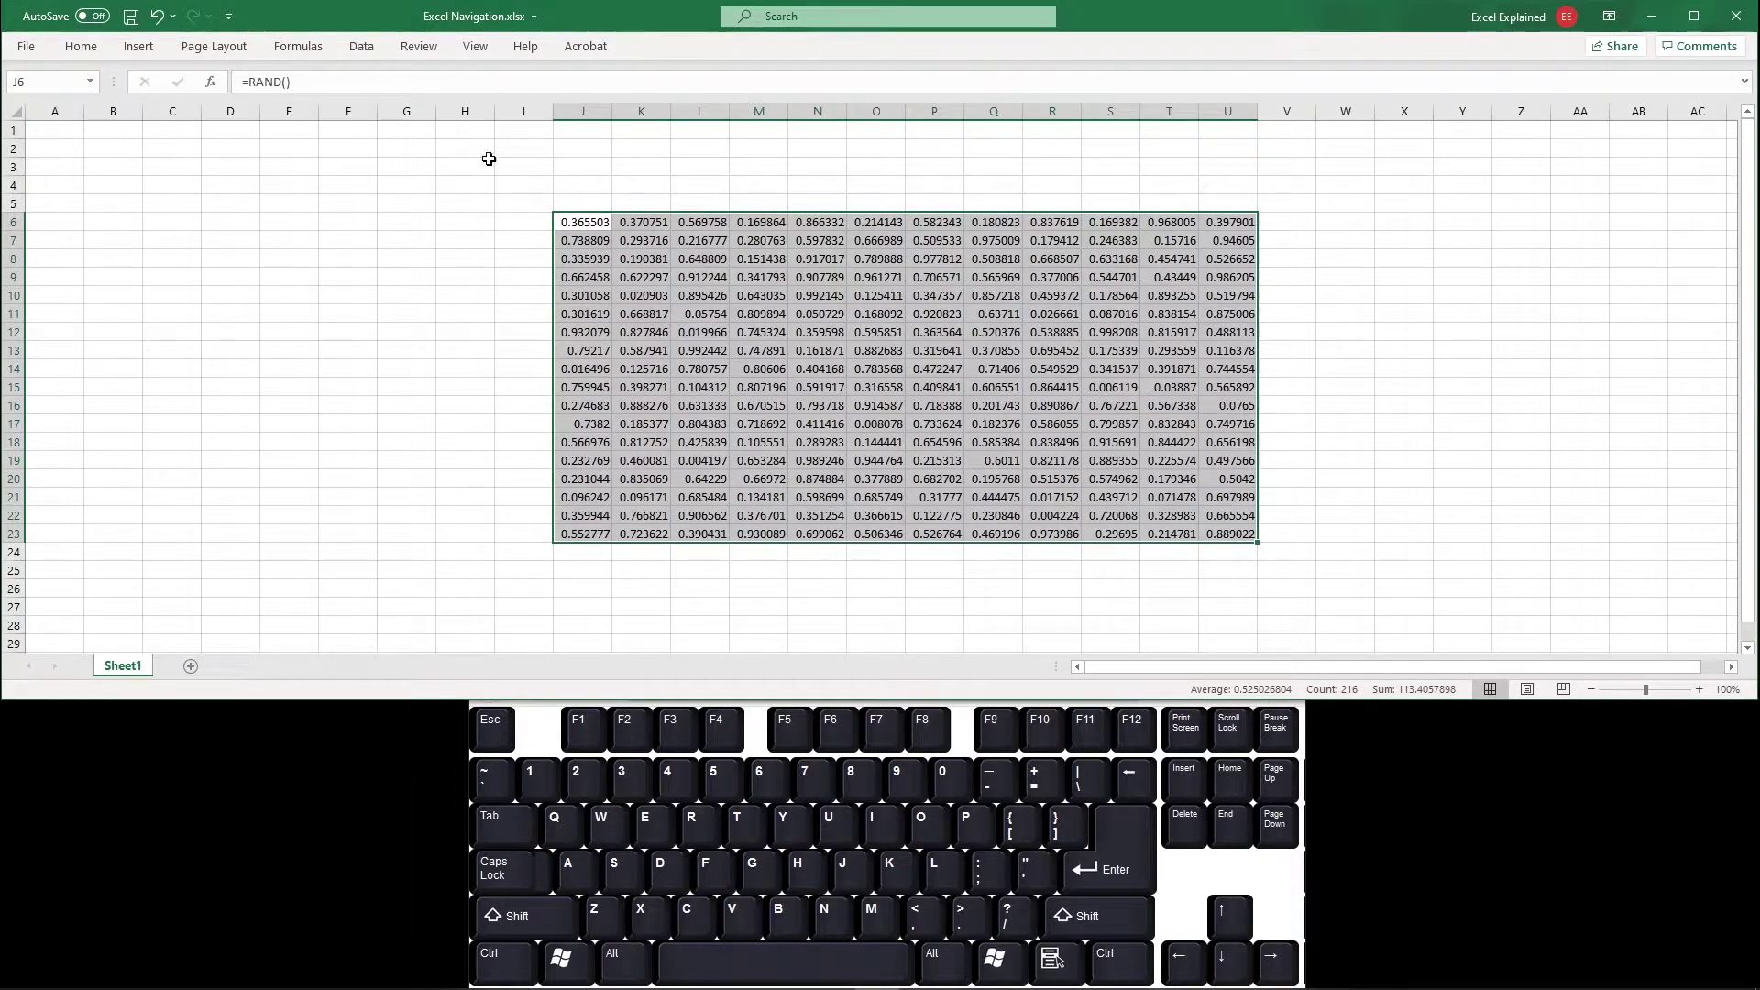
Copy the random-number block J6:U23, paste it over itself as values only, and cancel the copy outline
key("ctrl+z")
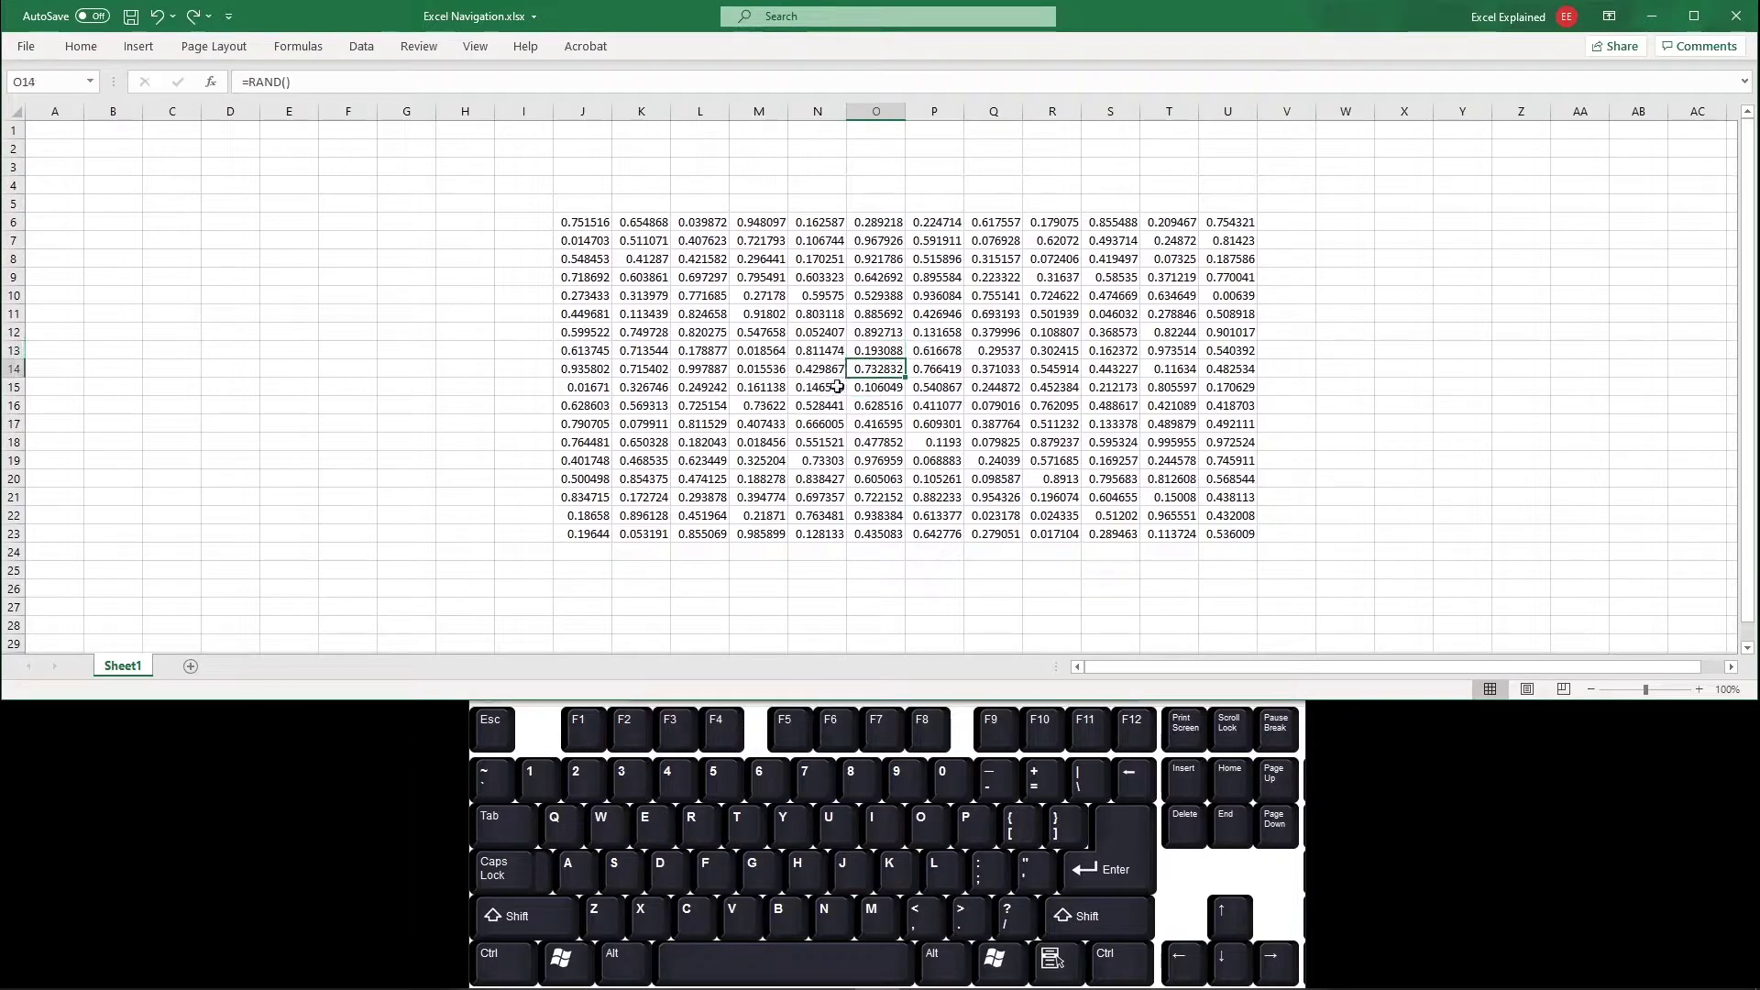
left_click_drag(591, 222, 1228, 534)
key("ctrl+c")
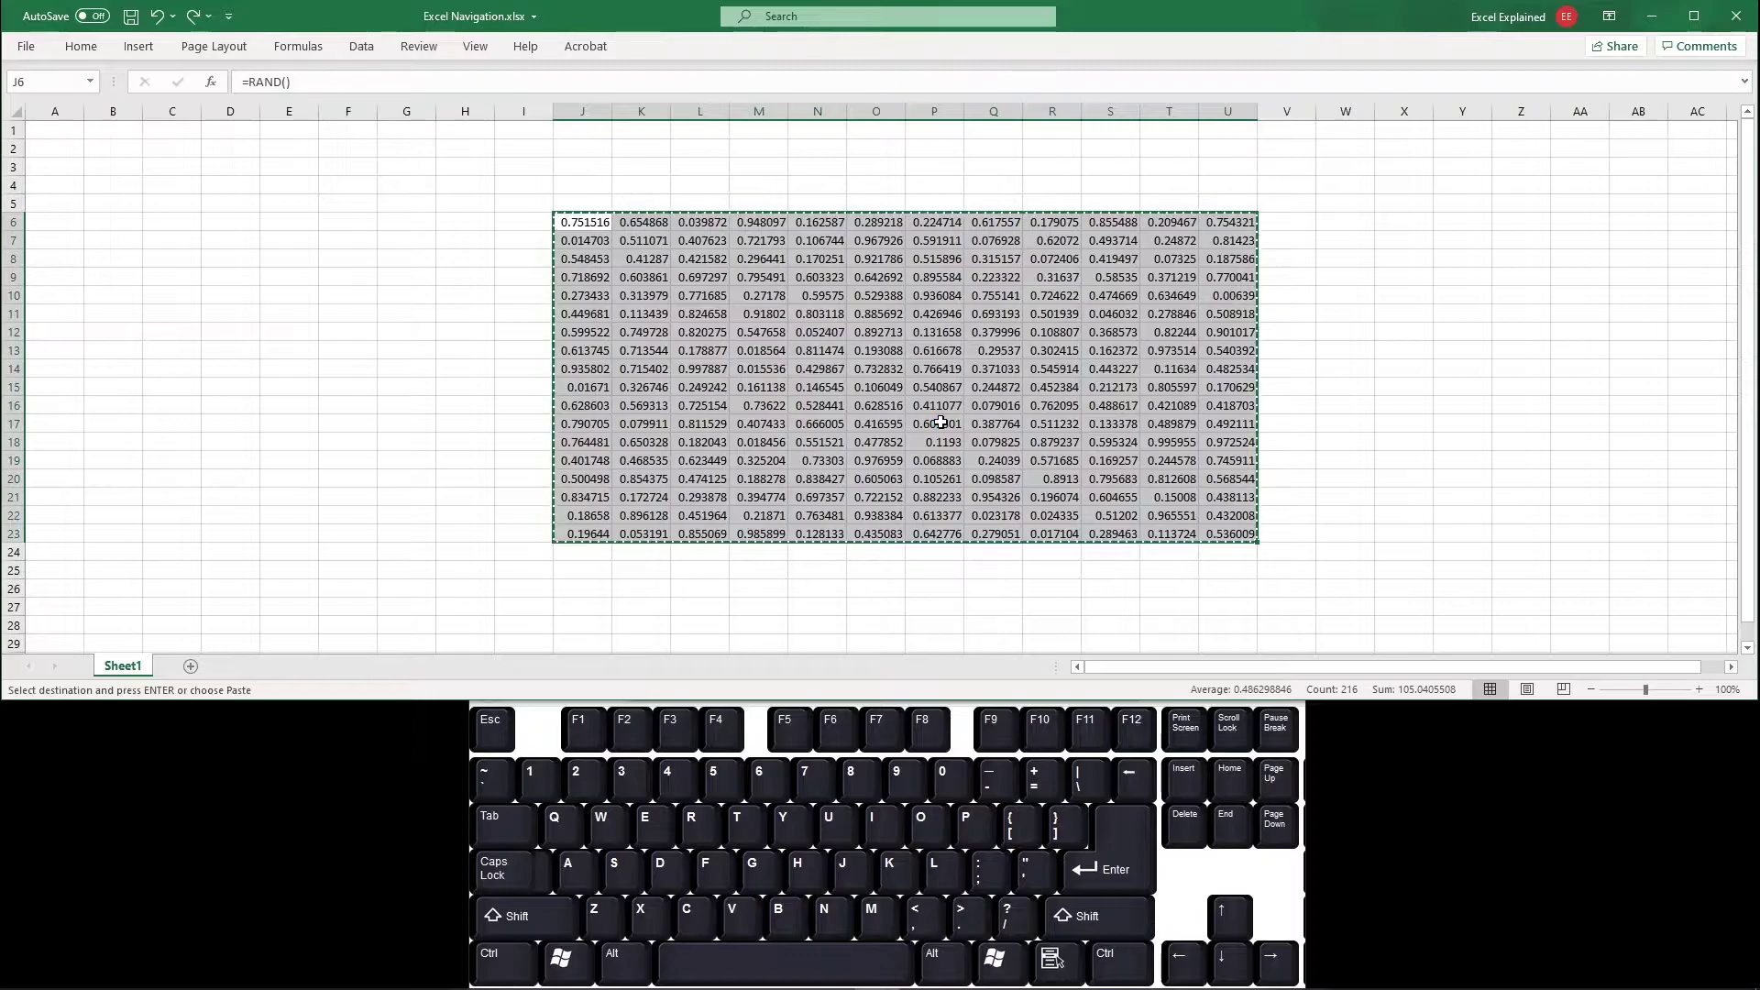
right_click(586, 225)
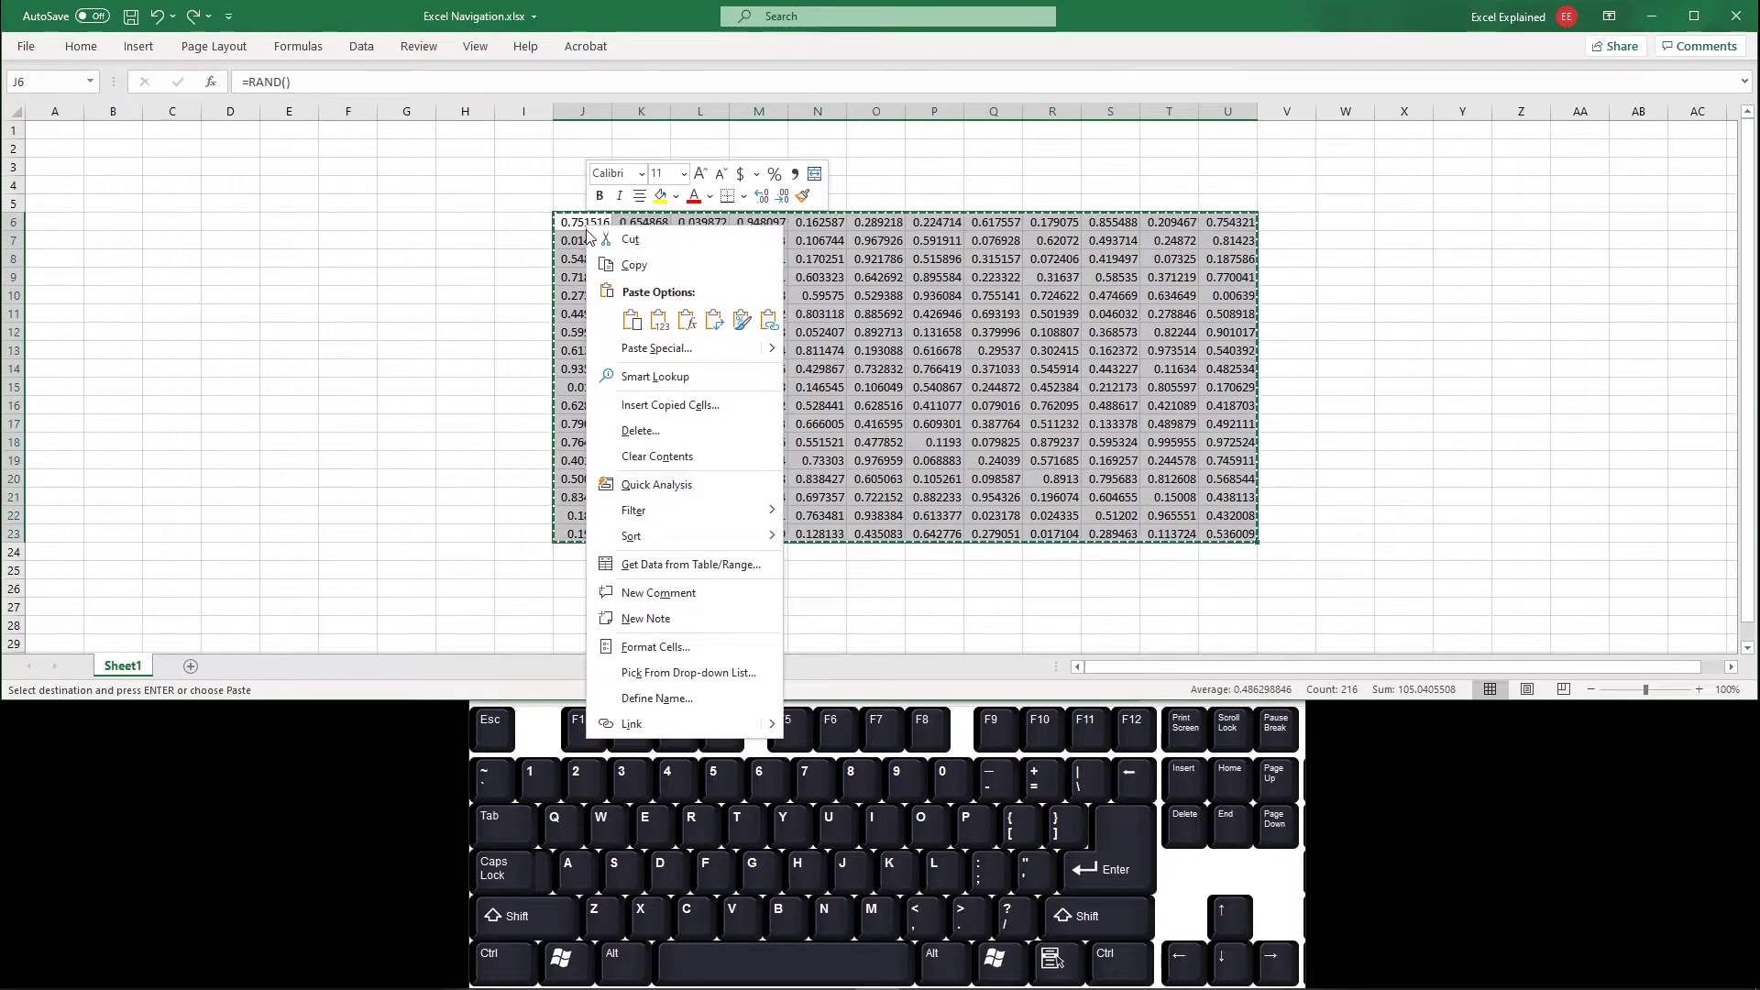
left_click(660, 320)
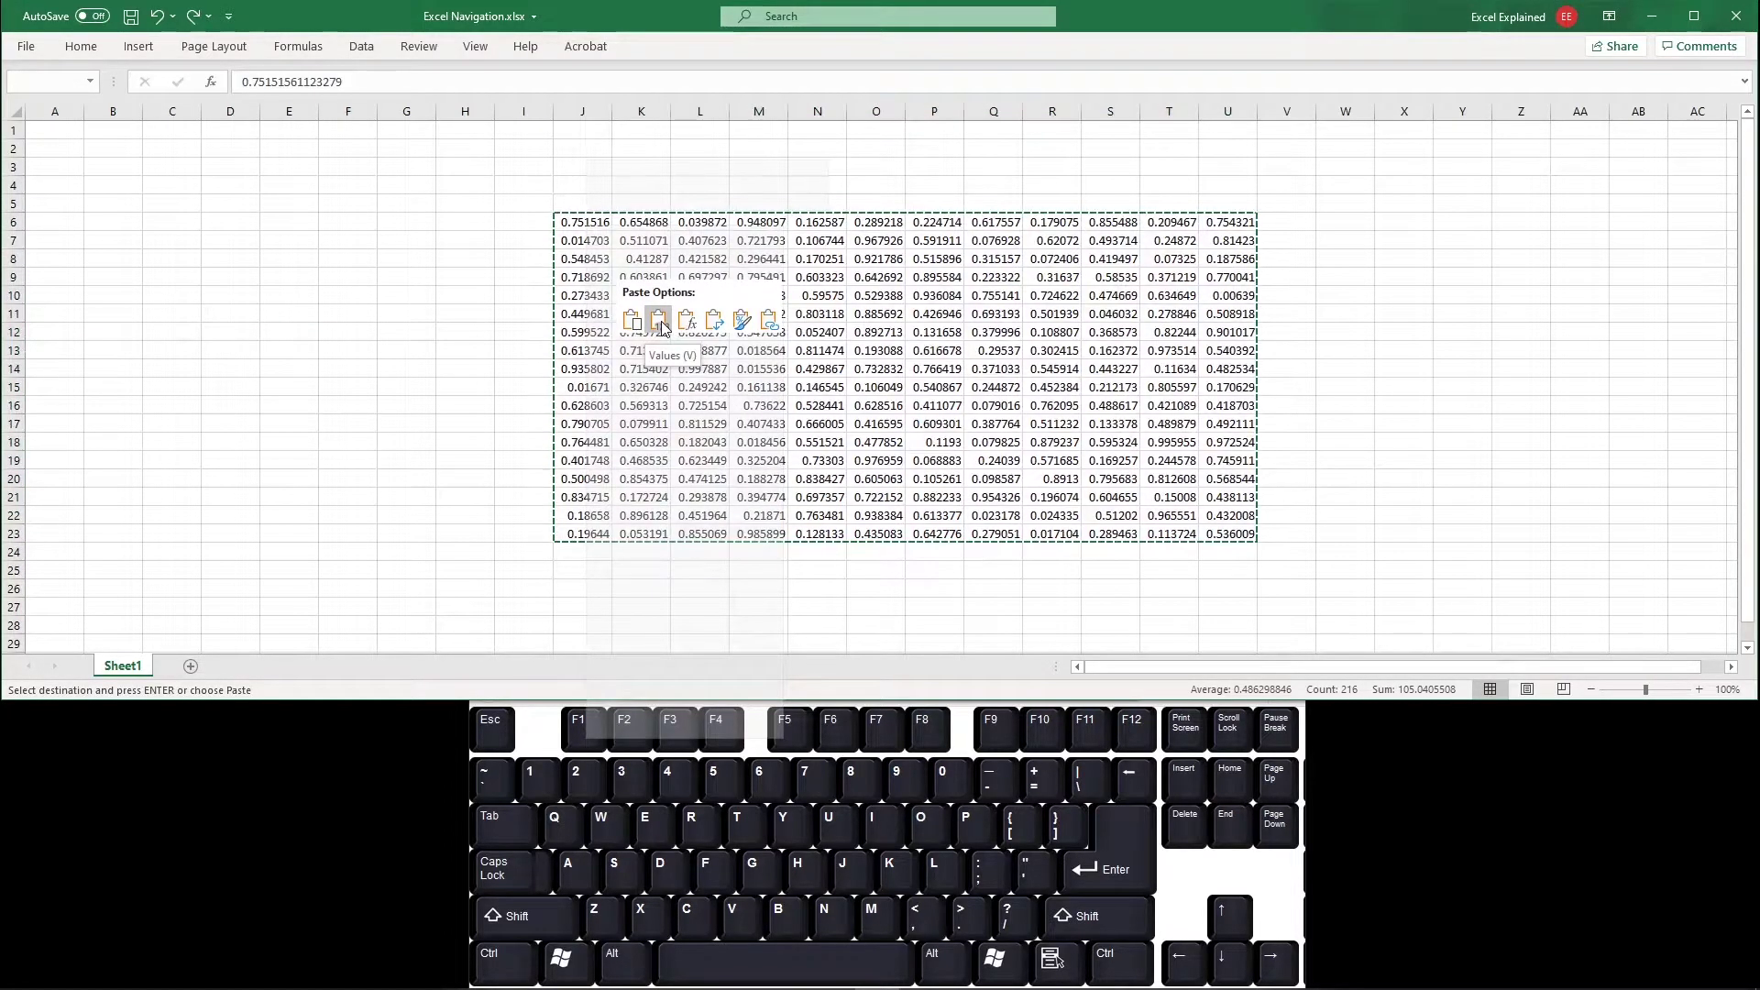
left_click(656, 315)
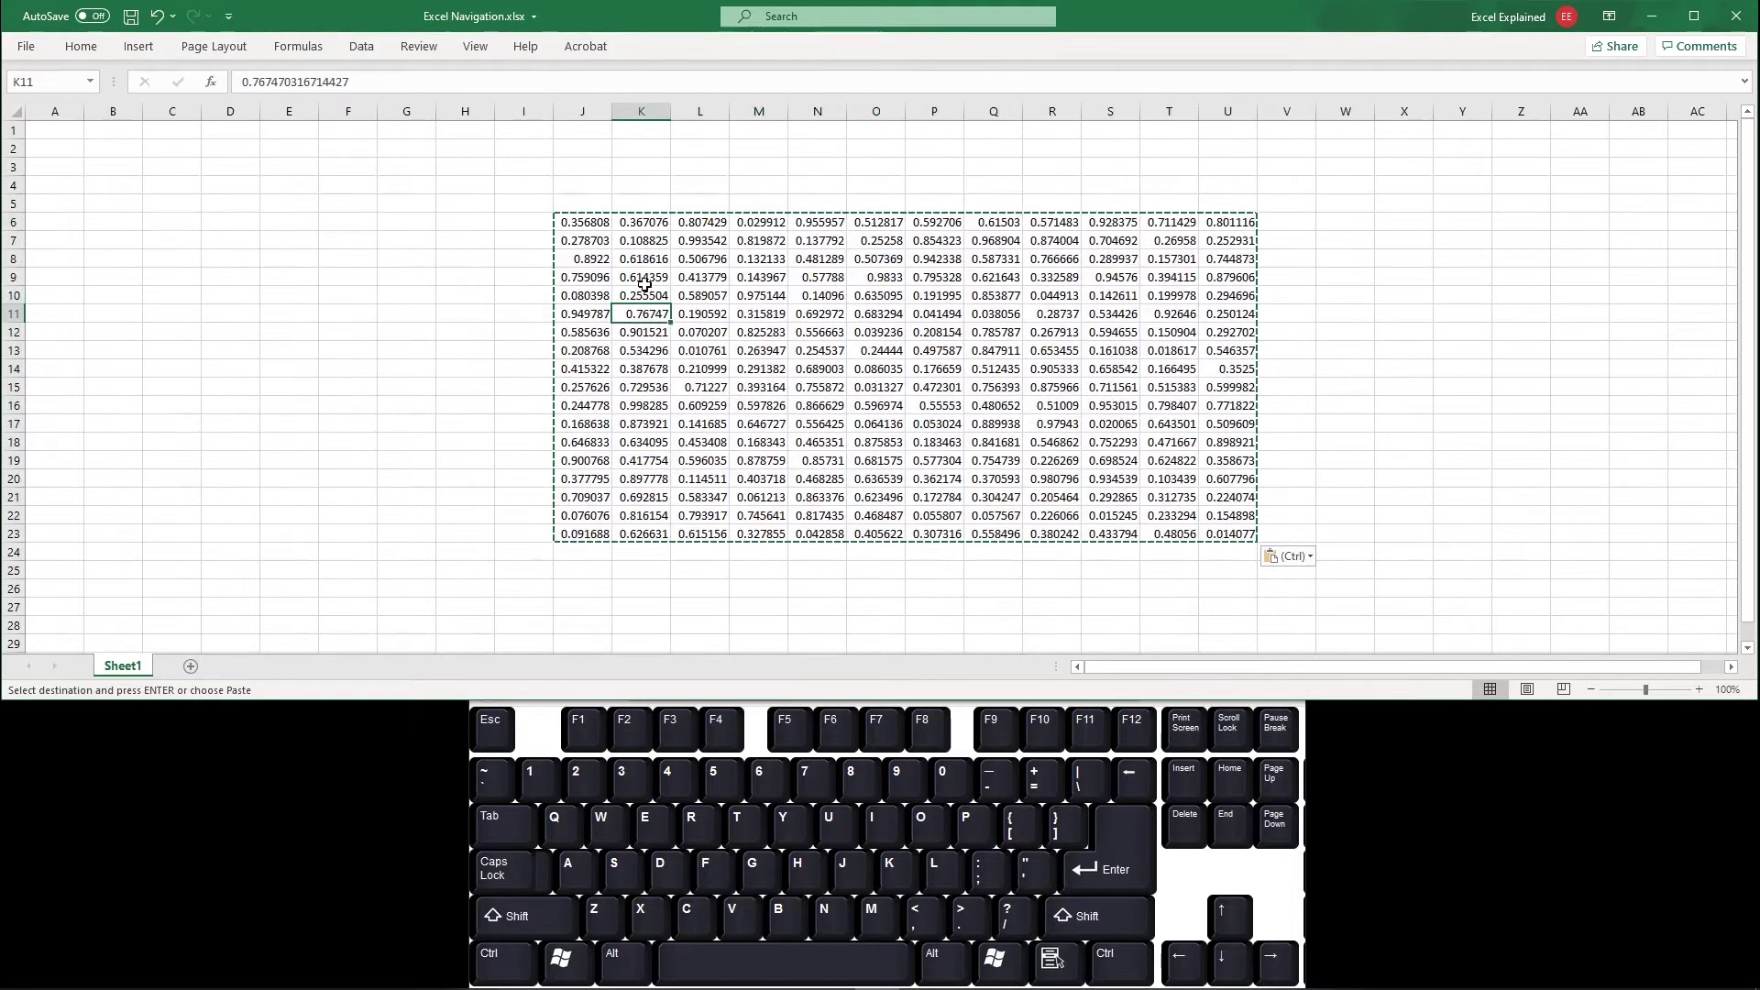
left_click(584, 223)
key("Escape")
left_click(900, 356)
left_click(882, 371)
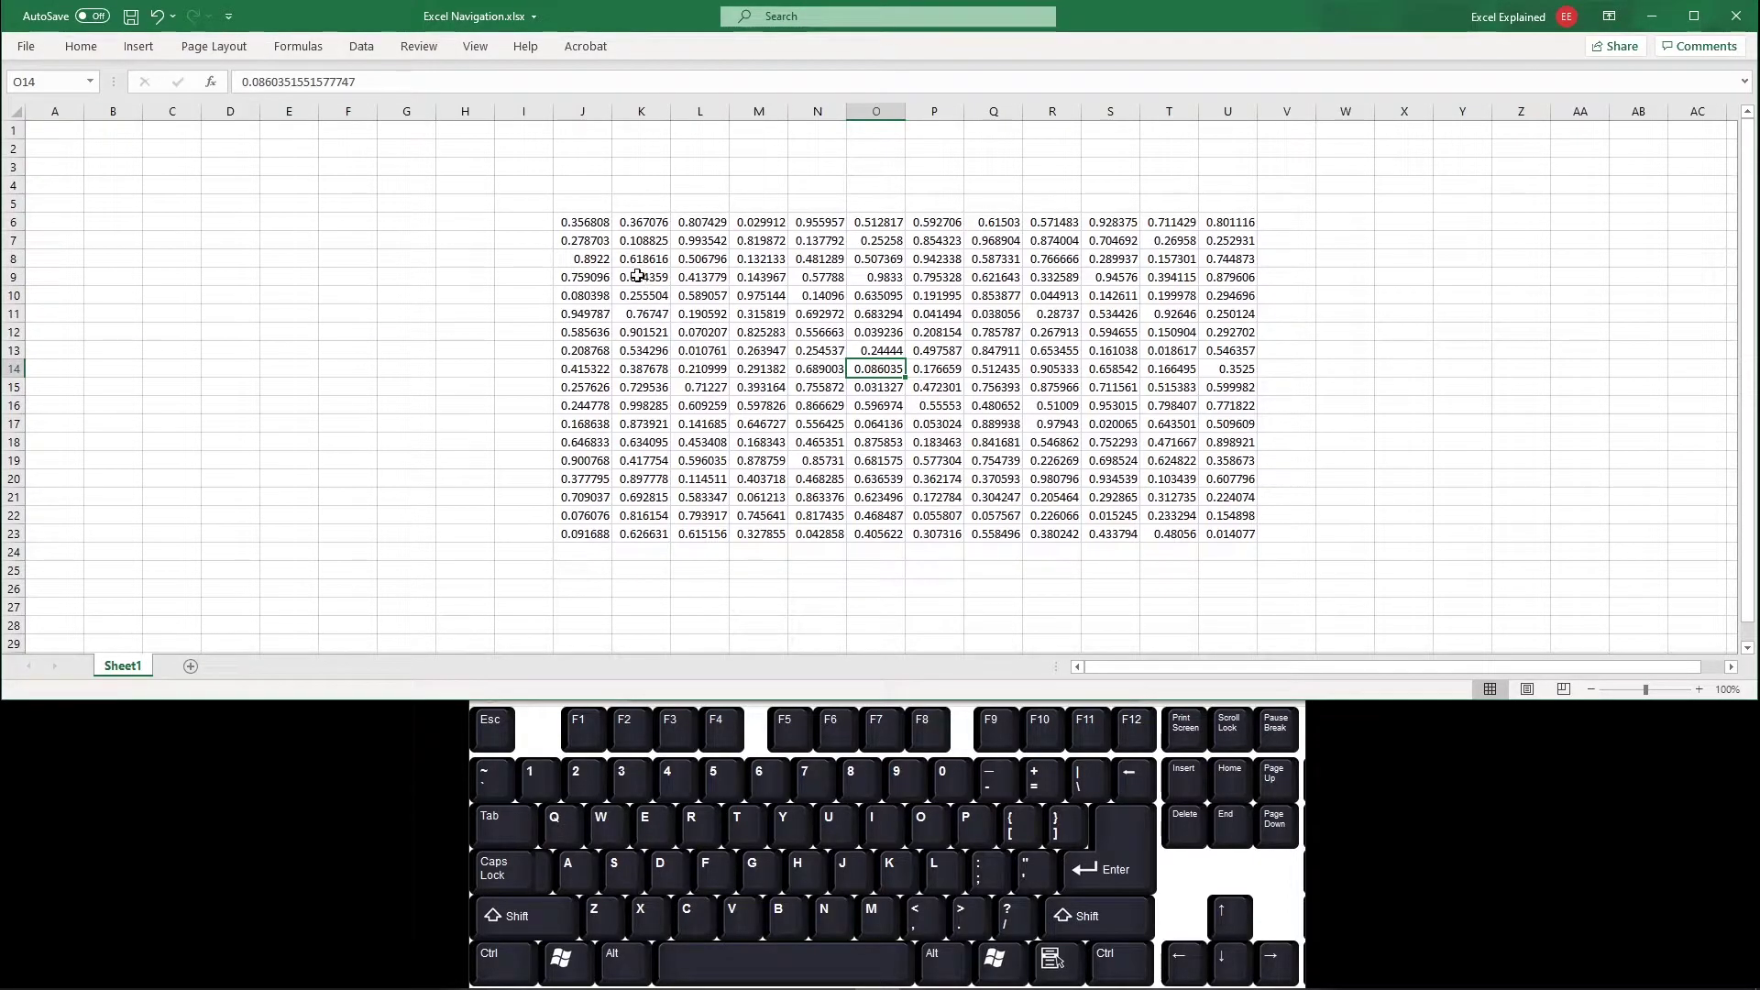
Select J6:J23, extend a selection from J6 far past the data to J191, and return to J6
left_click(583, 222)
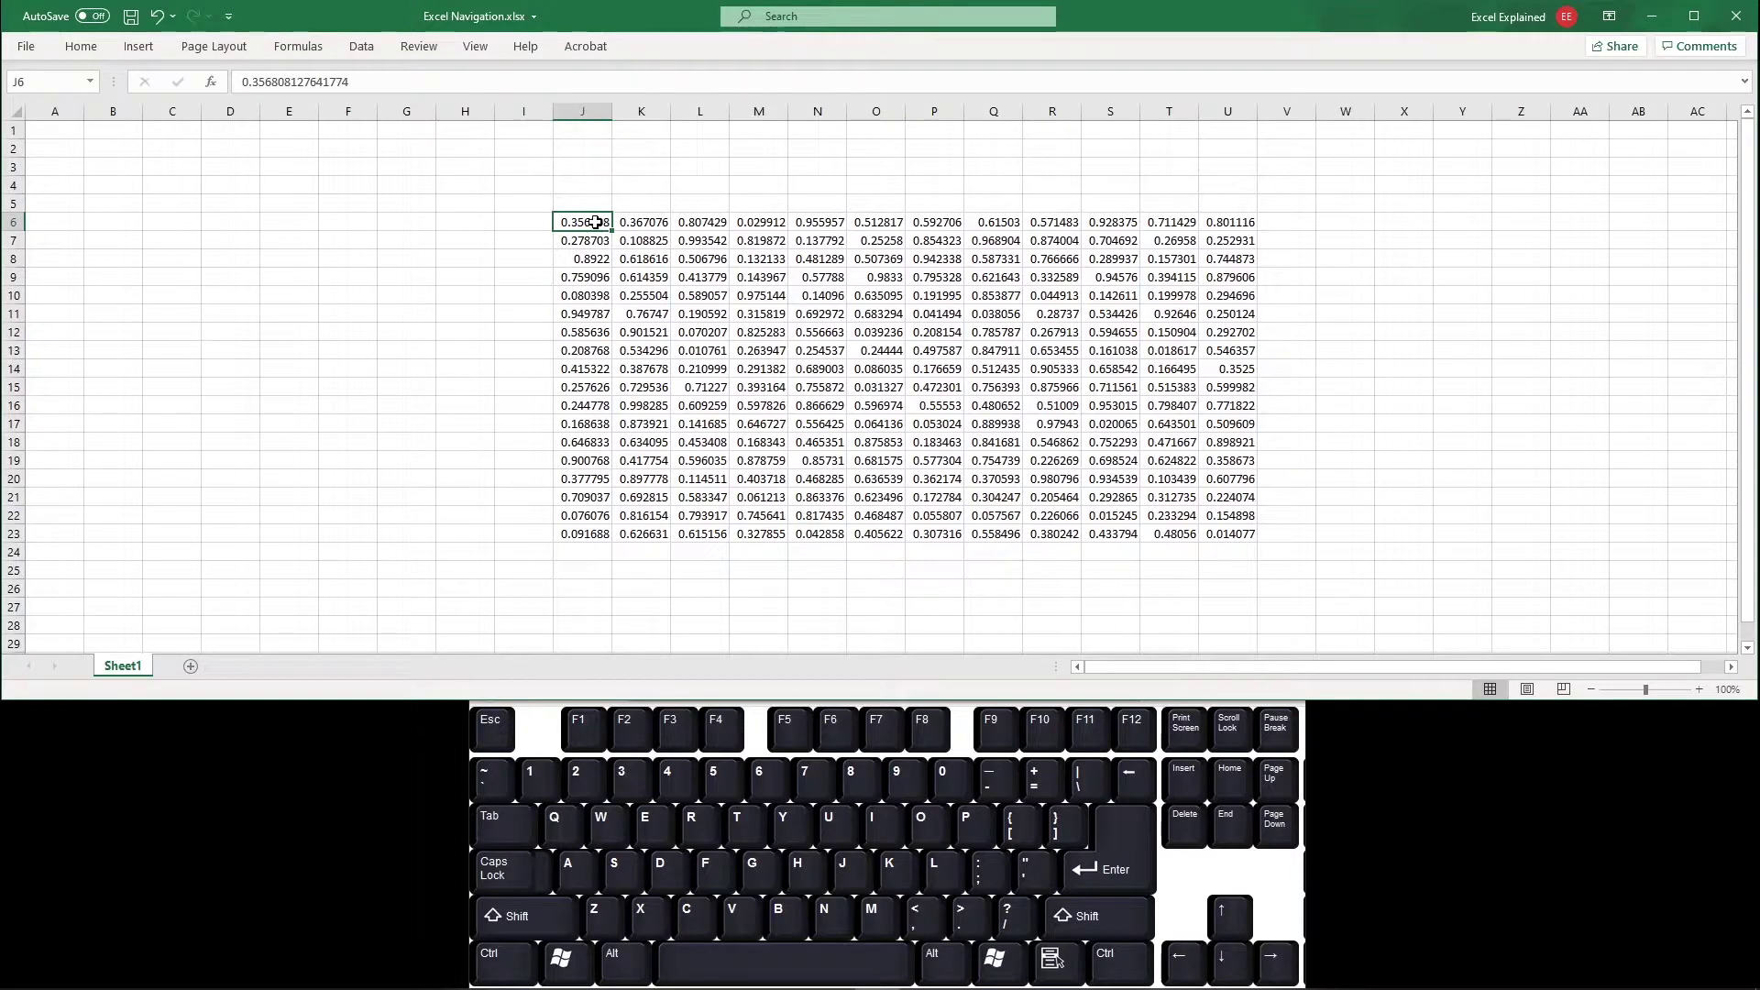
left_click_drag(596, 224, 586, 540)
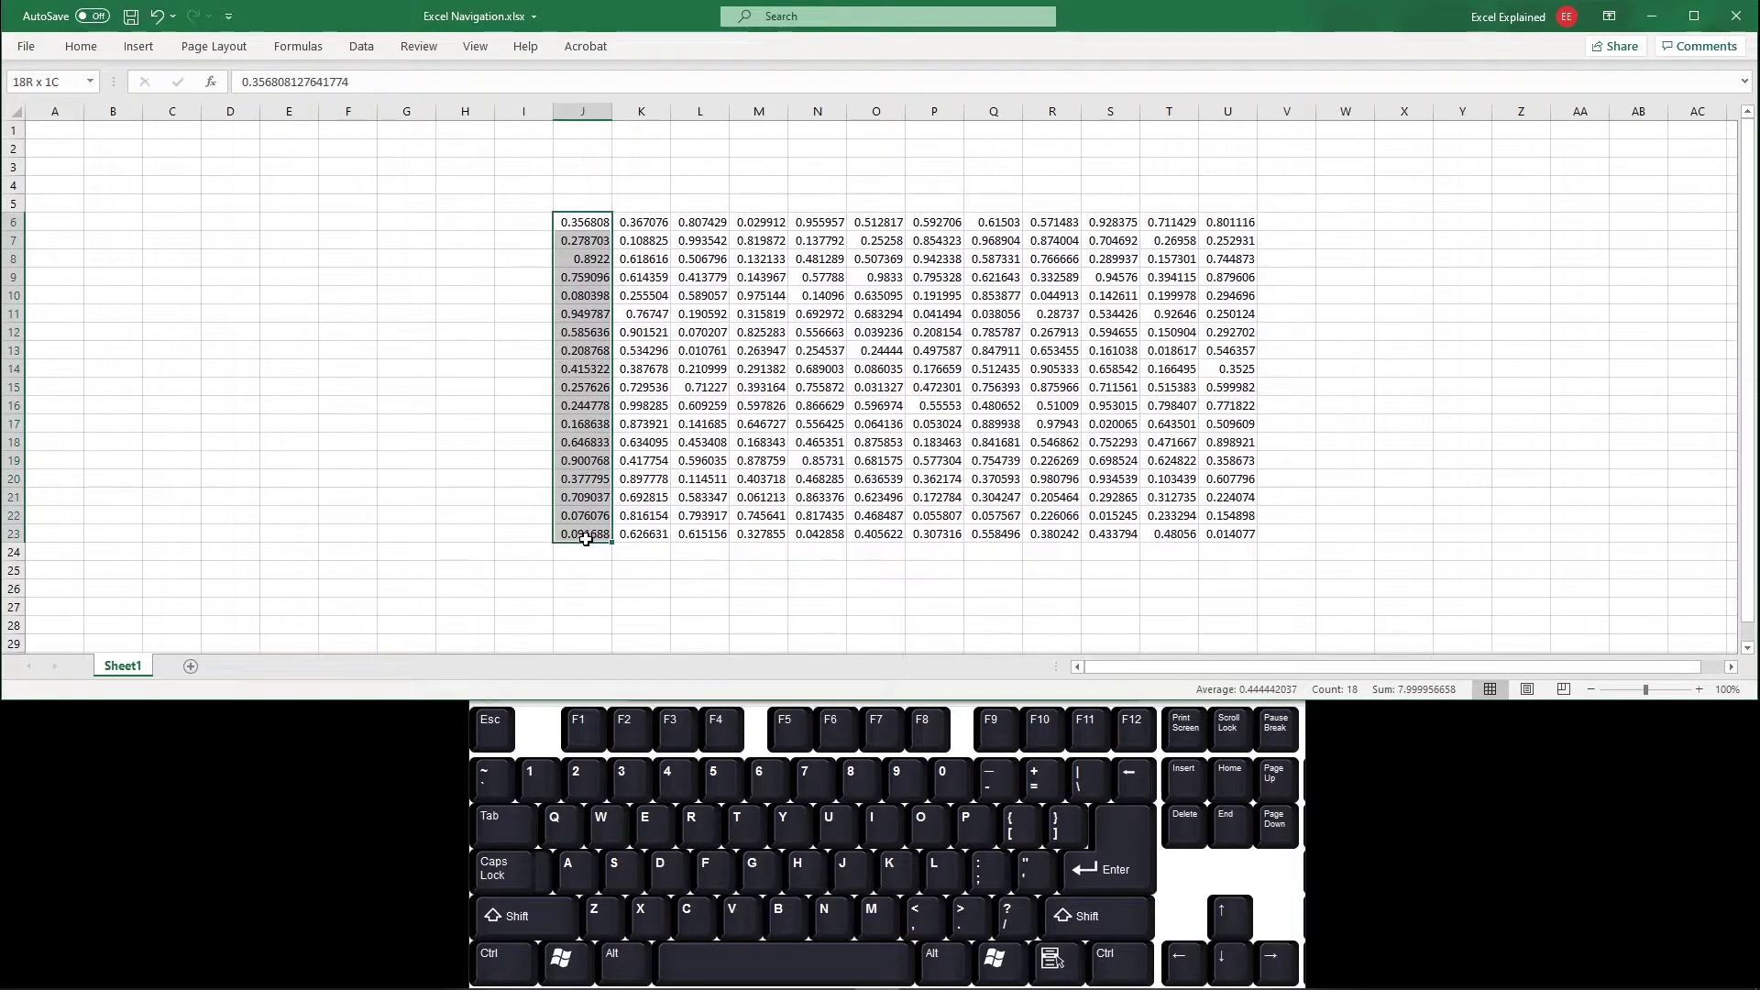
left_click_drag(581, 227, 605, 642)
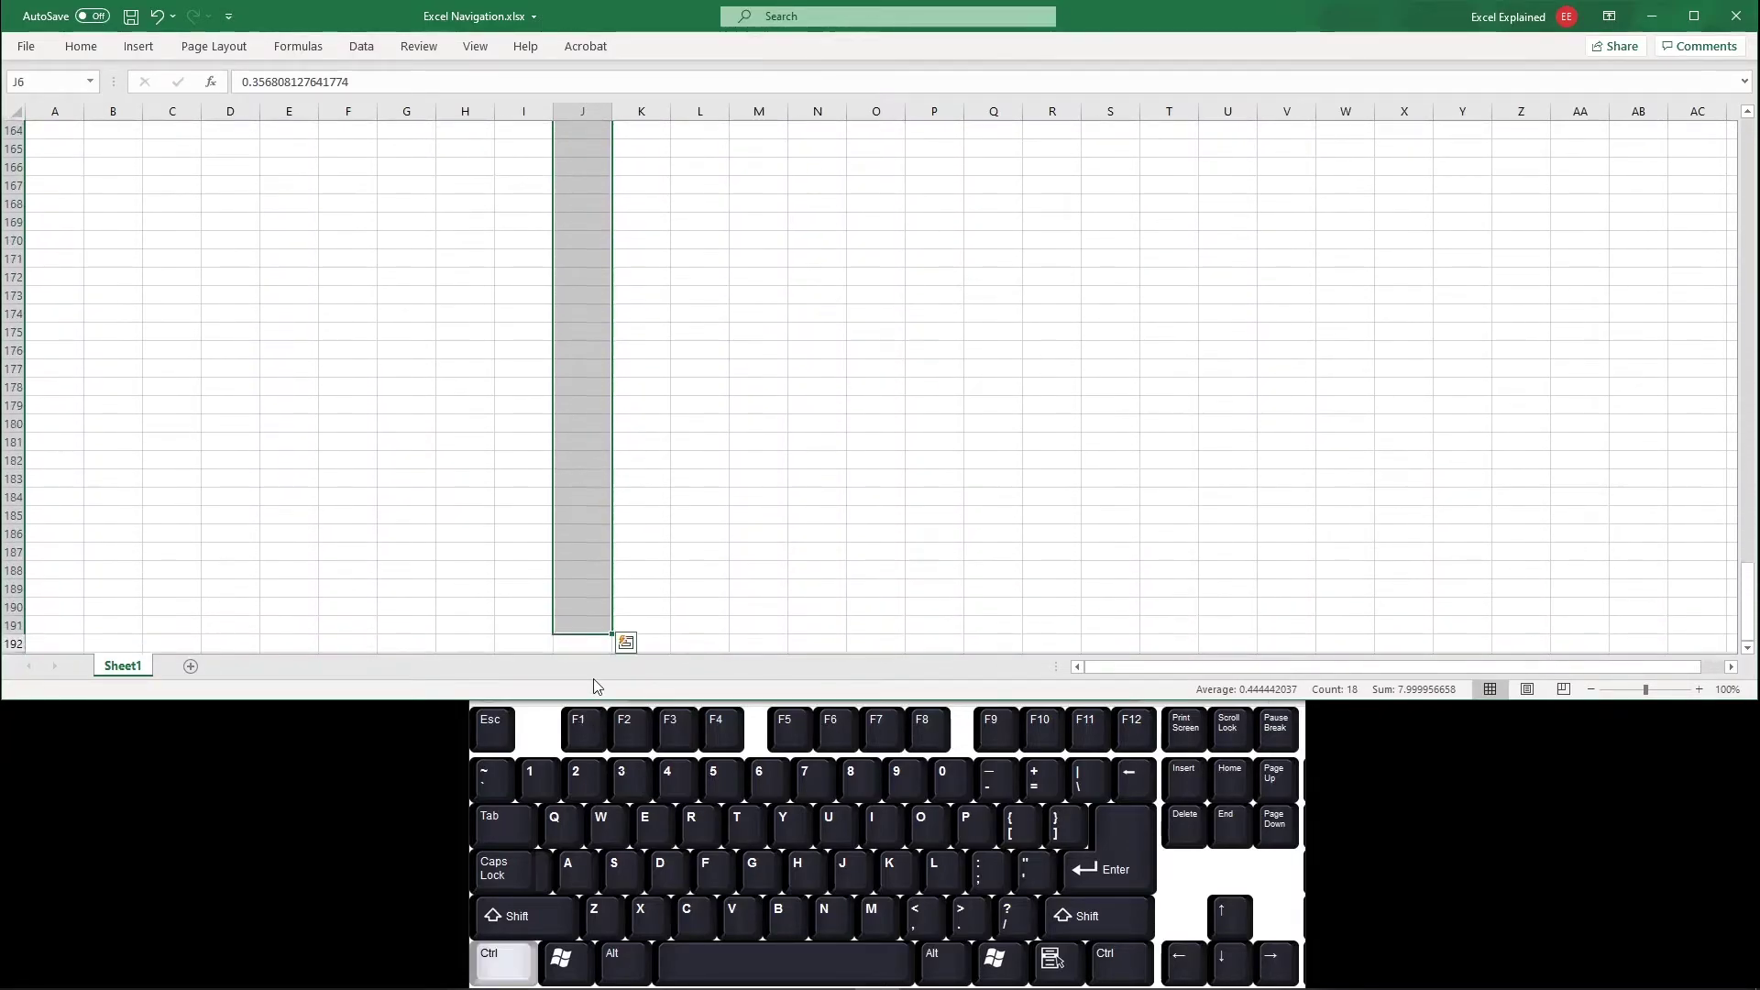
key("ctrl+Home")
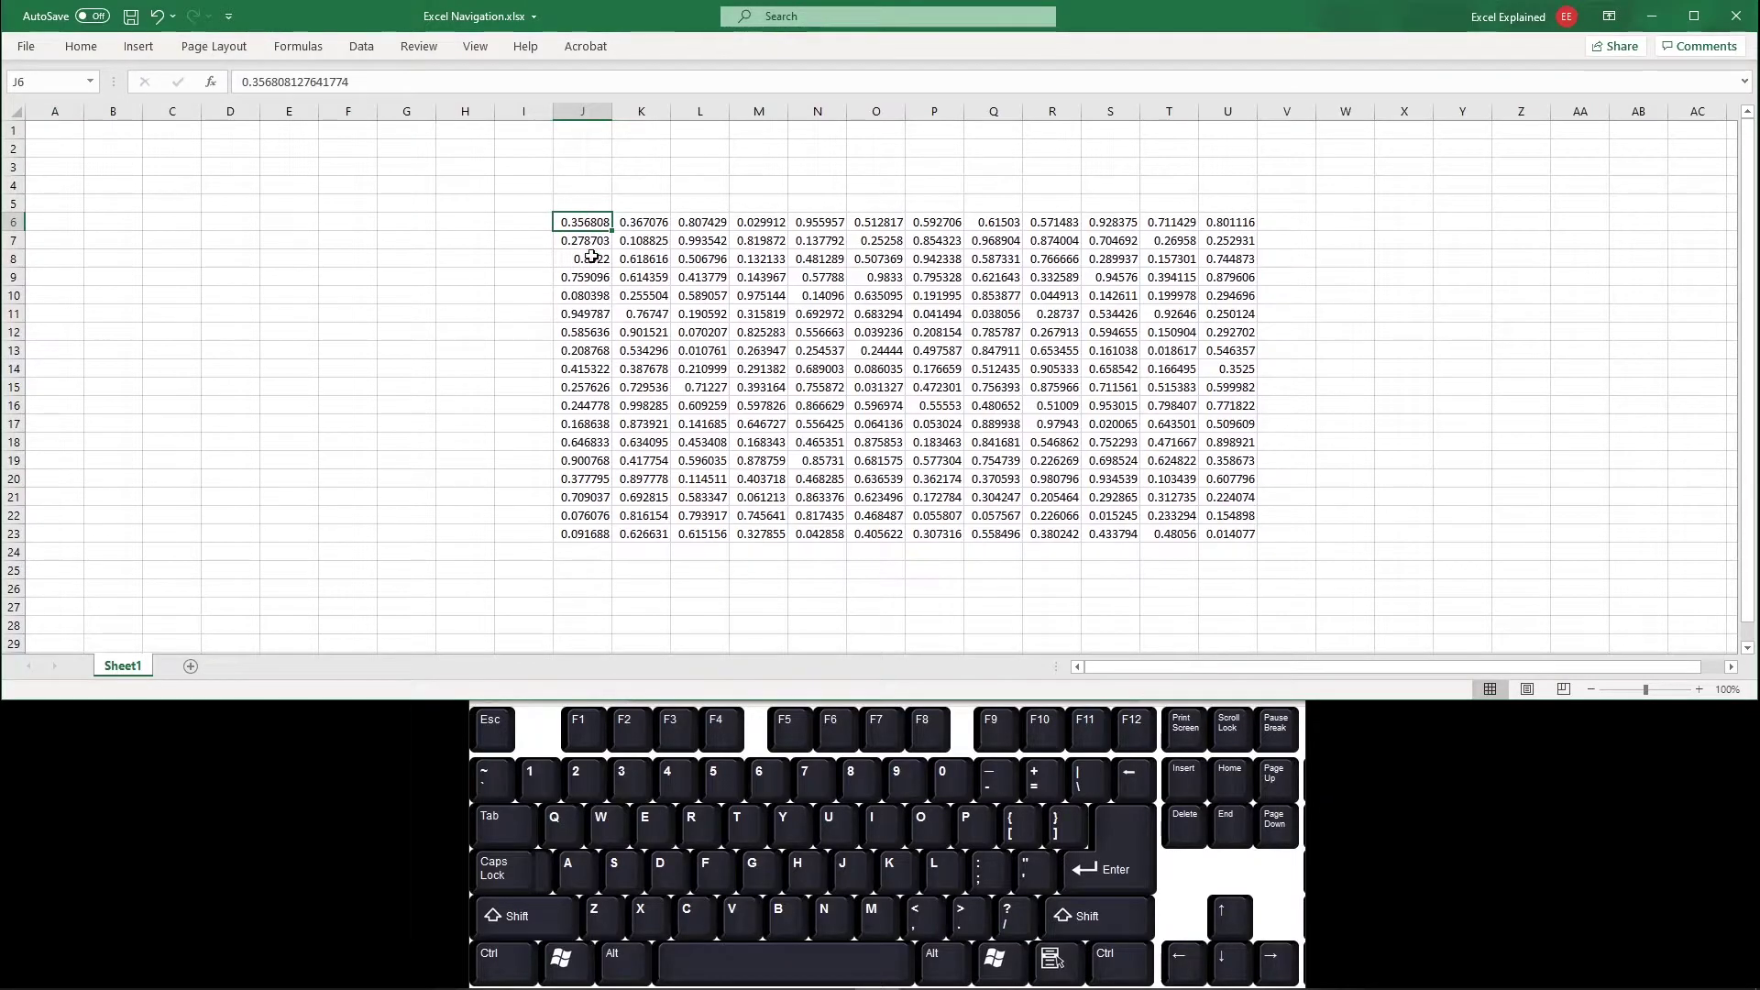
Select J6:J13 in the first data column and reselect J6 alone
key("ctrl+shift+Down")
left_click_drag(584, 220, 585, 349)
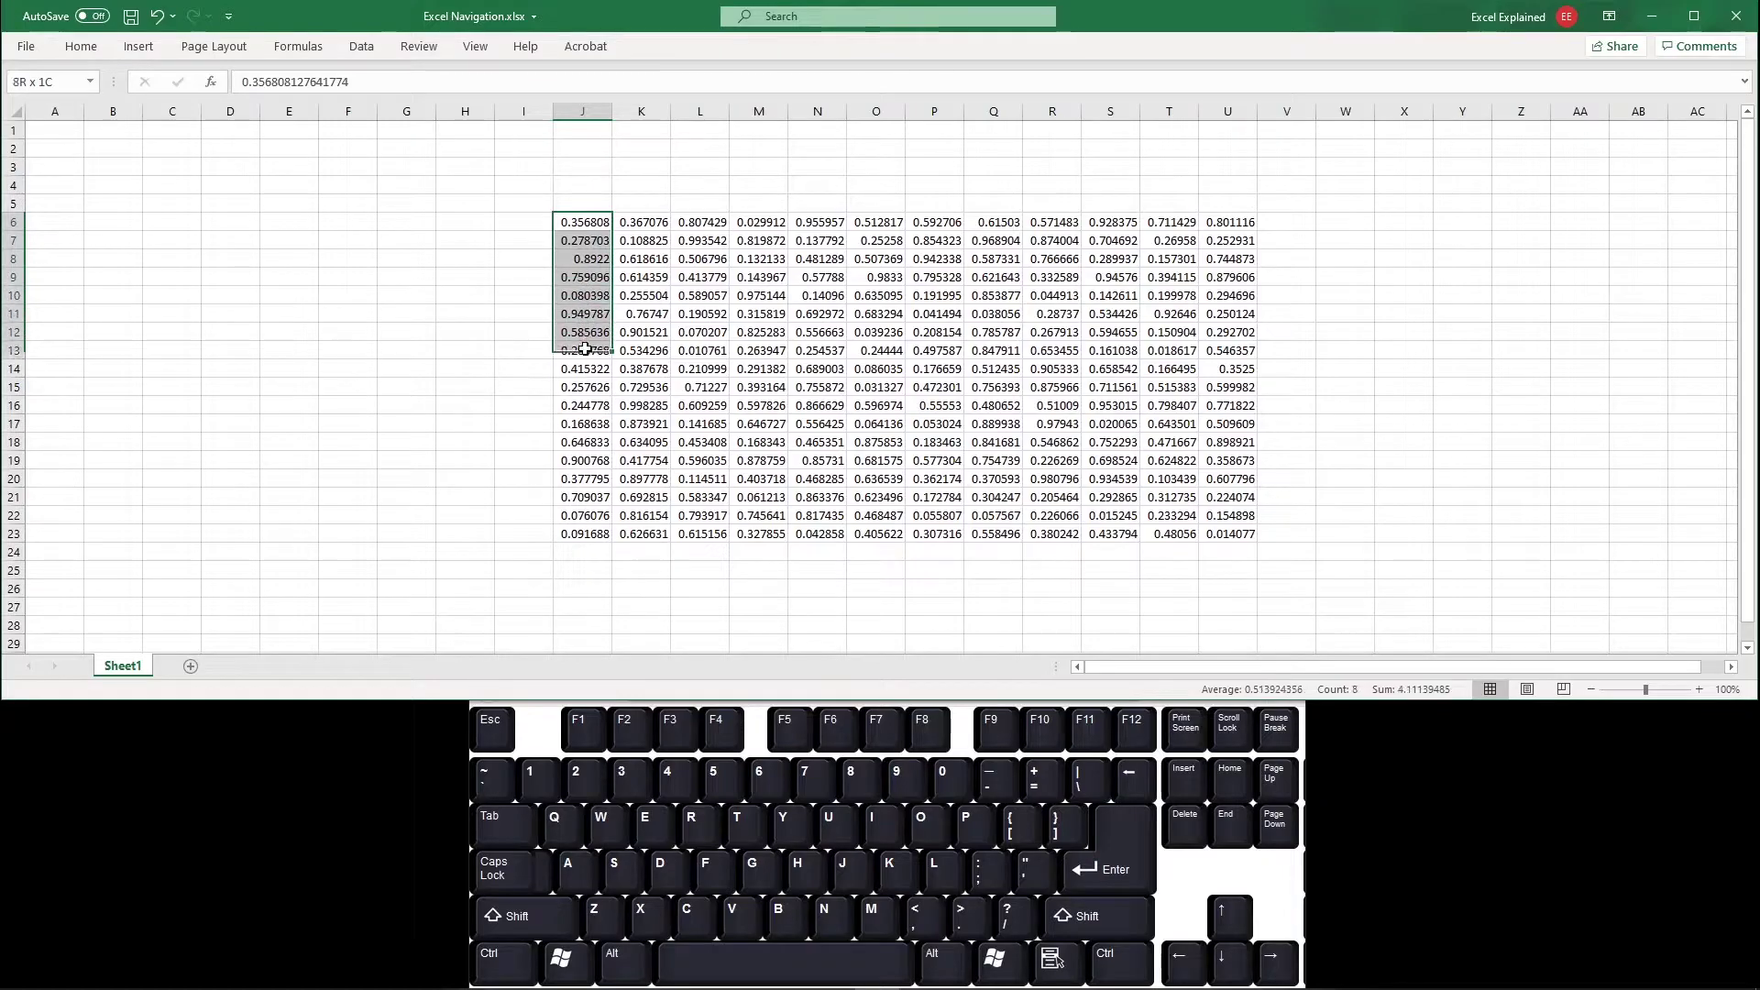
left_click(580, 227)
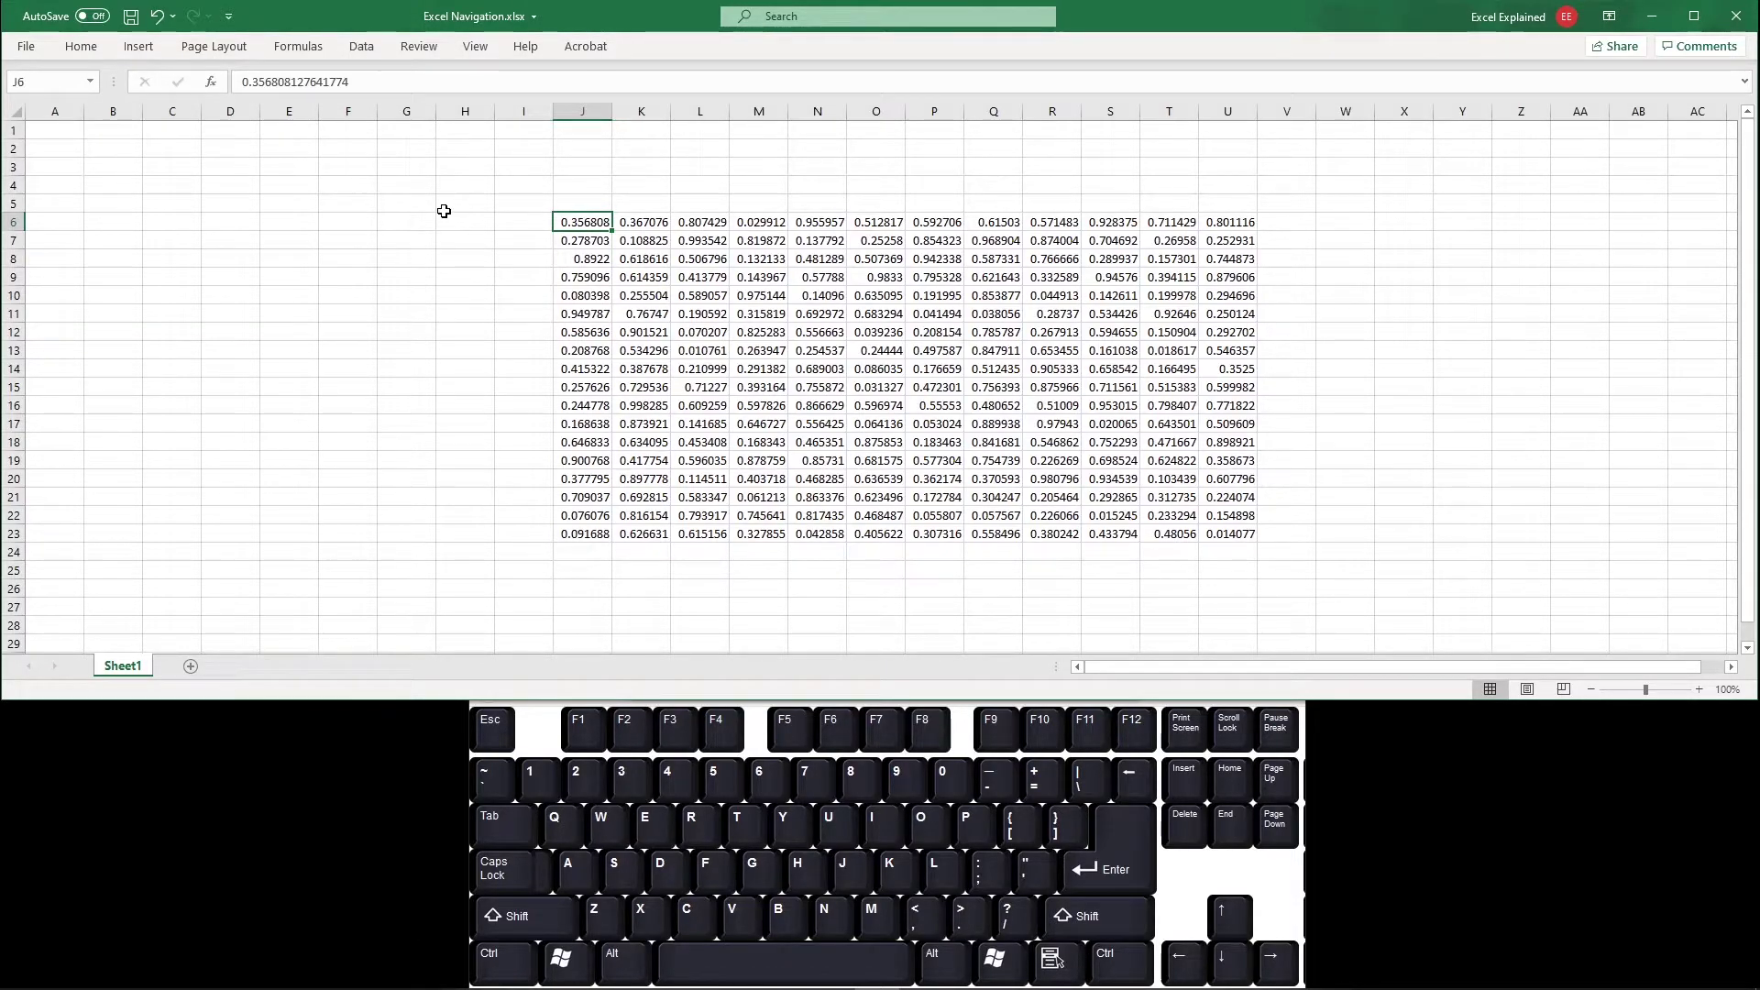
Extend the selection from J6 one cell at a time down to the last number in J23
key("shift")
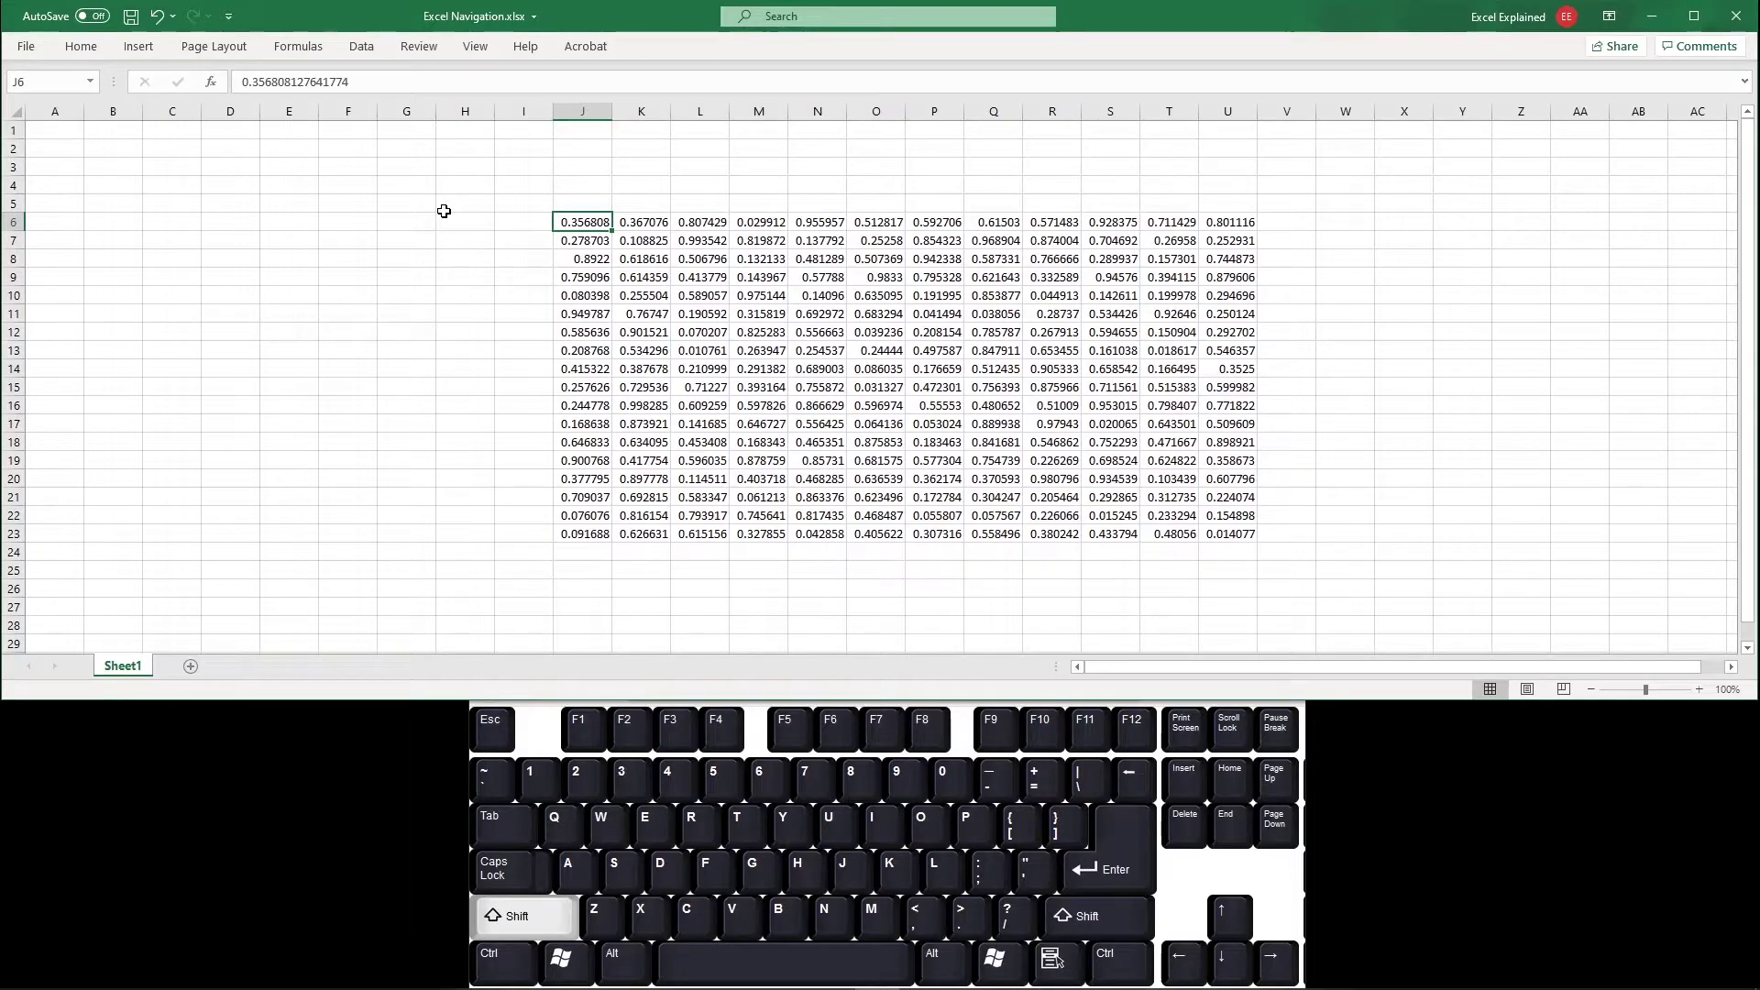
key("shift")
key("shift+Down")
key("shift+Down")
key("shift+Down")
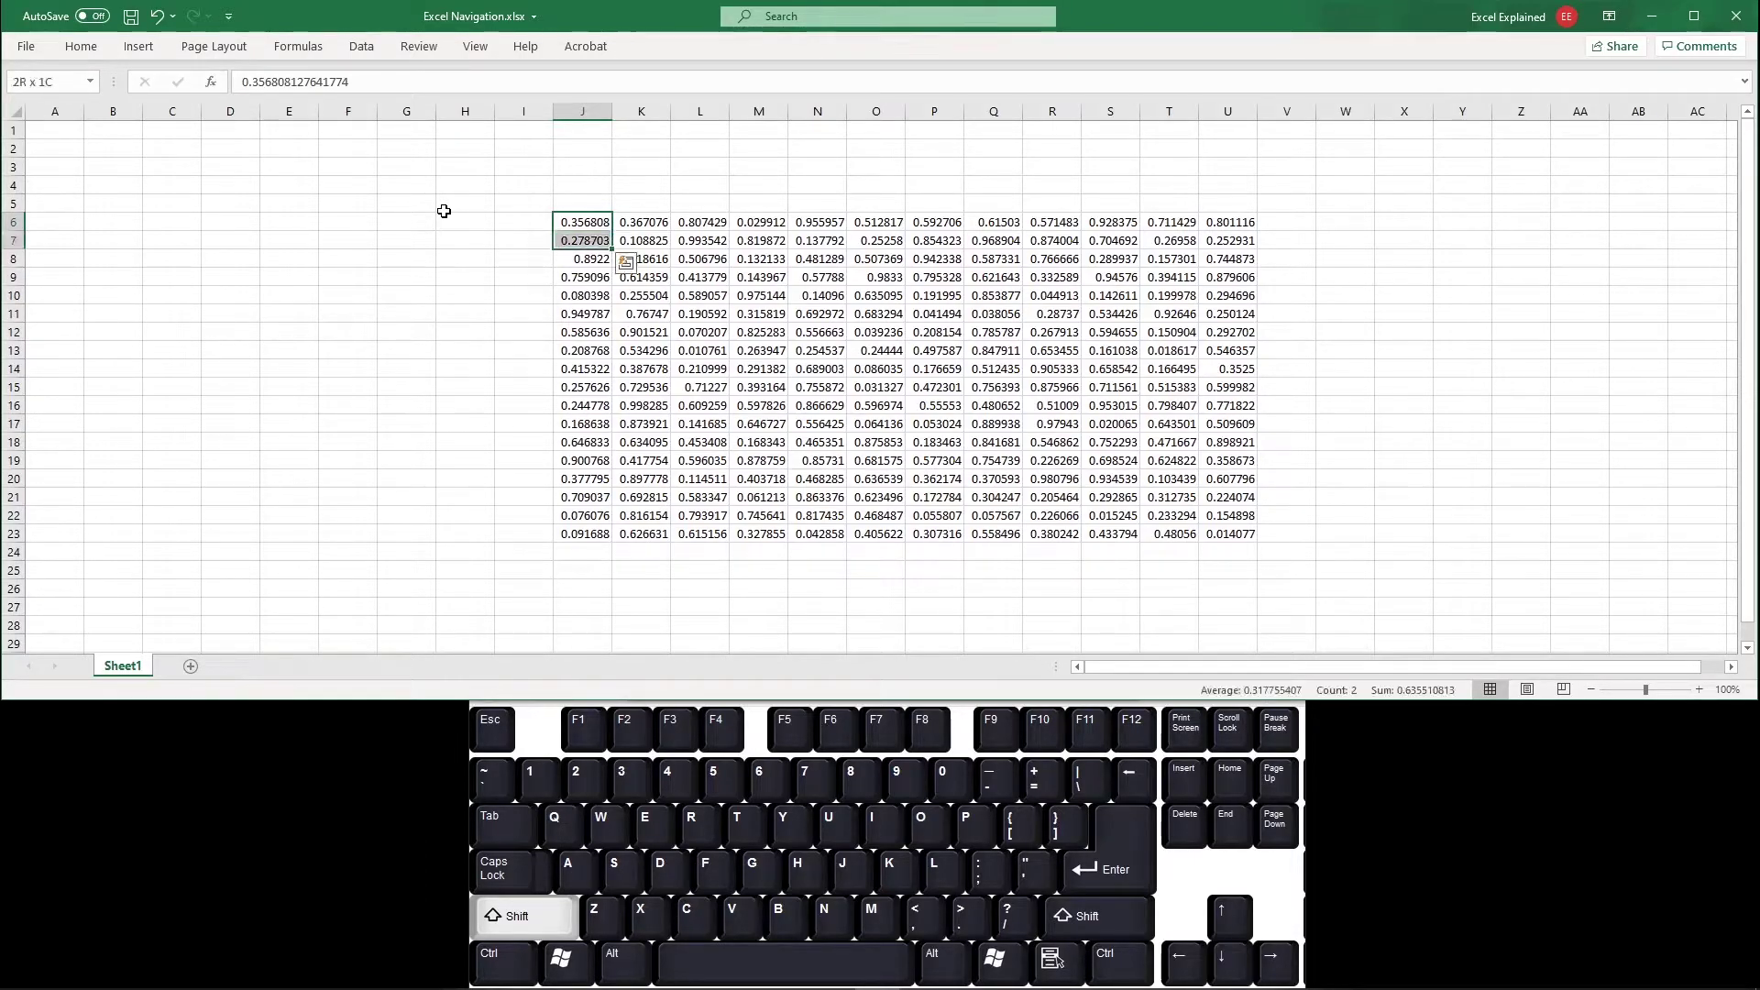
key("shift+Down")
key("shift+Down")
key("shift+Down")
key("shift+Down")
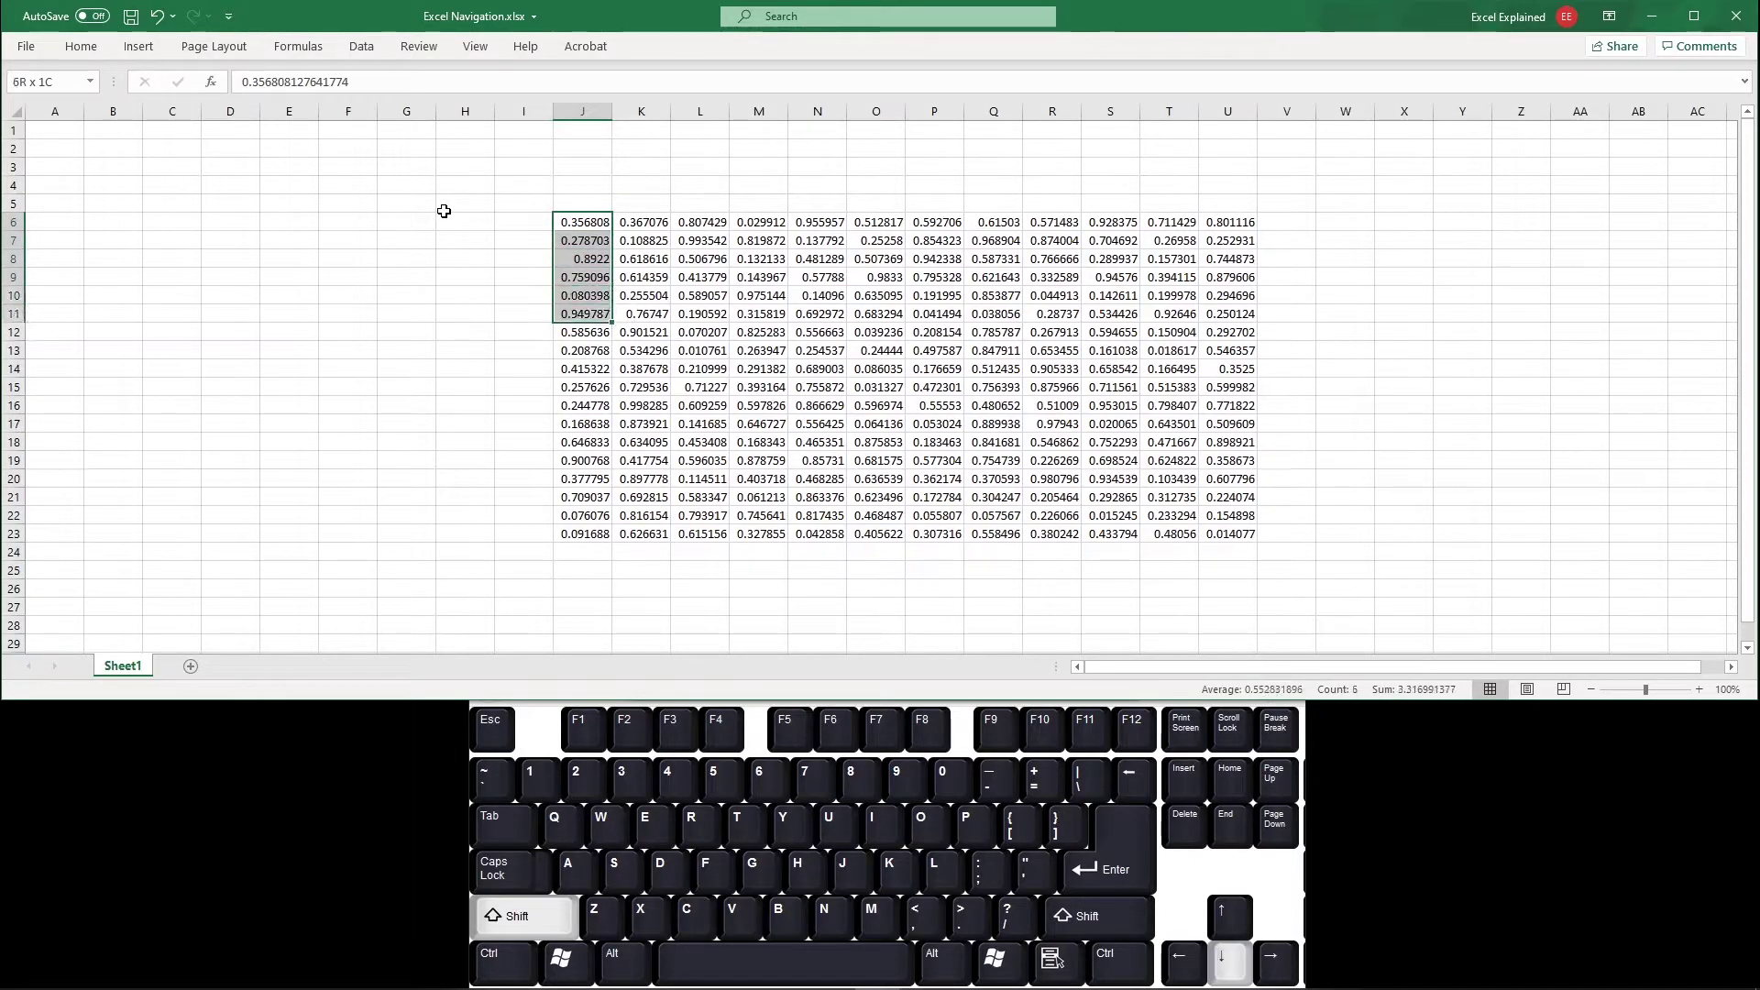
key("shift+Down")
key("shift+Down")
key("shift+Down")
key("shift+Down")
key("shift+Down")
key("shift+Down")
key("shift+Down")
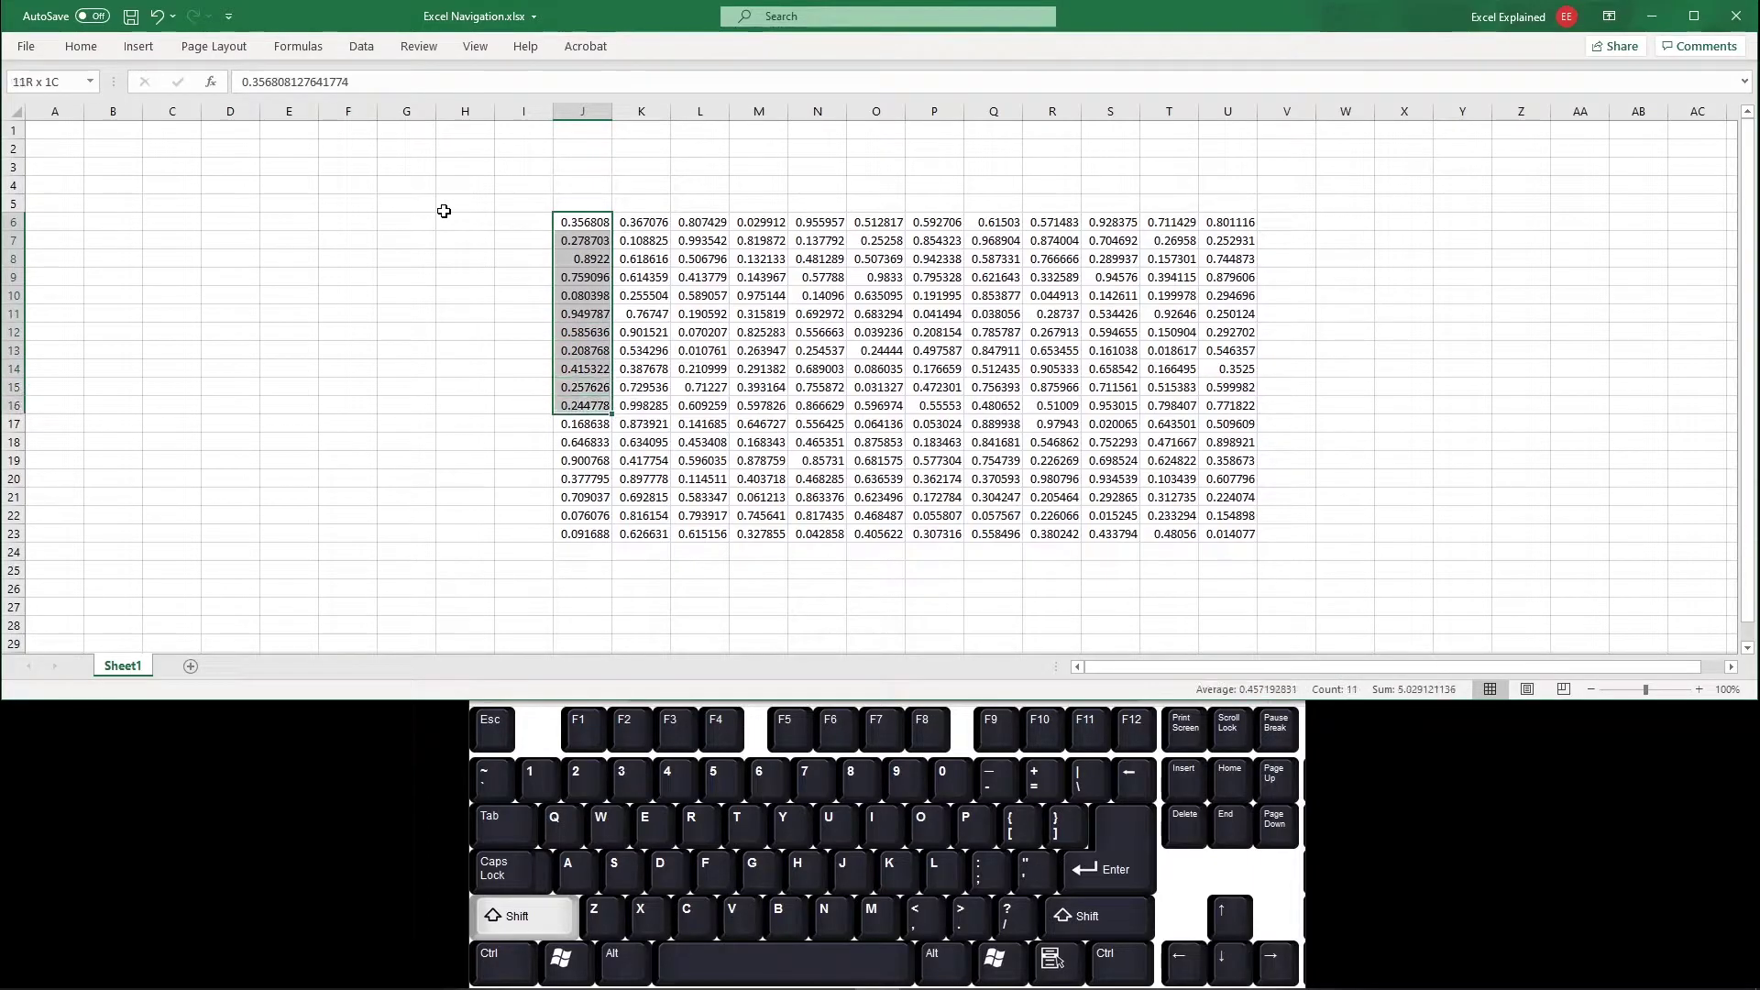
key("shift+Down")
key("shift+Down")
key("shift+Down")
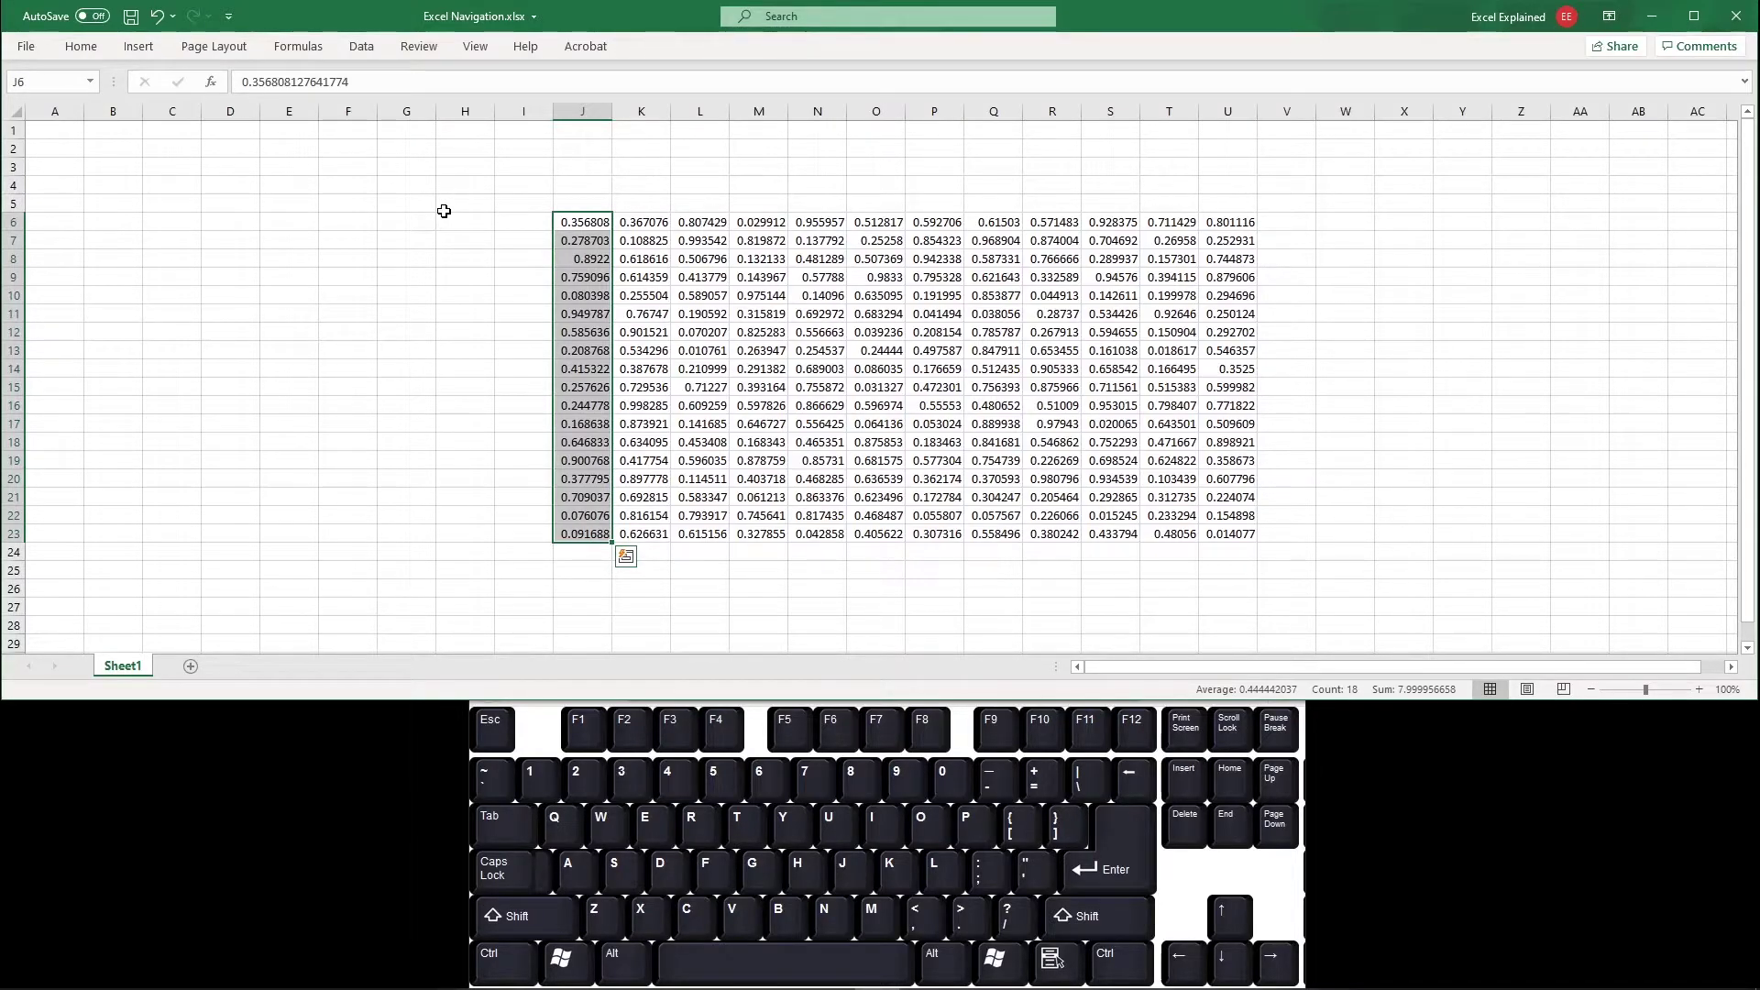
Extend the column J selection past the data to J29, and collapse it to J6
key("shift+Down")
key("shift+Down")
key("shift+Down")
key("shift+Down")
key("shift+Down")
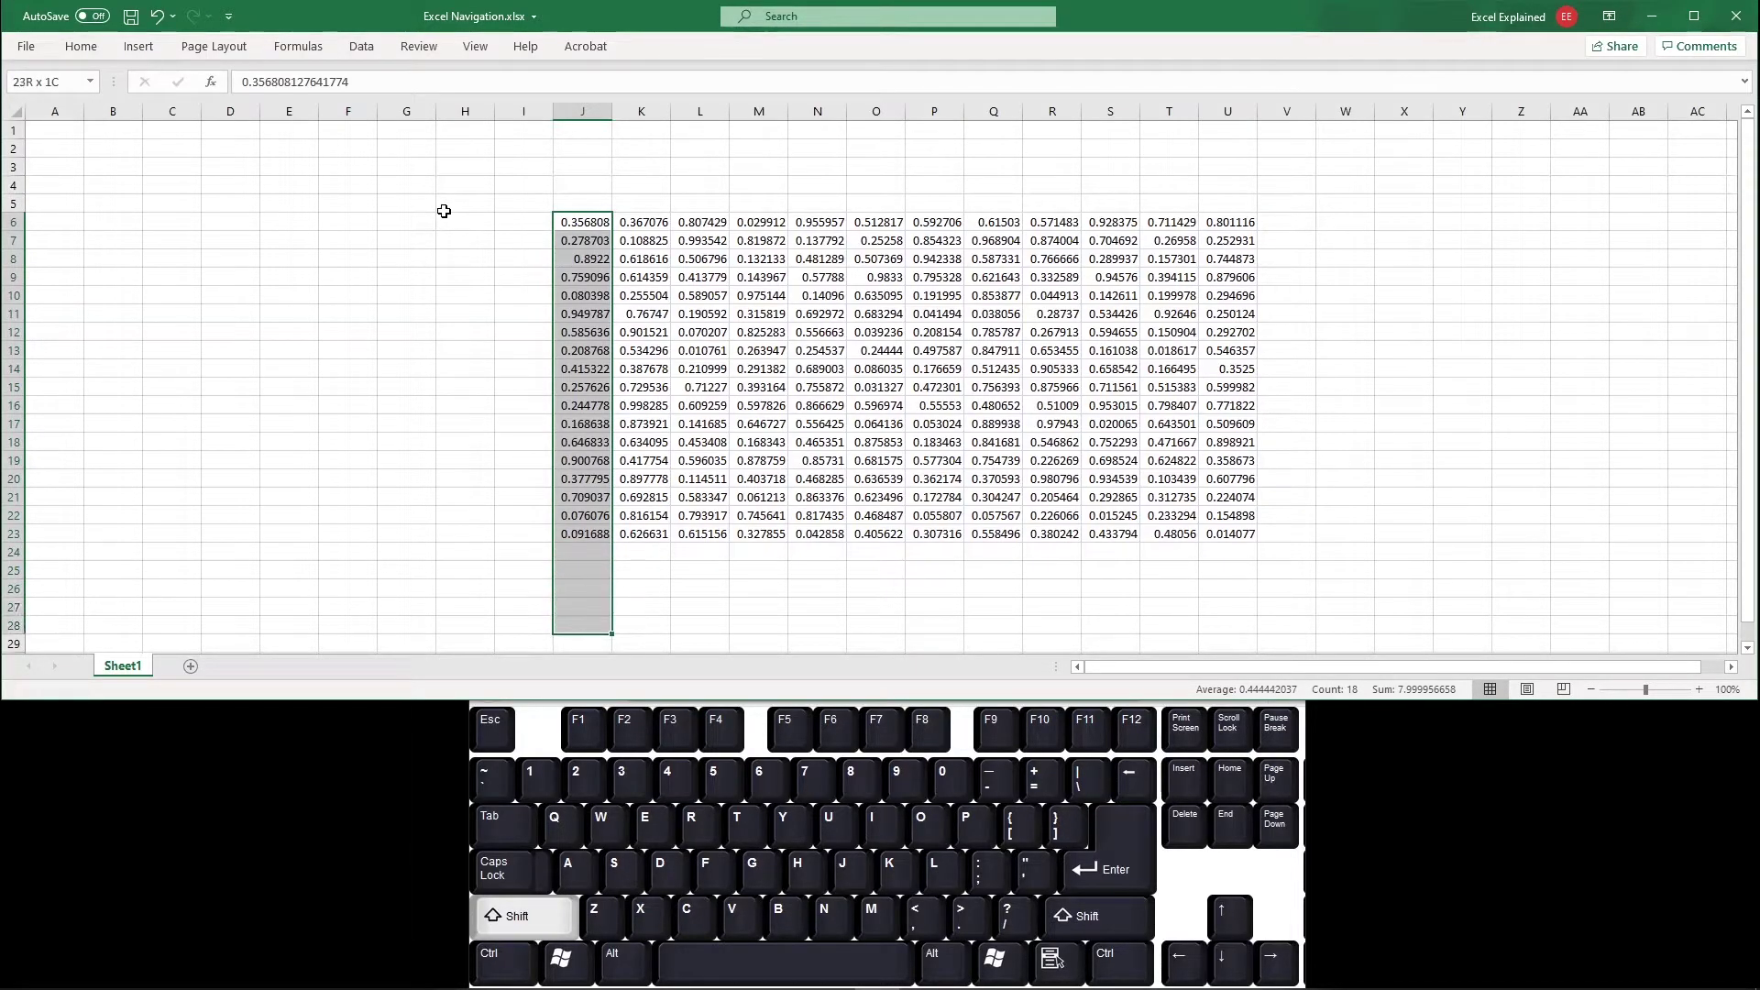
key("shift+Down")
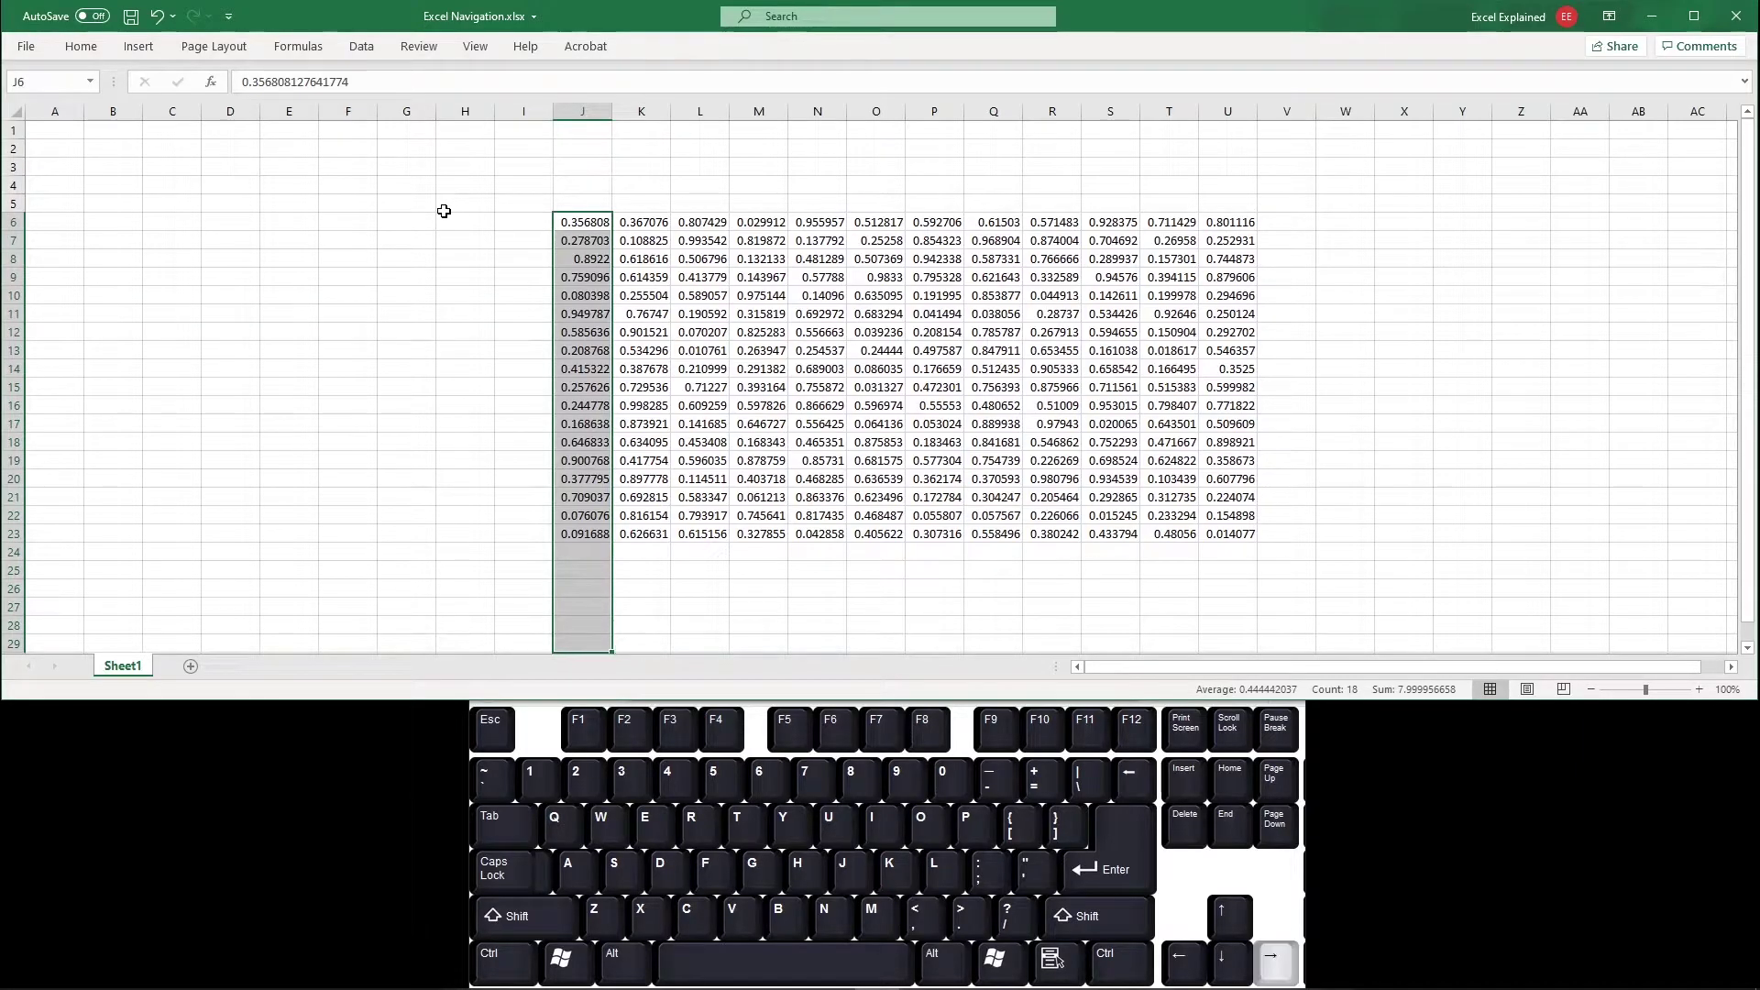
key("shift+BackSpace")
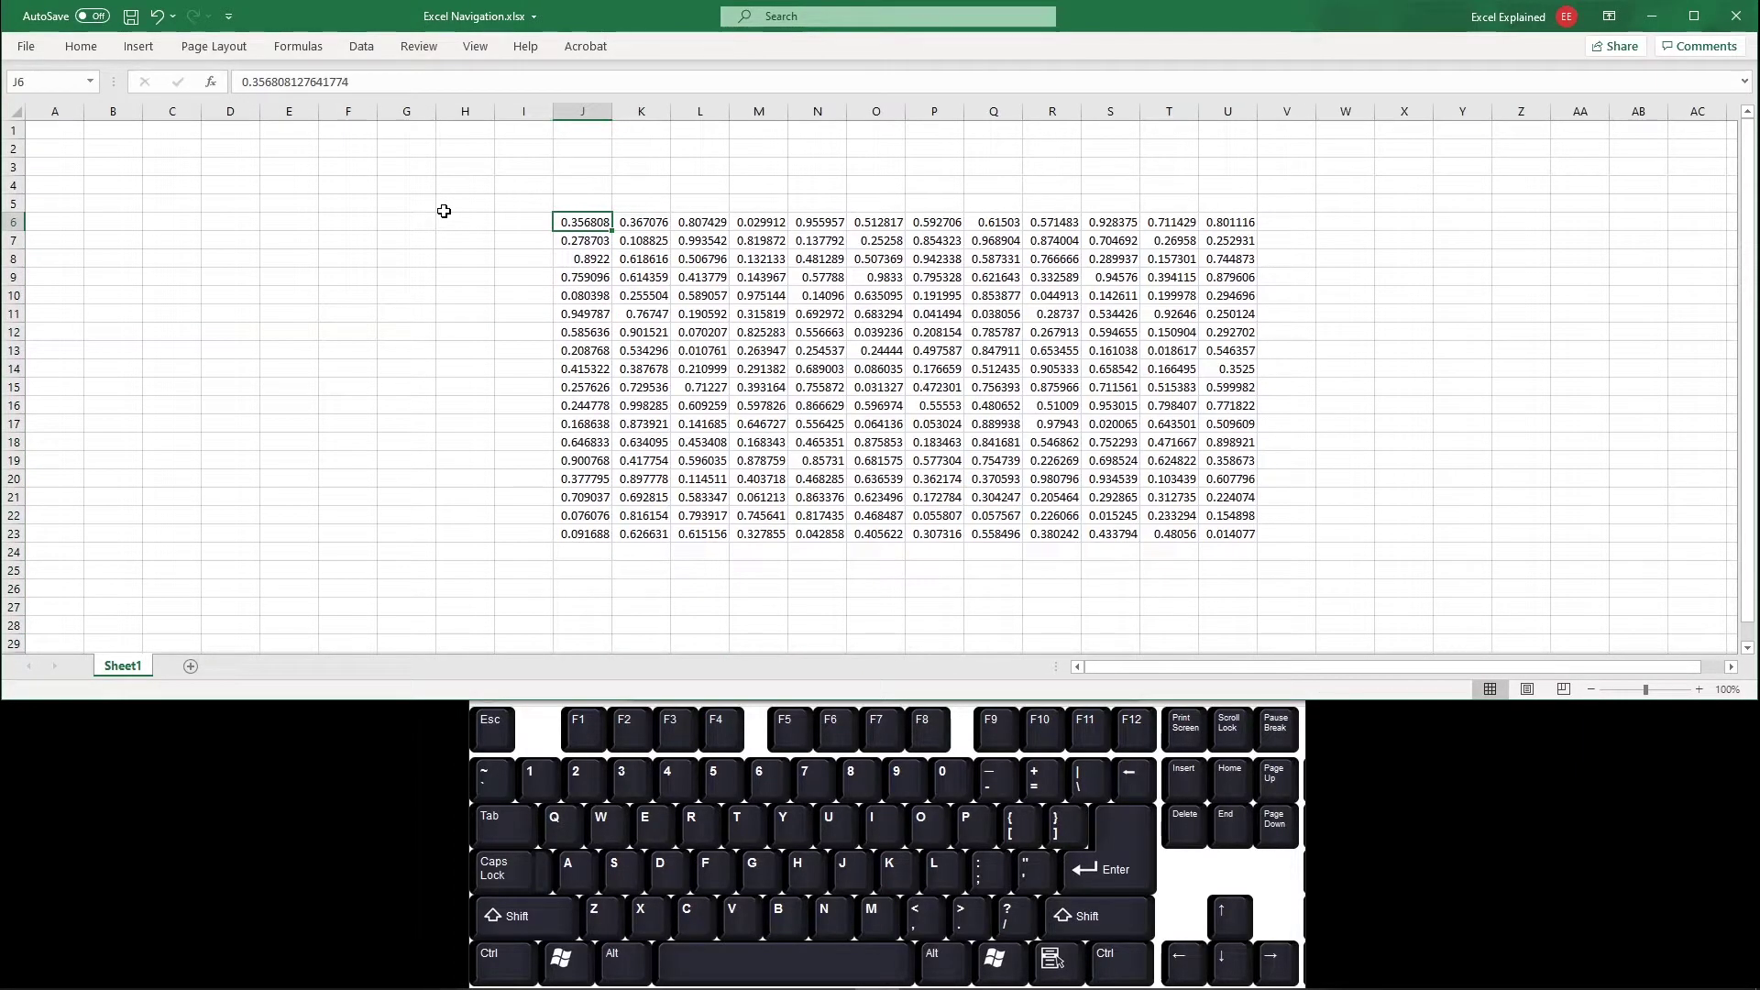
Extend the selection from J6 cell by cell down to J13, and go back to J6 alone
key("ctrl")
key("shift")
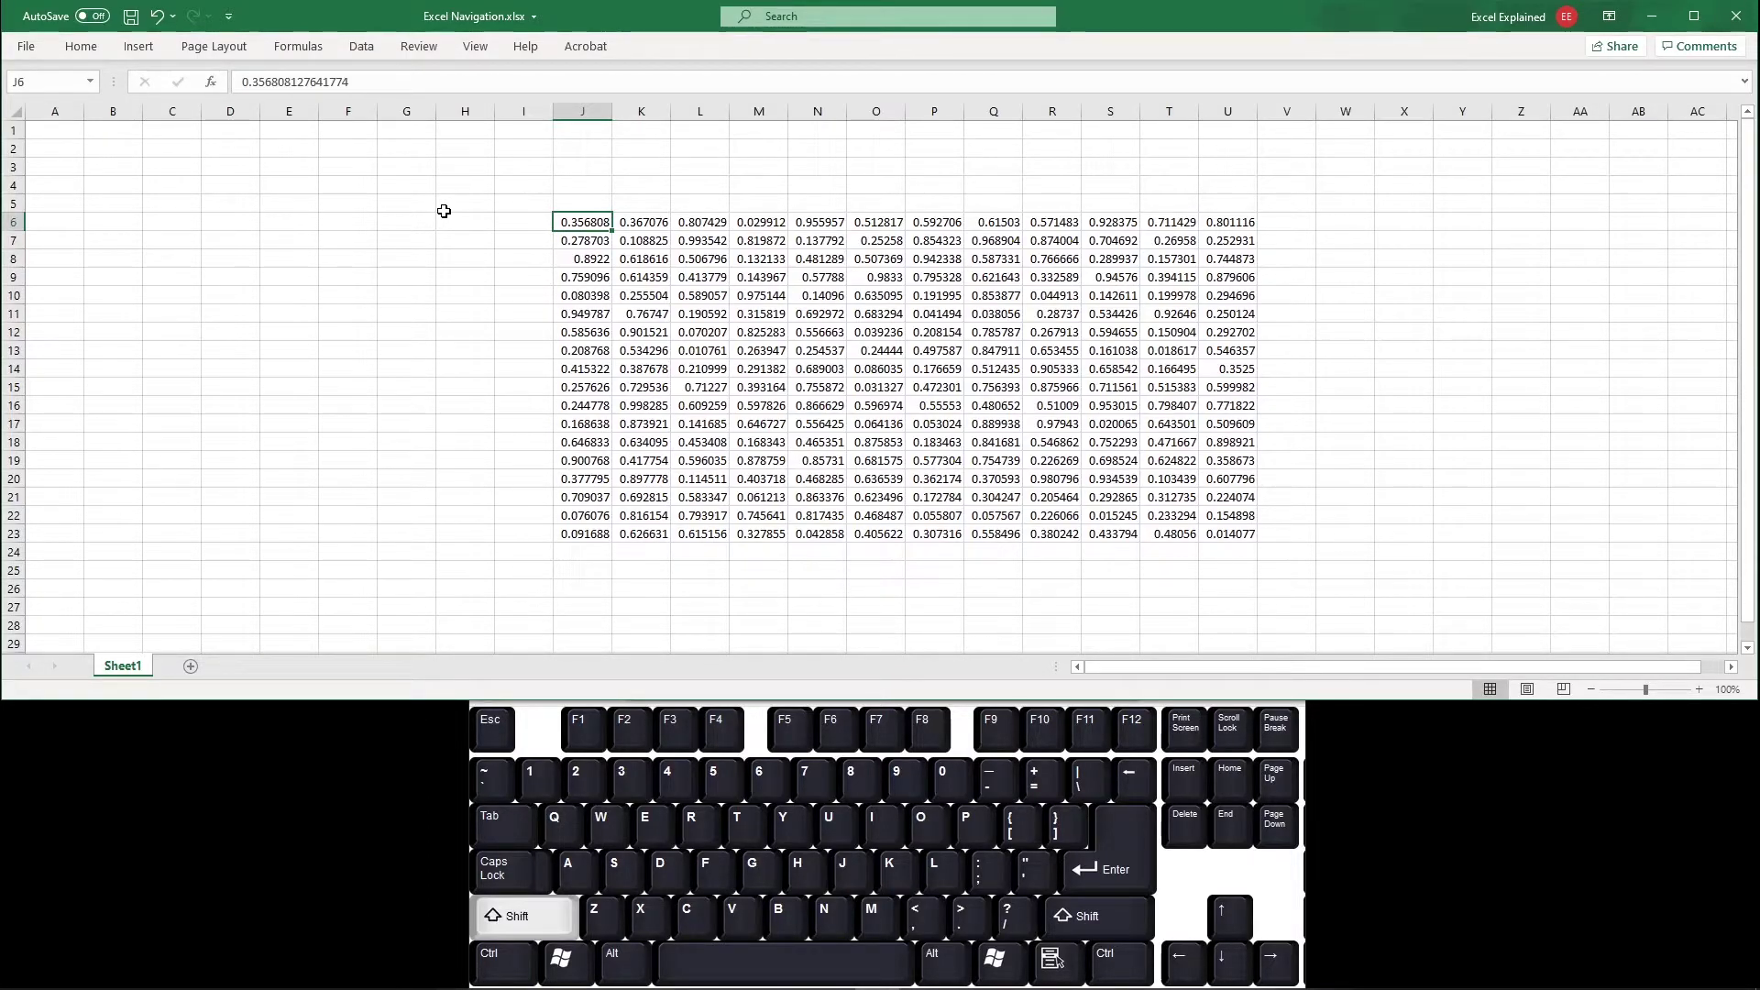
key("shift+Down")
key("shift+Down")
key("shift+Down")
key("shift+Down")
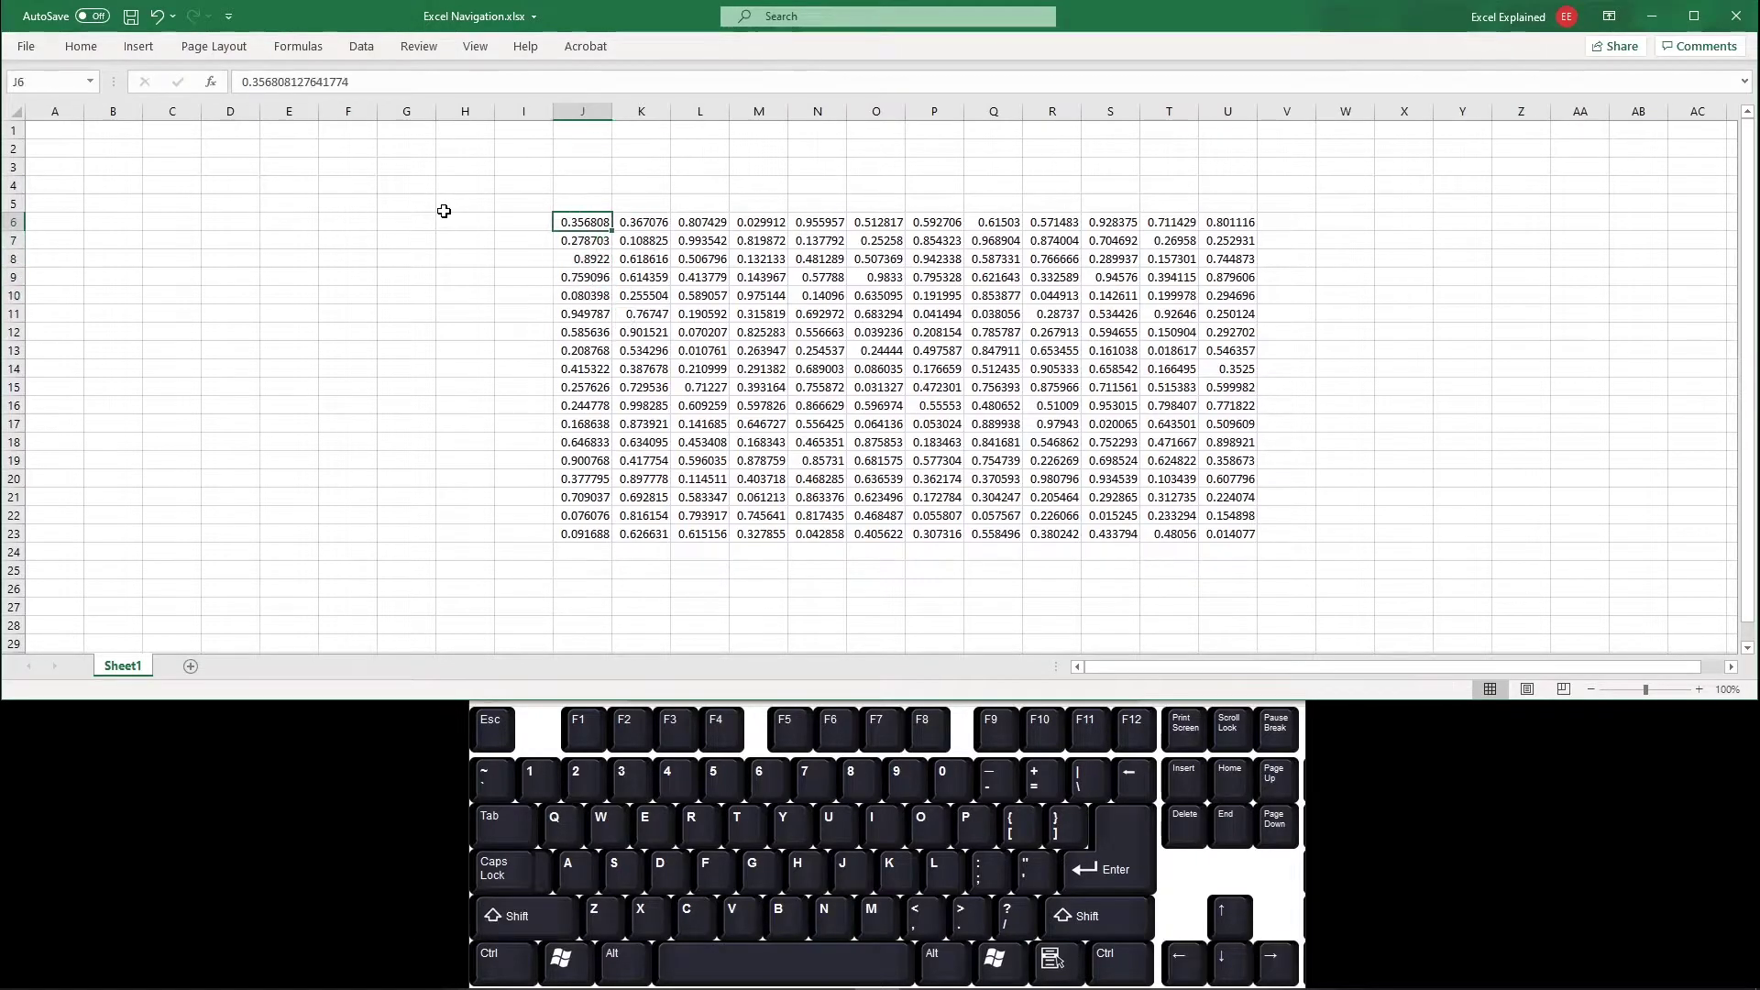
key("ctrl")
key("shift")
key("shift+Down")
key("shift+Down")
key("shift+Down")
key("shift+Down")
key("shift+Down")
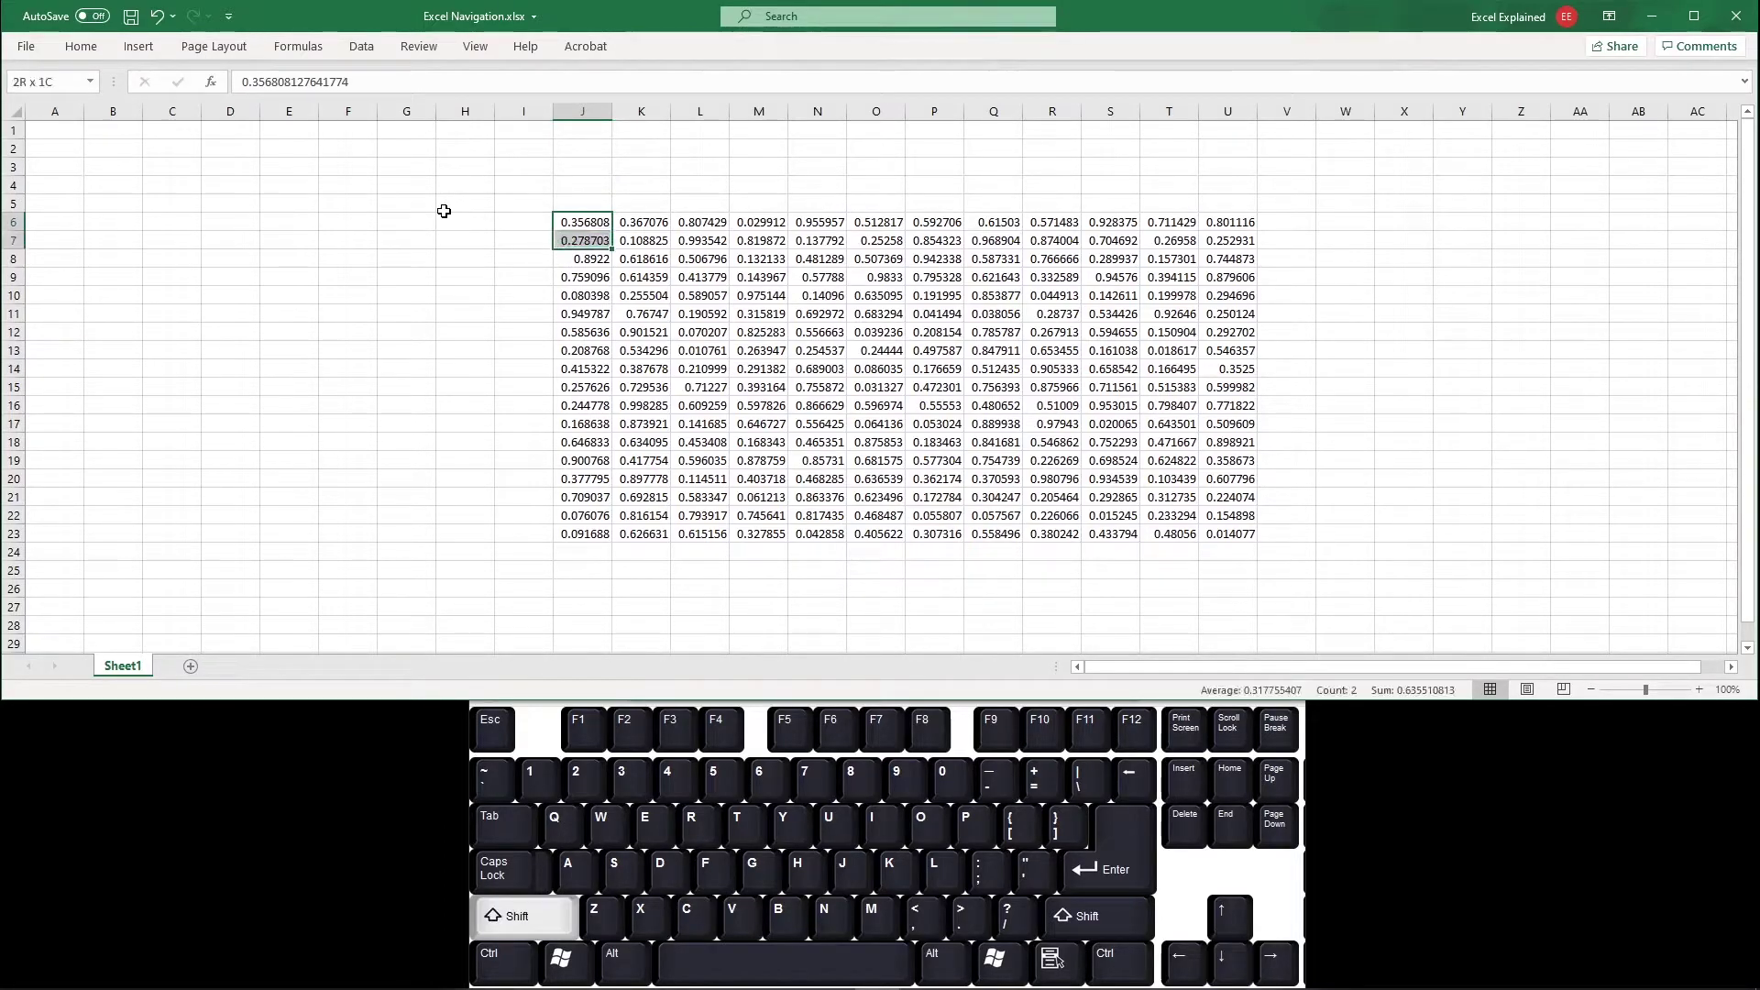
key("shift+Down")
key("shift+Down")
key("shift+Down")
key("shift+Down")
key("shift+Down")
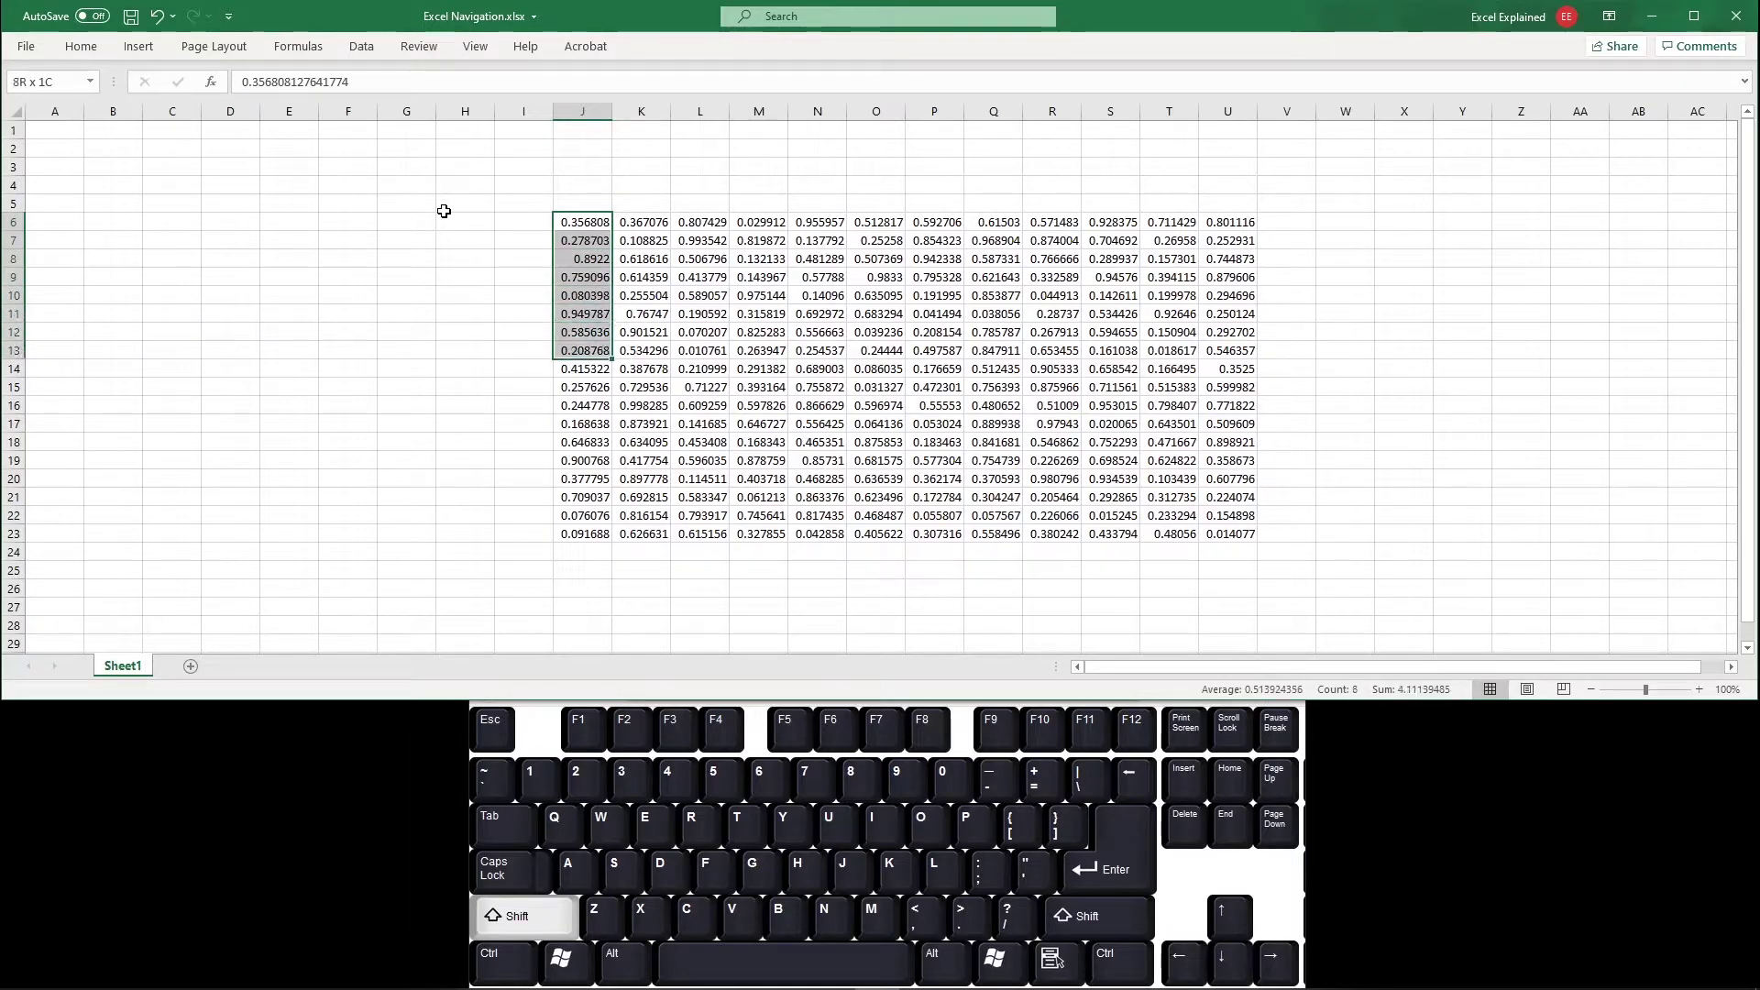
key("Left")
key("Right")
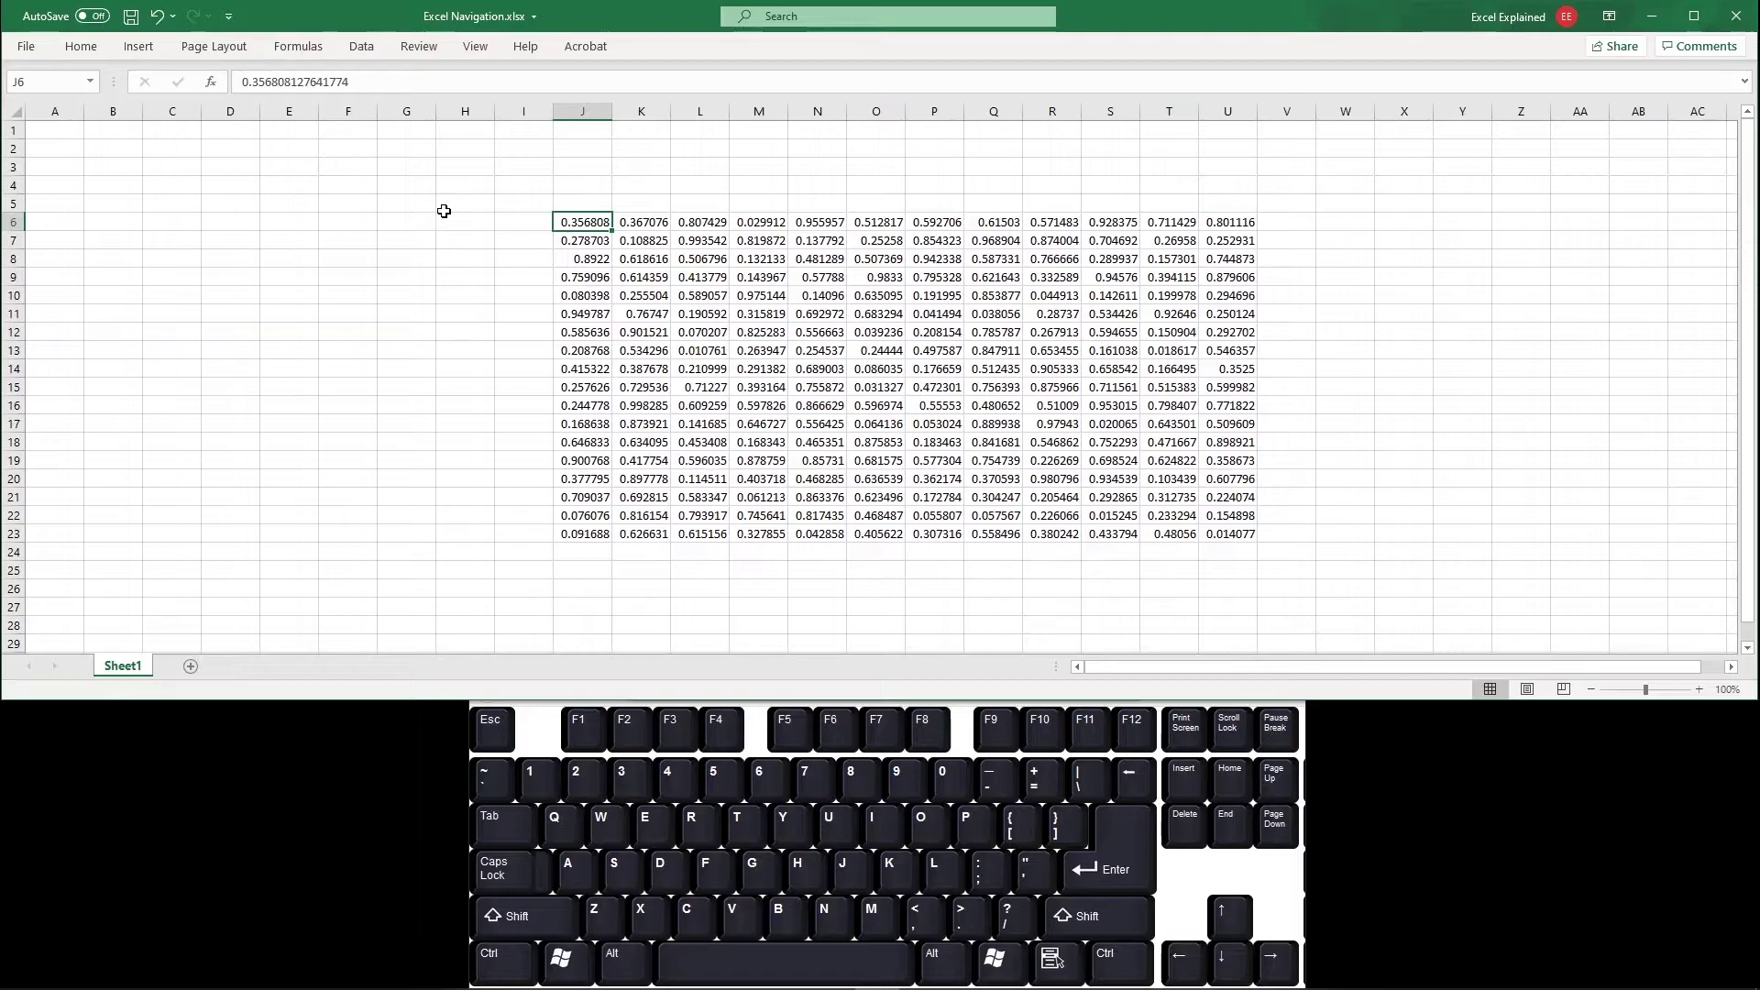
Jump back and forth between the first and last filled cells of column J, J6 and J23, ending on J6
key("ctrl")
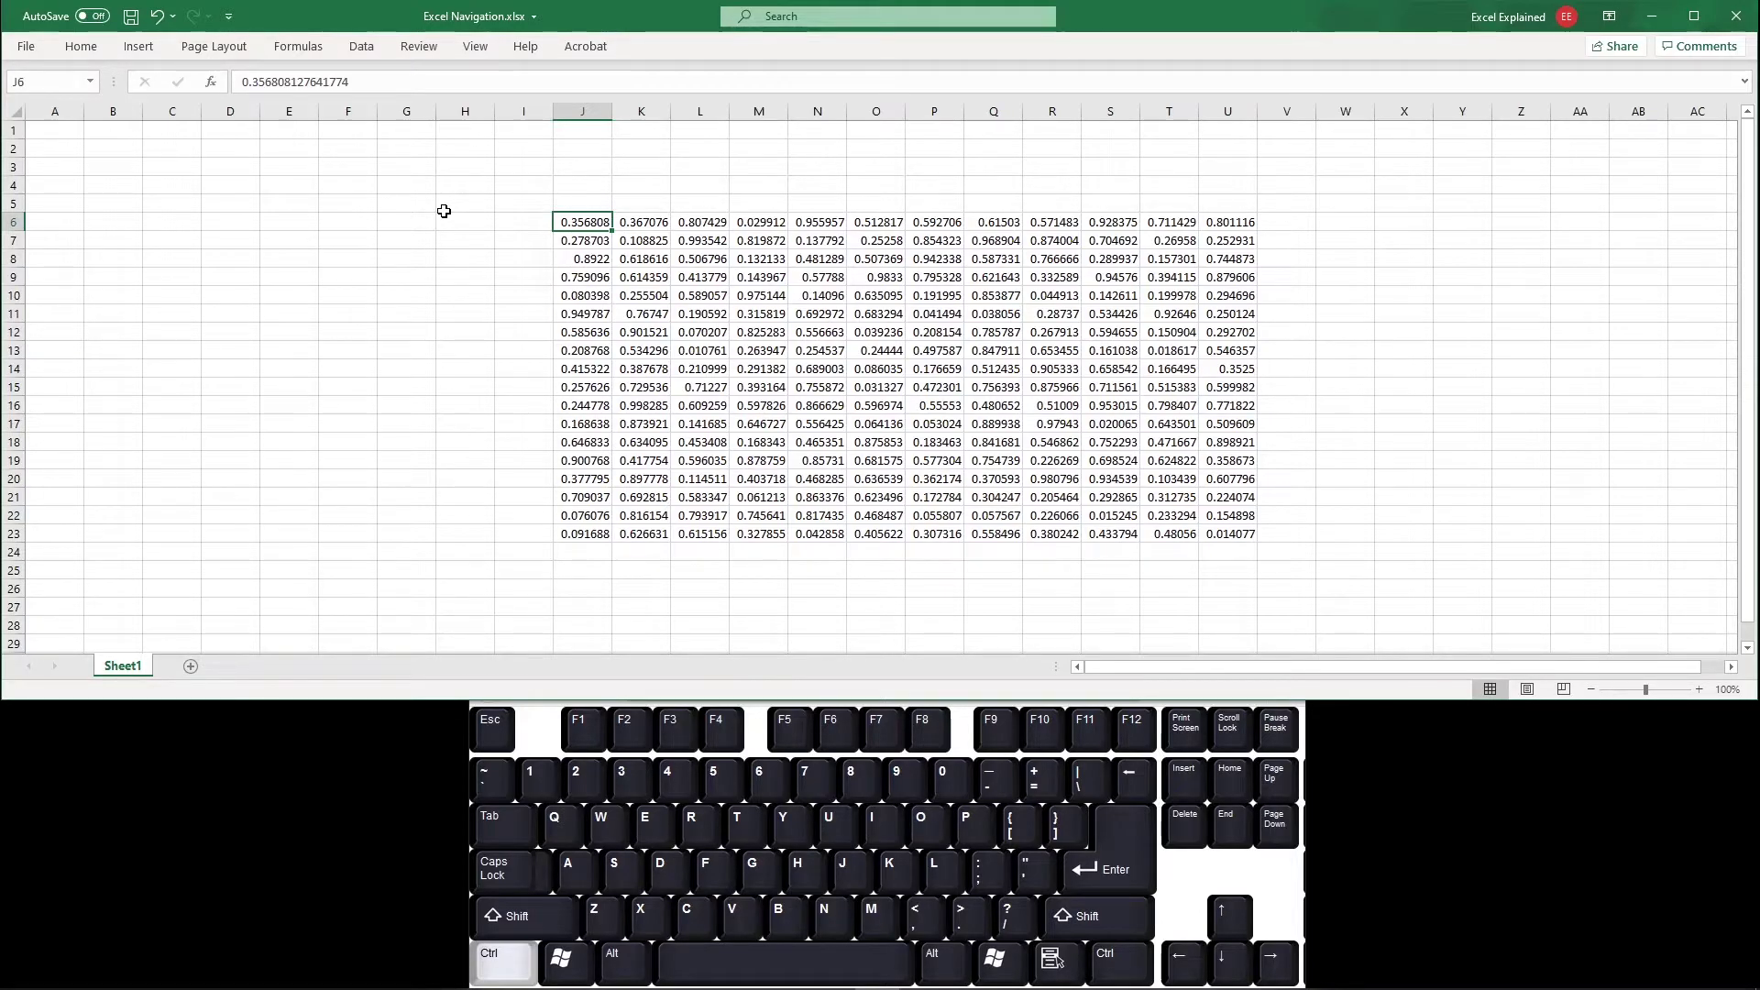
key("ctrl+Down")
key("ctrl+Up")
key("ctrl+Down")
key("ctrl+Up")
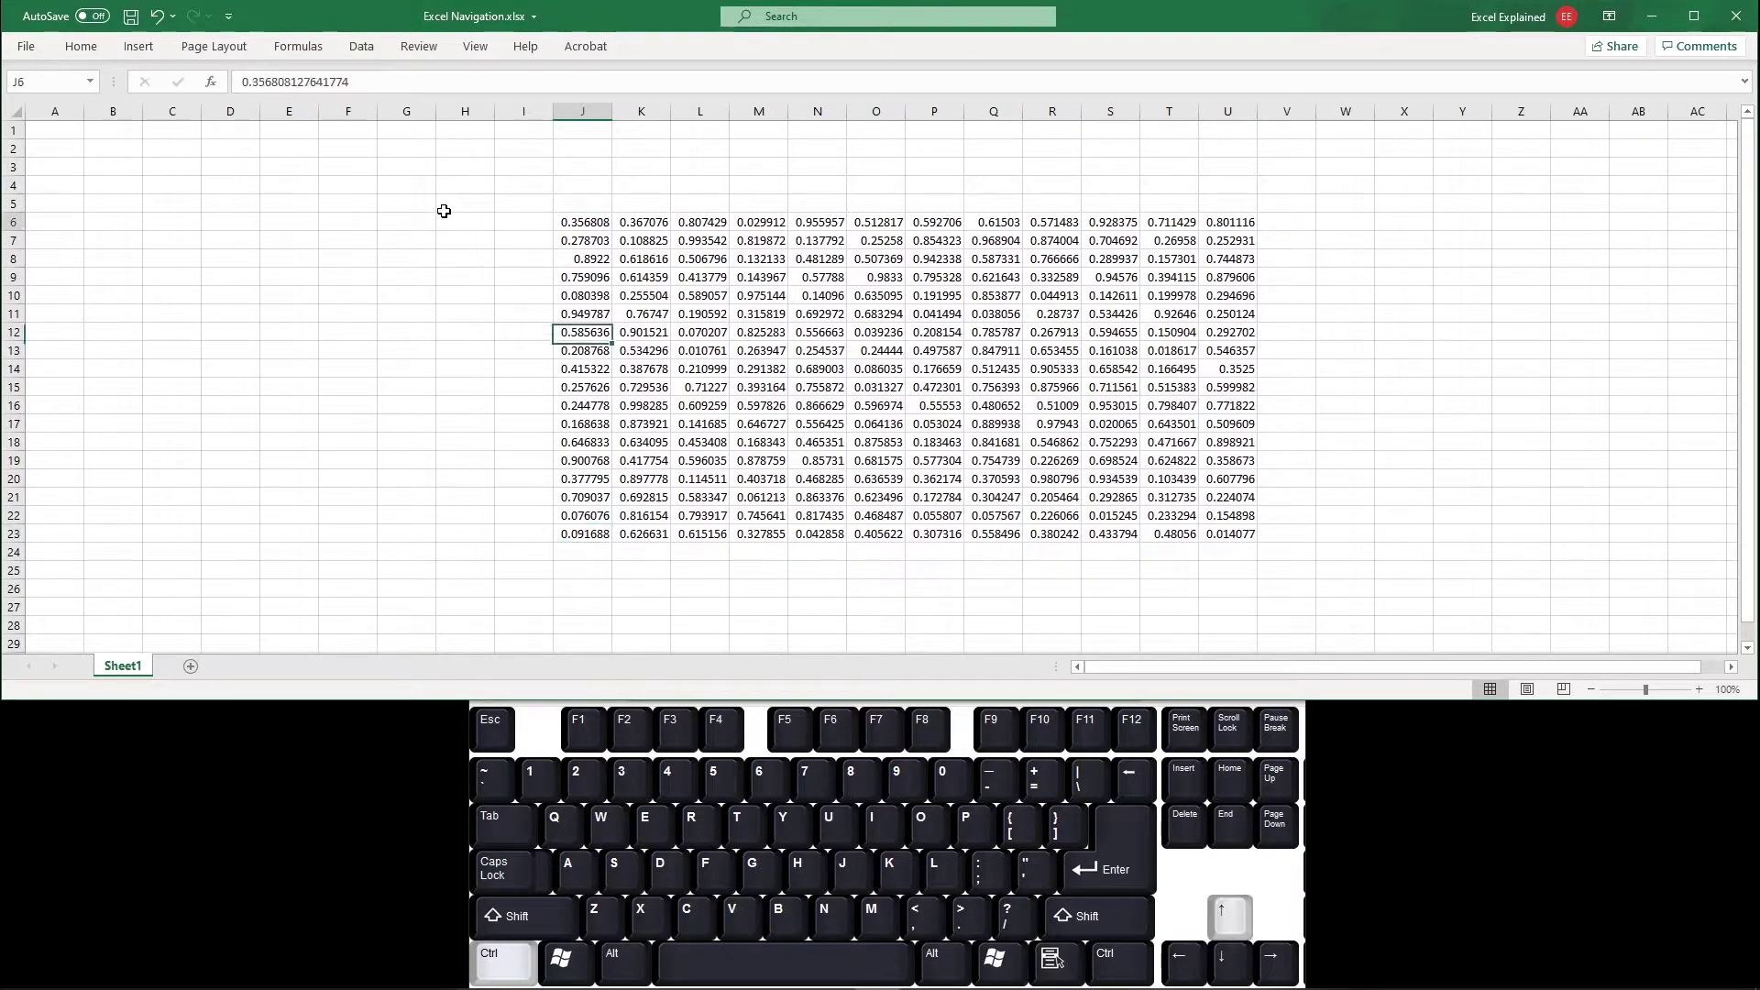
key("ctrl+Down")
key("ctrl+Up")
key("ctrl+Down")
key("ctrl+Up")
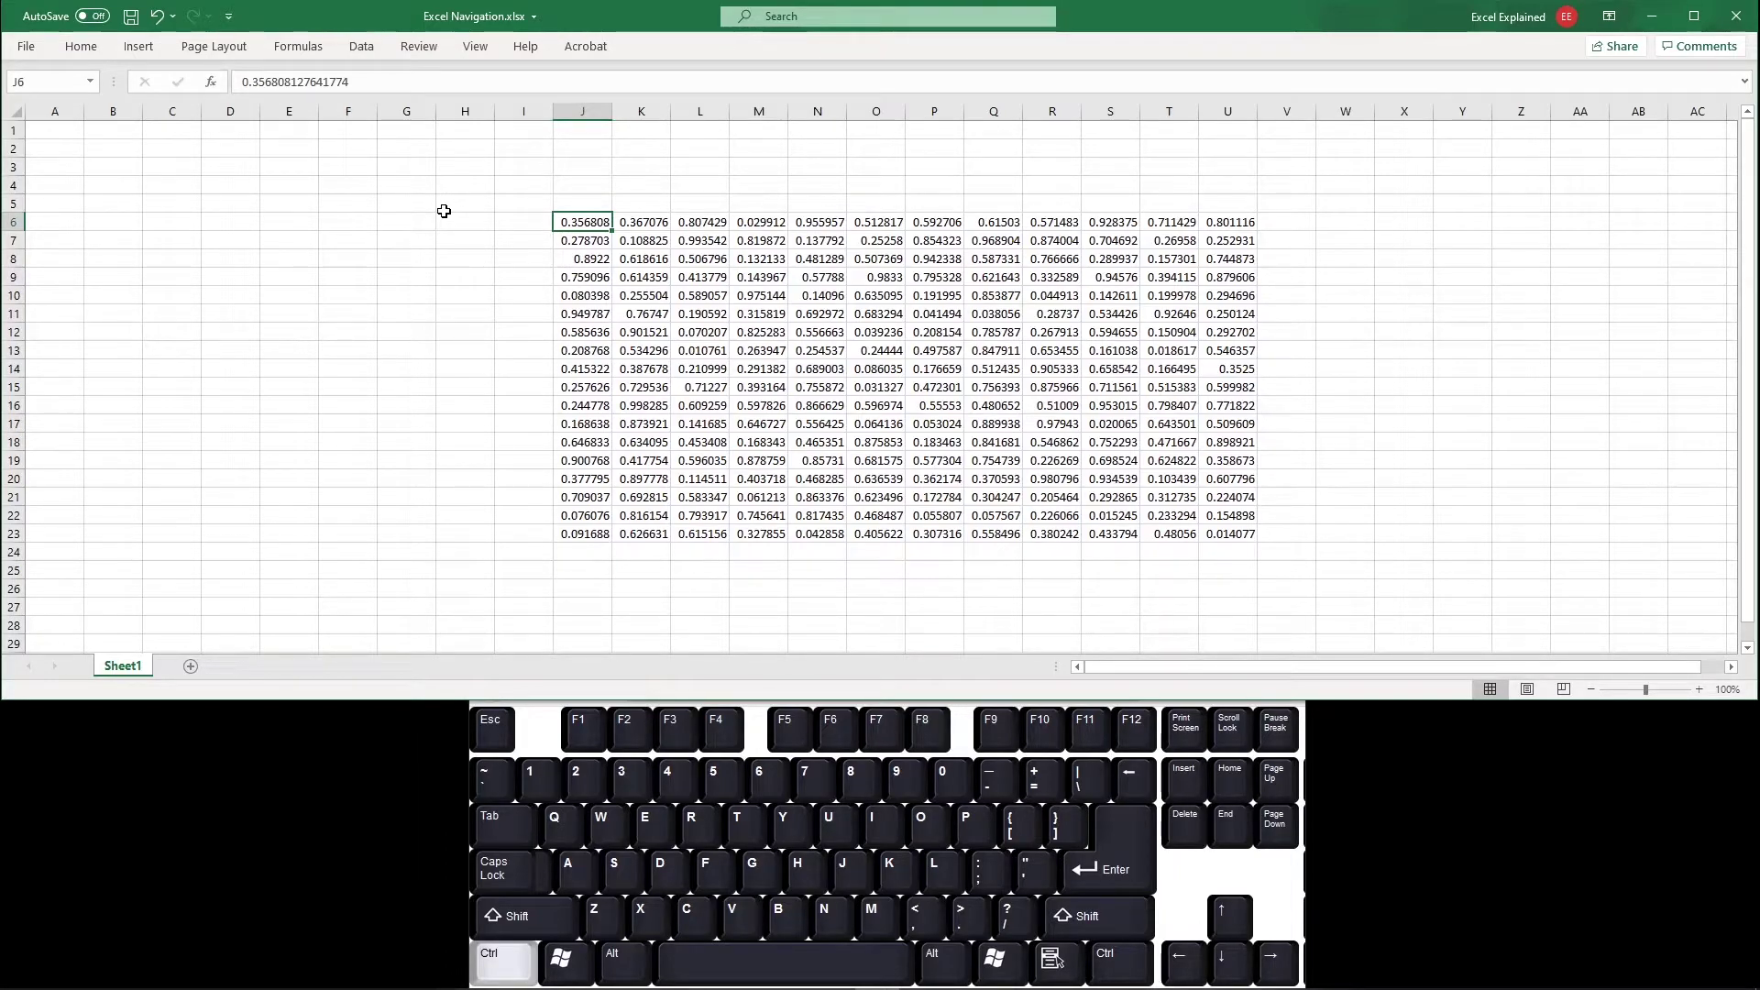
Jump back and forth between both ends of the block's first row, U6 and J6, ending on J6
key("ctrl+Right")
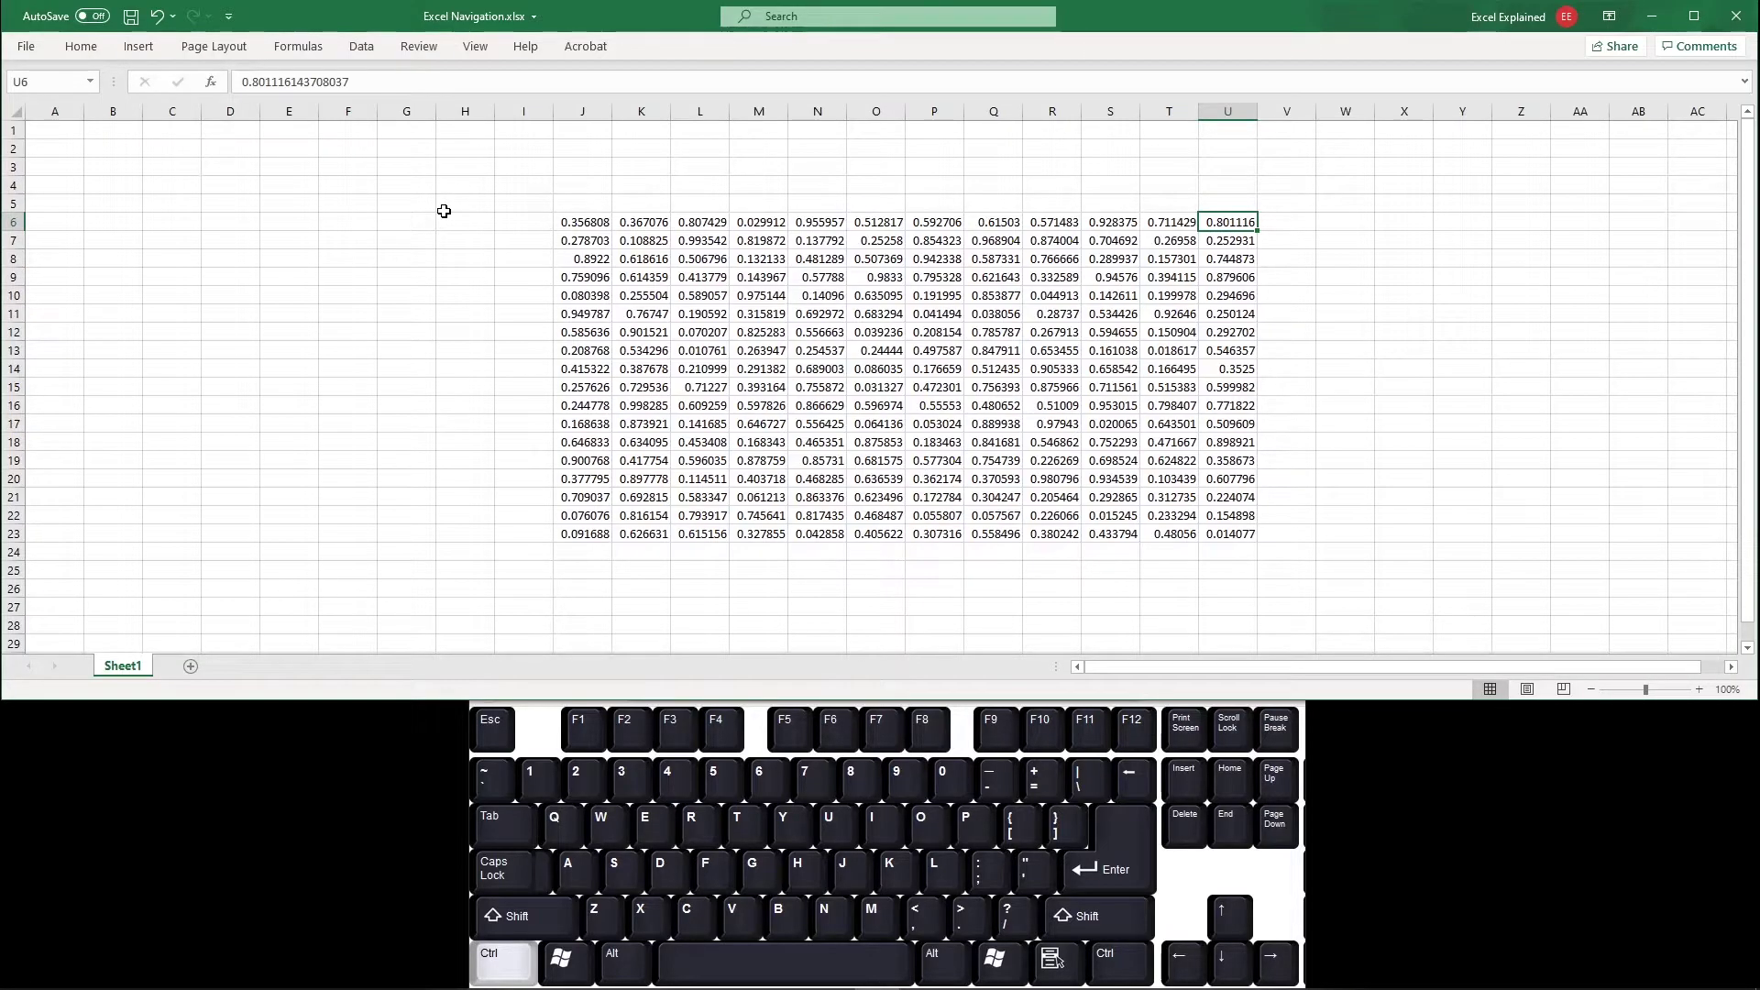
key("ctrl+Left")
key("ctrl+Right")
key("ctrl+Left")
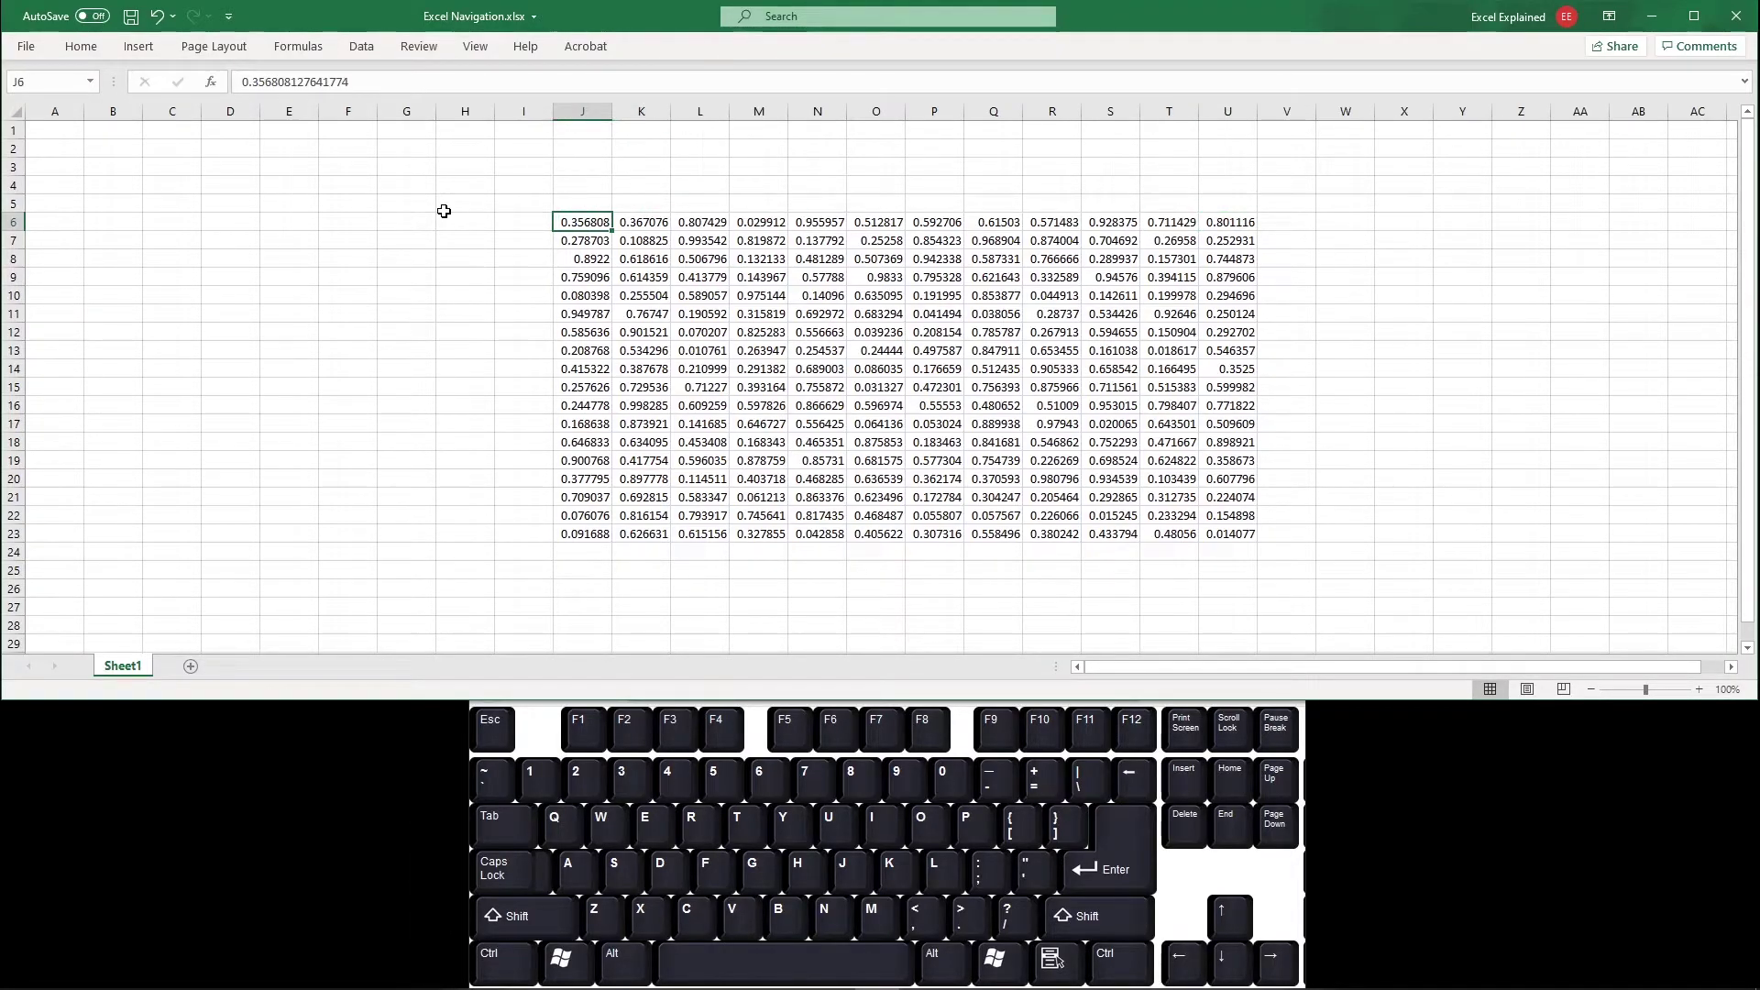
Jump around the block's corner cells J23, U23, U6 and J6 in both directions, ending on J6
key("ctrl+Down")
key("ctrl+Right")
key("ctrl+Up")
key("ctrl+Left")
key("ctrl+Right")
key("ctrl+Down")
key("ctrl+Left")
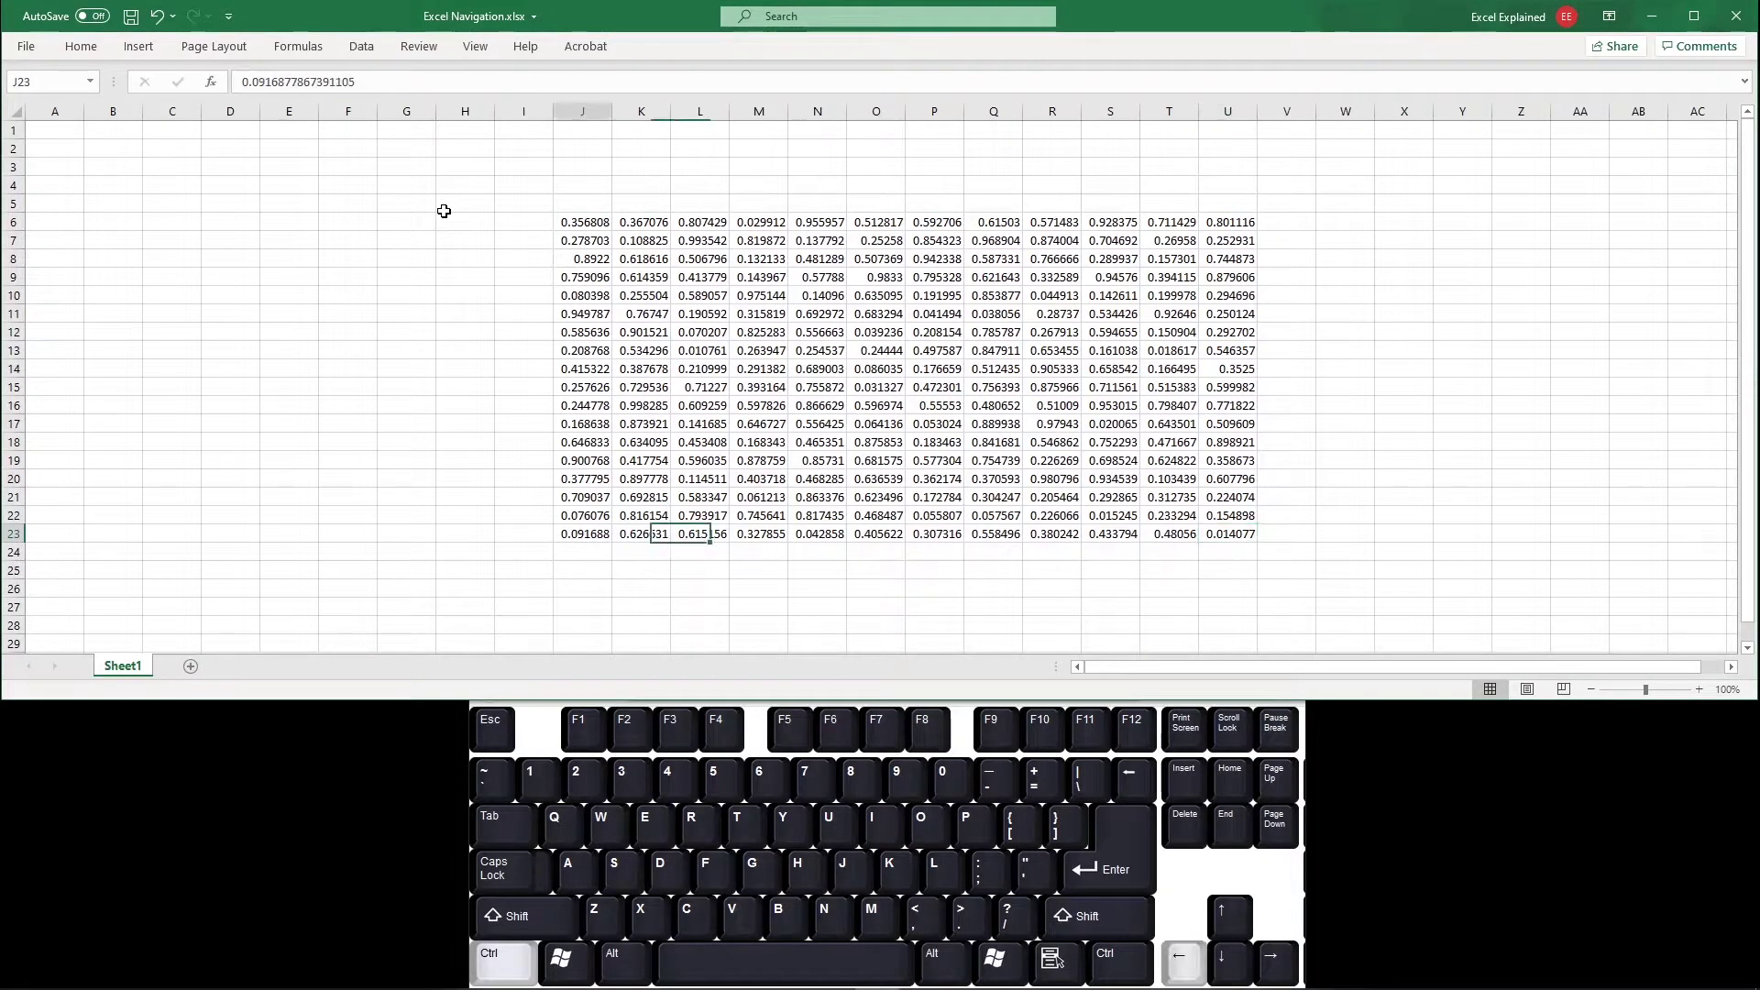
key("ctrl+Up")
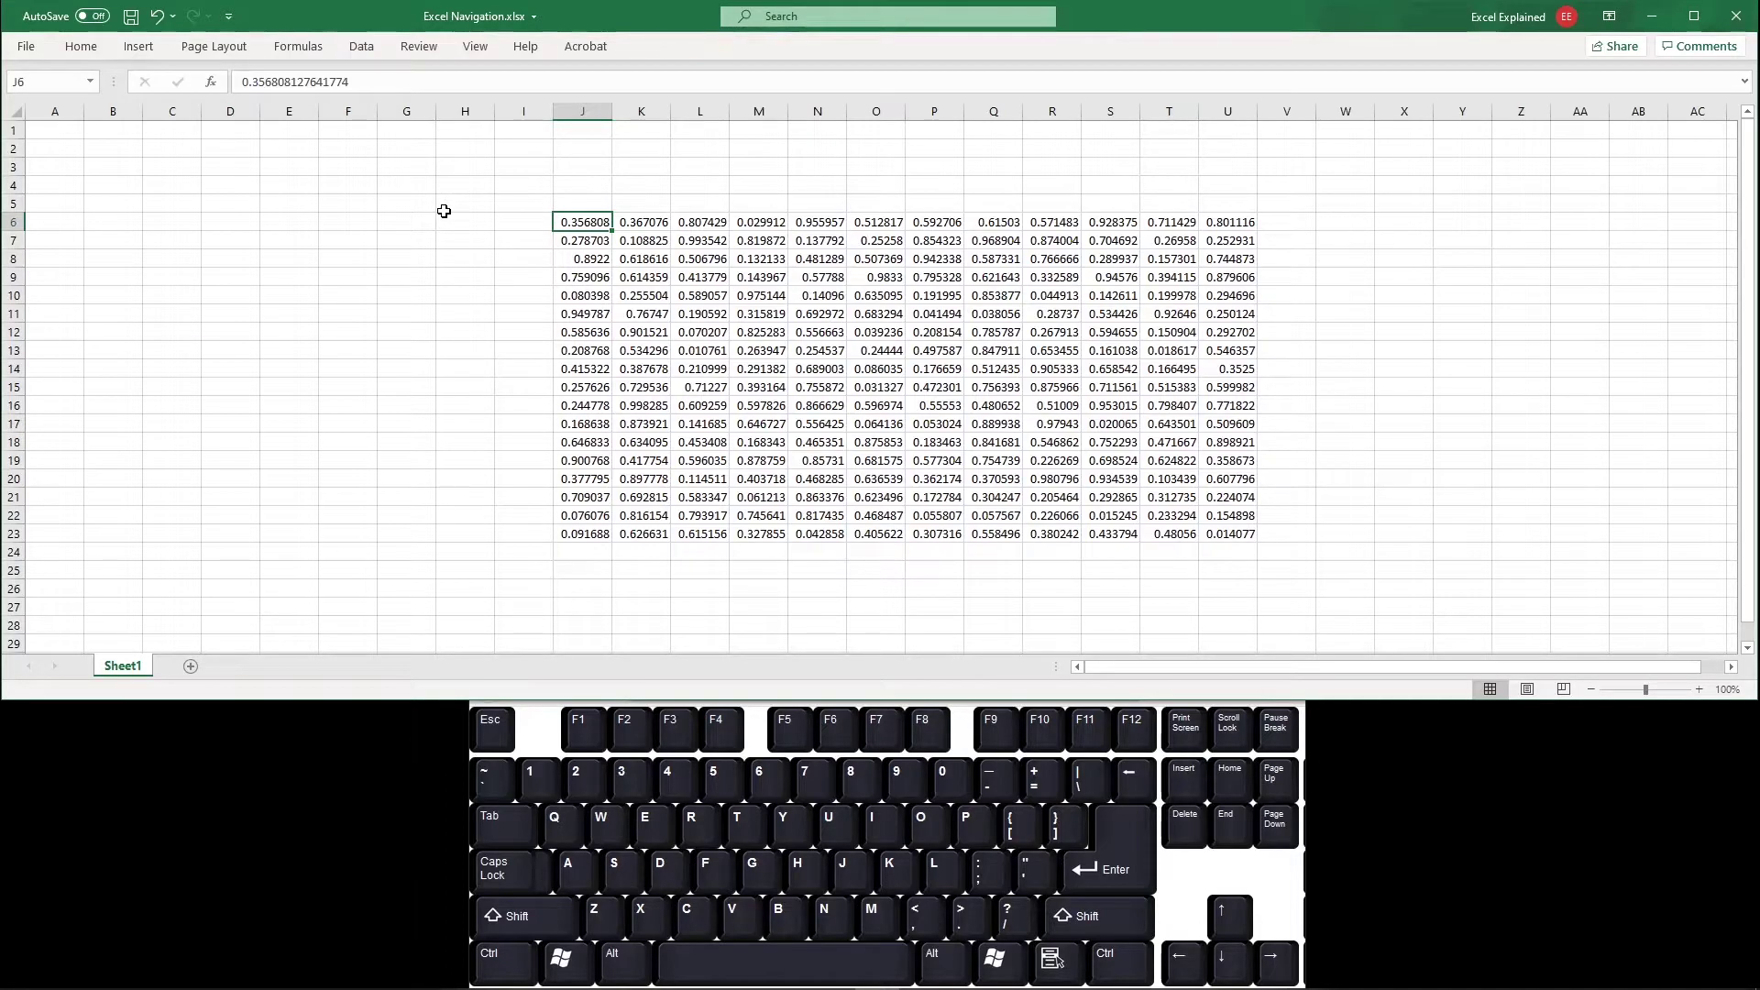
Extend the selection from J6 one row at a time down column J, and reselect J6 alone
key("Left")
mouse_move(583, 222)
left_mouse_down()
mouse_move(587, 539)
mouse_move(583, 225)
left_mouse_up()
key("shift")
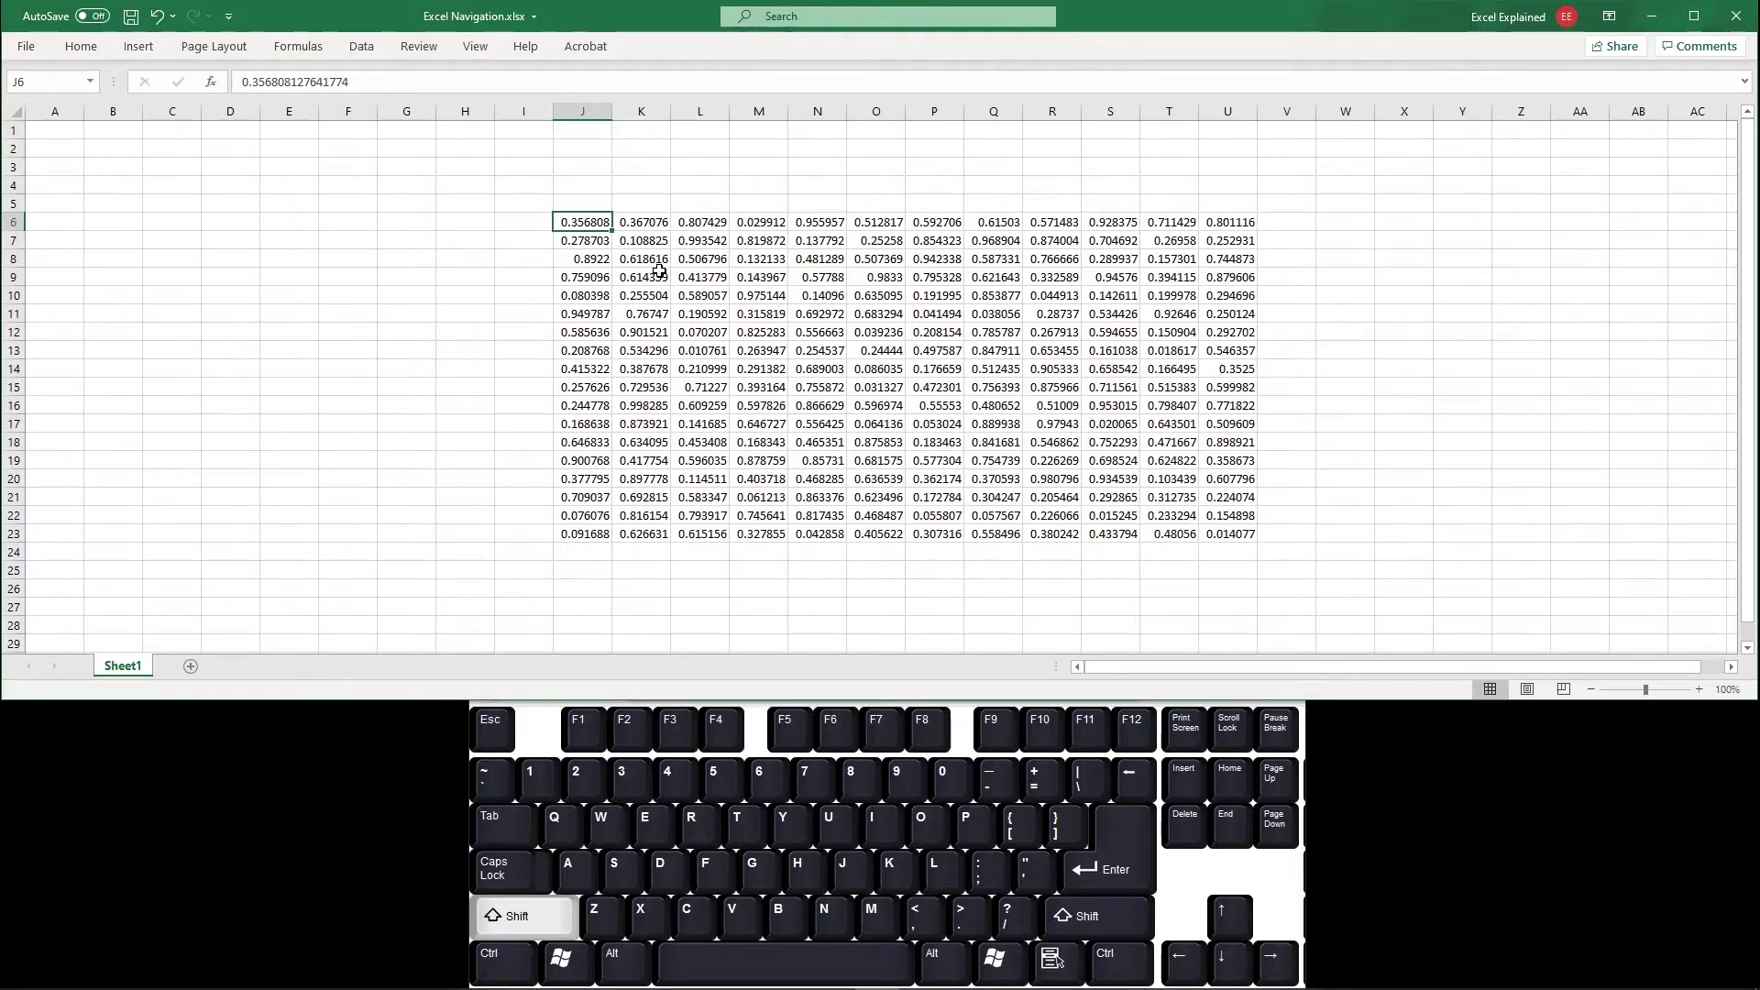
key("shift+Down")
key("shift+Down")
key("shift+Down")
key("shift+Down")
key("shift+Down")
key("shift+Down")
key("shift+Down")
key("shift+Down")
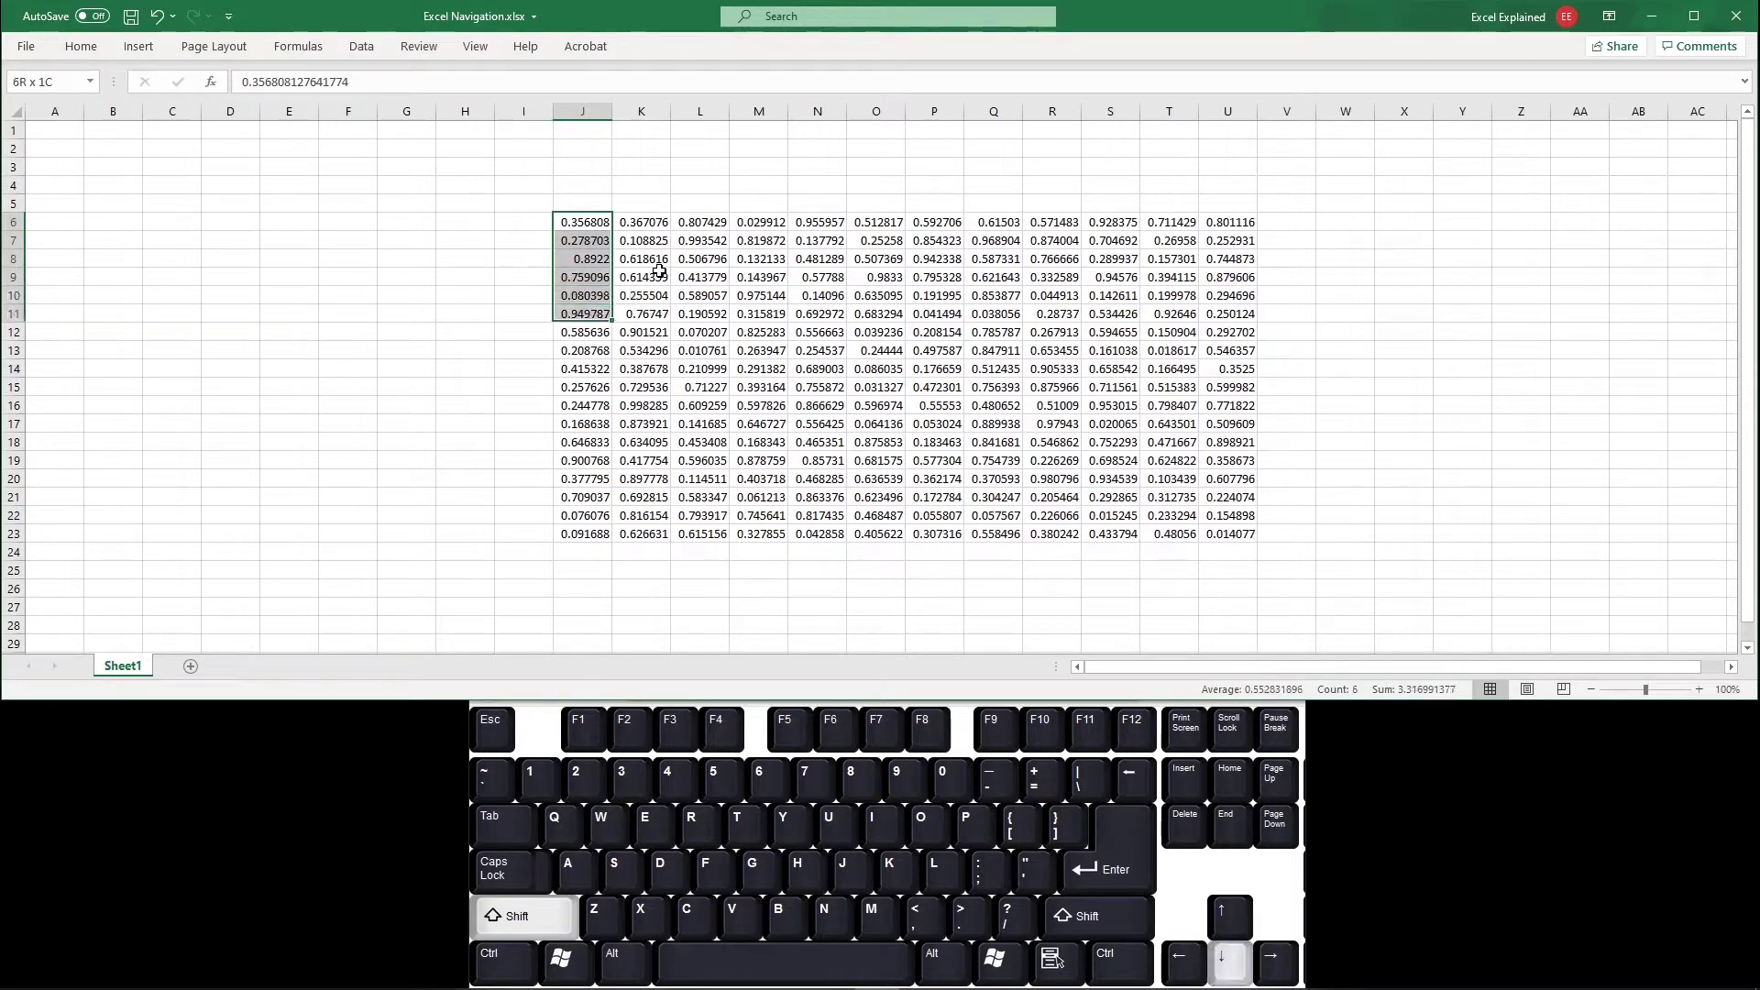
left_click(580, 222)
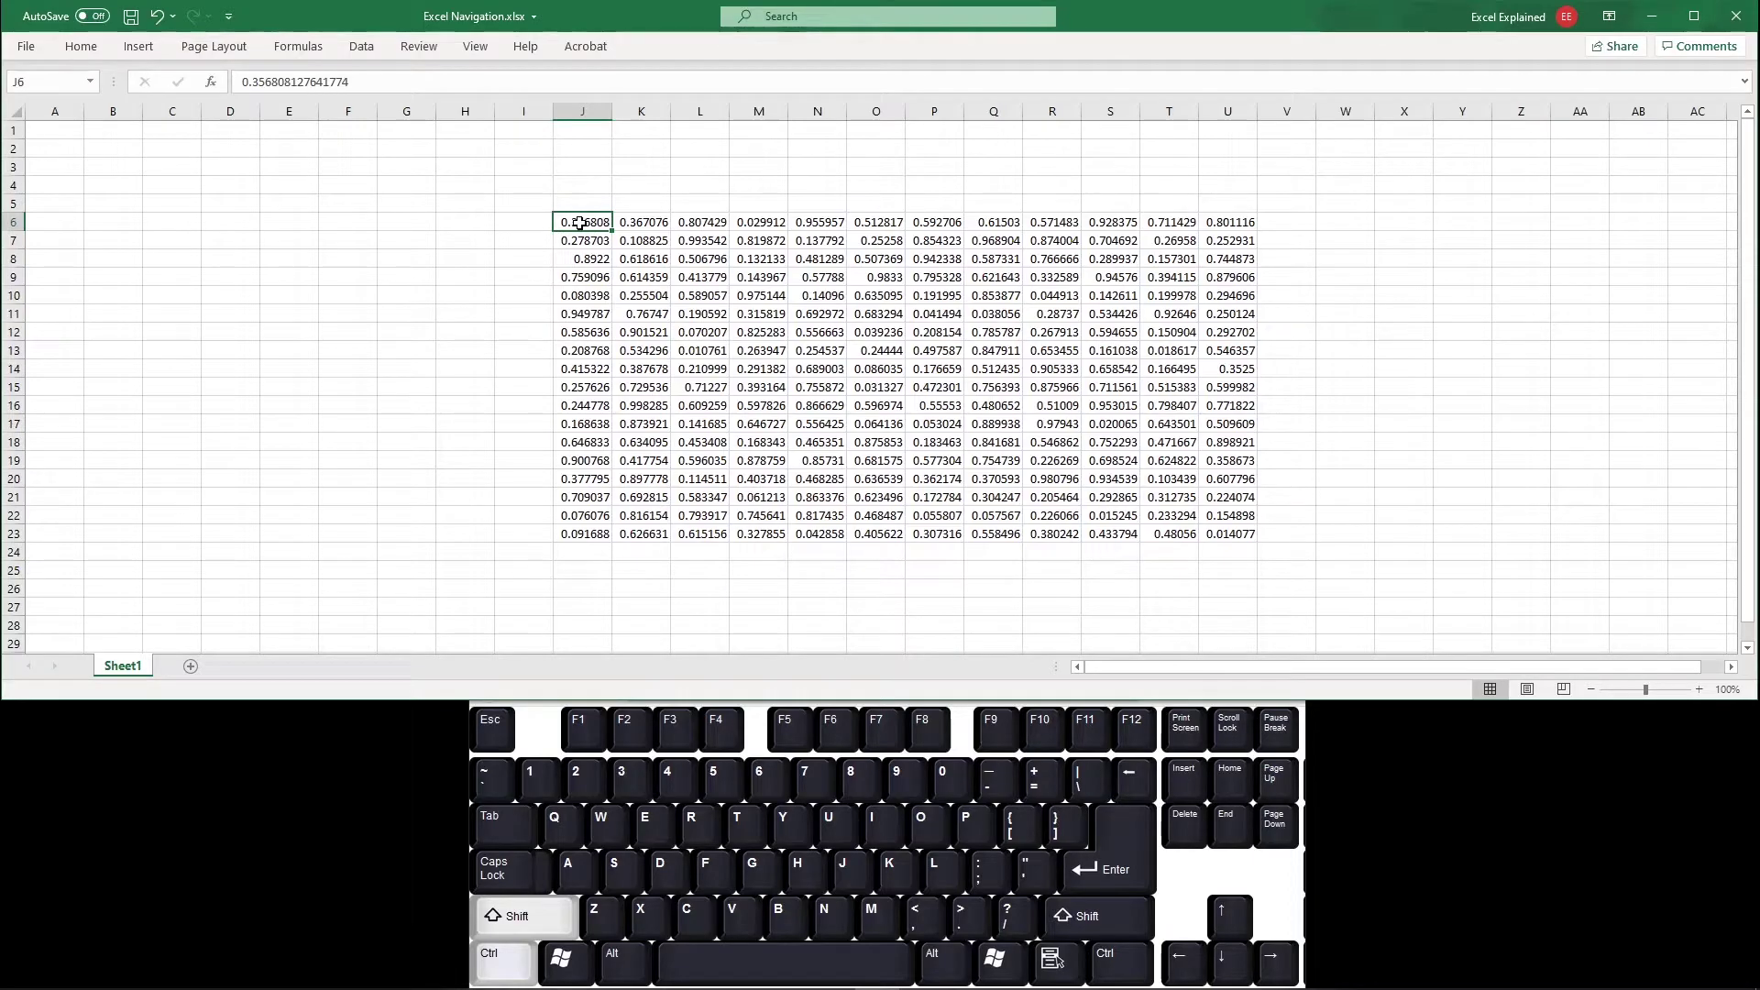
Extend the selection from J6 to the last filled cell of column J, J23, and reselect a single cell, J13
key("ctrl+shift+Down")
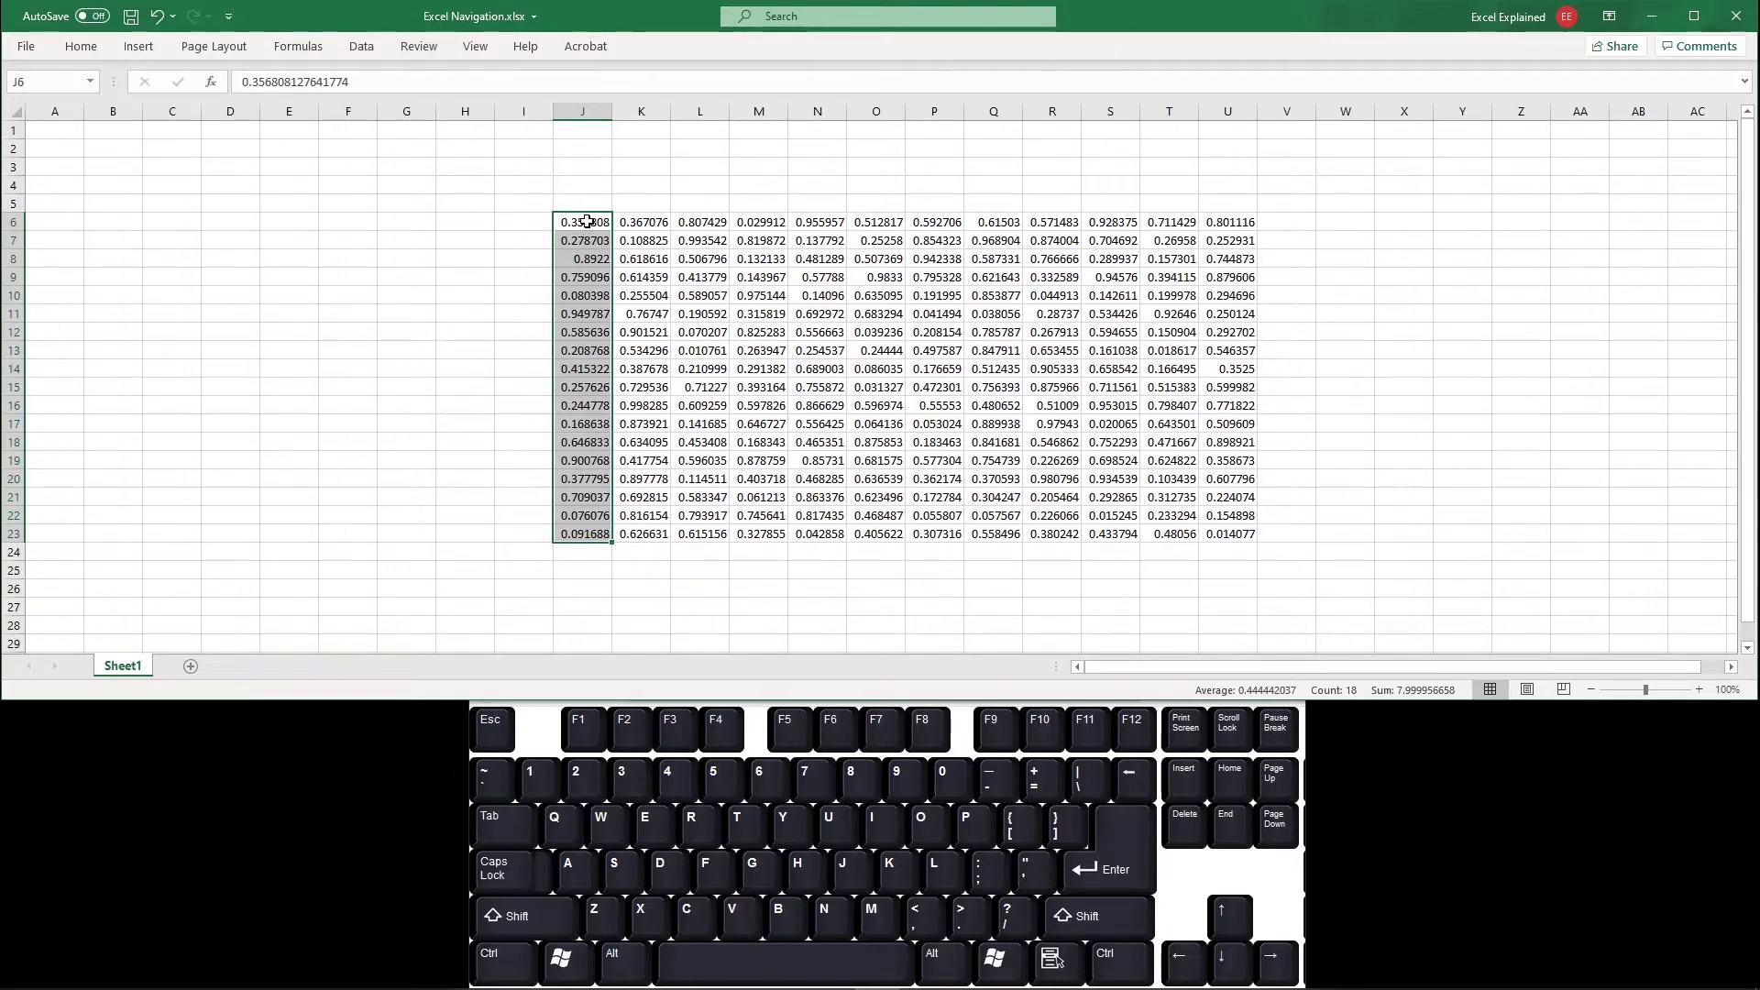
left_click(587, 222)
left_click(580, 351)
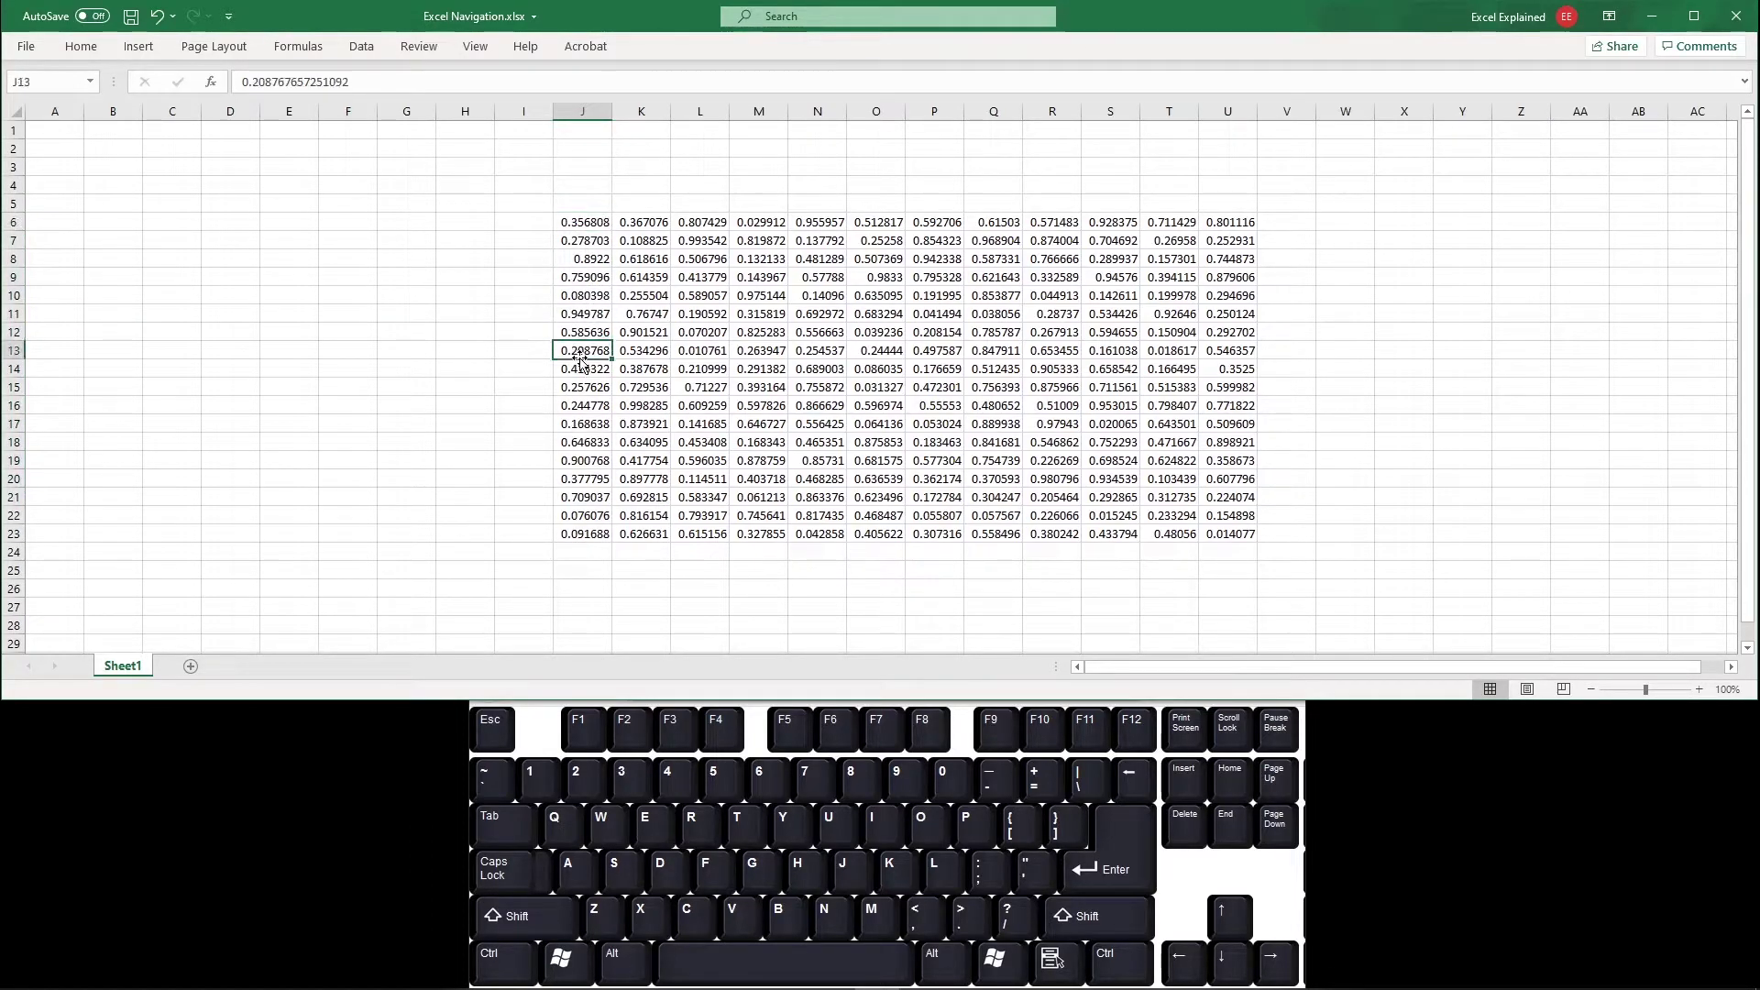
Select the range J1:J27 in column J, and reselect J14 alone
left_click(581, 367)
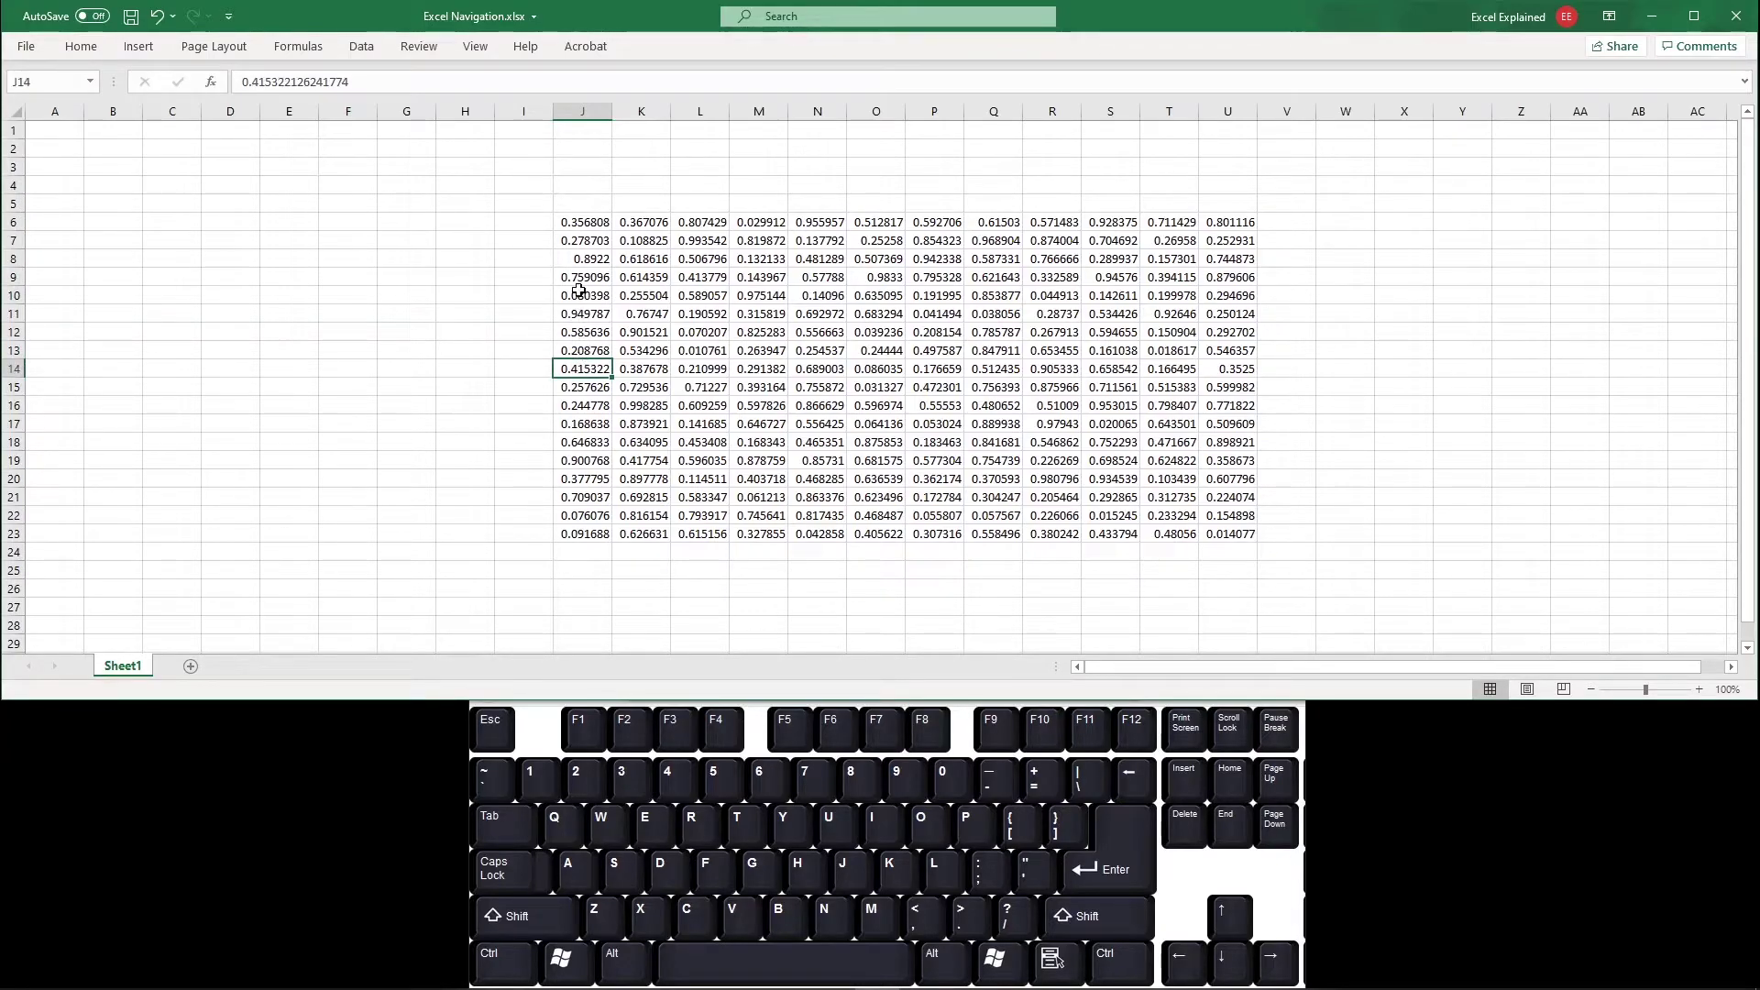
left_click_drag(561, 138, 592, 609)
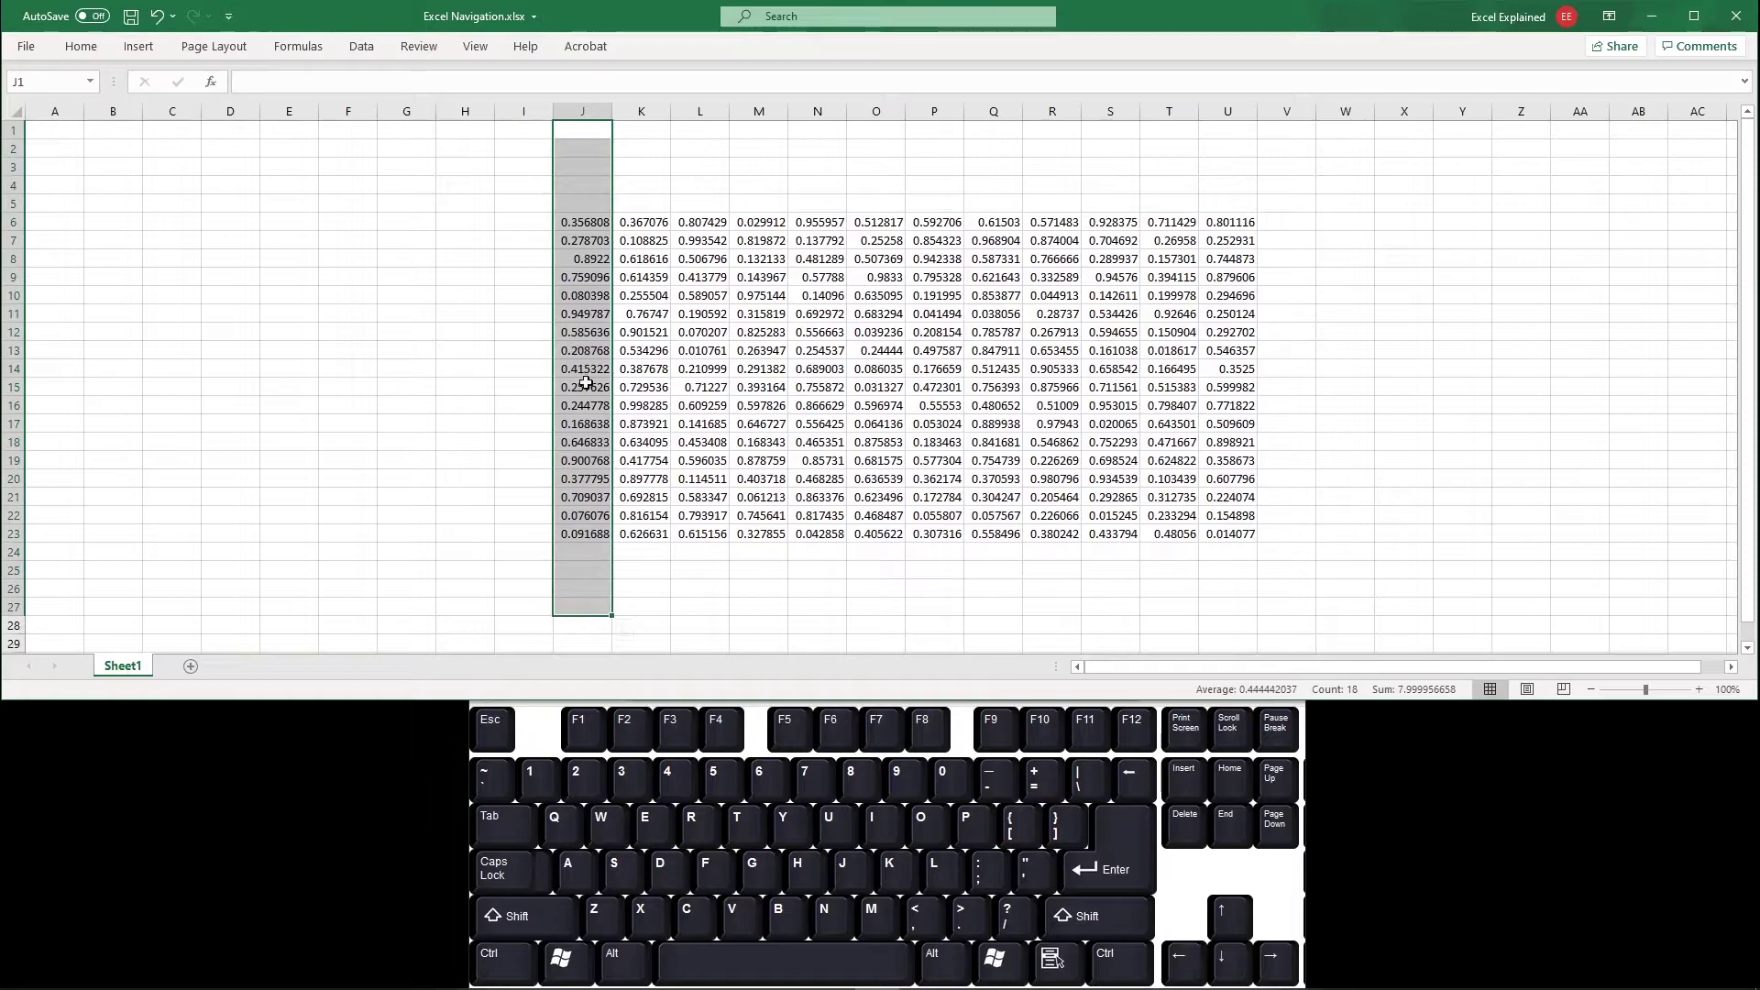
left_click(585, 374)
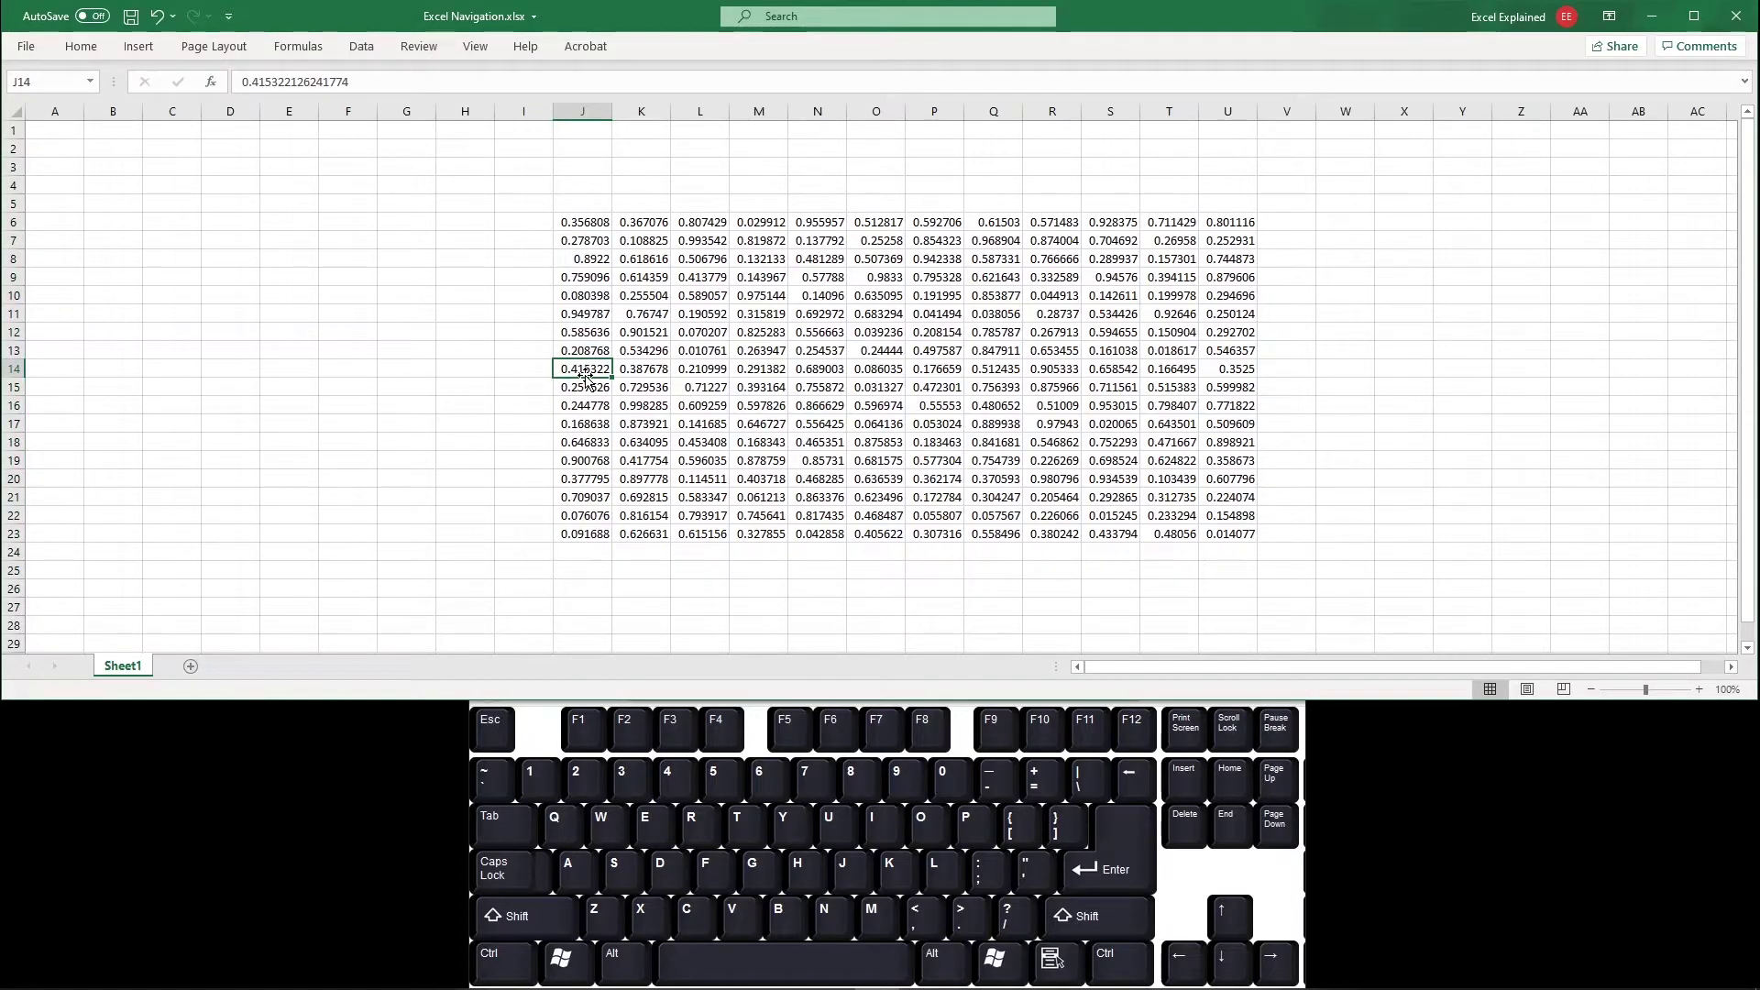
Select the whole of column J three times from cell J14 and its column heading, ending on J14 alone
key("ctrl")
key("ctrl+space")
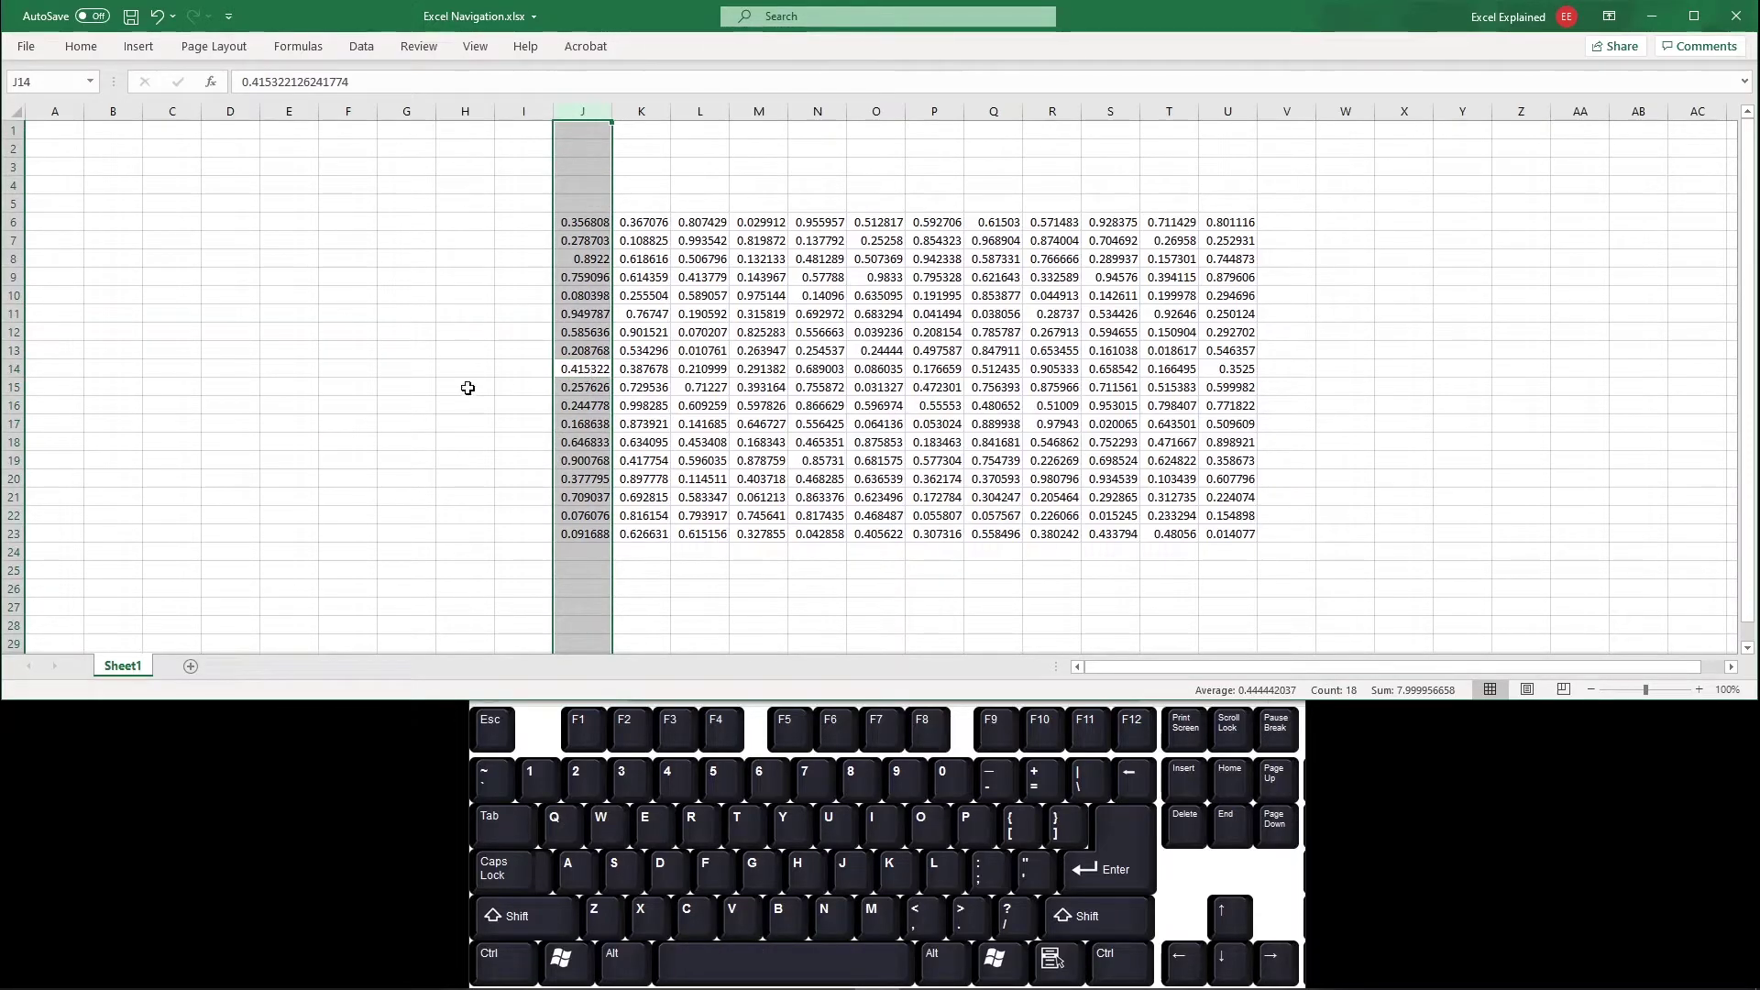
left_click(576, 367)
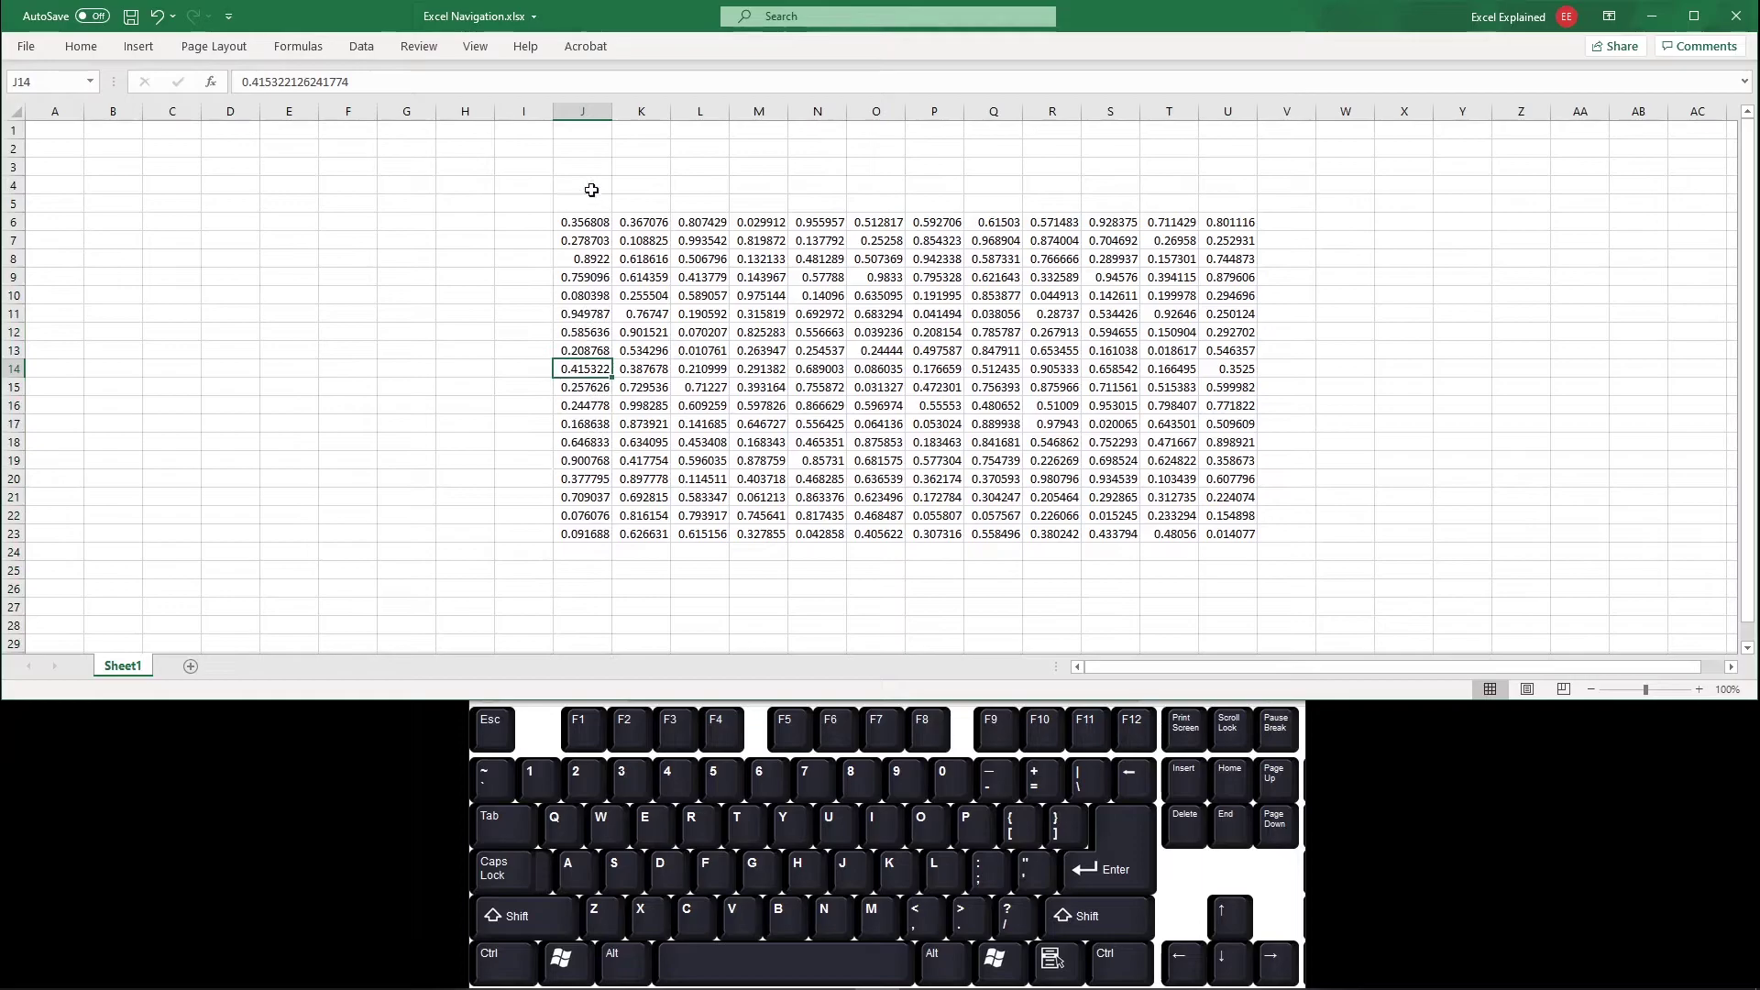
left_click(591, 109)
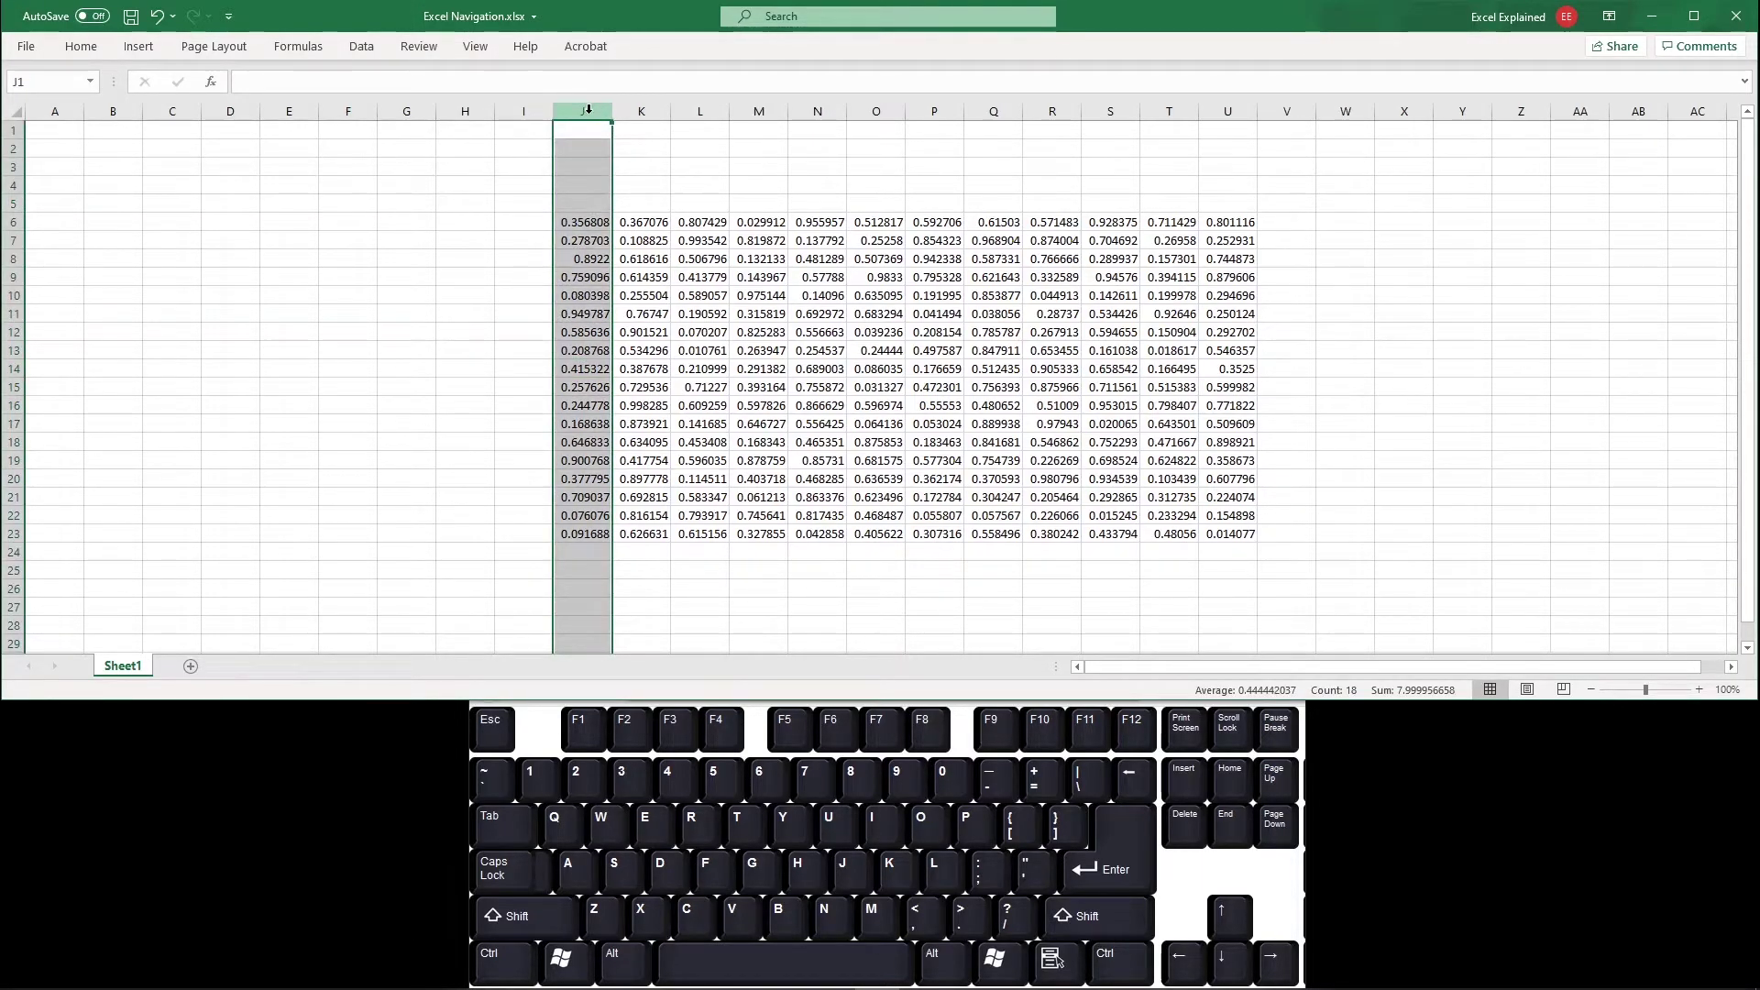
left_click(583, 363)
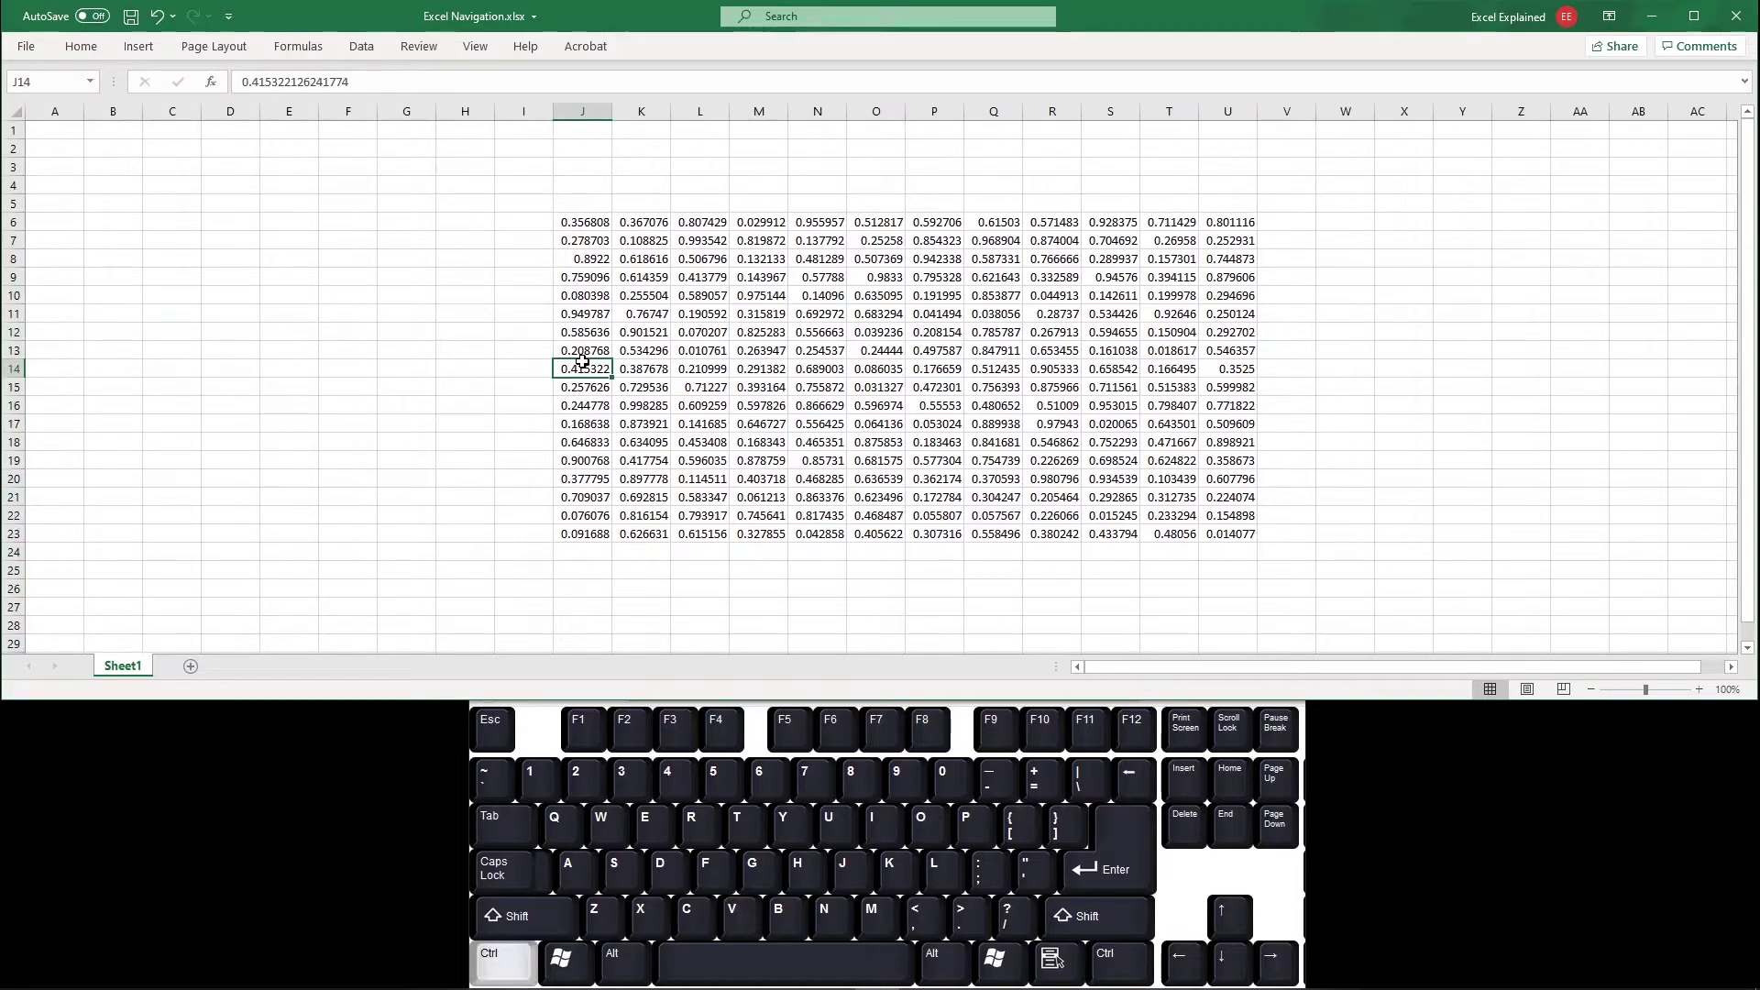
key("ctrl+space")
left_click(597, 363)
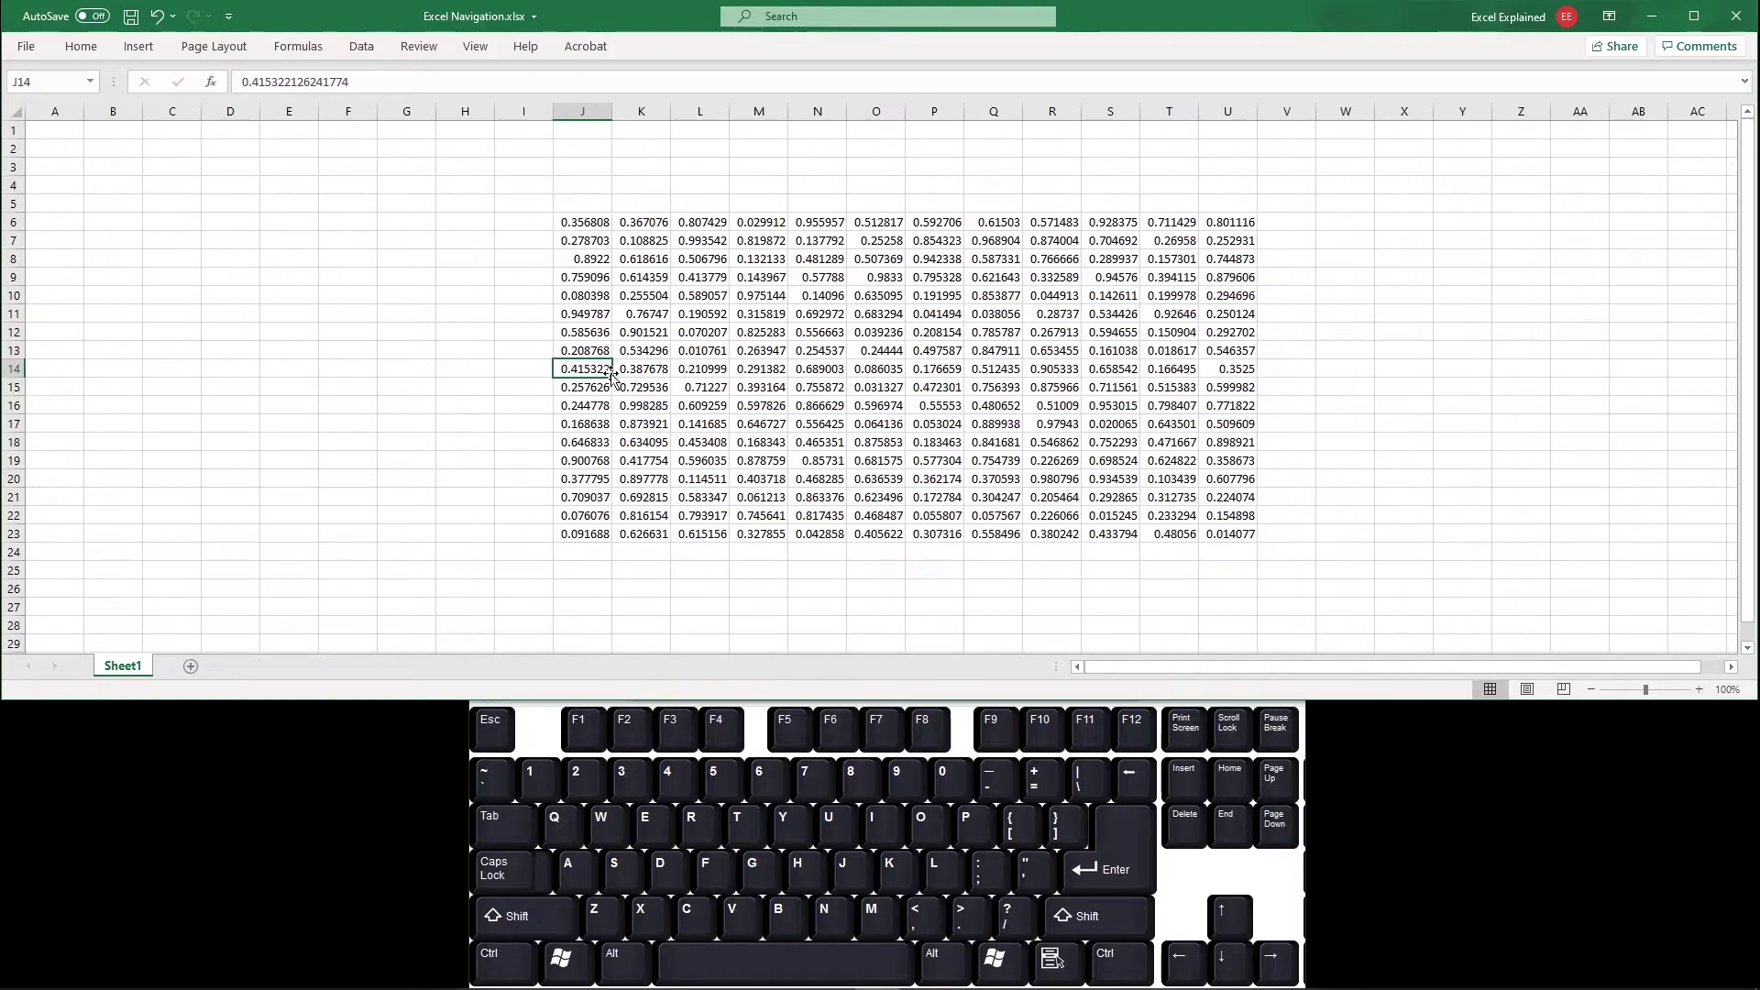
Select the whole of row 14 twice, from cell J14 and from the row heading, ending on J14 alone
key("shift+space")
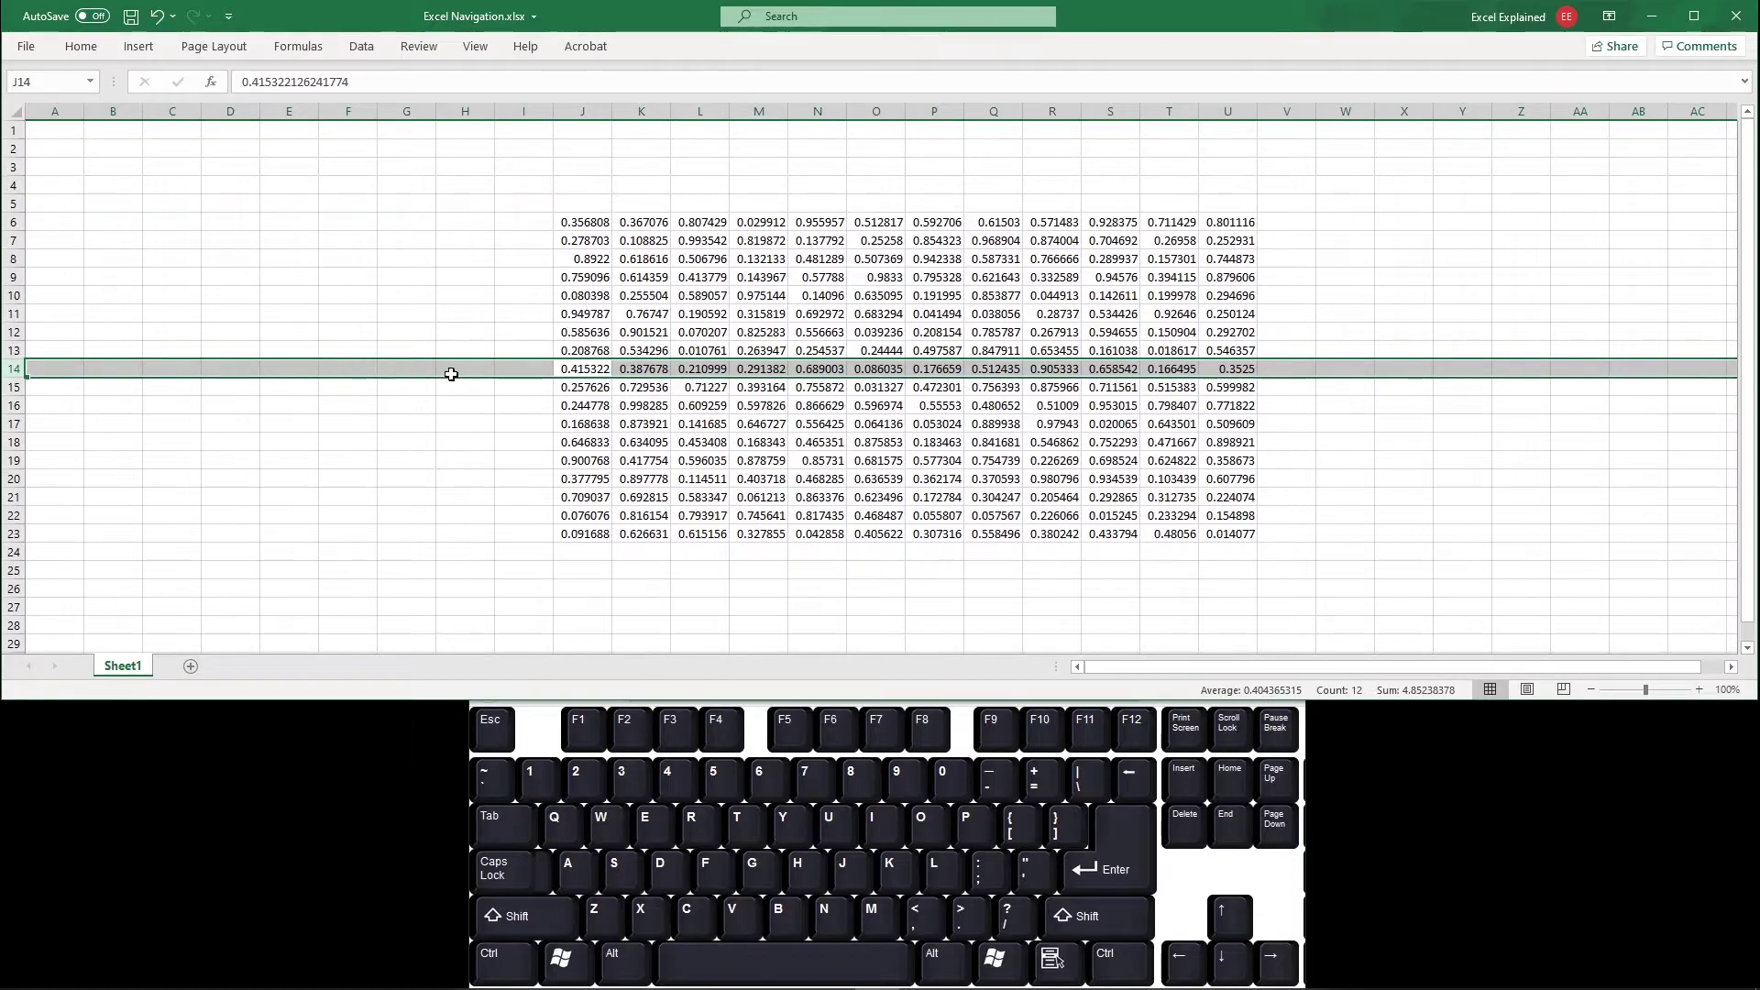
left_click(585, 365)
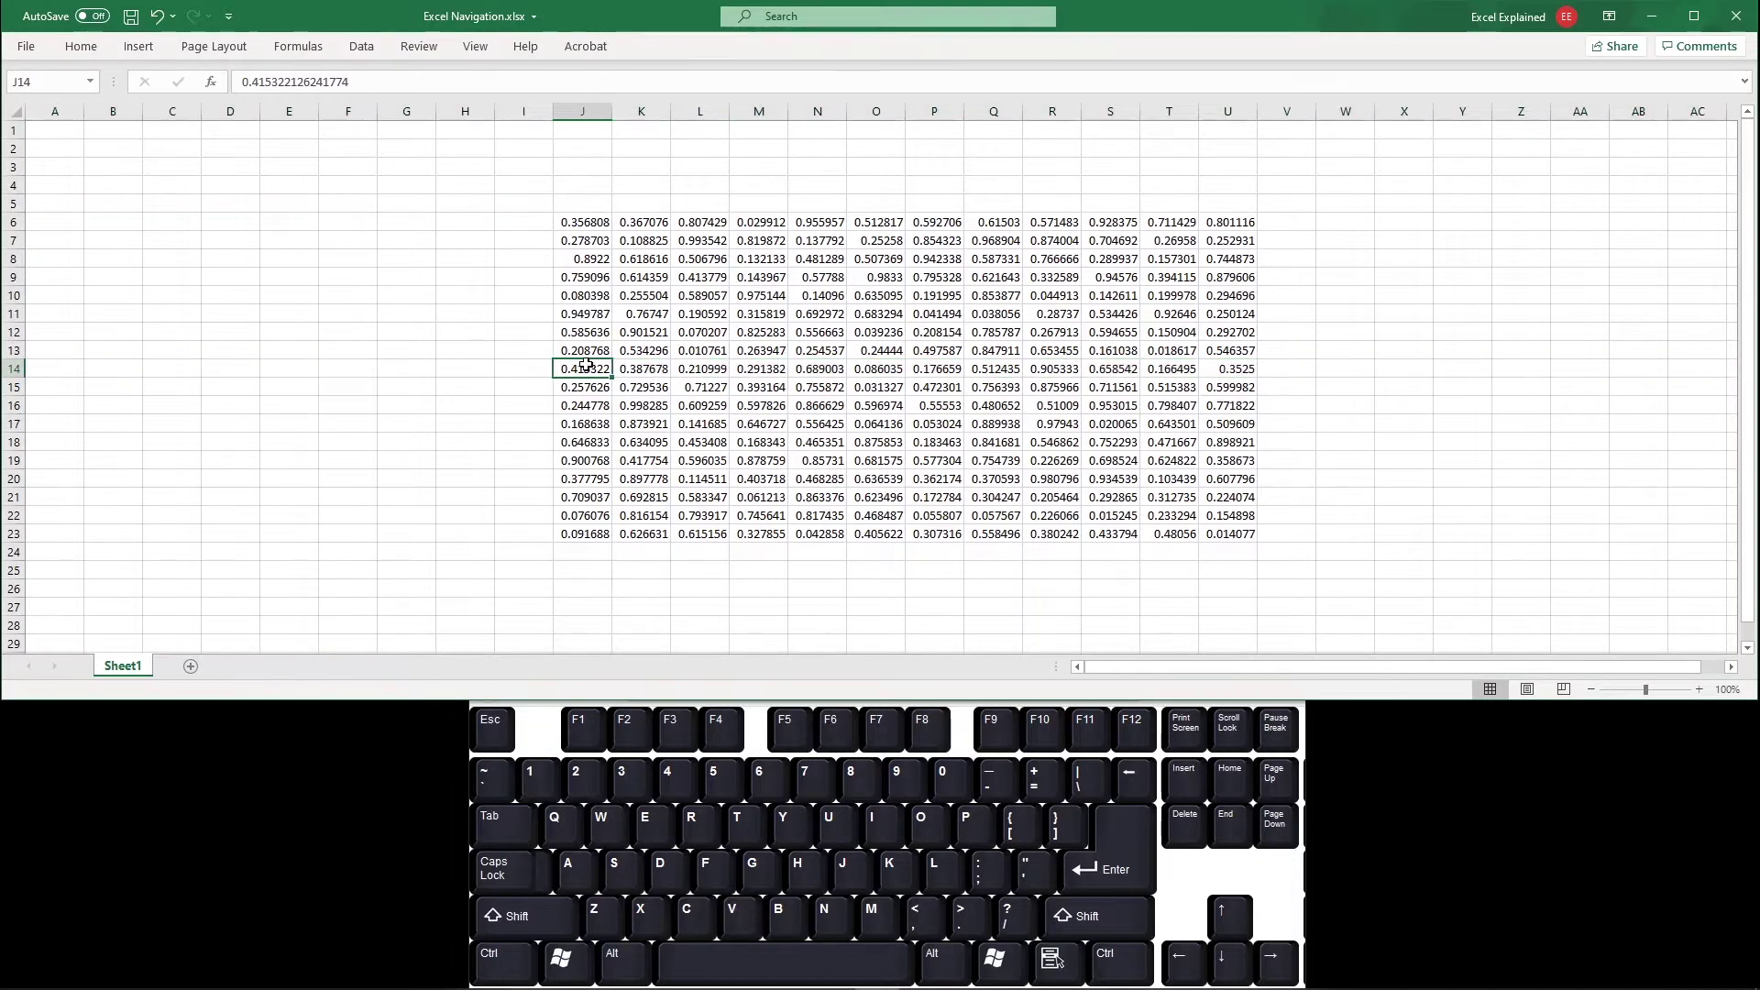
left_click(13, 368)
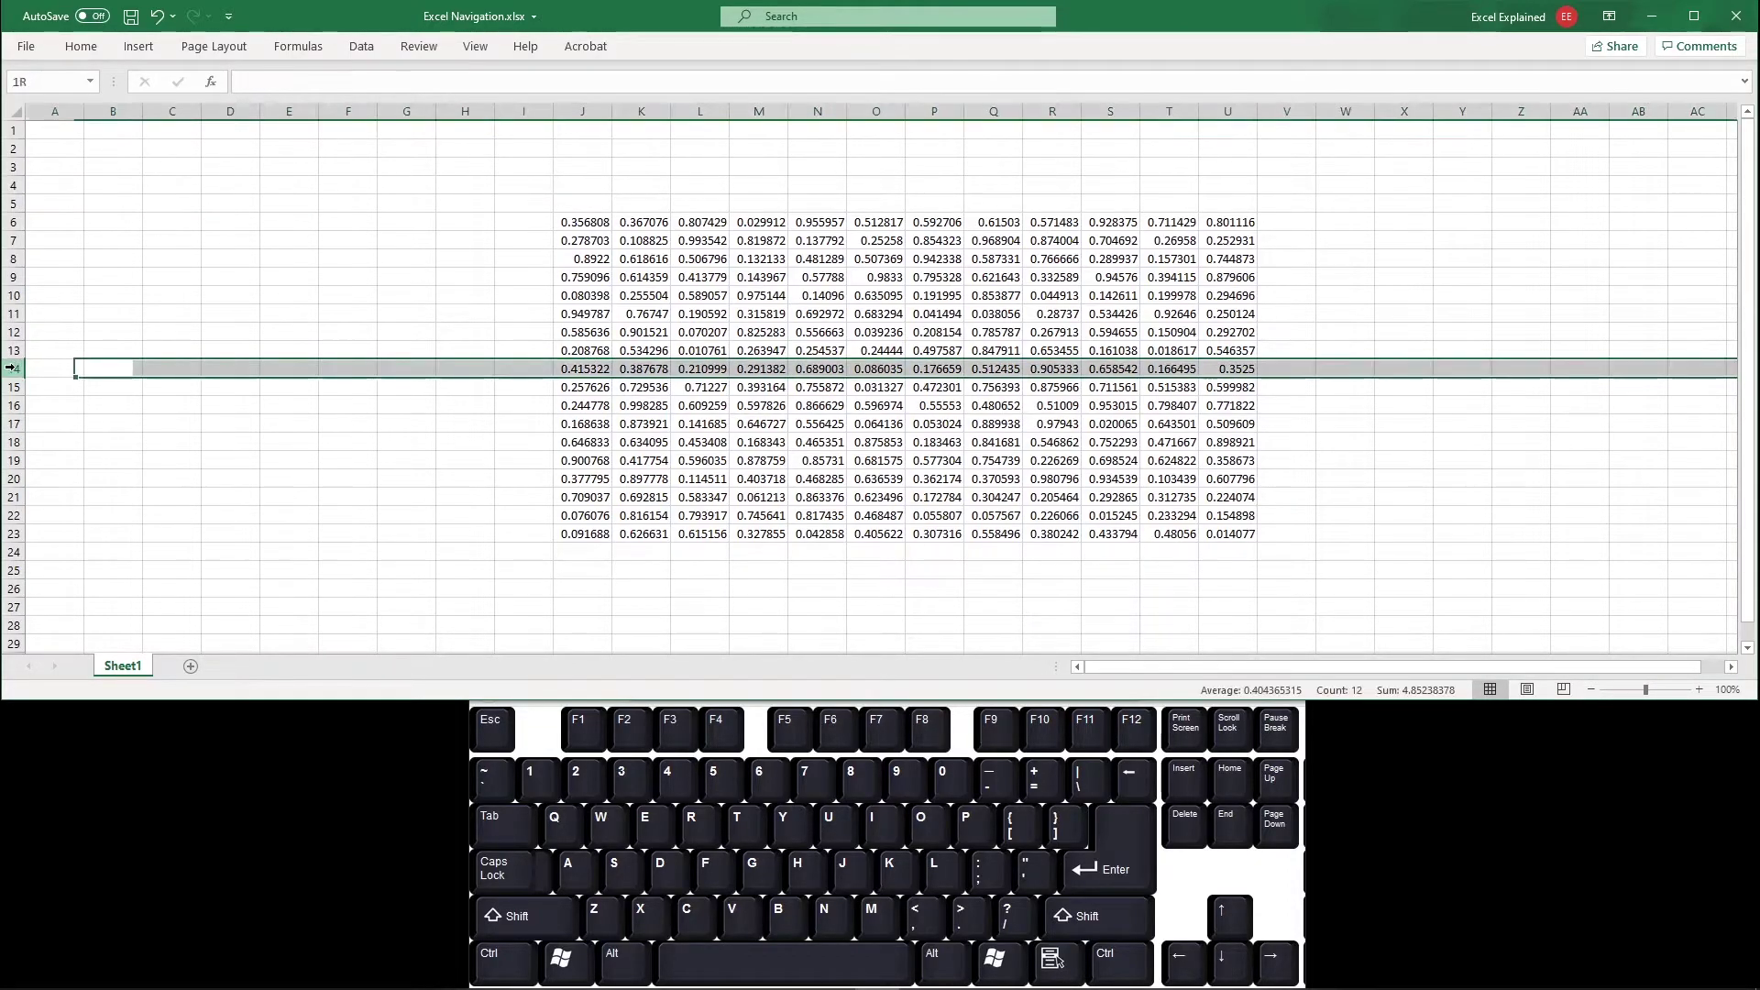
left_click(577, 367)
Select the whole of row 14 from cell R14, and select only its filled cells J14:U14
left_click(813, 369)
left_click(929, 371)
left_click(1045, 371)
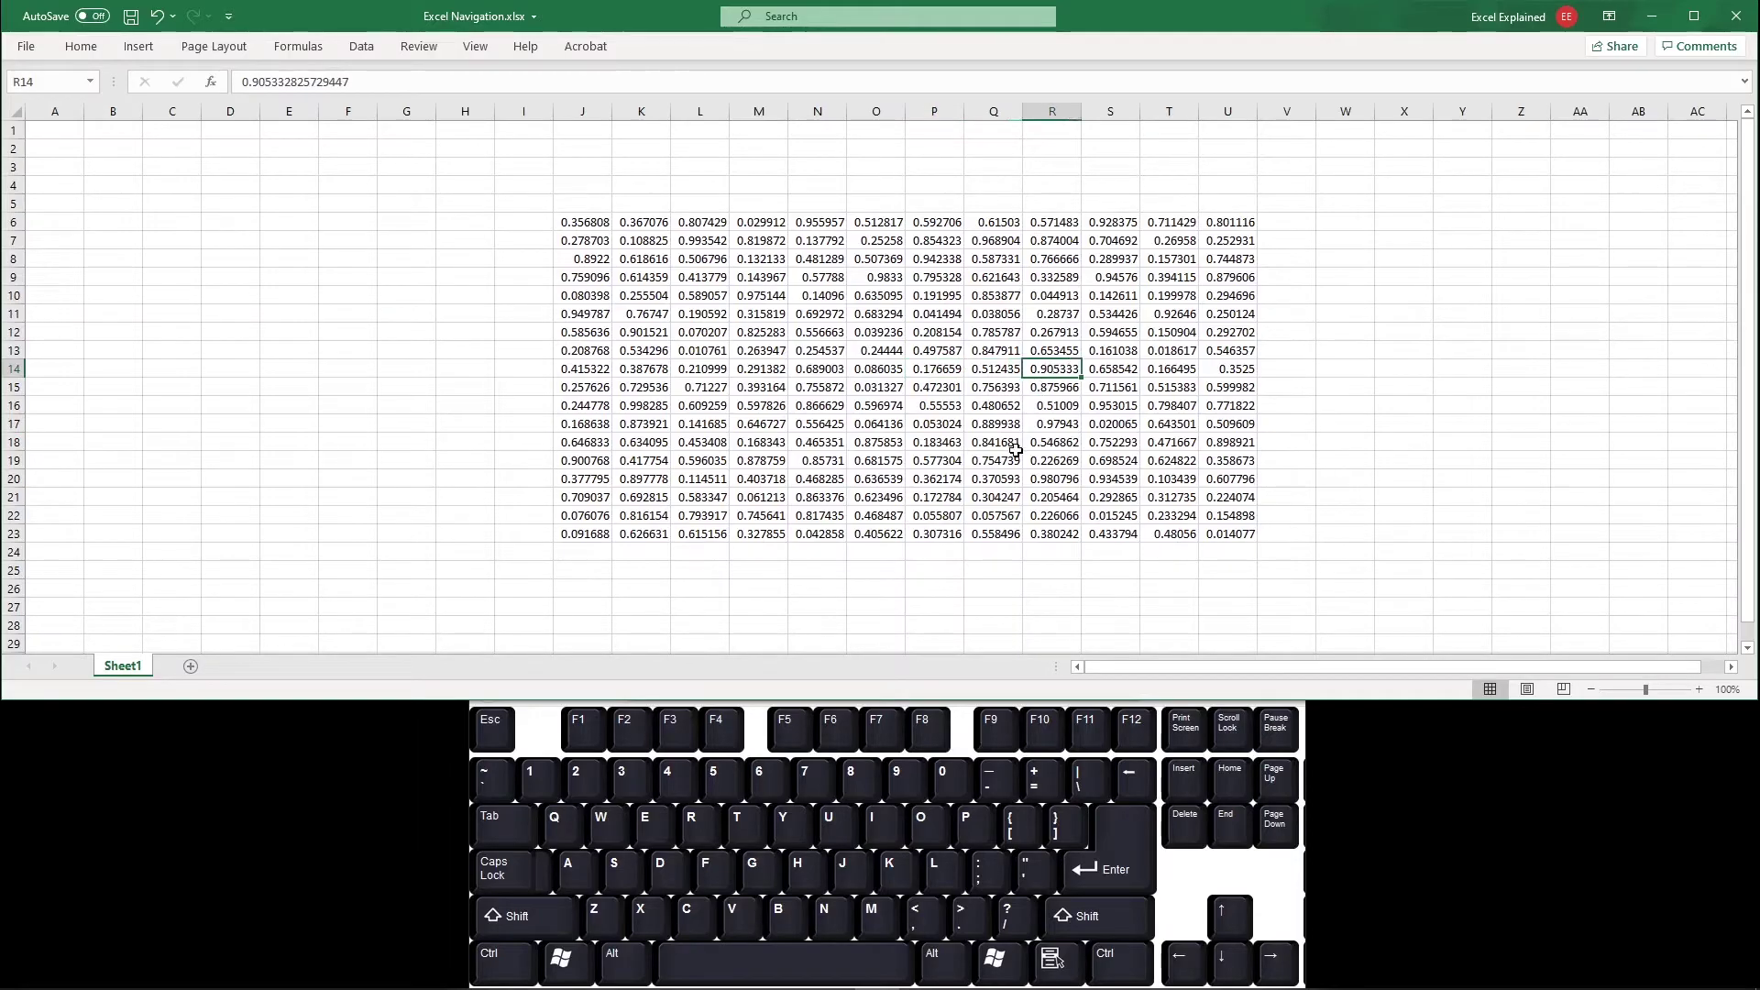
key("shift+space")
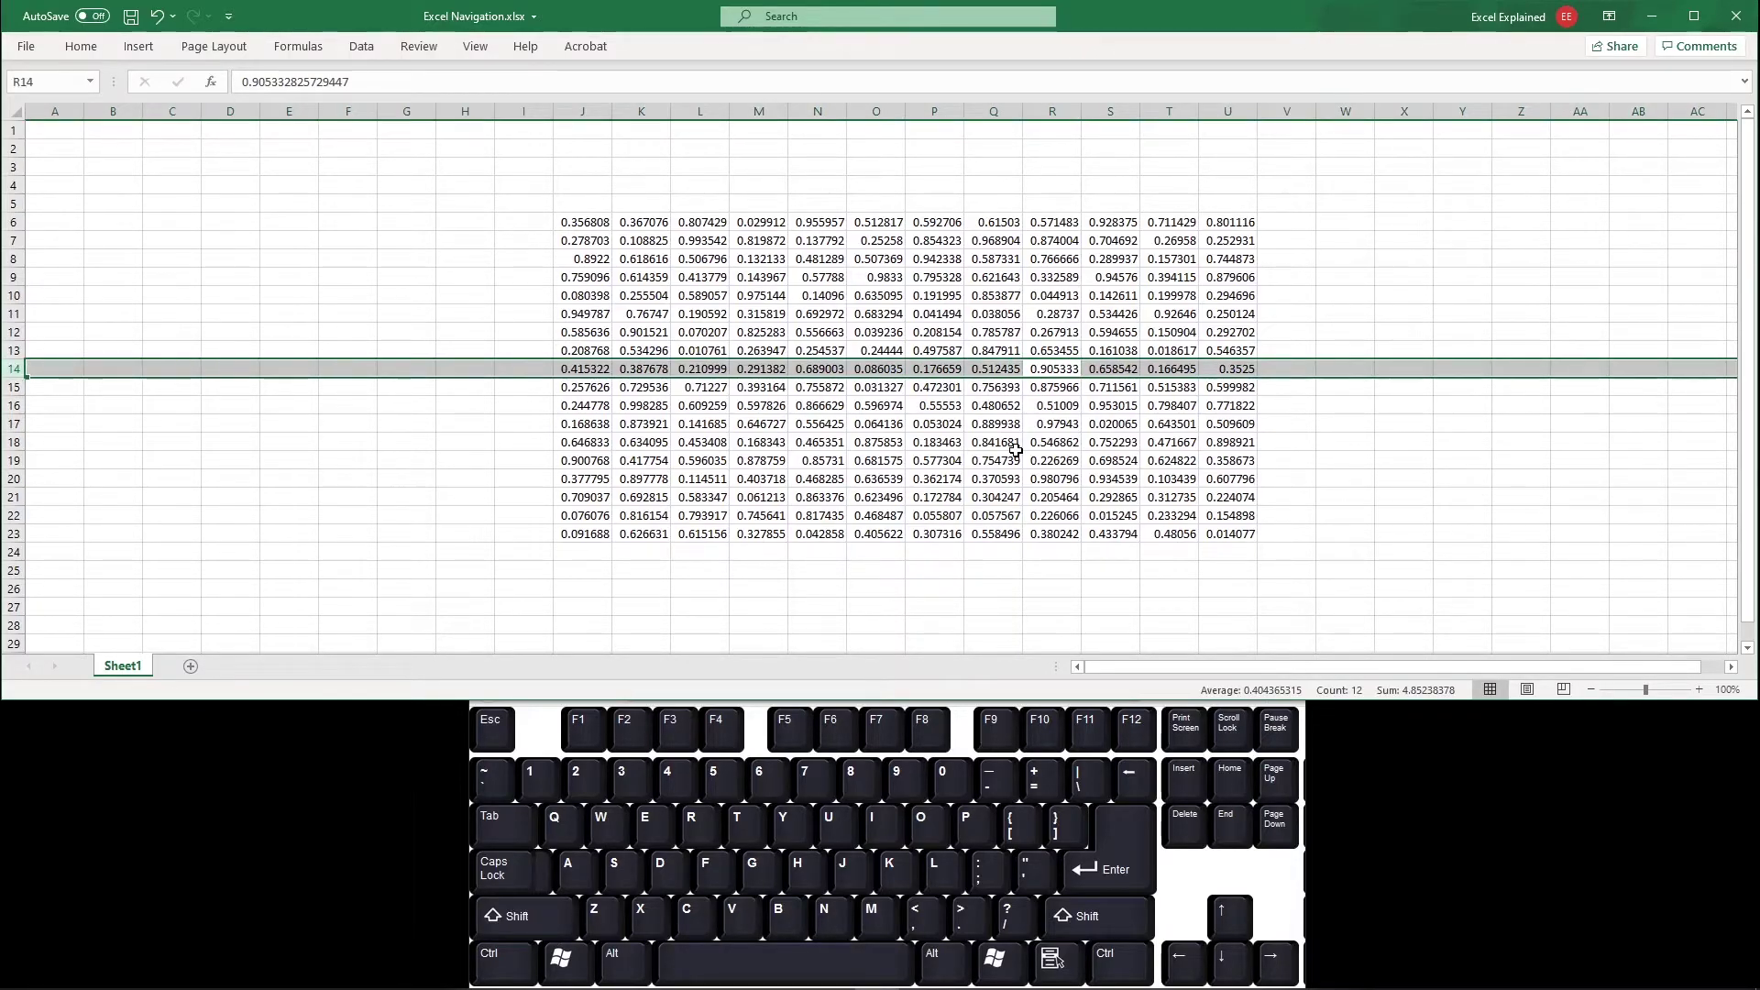
left_click_drag(598, 368, 1220, 370)
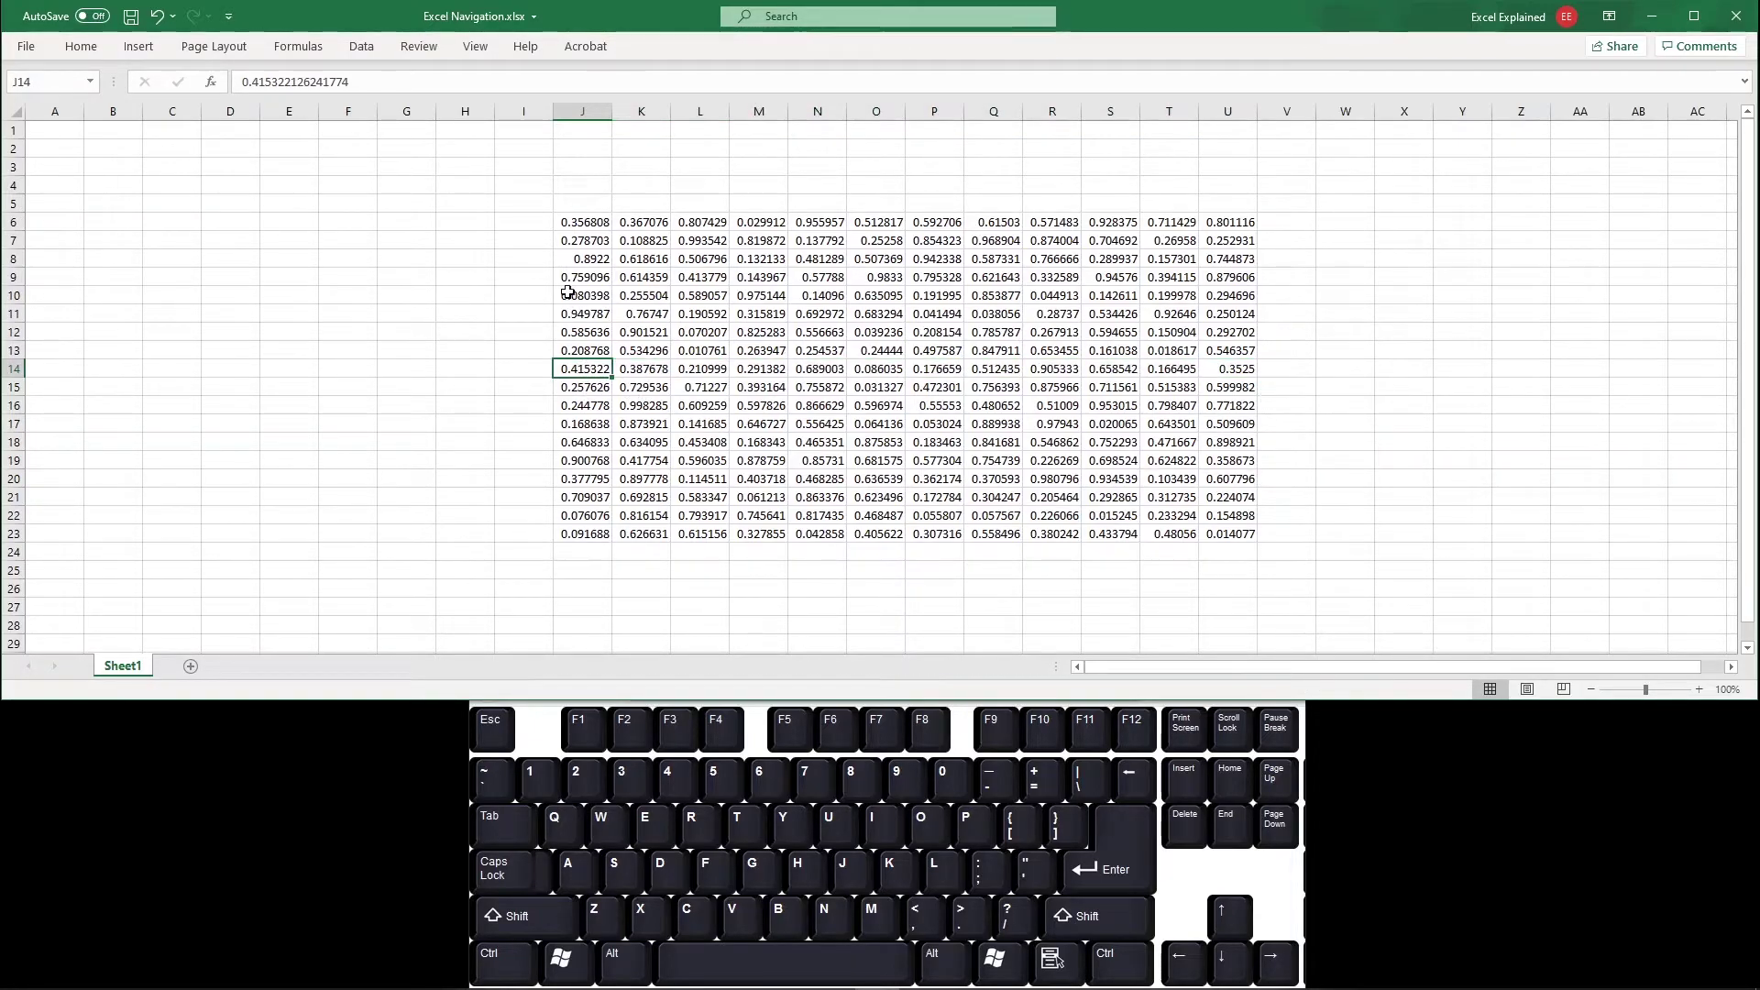
Extend the selection from J6 straight down to the last filled cell of column J, J23
left_click(587, 218)
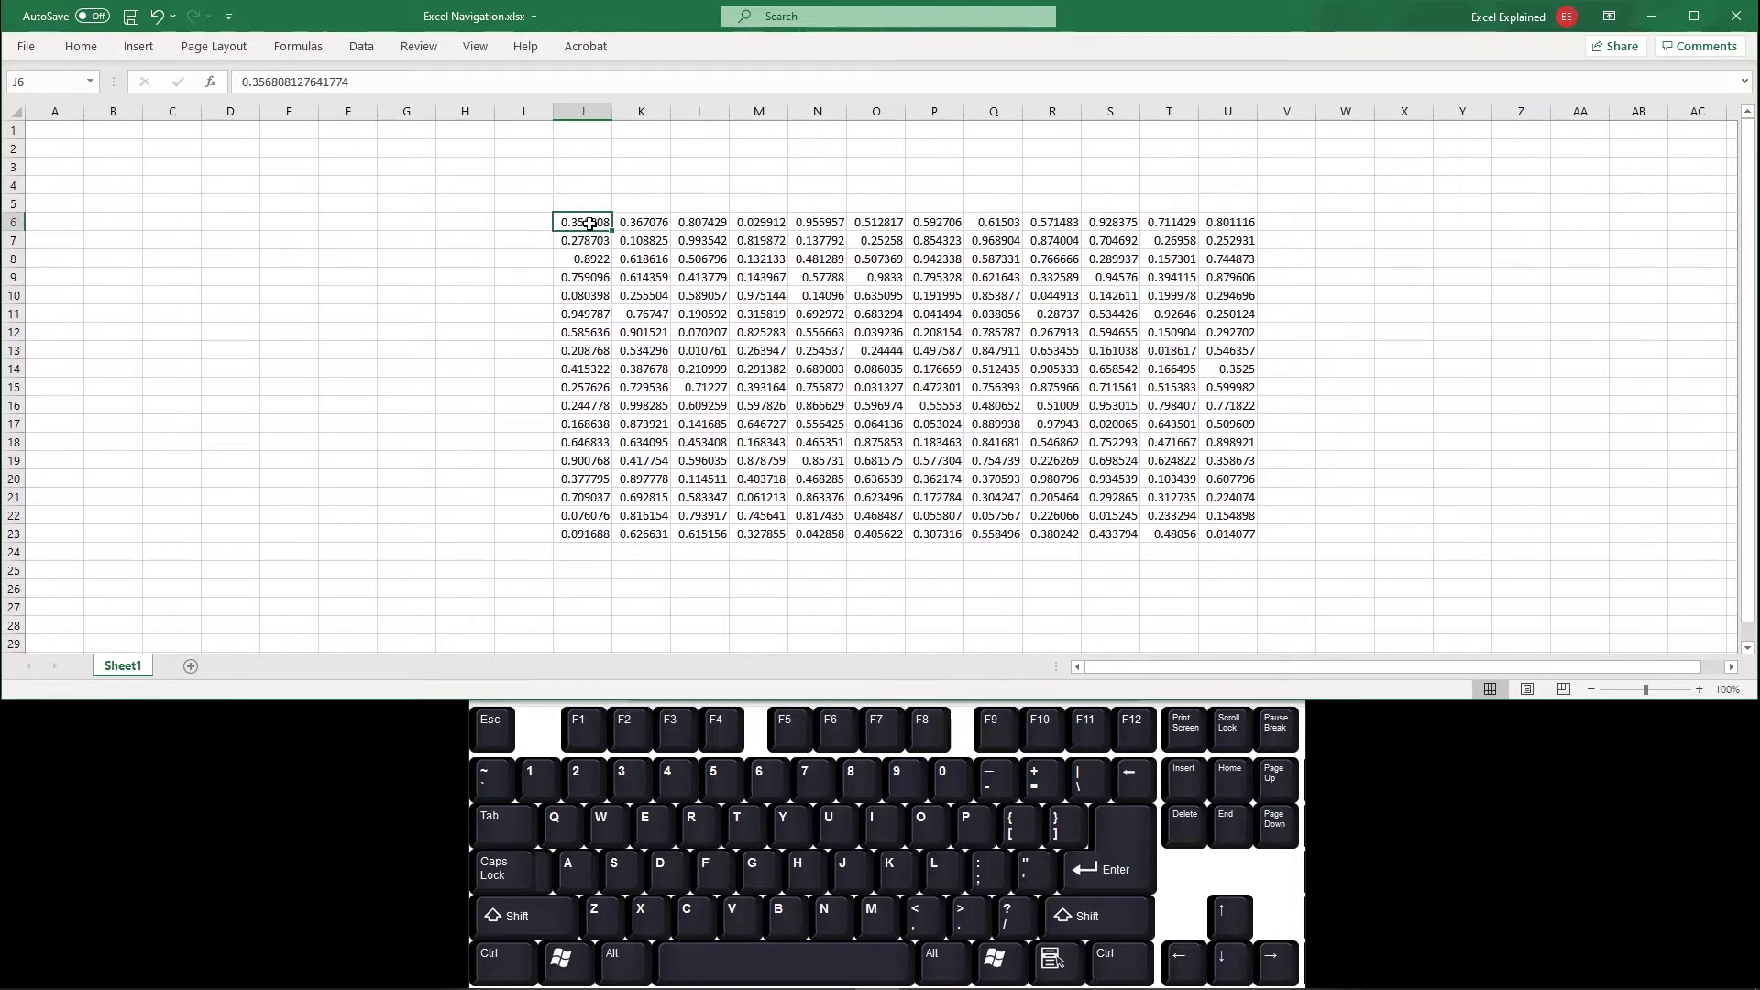
key("ctrl")
key("shift")
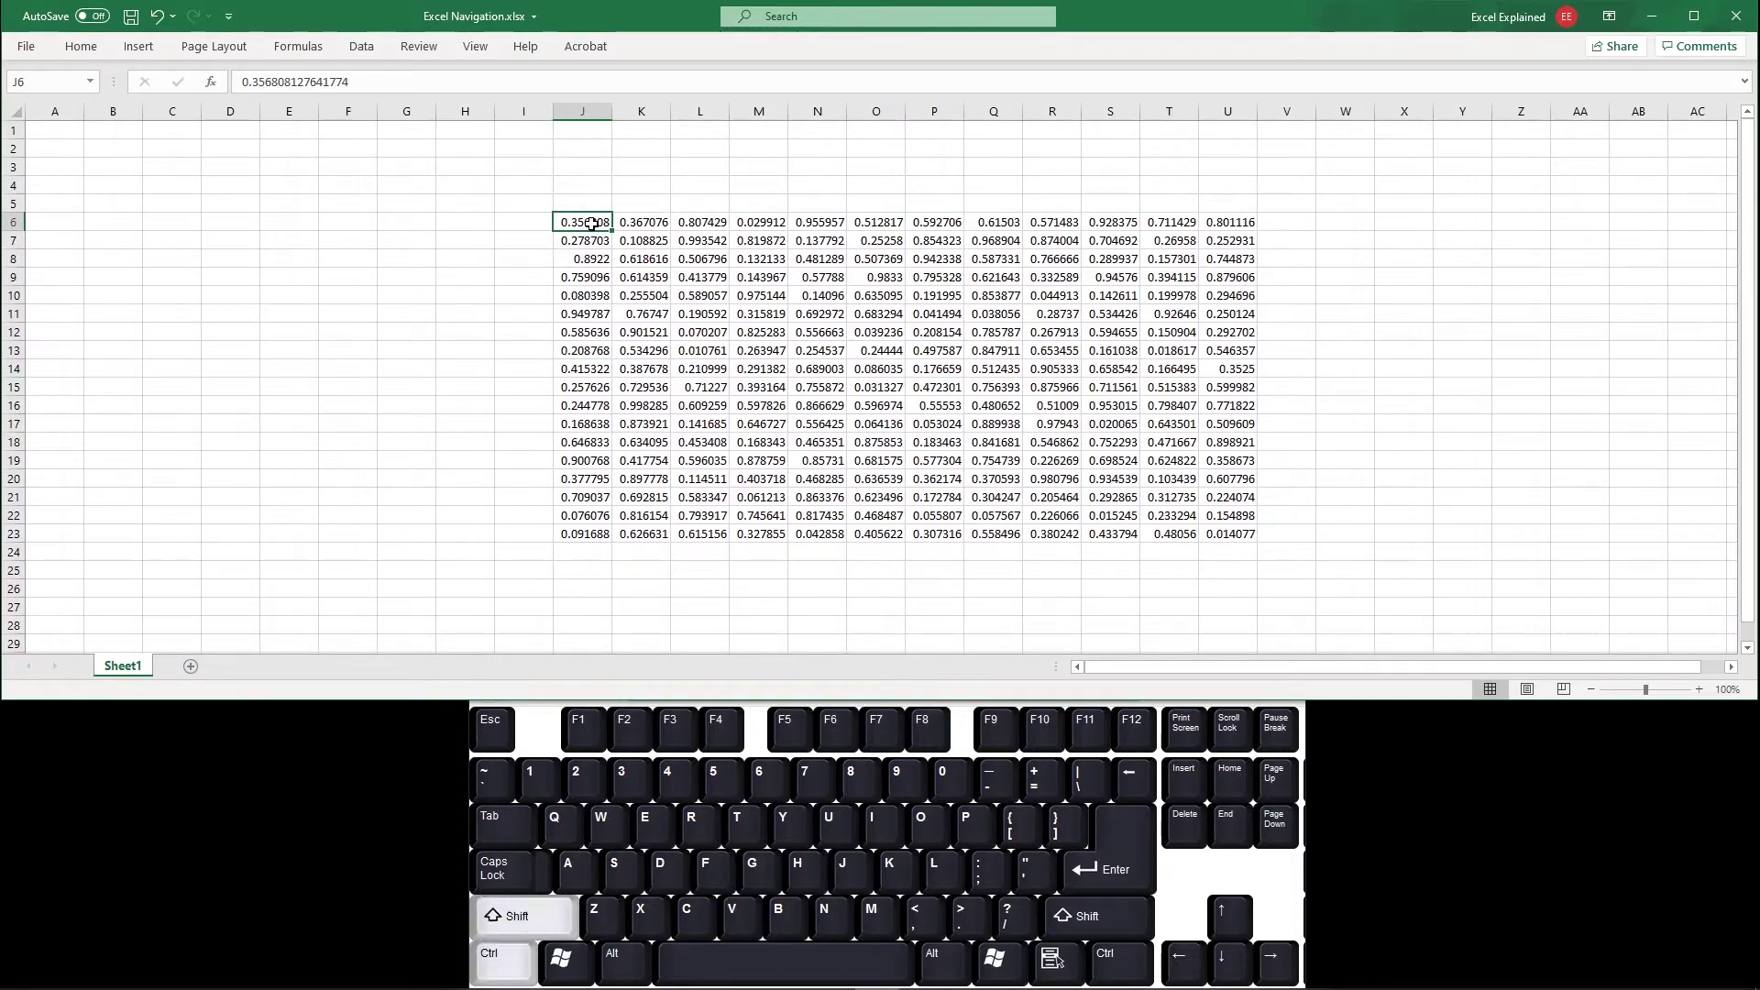
key("ctrl+shift+Down")
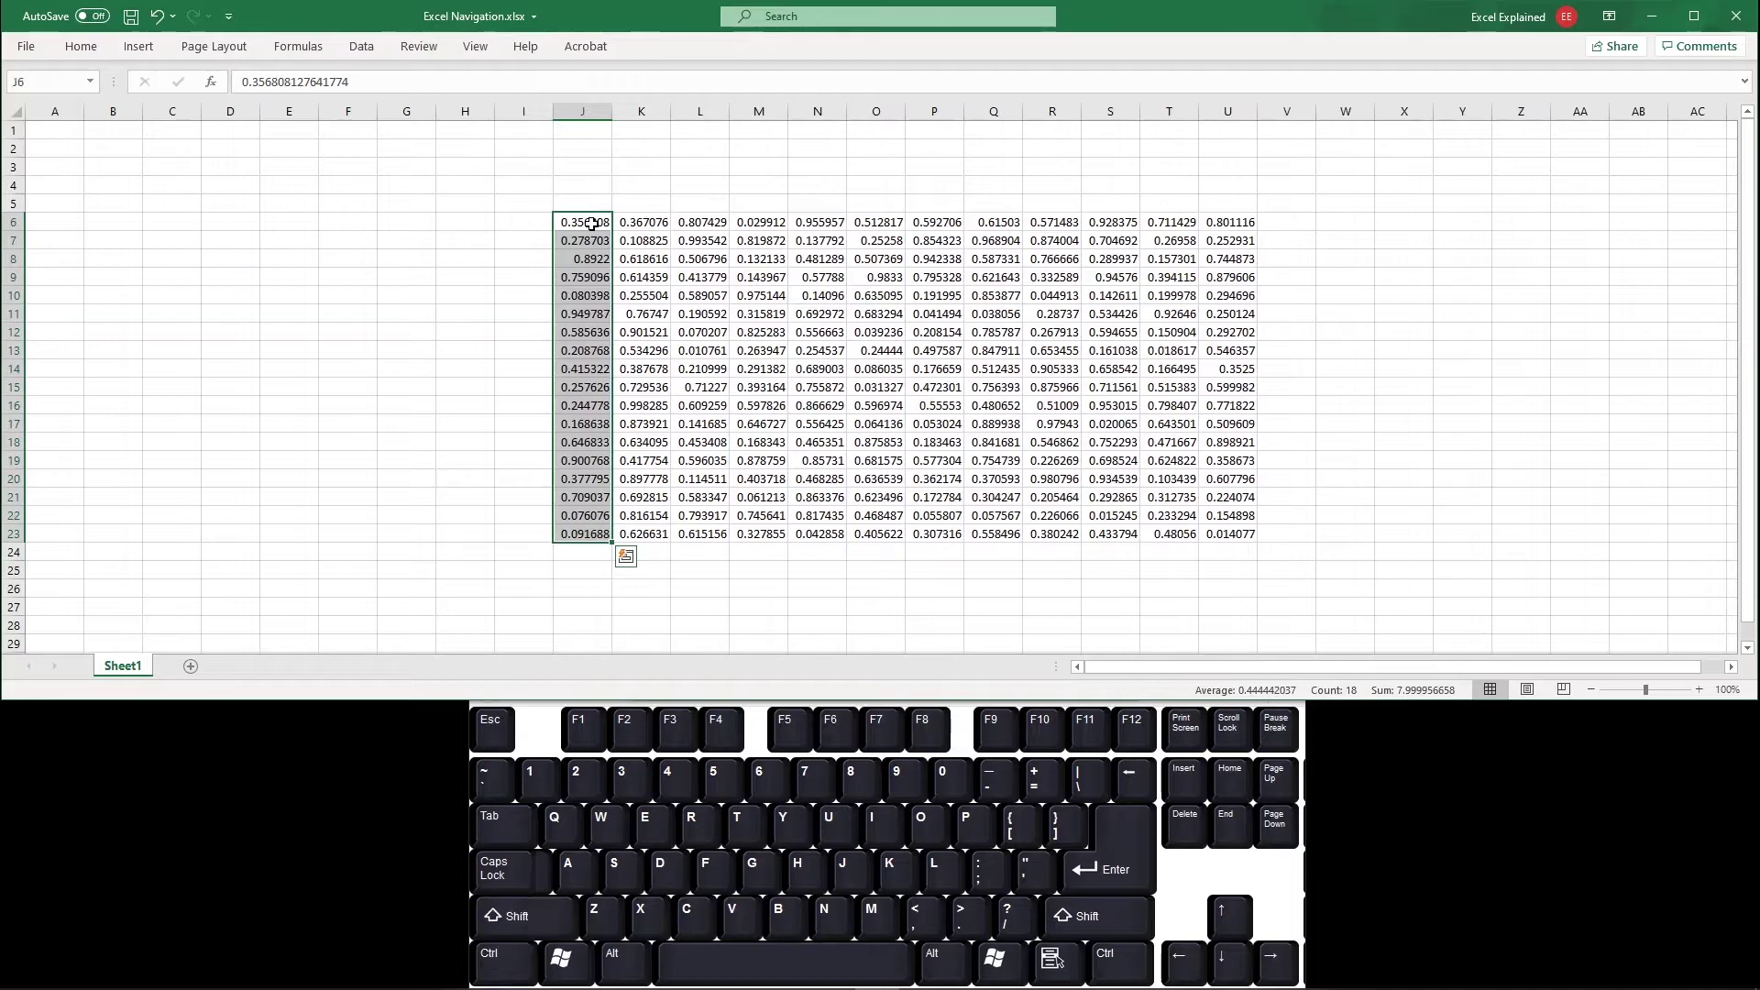
Extend the selection from J14 straight across to the last filled cell of the row, U14
left_click(574, 366)
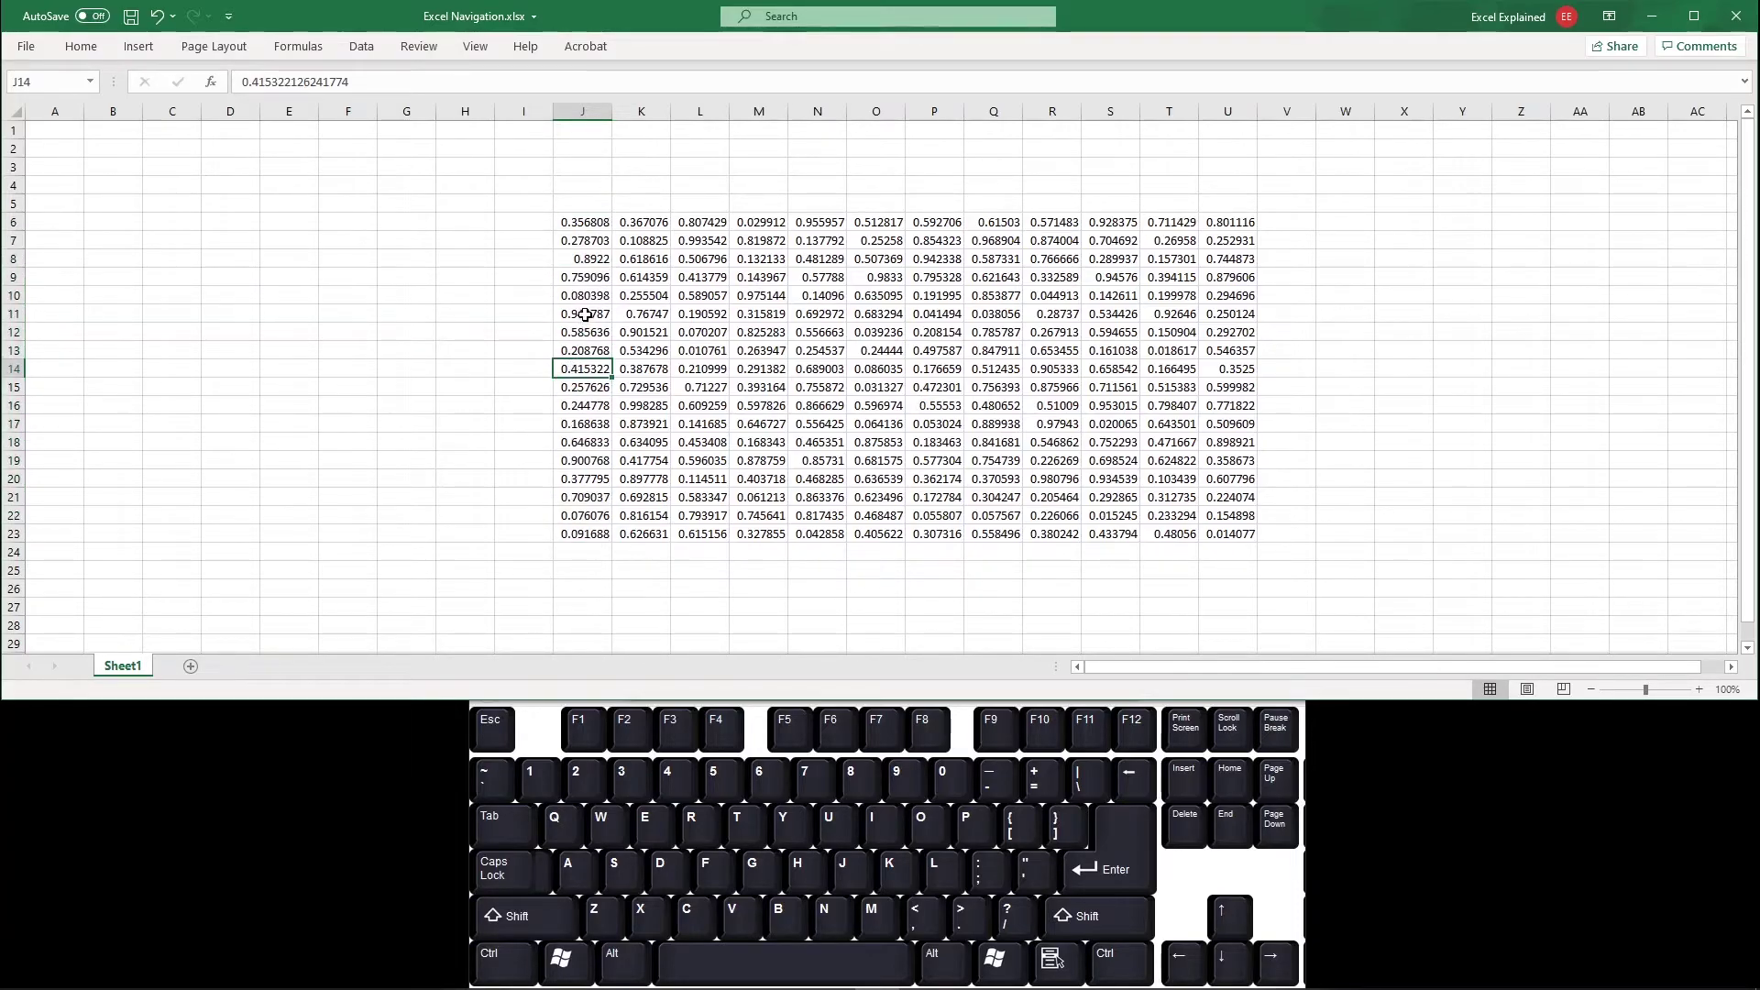
key("ctrl")
key("shift")
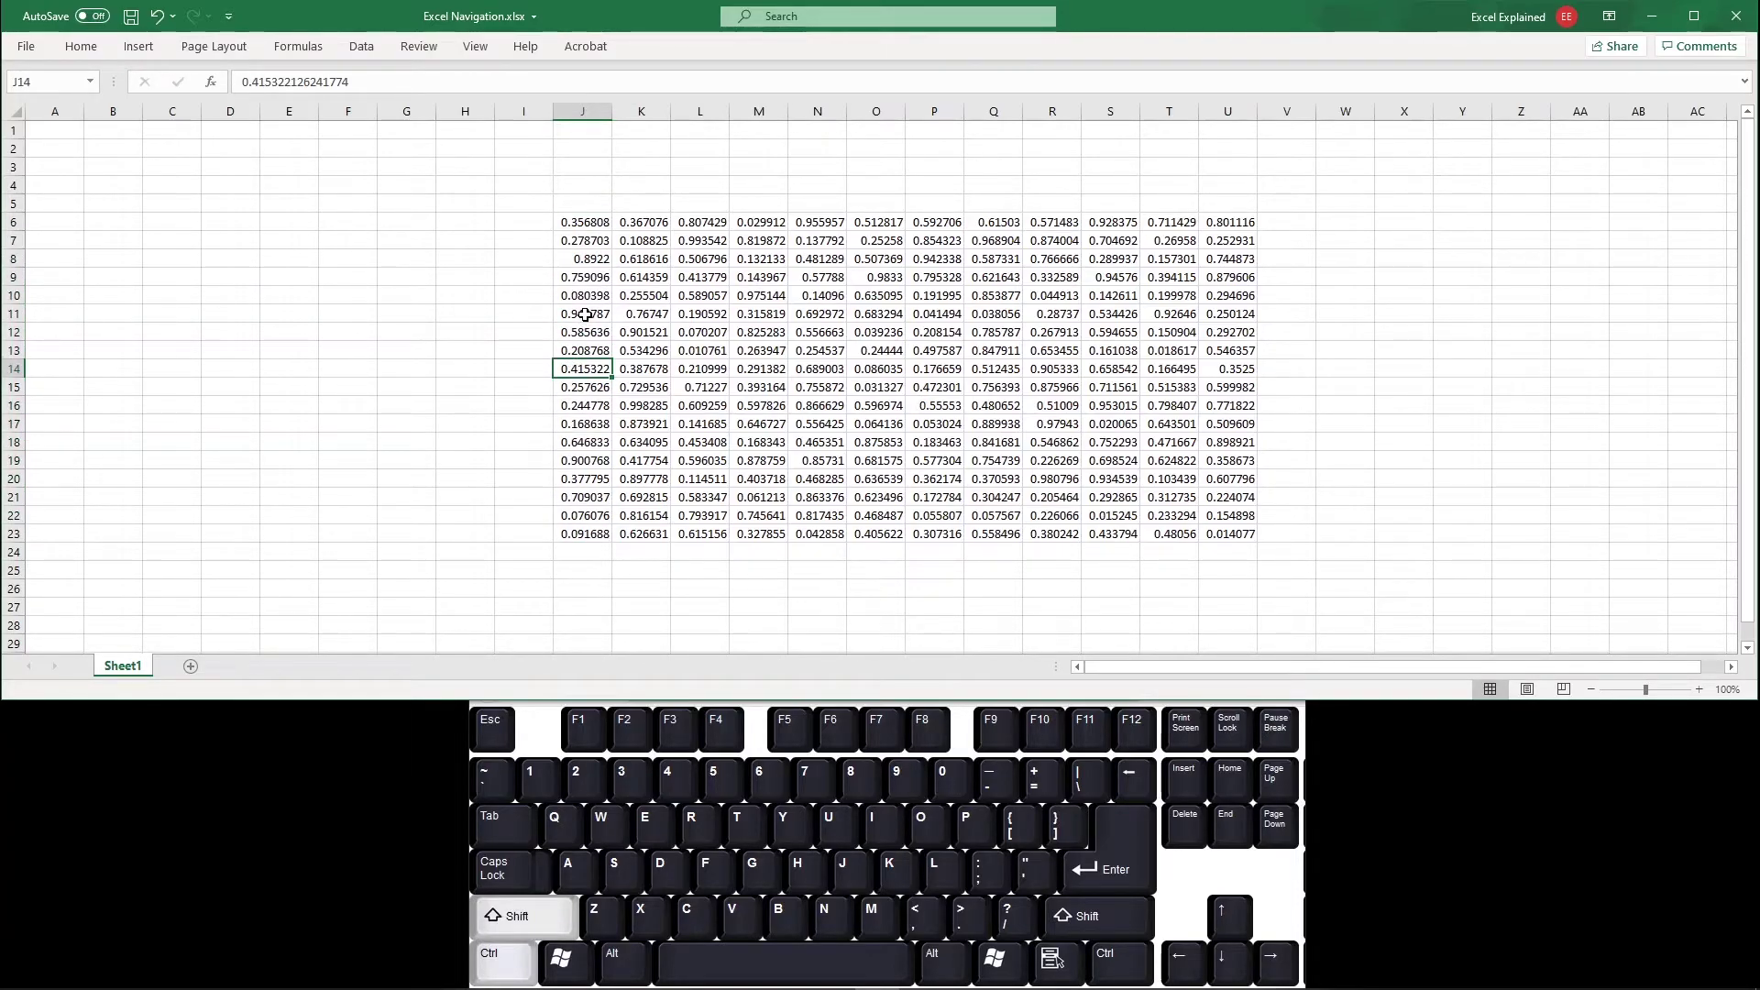
key("ctrl+shift+Right")
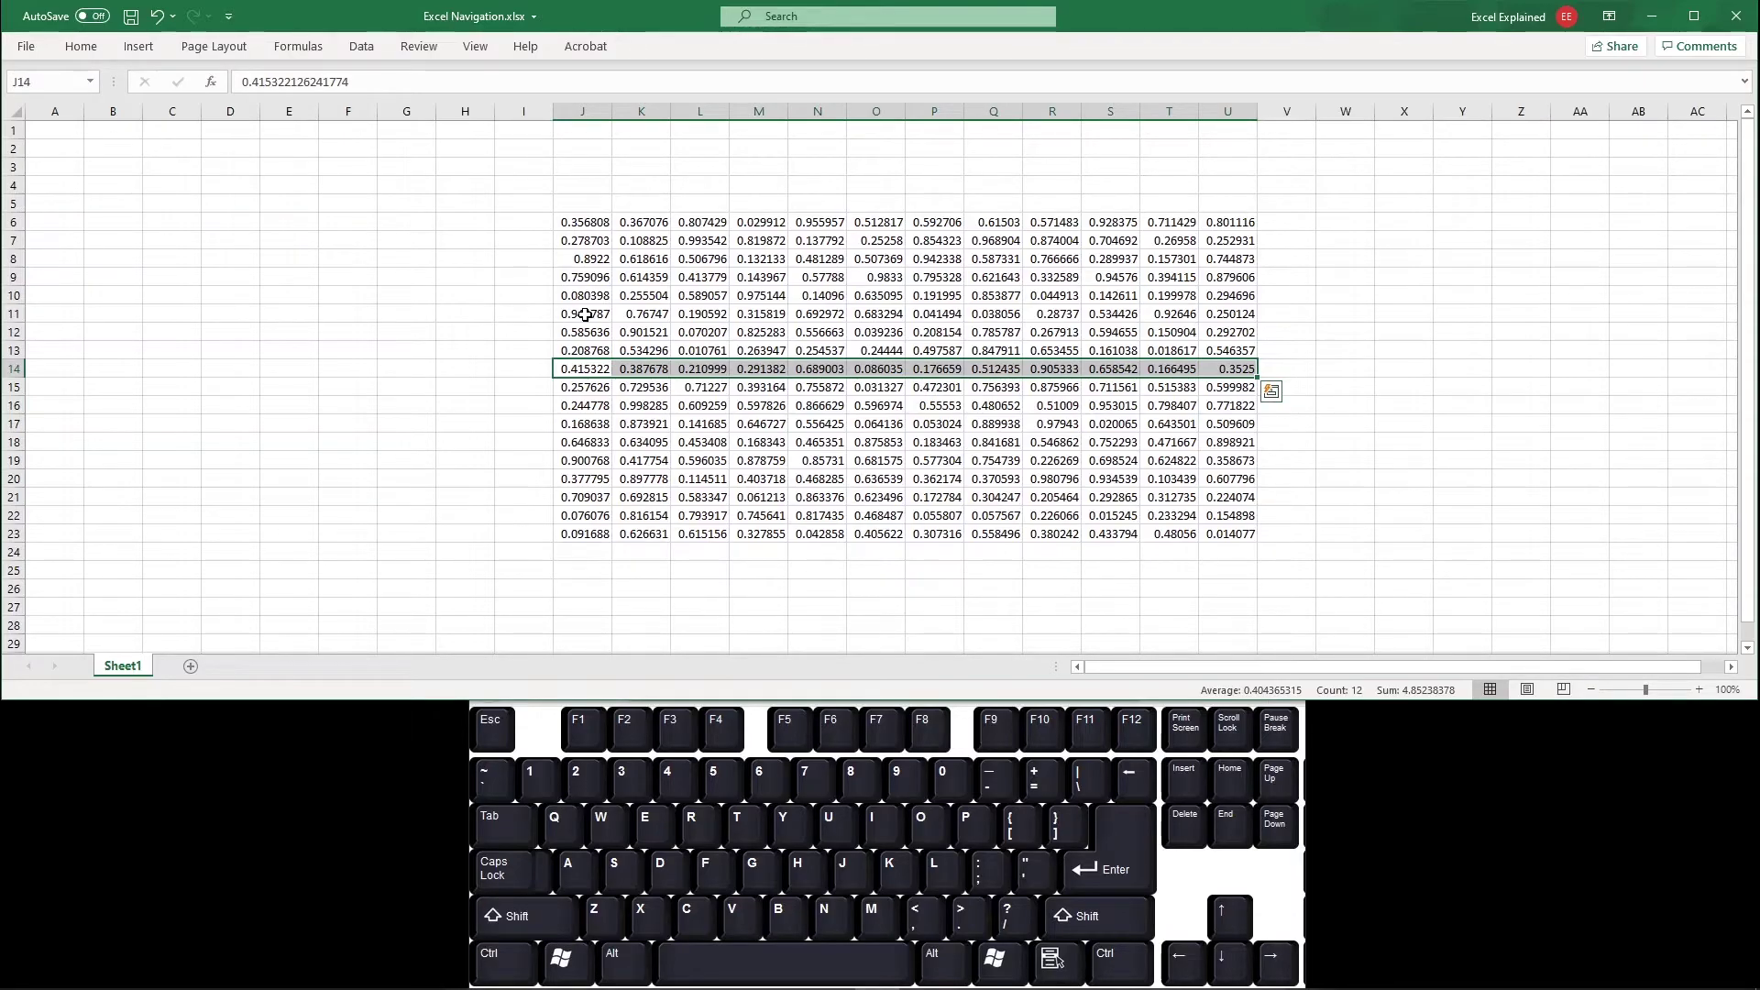
Extend the selection to the block's last column, first from J6 to U6 and then from O10 to U10
left_click(576, 219)
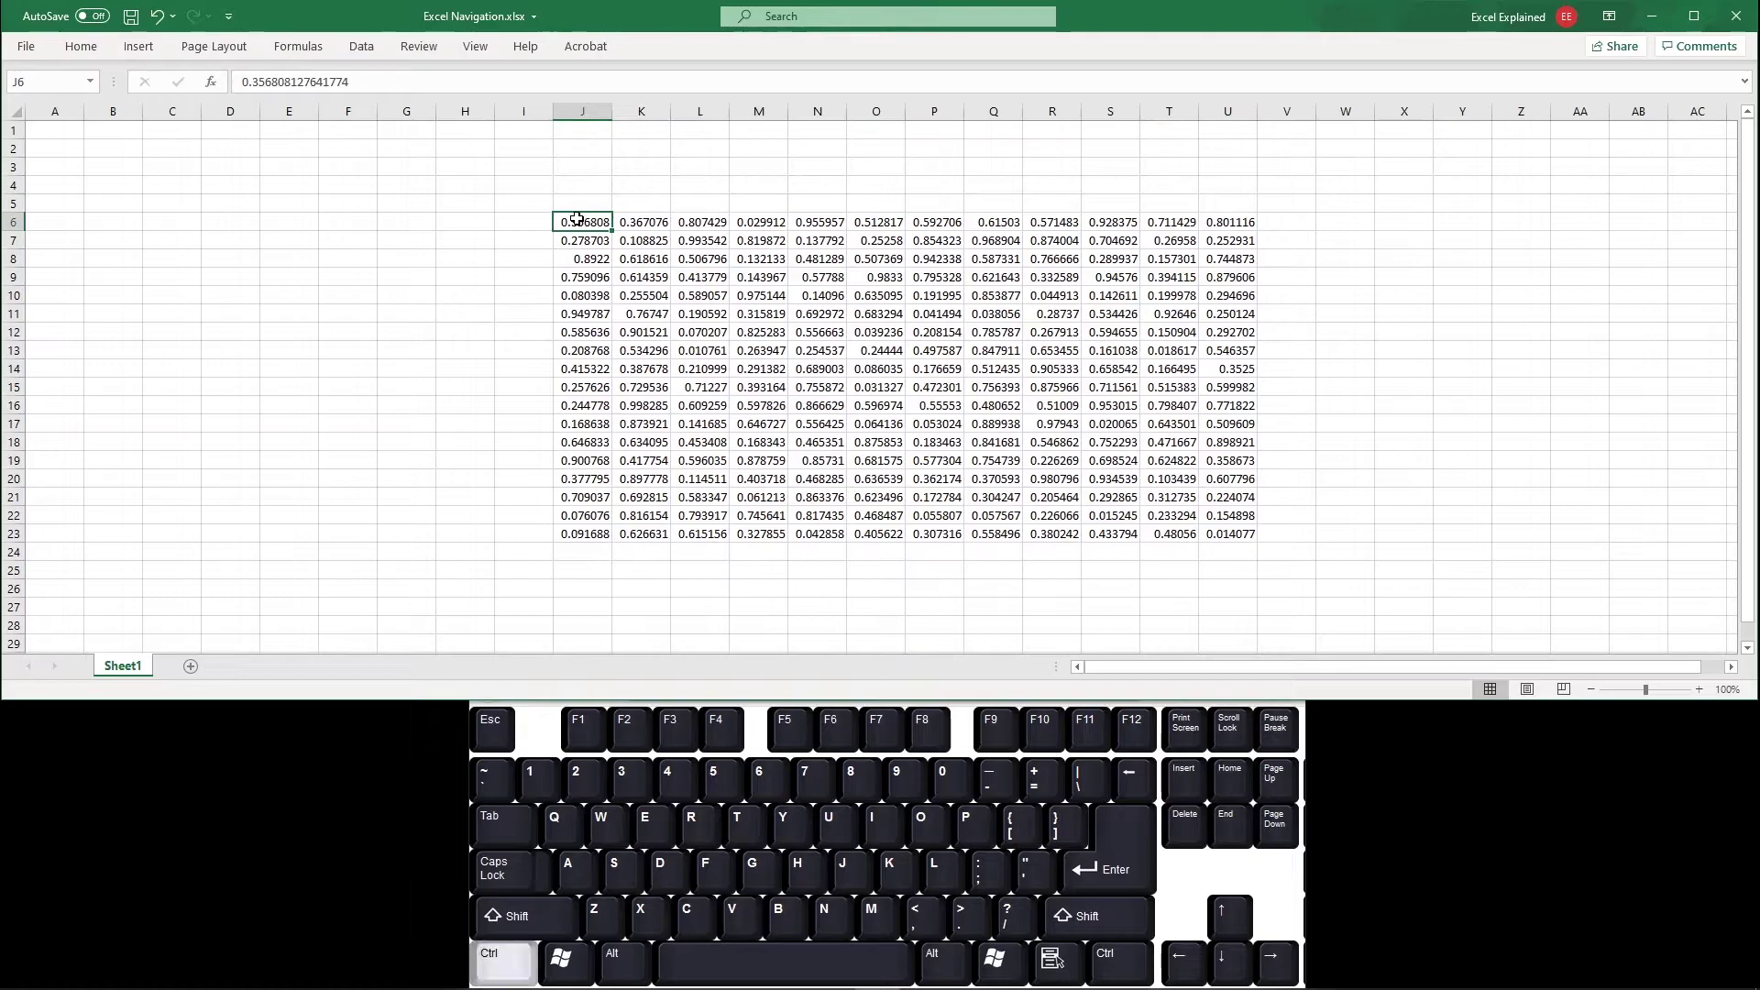
key("ctrl+shift+Right")
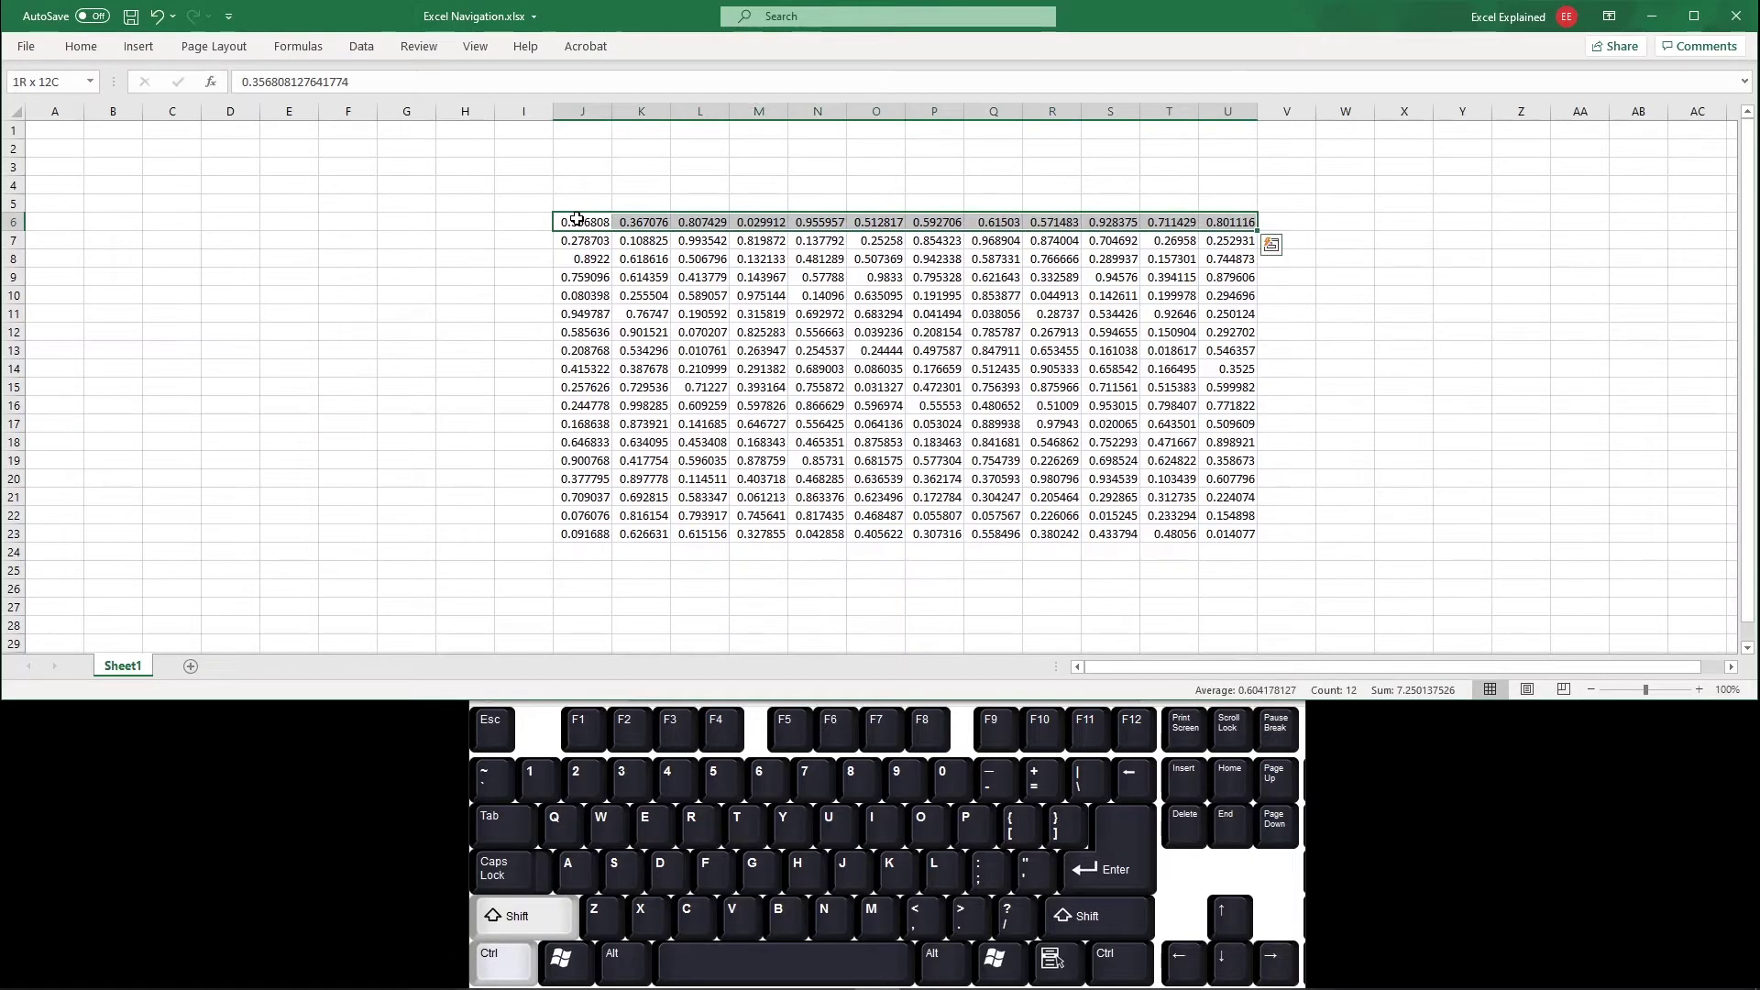
left_click(885, 295)
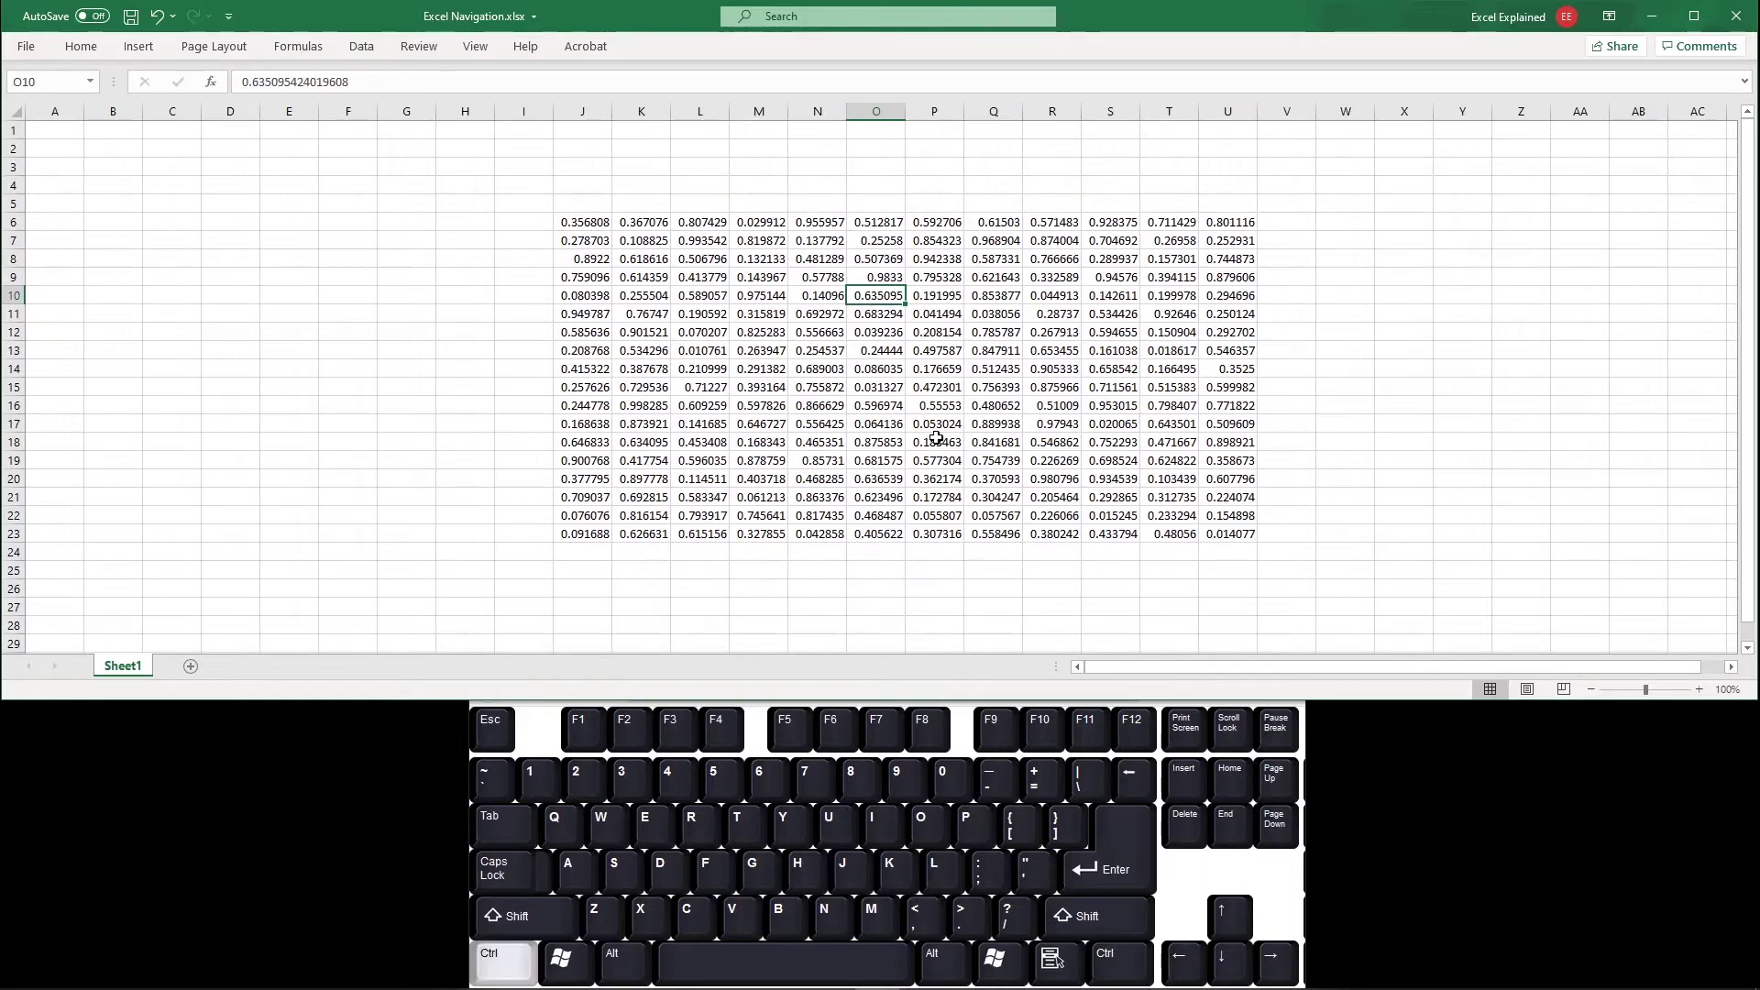
key("ctrl+shift+Right")
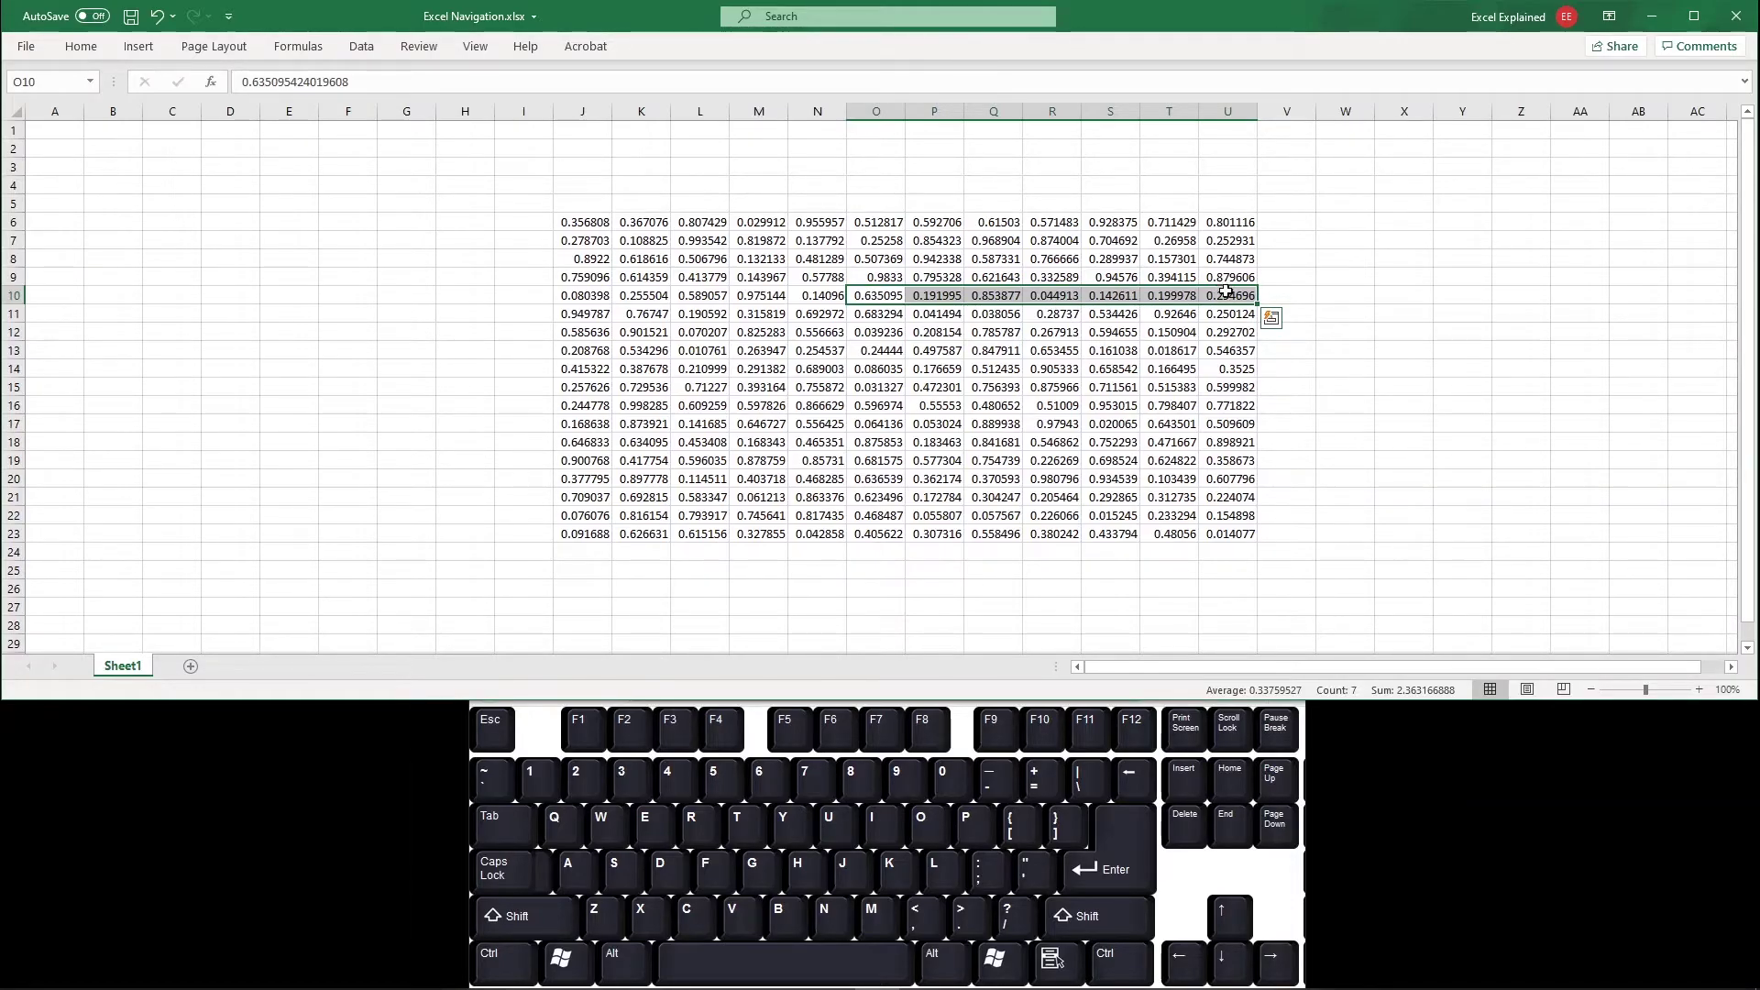
Clear cell R10 to leave a gap in row 10, and select O10:U10 across it
left_click(1054, 295)
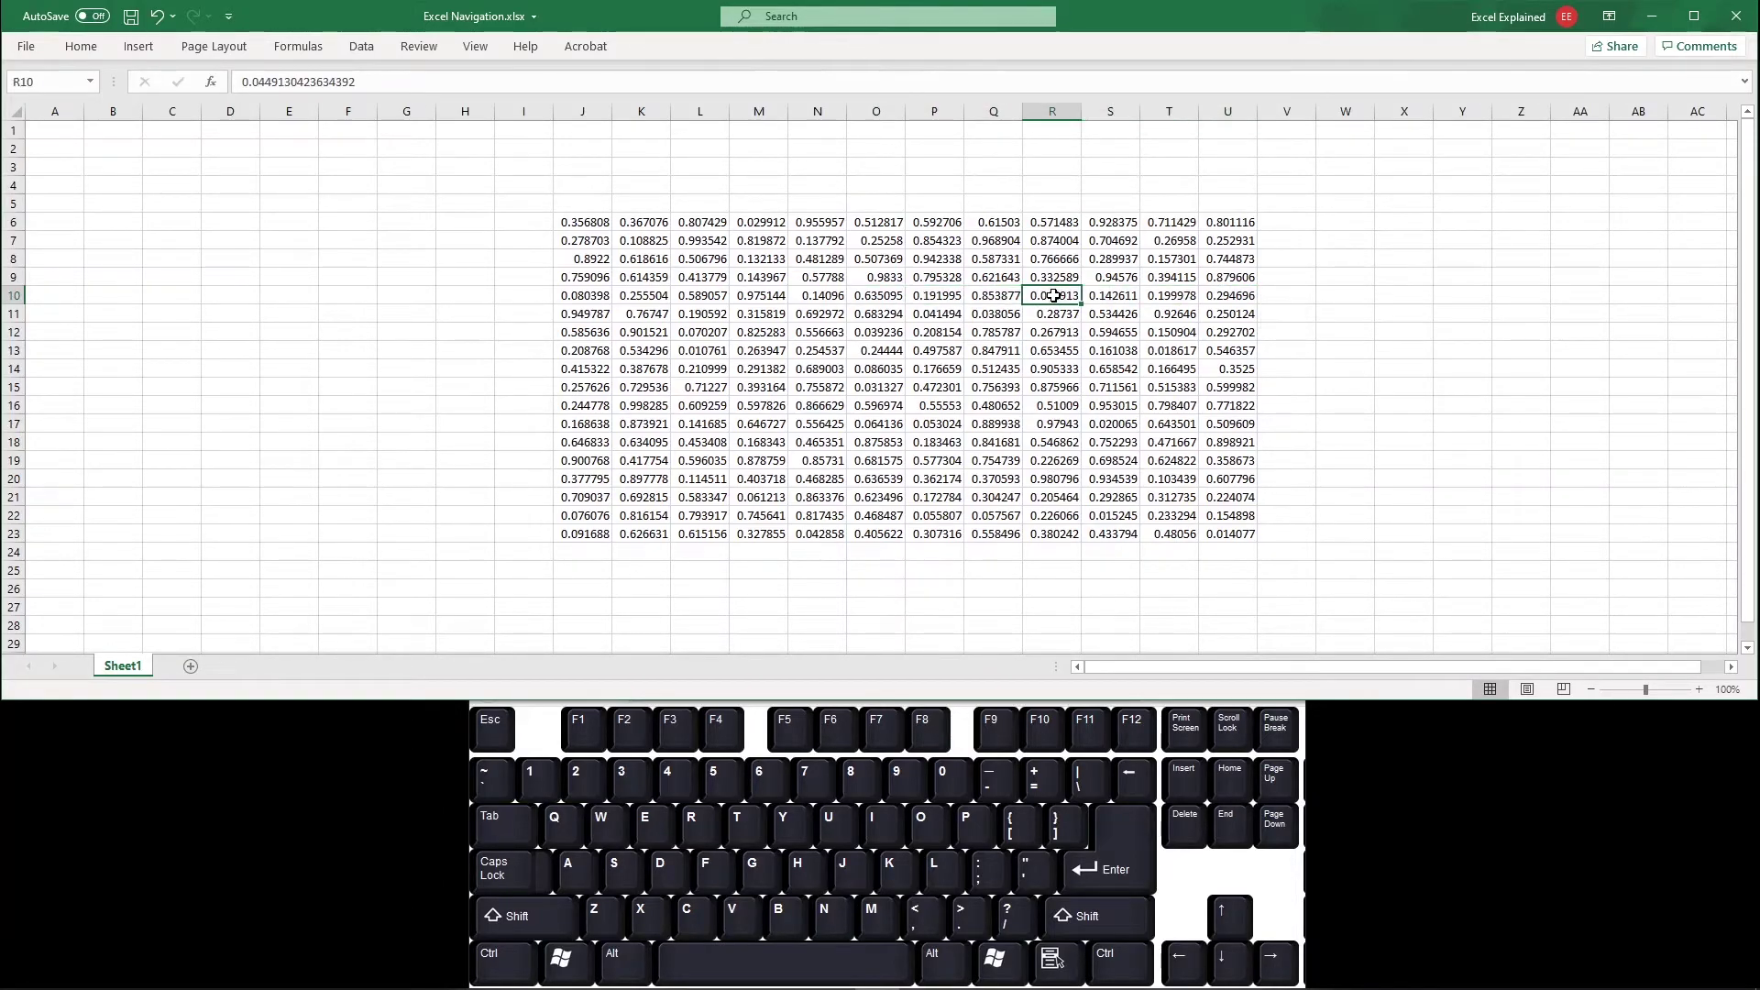
key("Delete")
left_click(887, 292)
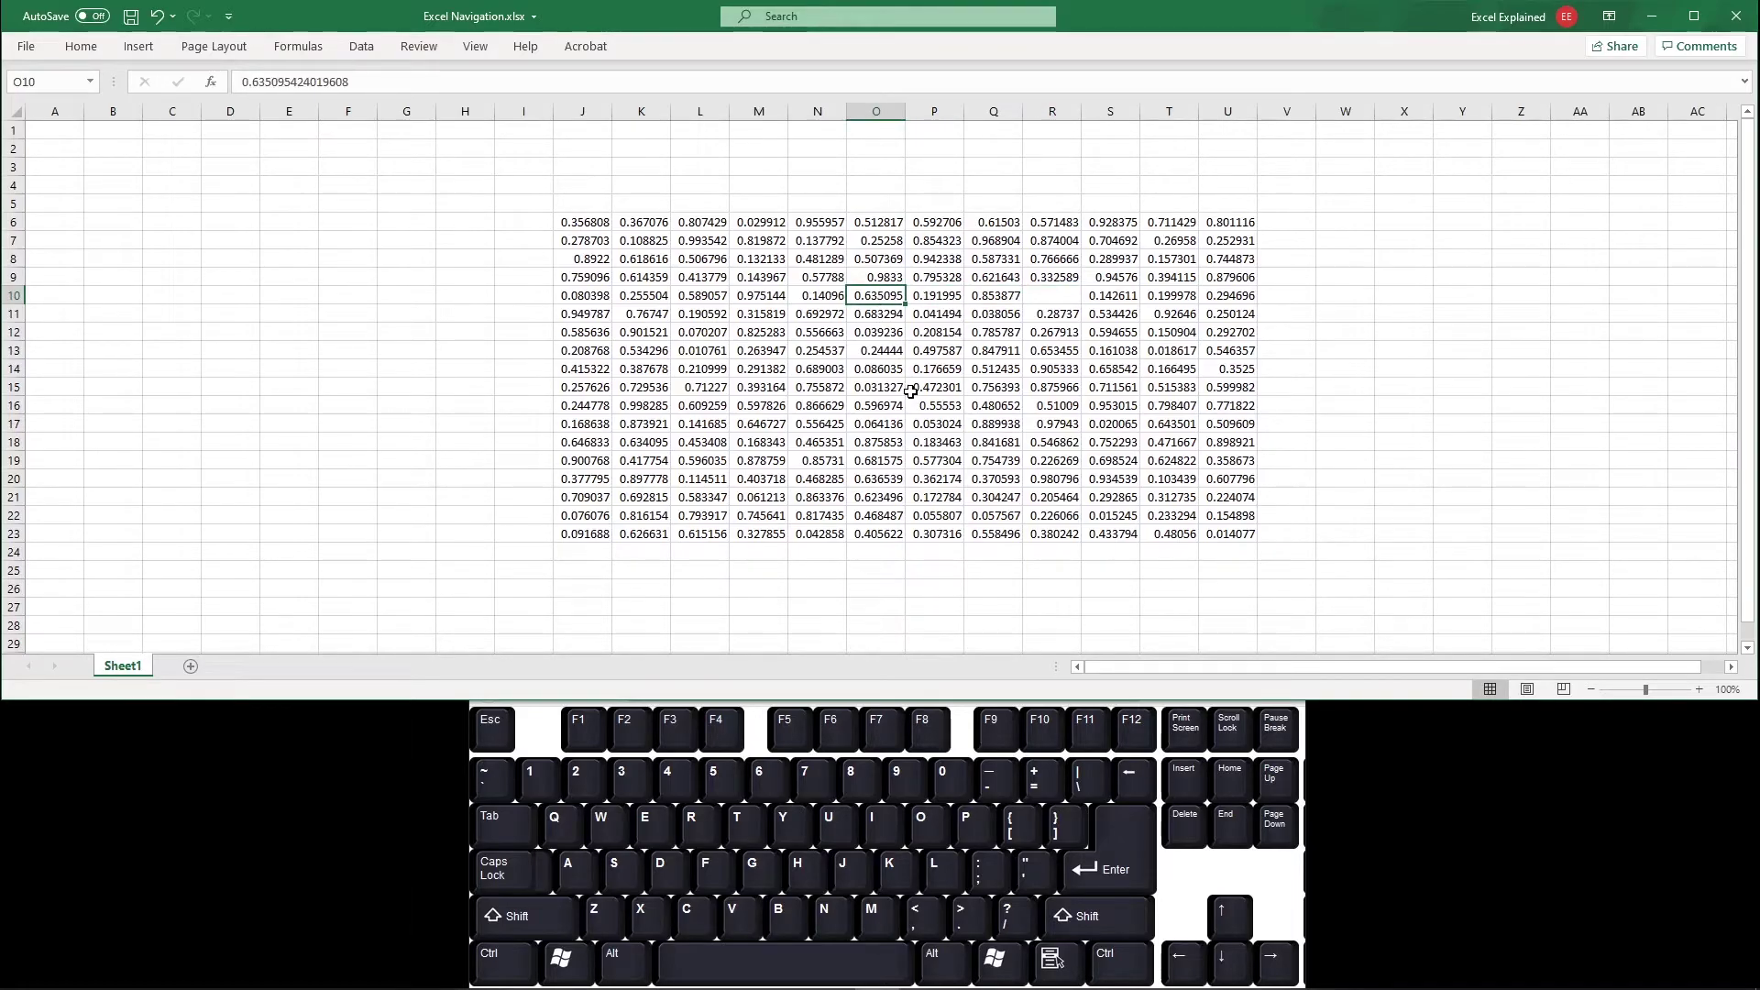
left_click_drag(882, 295, 1230, 291)
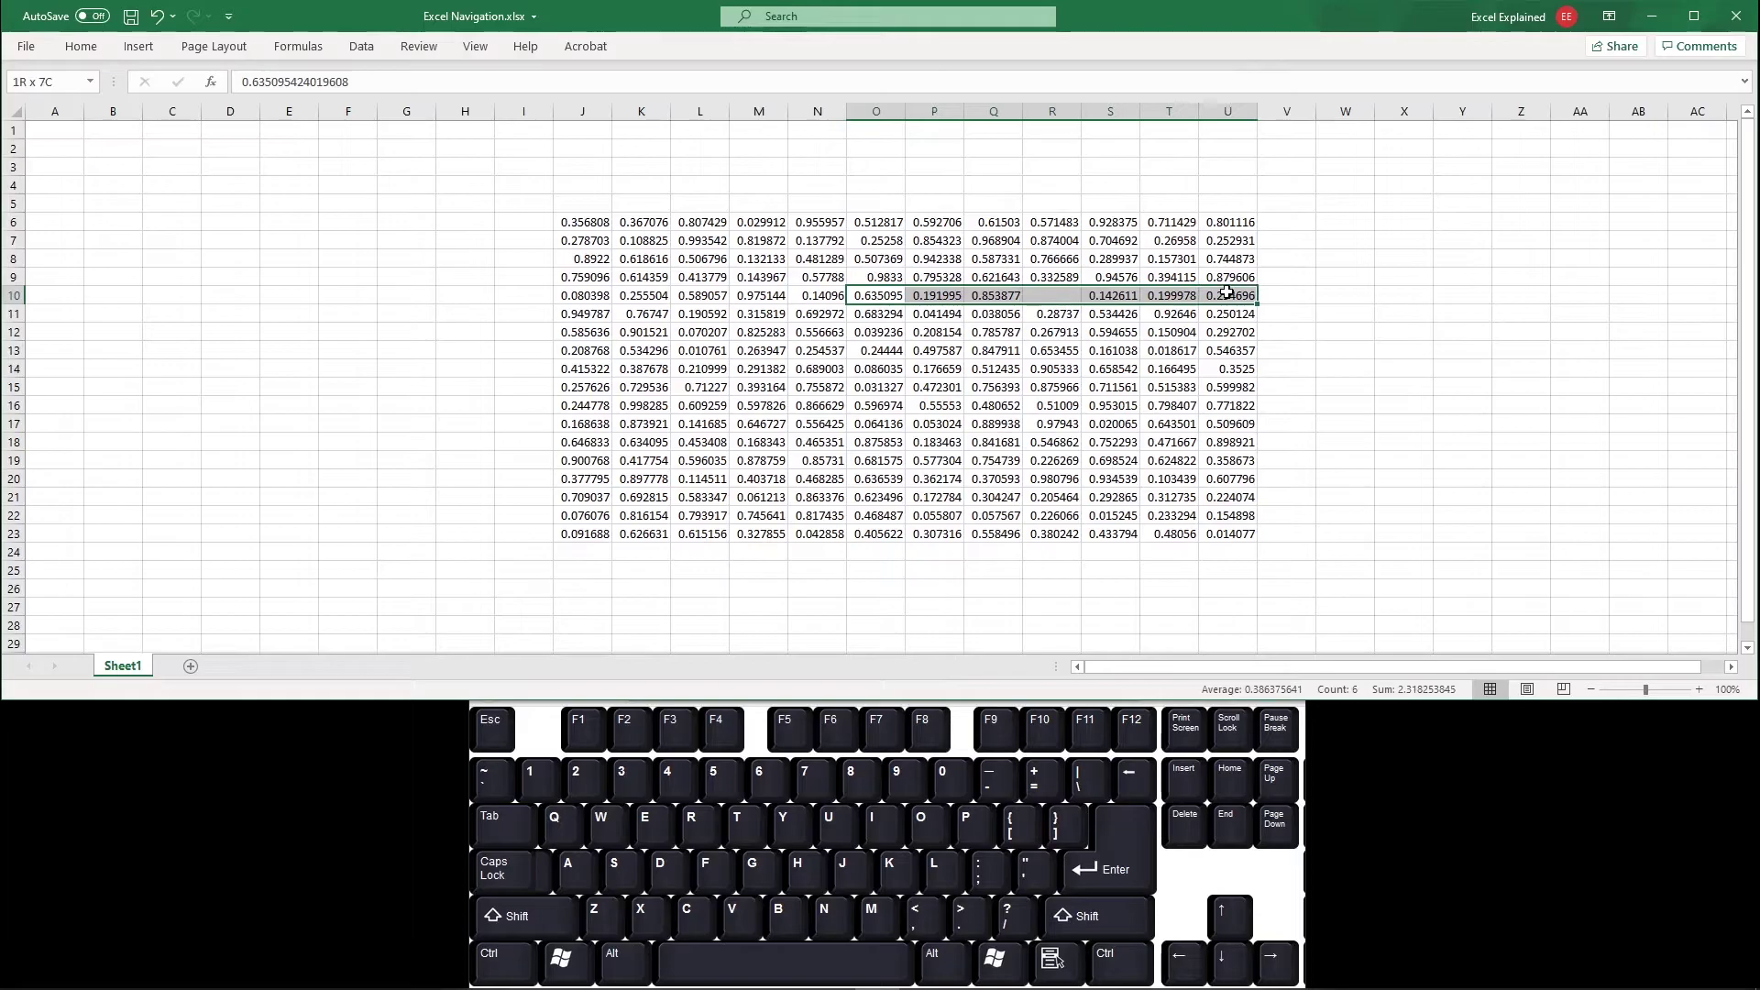
Extend the selection from O10 to the last filled cell before the gap, Q10, and undo the clearing of R10
left_click(863, 292)
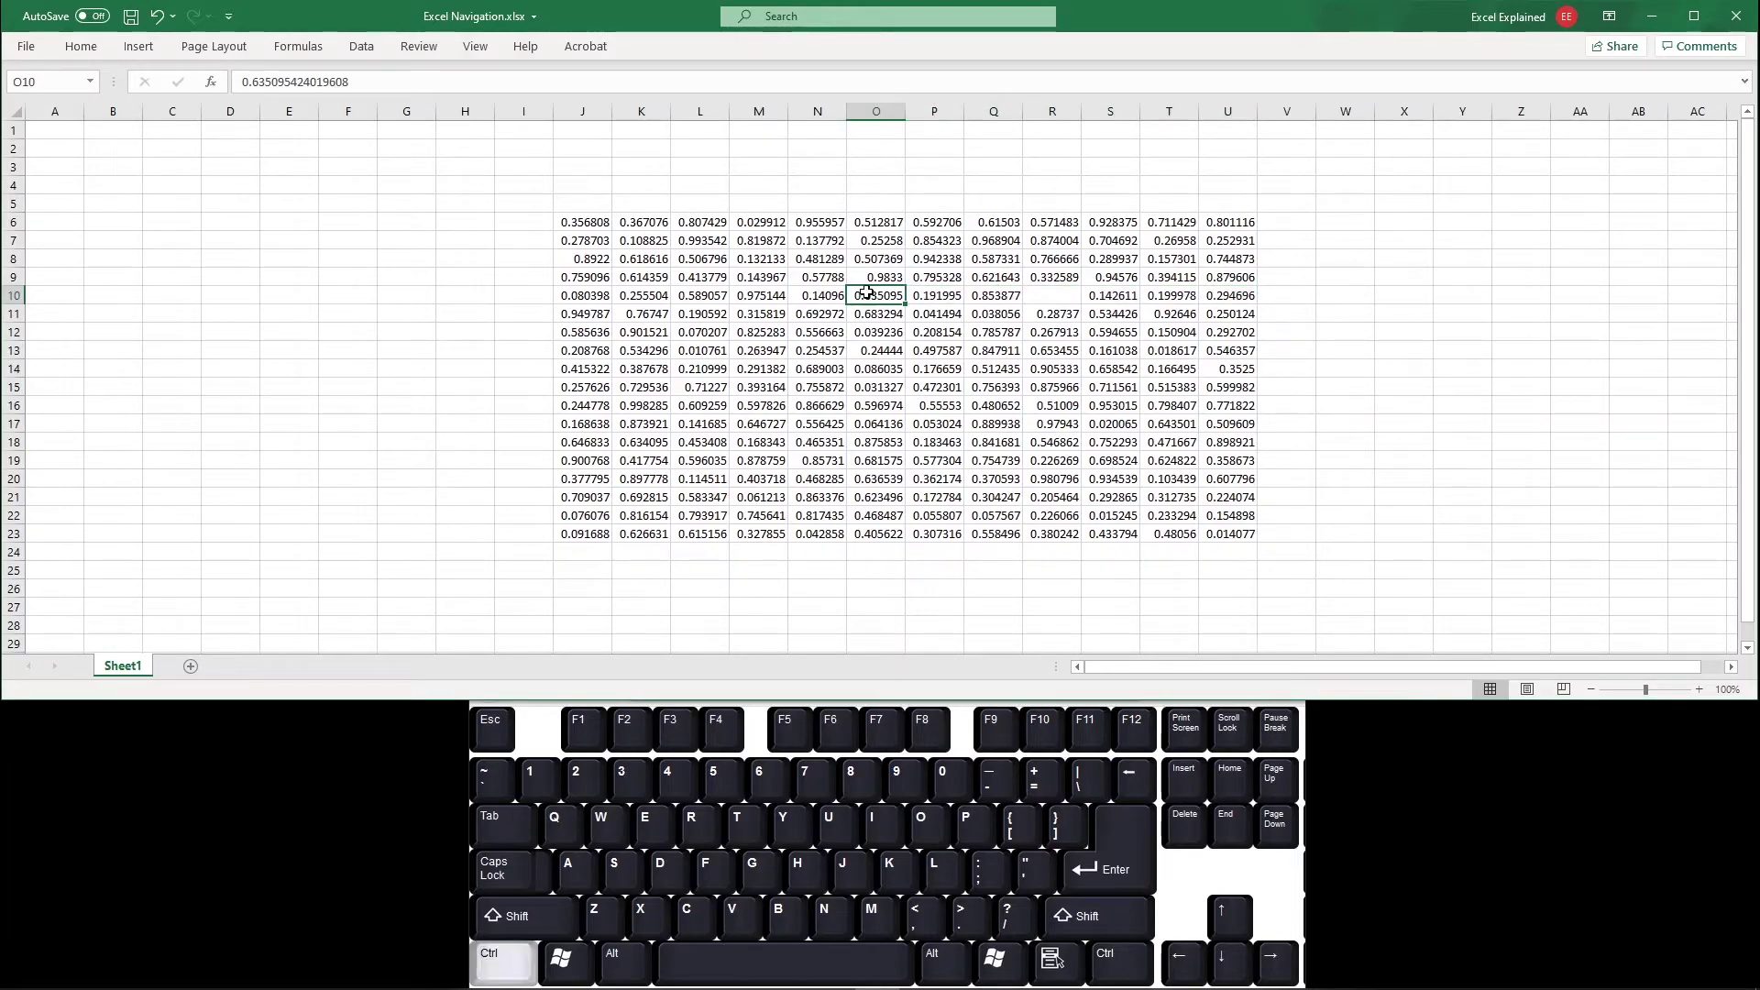
key("ctrl+shift+Right")
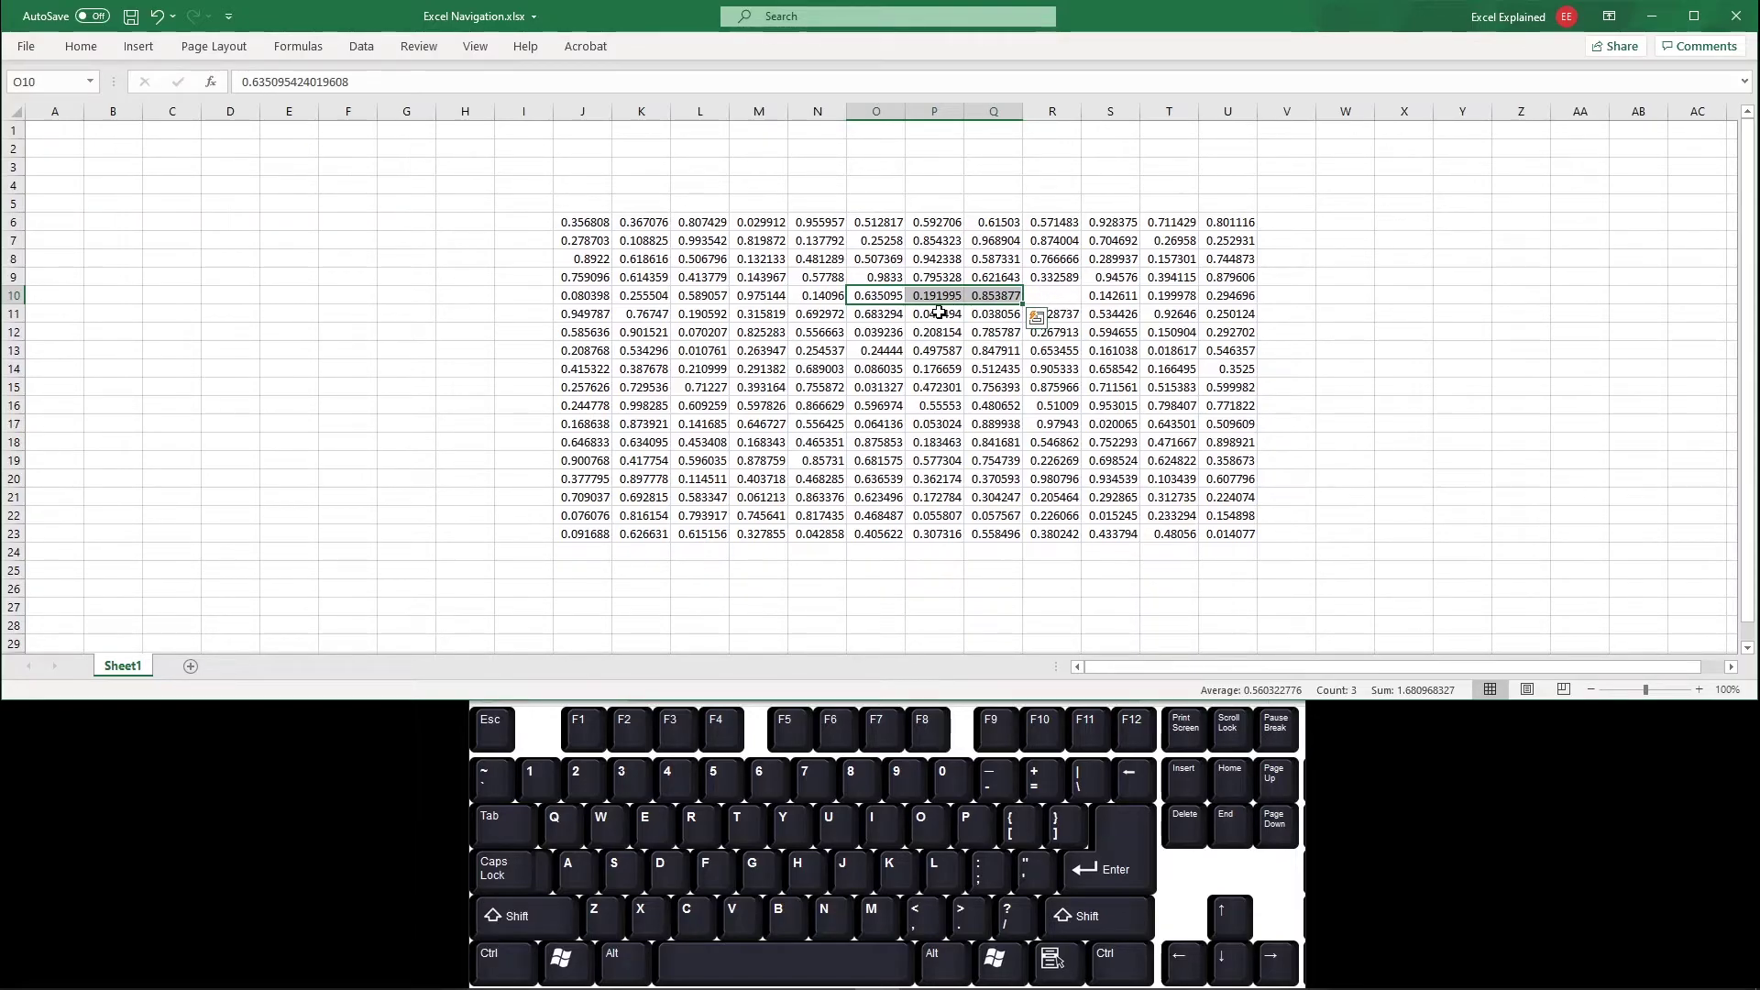
key("ctrl+z")
Select the entire block of numbers, J6:U23, starting from J6
left_click(599, 209)
left_click(599, 217)
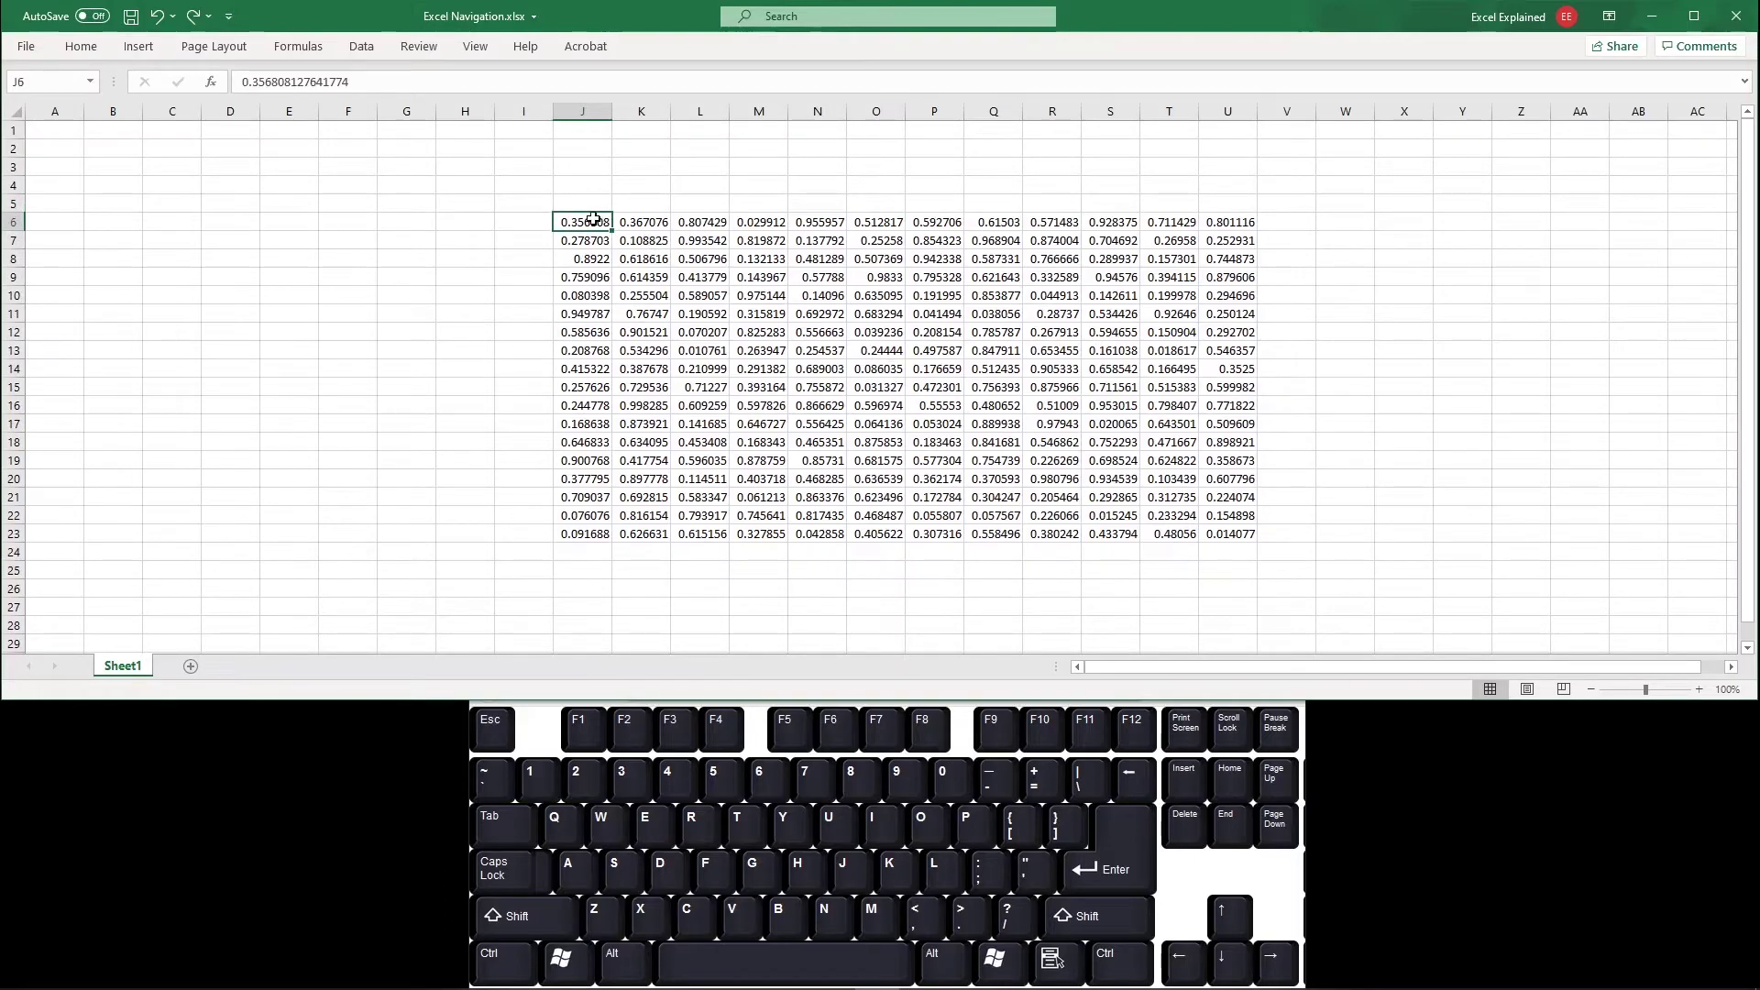
left_click_drag(594, 219, 1246, 525)
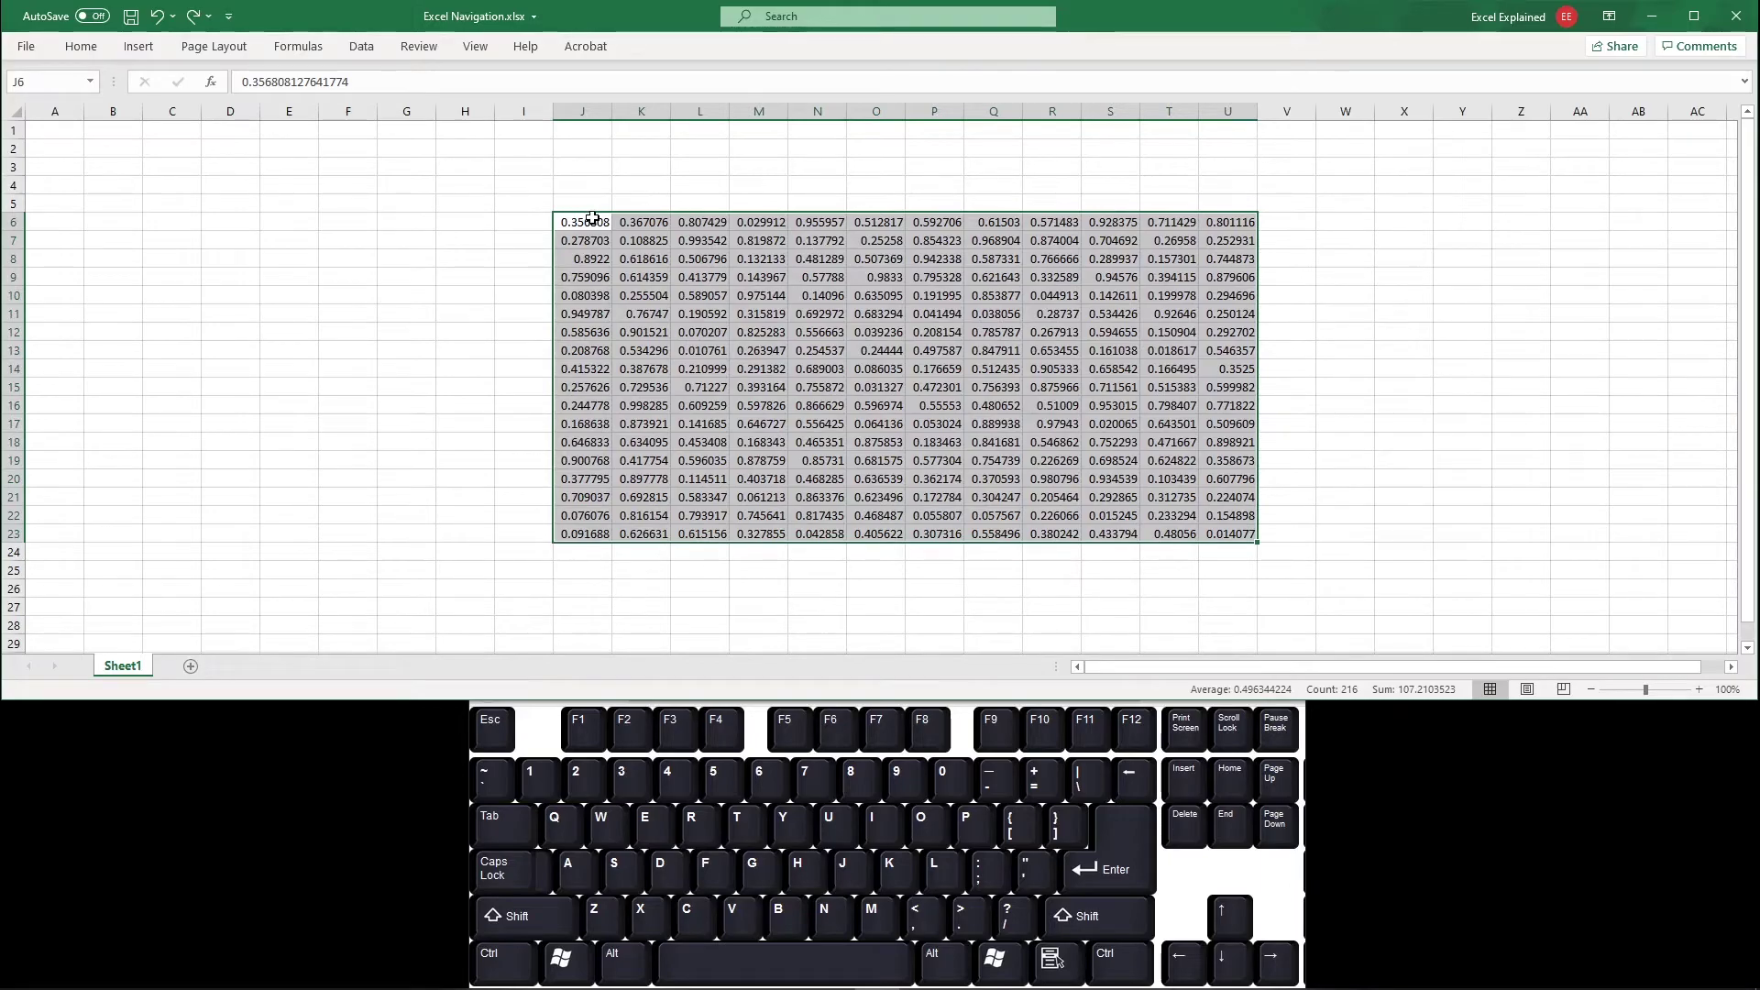
Select well past the block's edges, from J6 to Z76, return to the top of the sheet and reselect J6
left_click(592, 218)
left_click_drag(593, 218, 1560, 641)
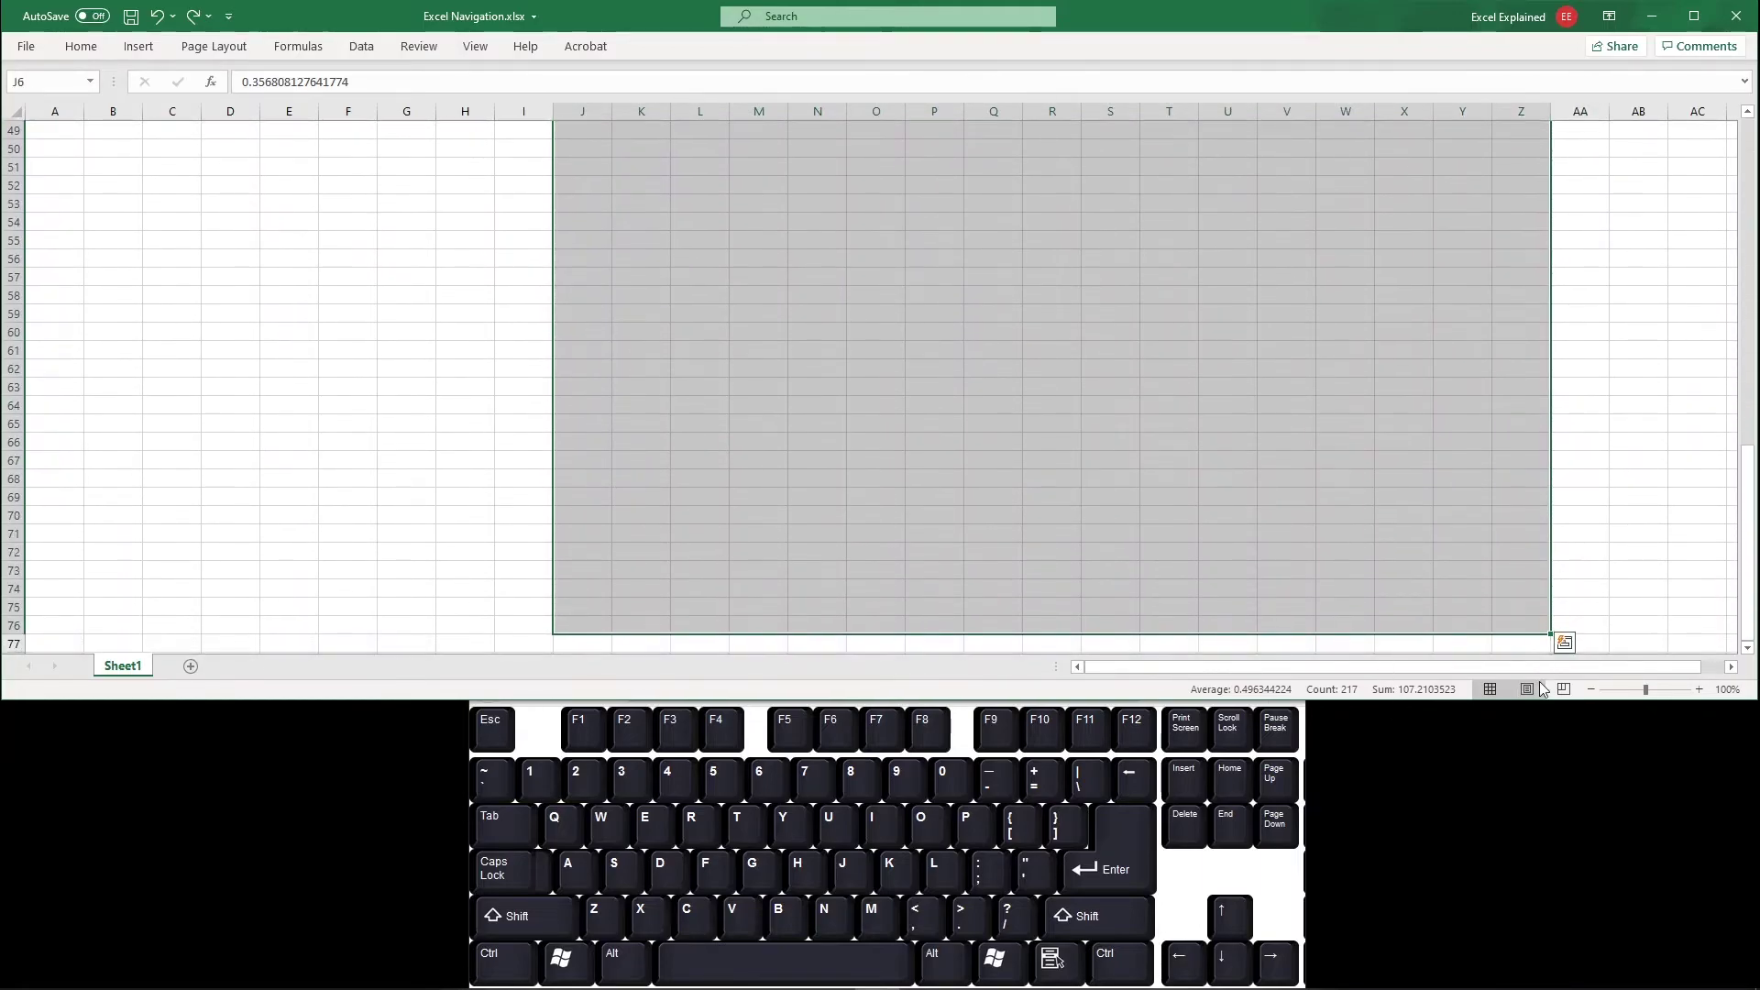
key("ctrl+Home")
left_click(595, 218)
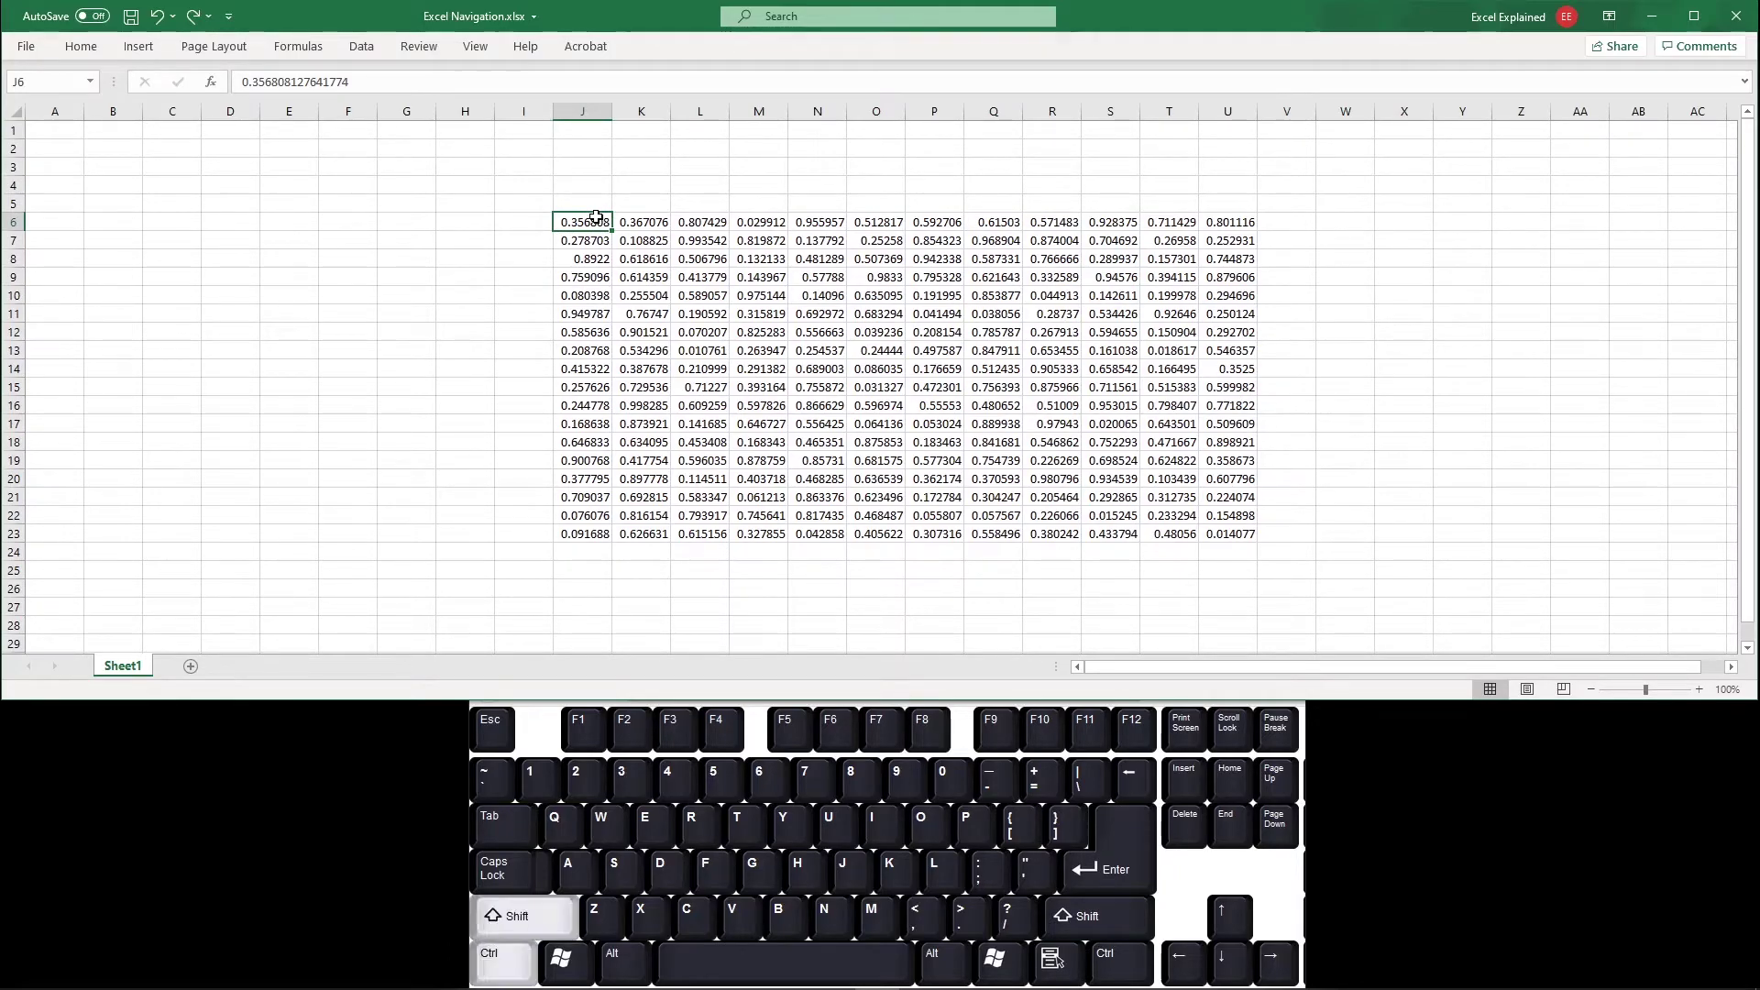
Select the block J6:U23 by extending down and across from J6, repeat the selection once, and finish on cell O13
key("ctrl+shift+Down")
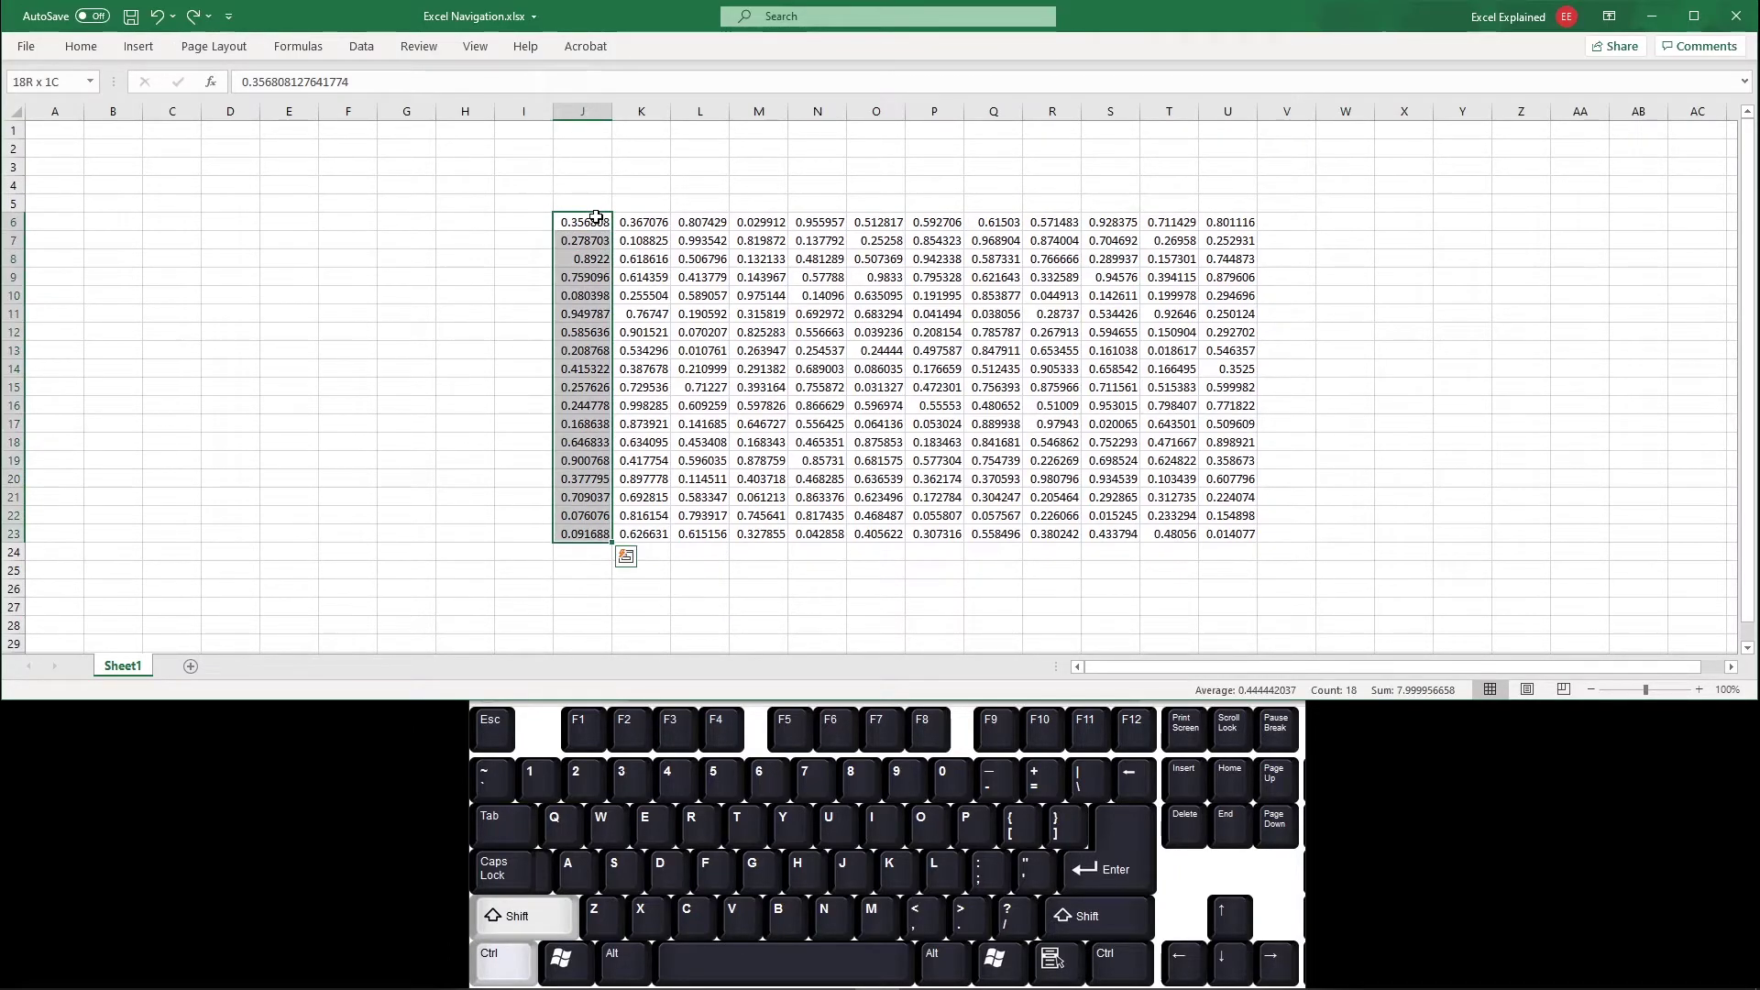
key("ctrl+shift+Right")
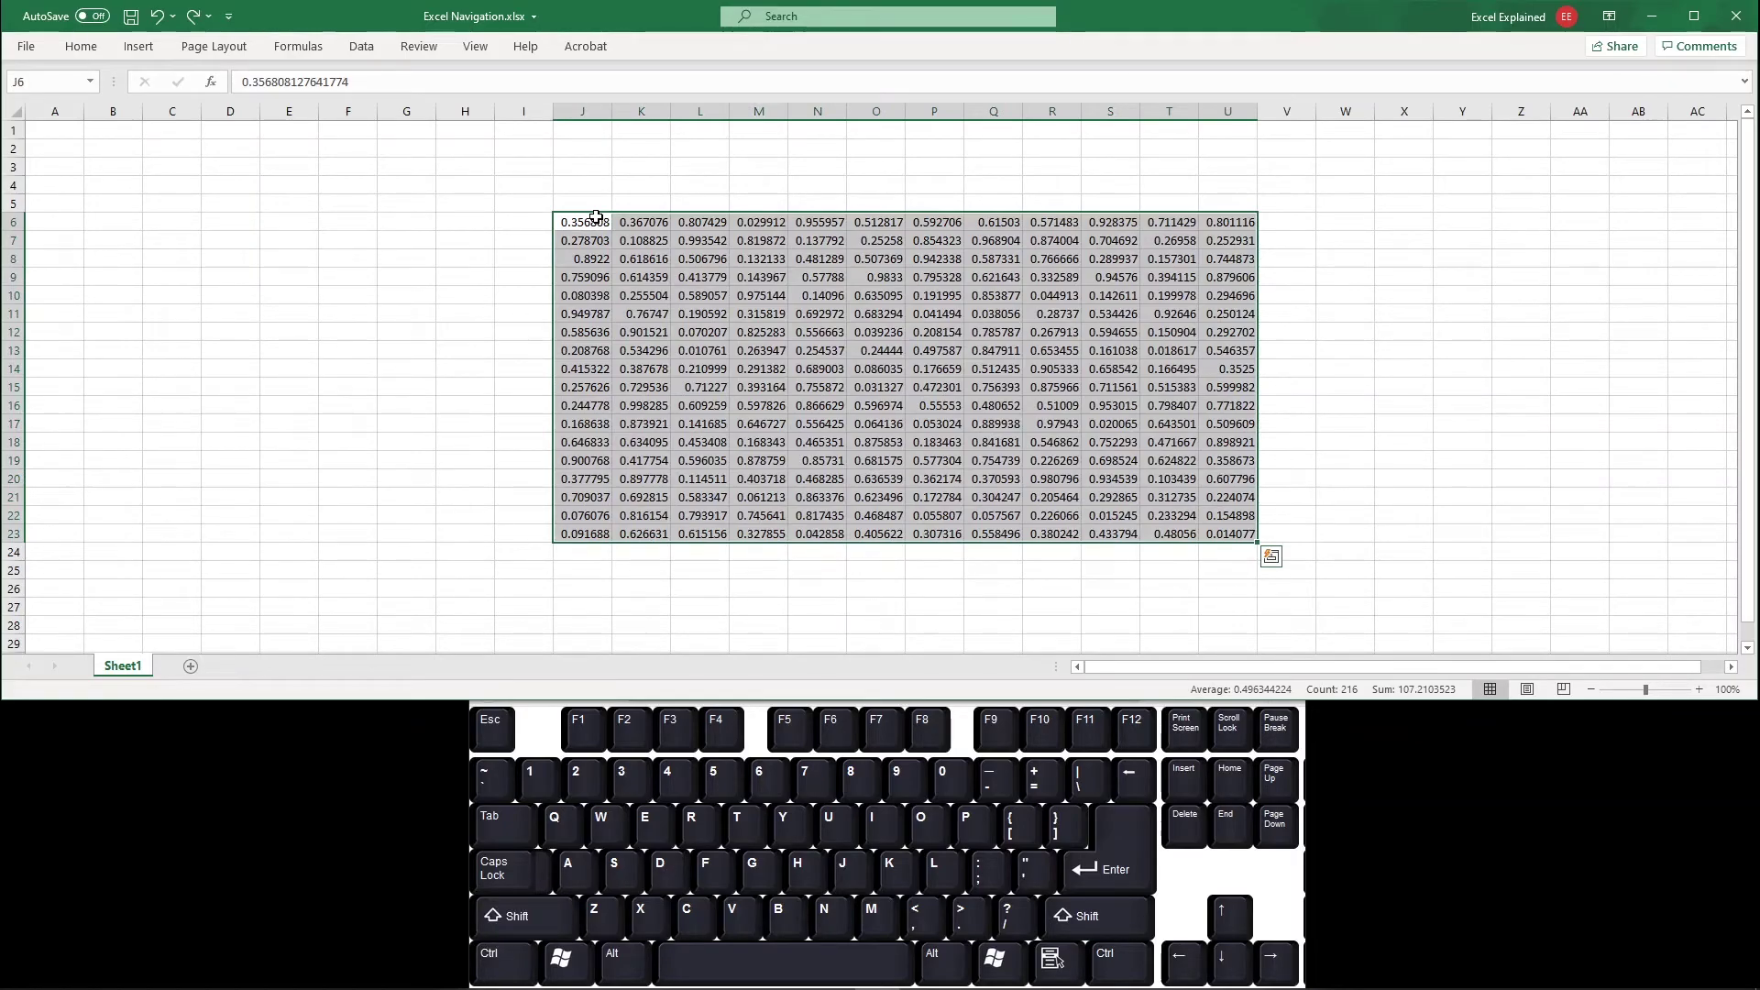
left_click(594, 218)
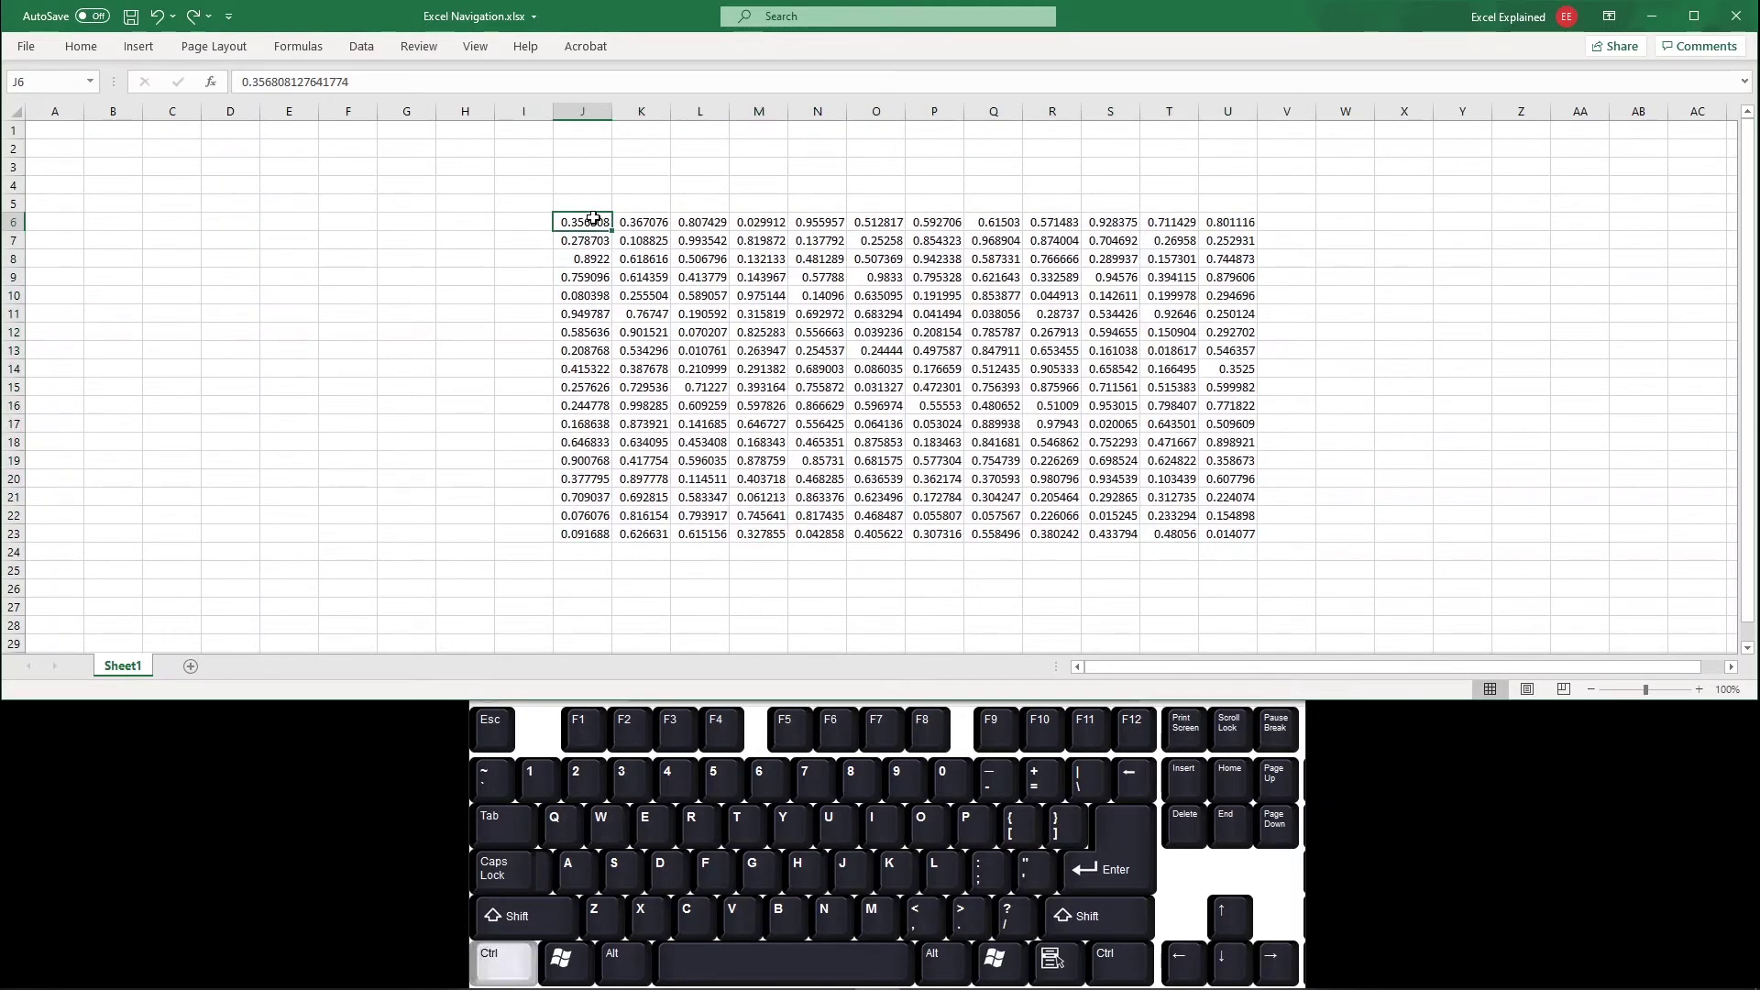
key("ctrl+shift+Down")
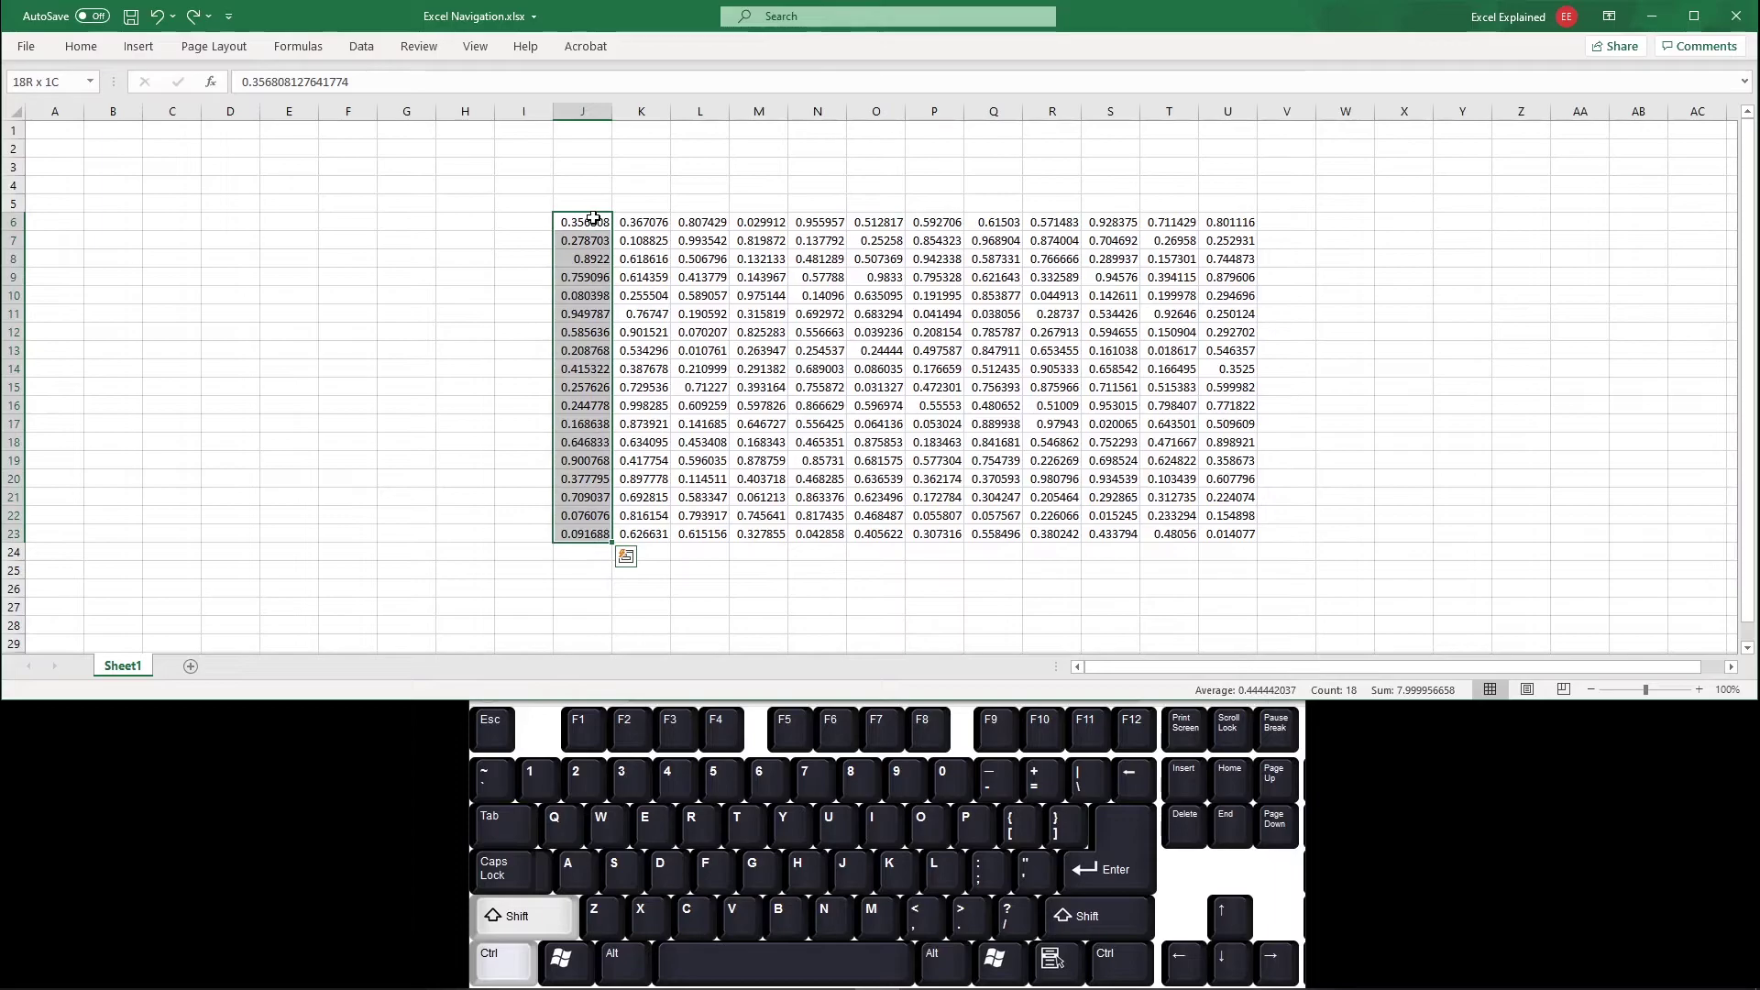
key("ctrl+shift+Right")
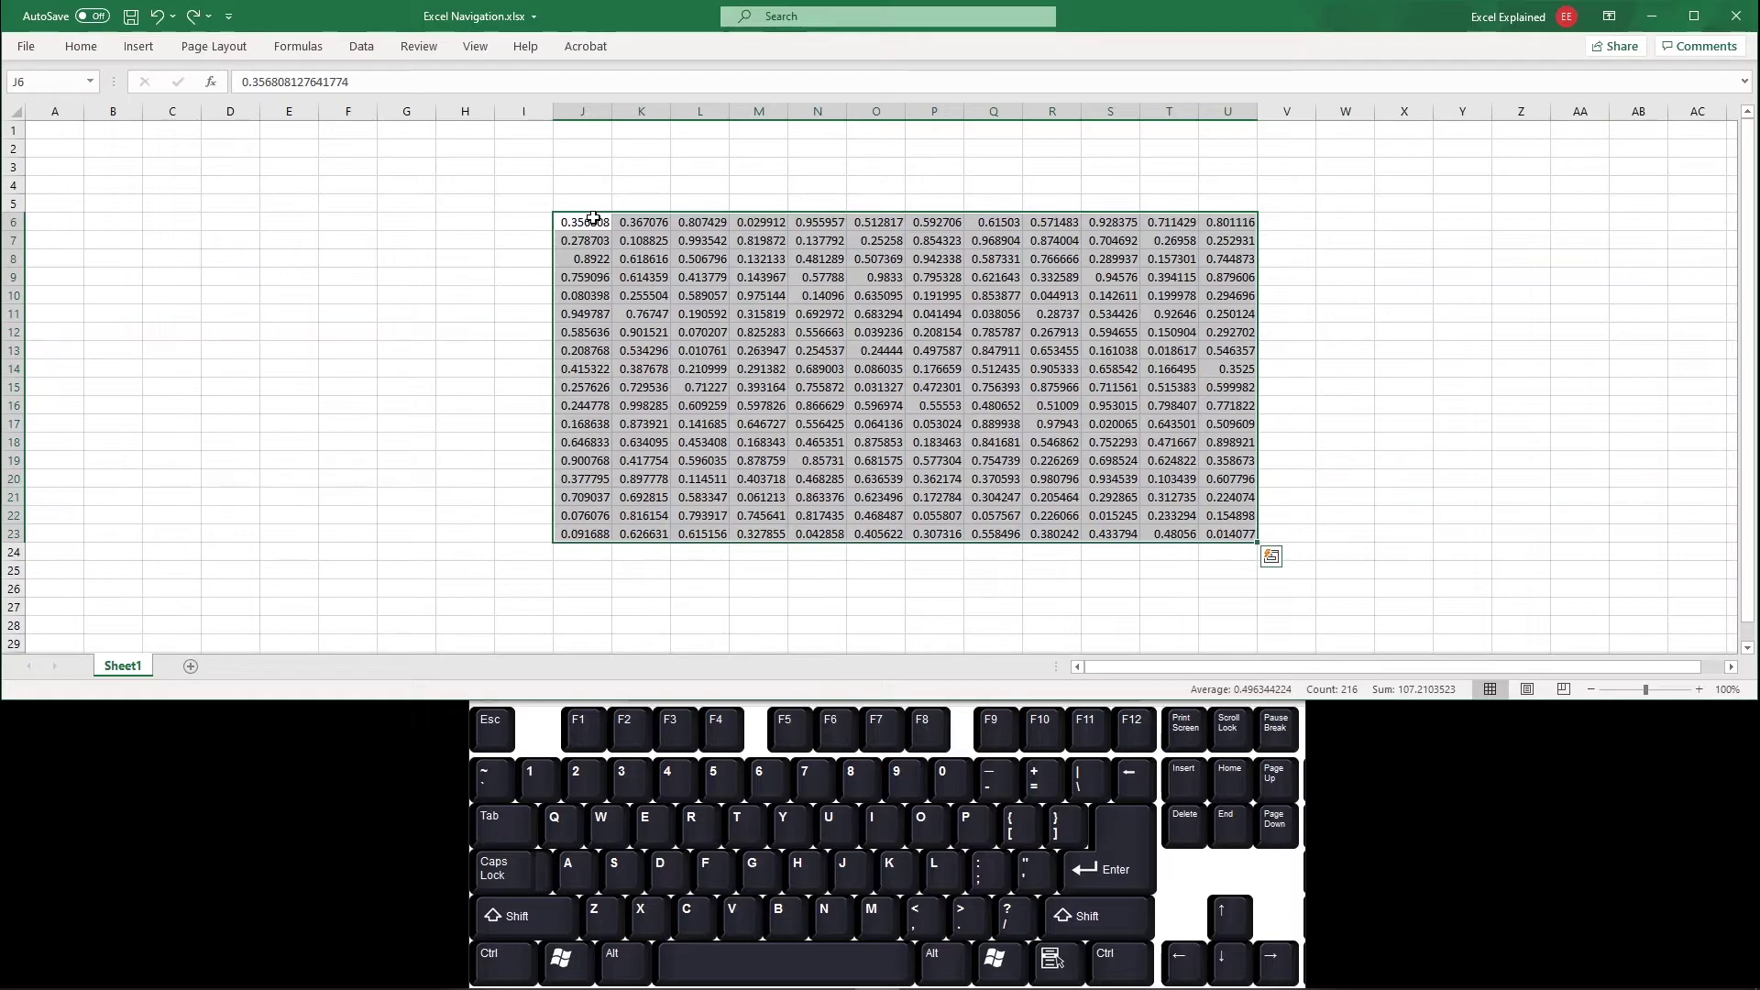
left_click(870, 356)
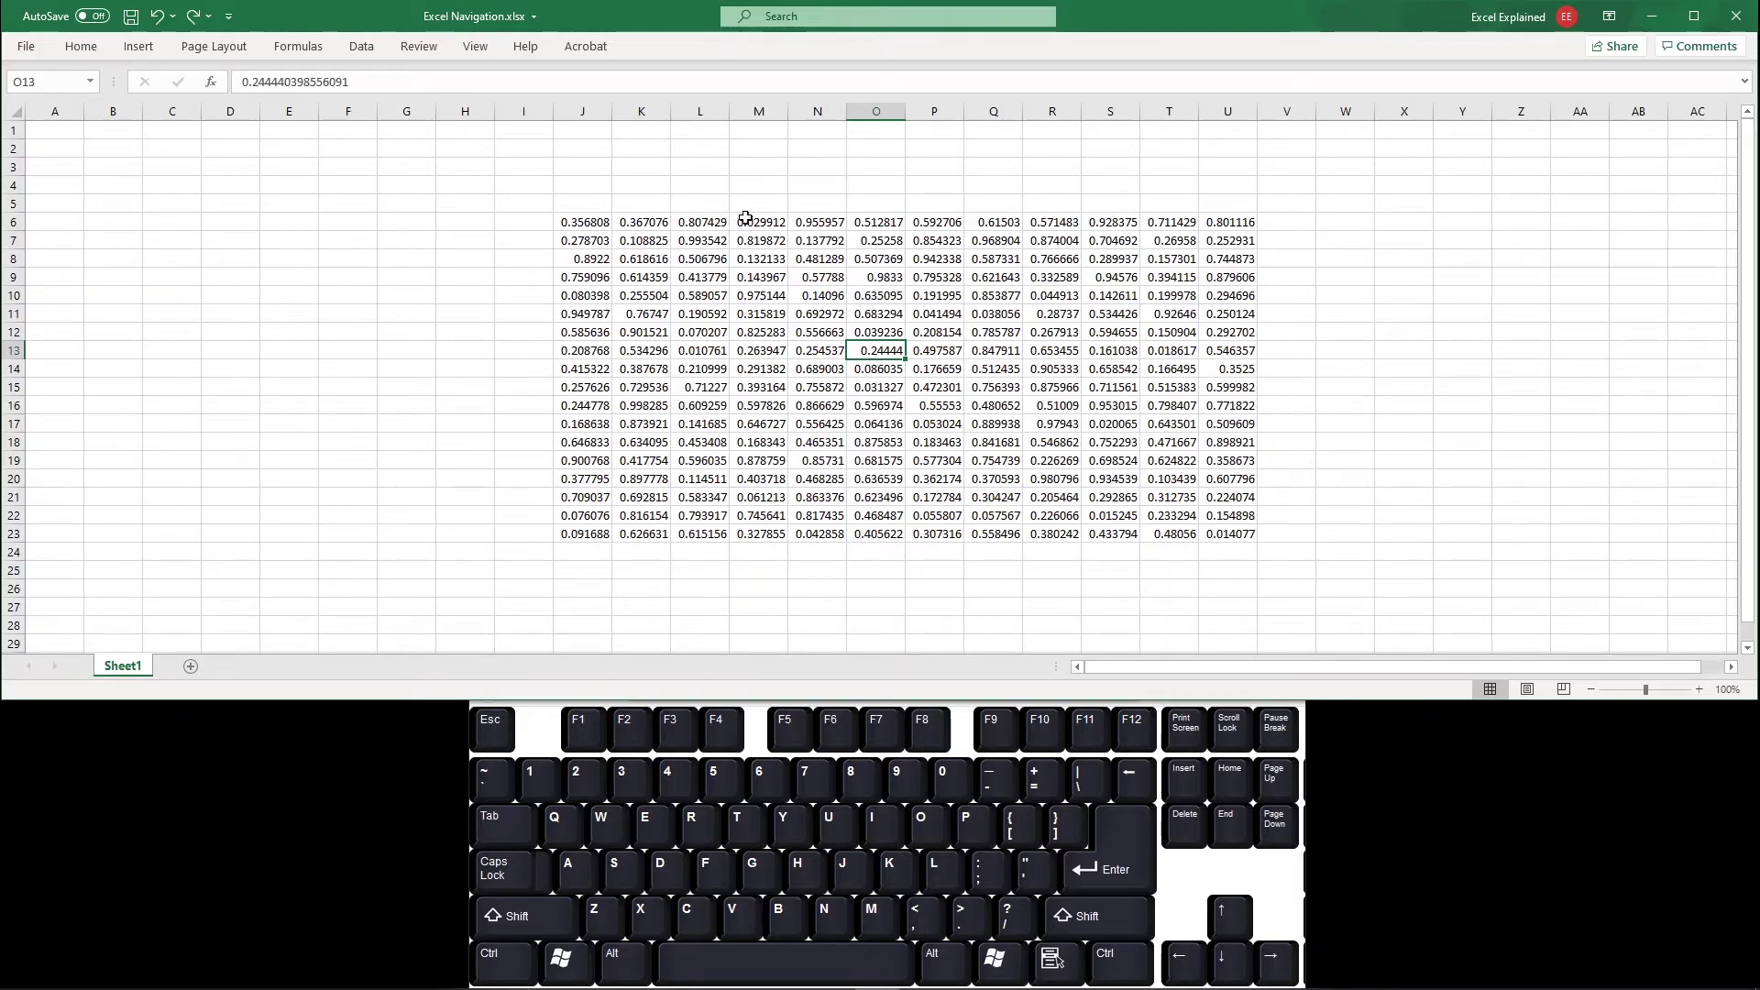
Add eight blank worksheets to the workbook after Sheet1
left_click(190, 666)
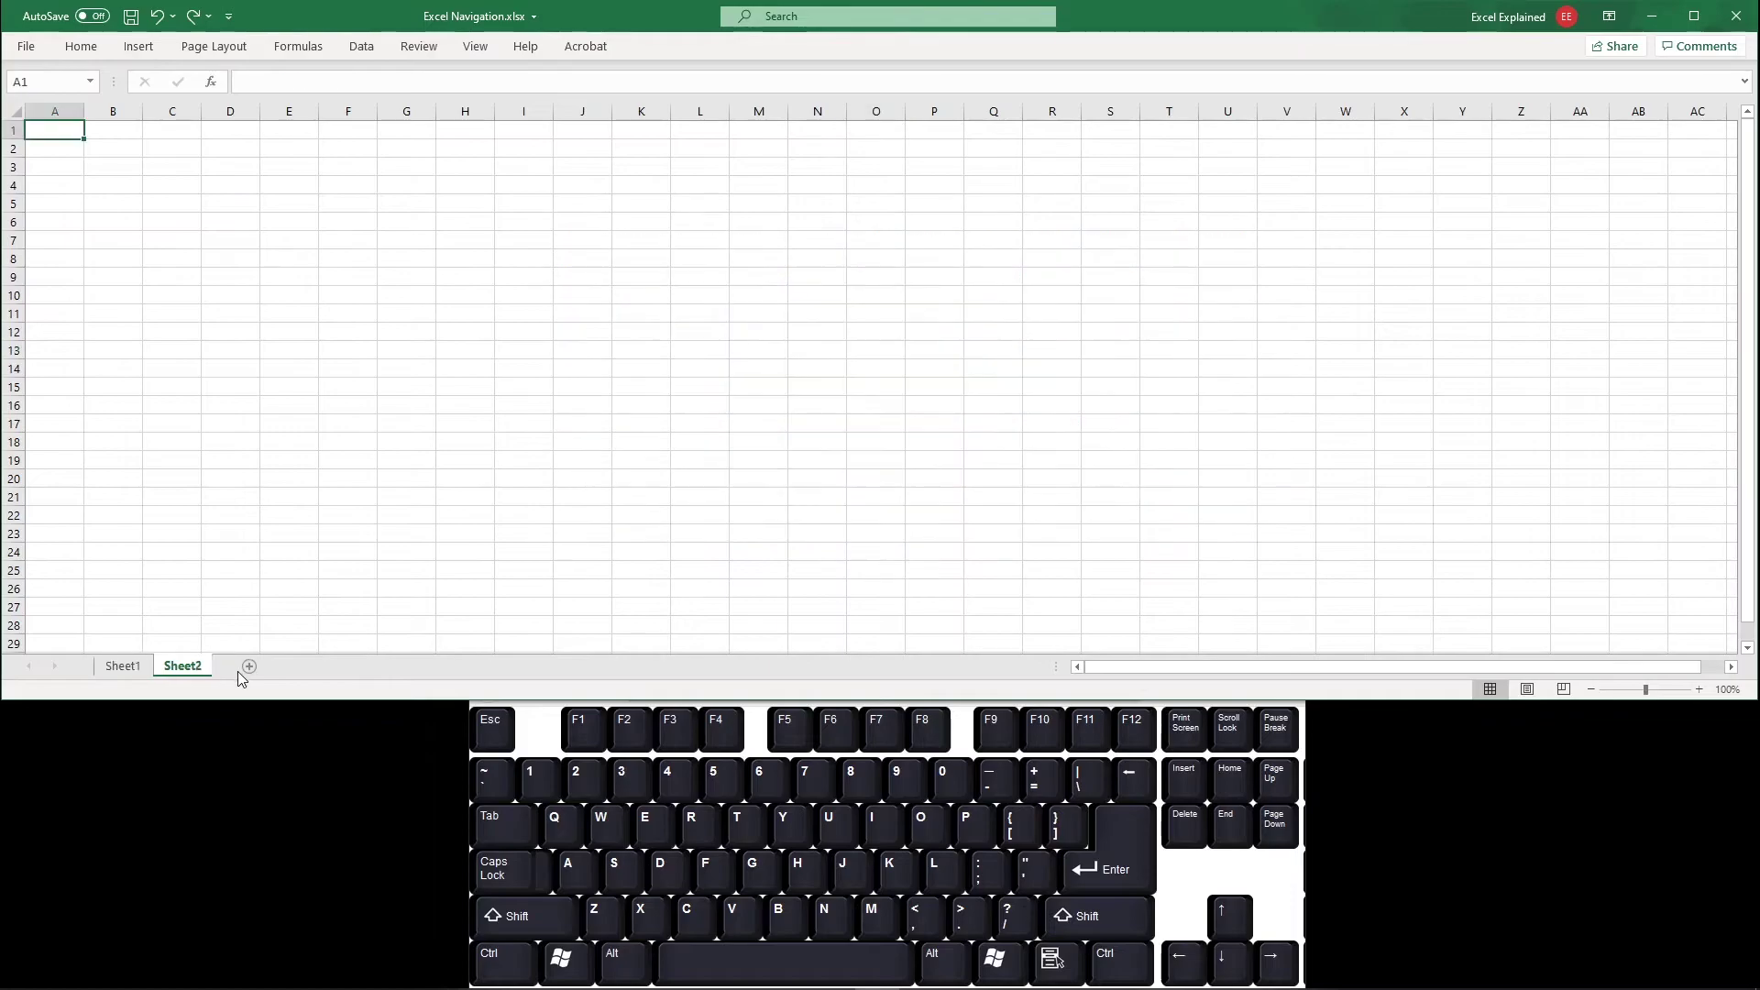
left_click(248, 667)
left_click(311, 666)
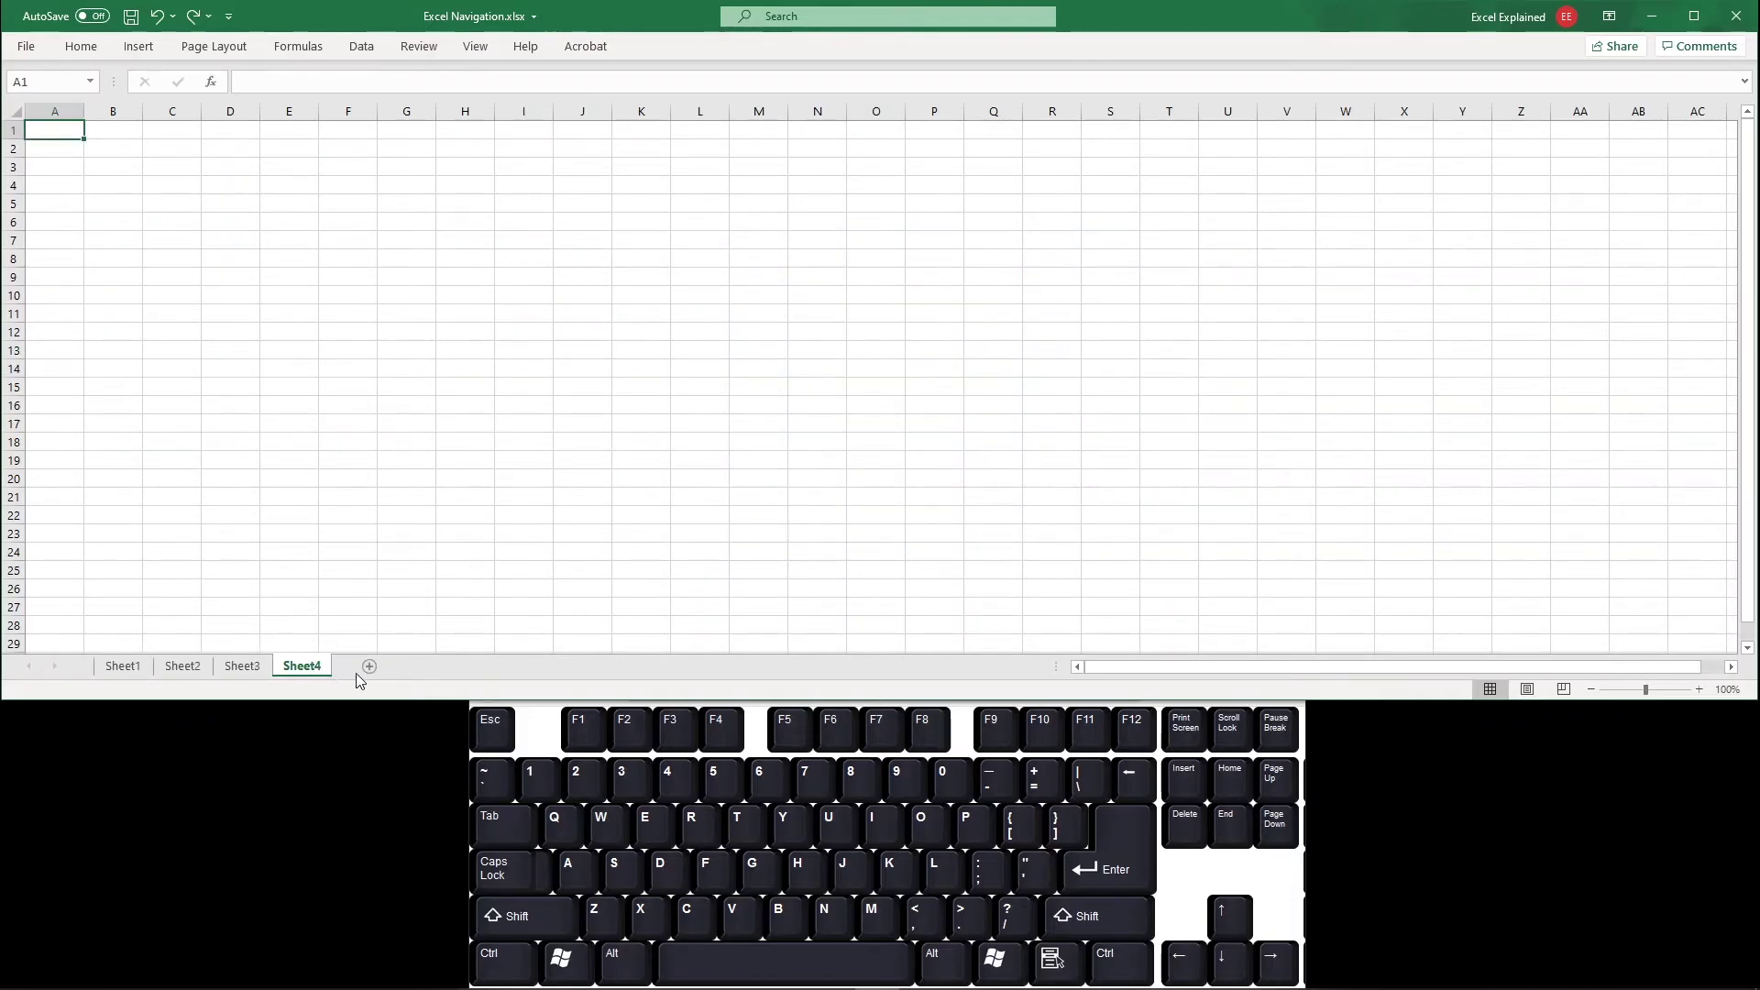
left_click(409, 667)
left_click(469, 667)
left_click(529, 666)
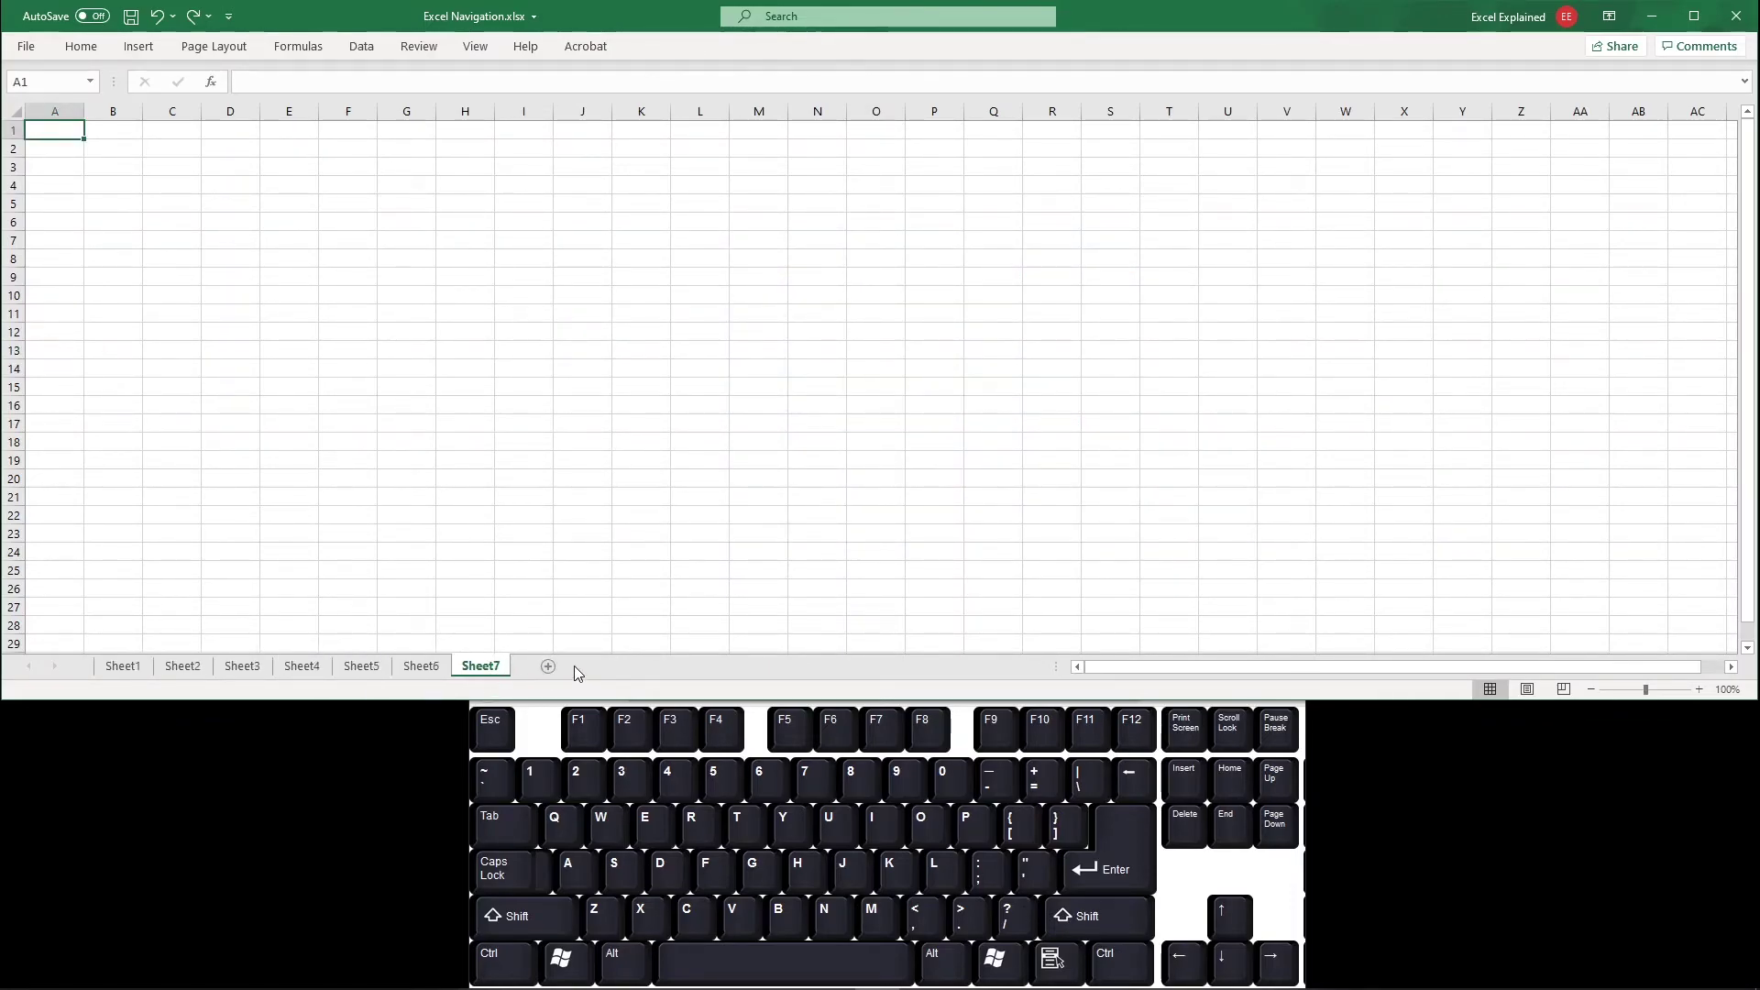
left_click(584, 667)
left_click(644, 667)
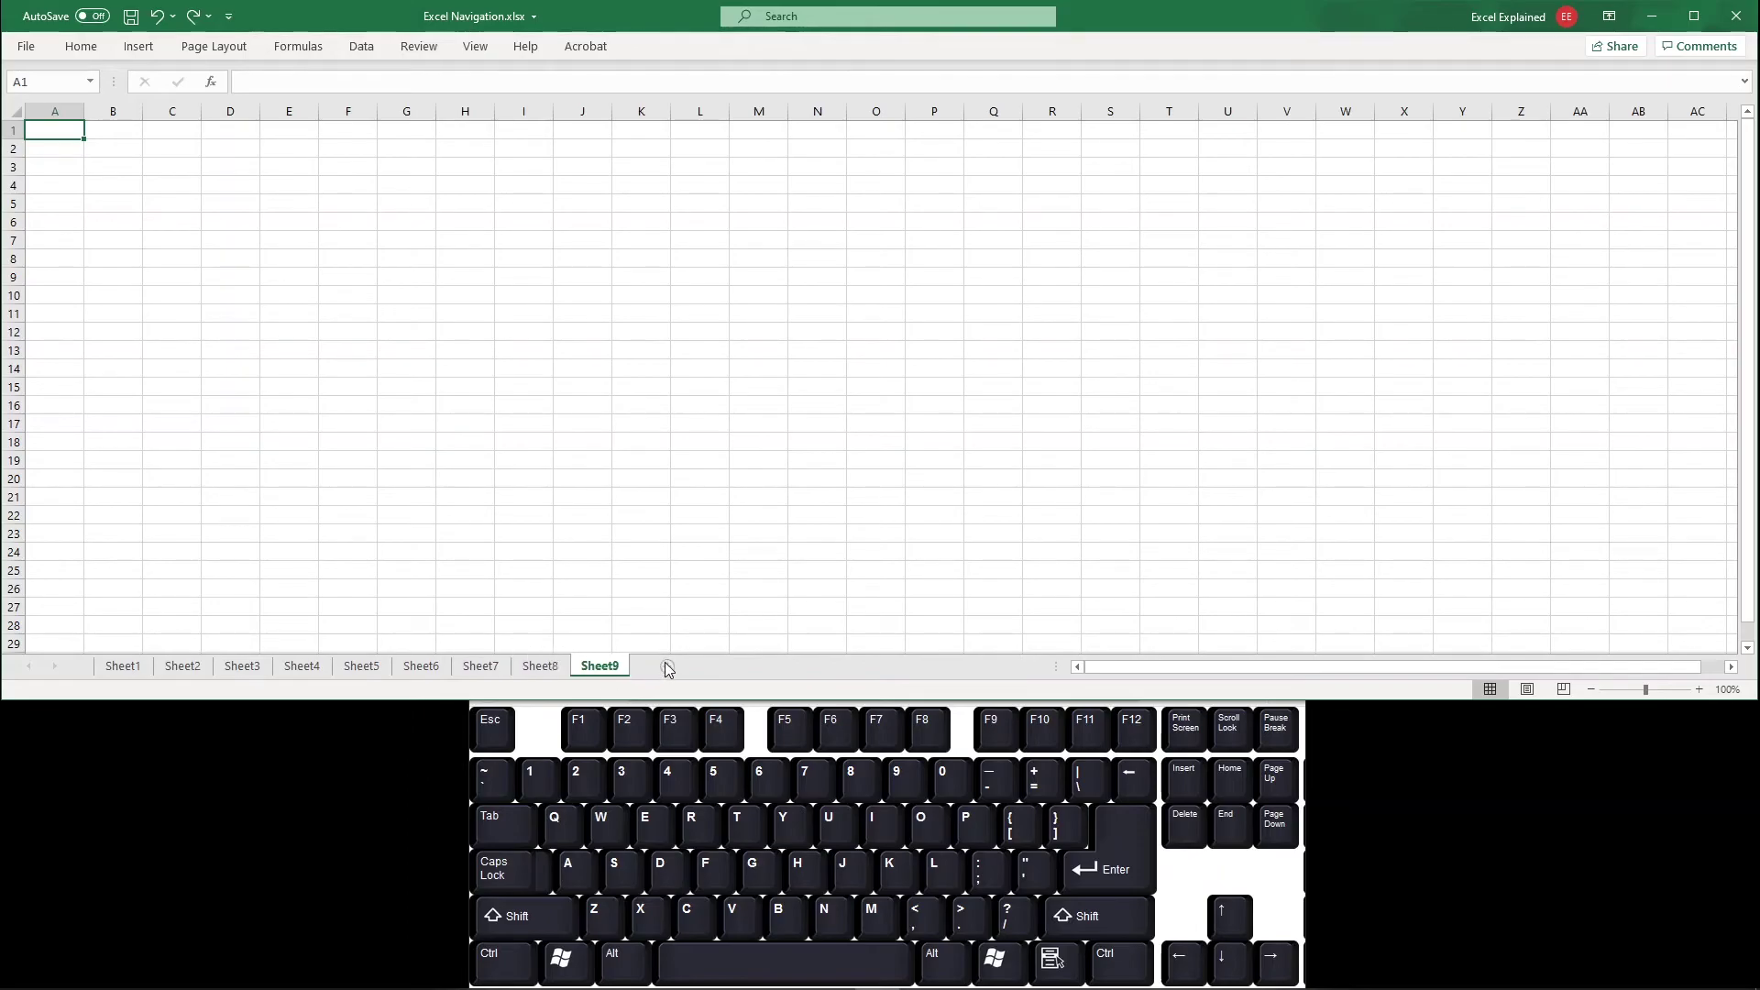
Switch from Sheet1 through Sheet2 to Sheet3 and back to Sheet1
left_click(136, 671)
left_click(182, 667)
left_click(242, 667)
left_click(183, 667)
left_click(135, 668)
Go through the worksheets one by one from Sheet2 to Sheet7
left_click(184, 676)
left_click(242, 672)
left_click(292, 674)
left_click(361, 674)
left_click(421, 672)
left_click(481, 672)
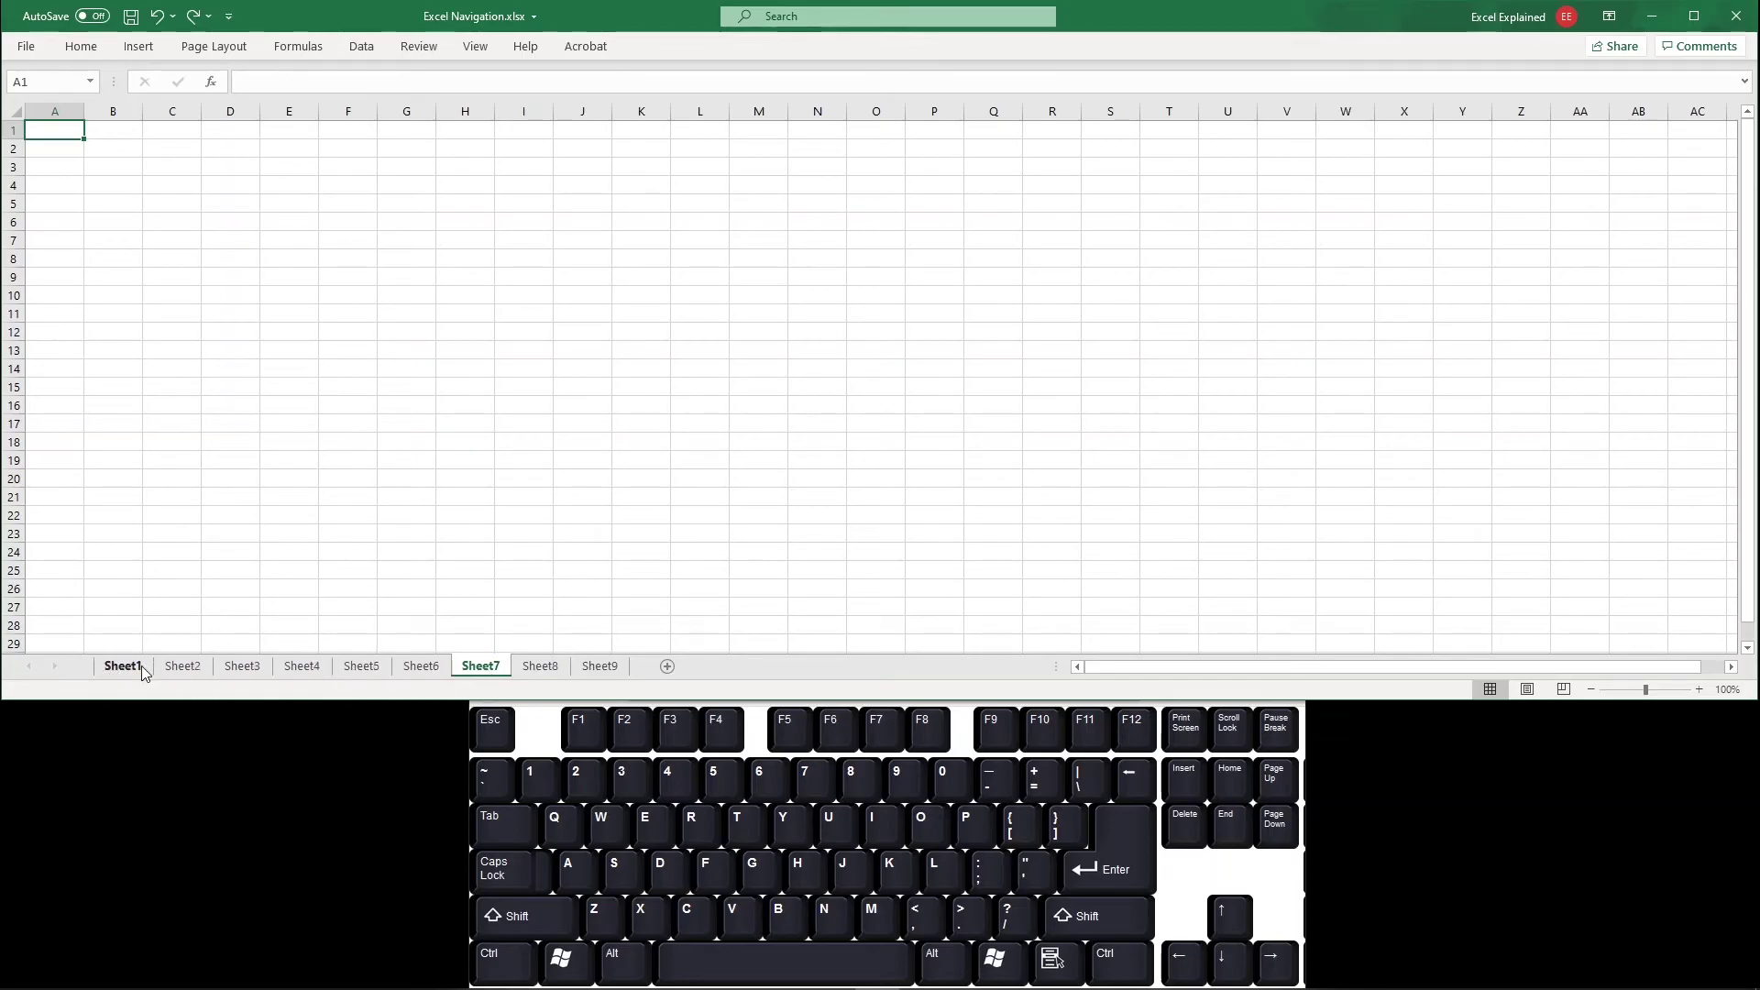
Open Sheet9 and work back through the preceding worksheets to Sheet1
left_click(576, 673)
left_click(547, 674)
left_click(478, 672)
left_click(417, 674)
left_click(361, 672)
left_click(302, 672)
left_click(122, 672)
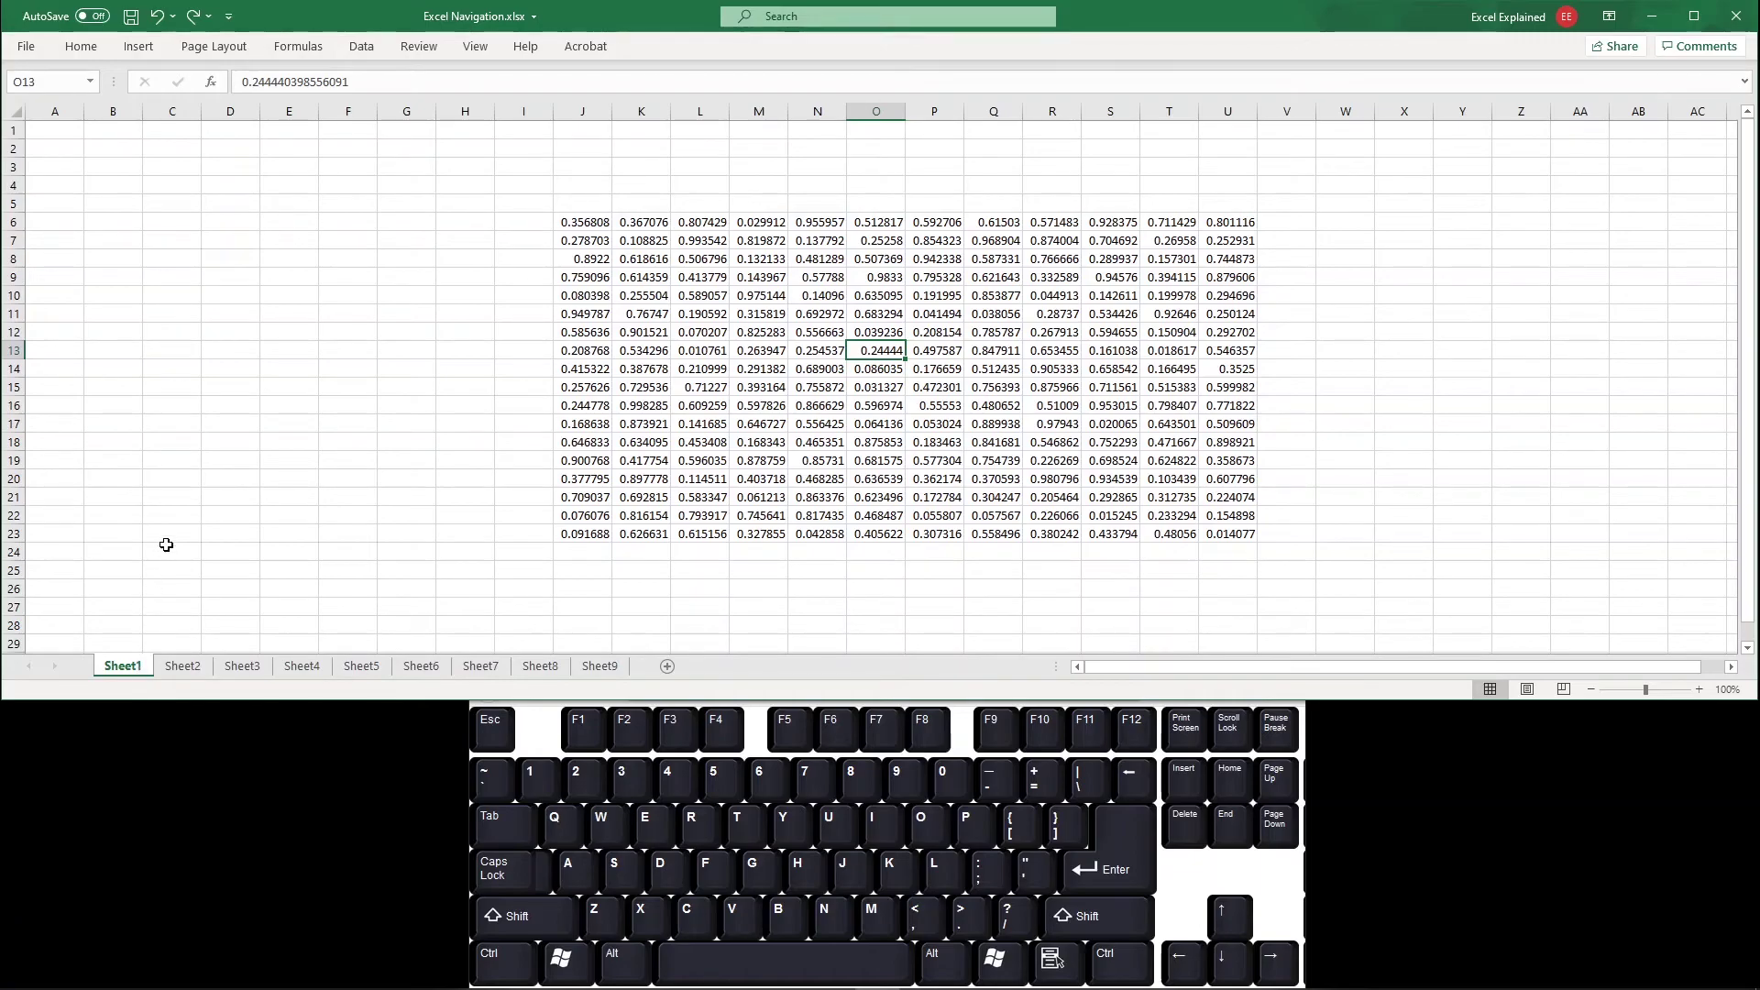
Move from Sheet1 to the next worksheet and return to Sheet1
key("ctrl")
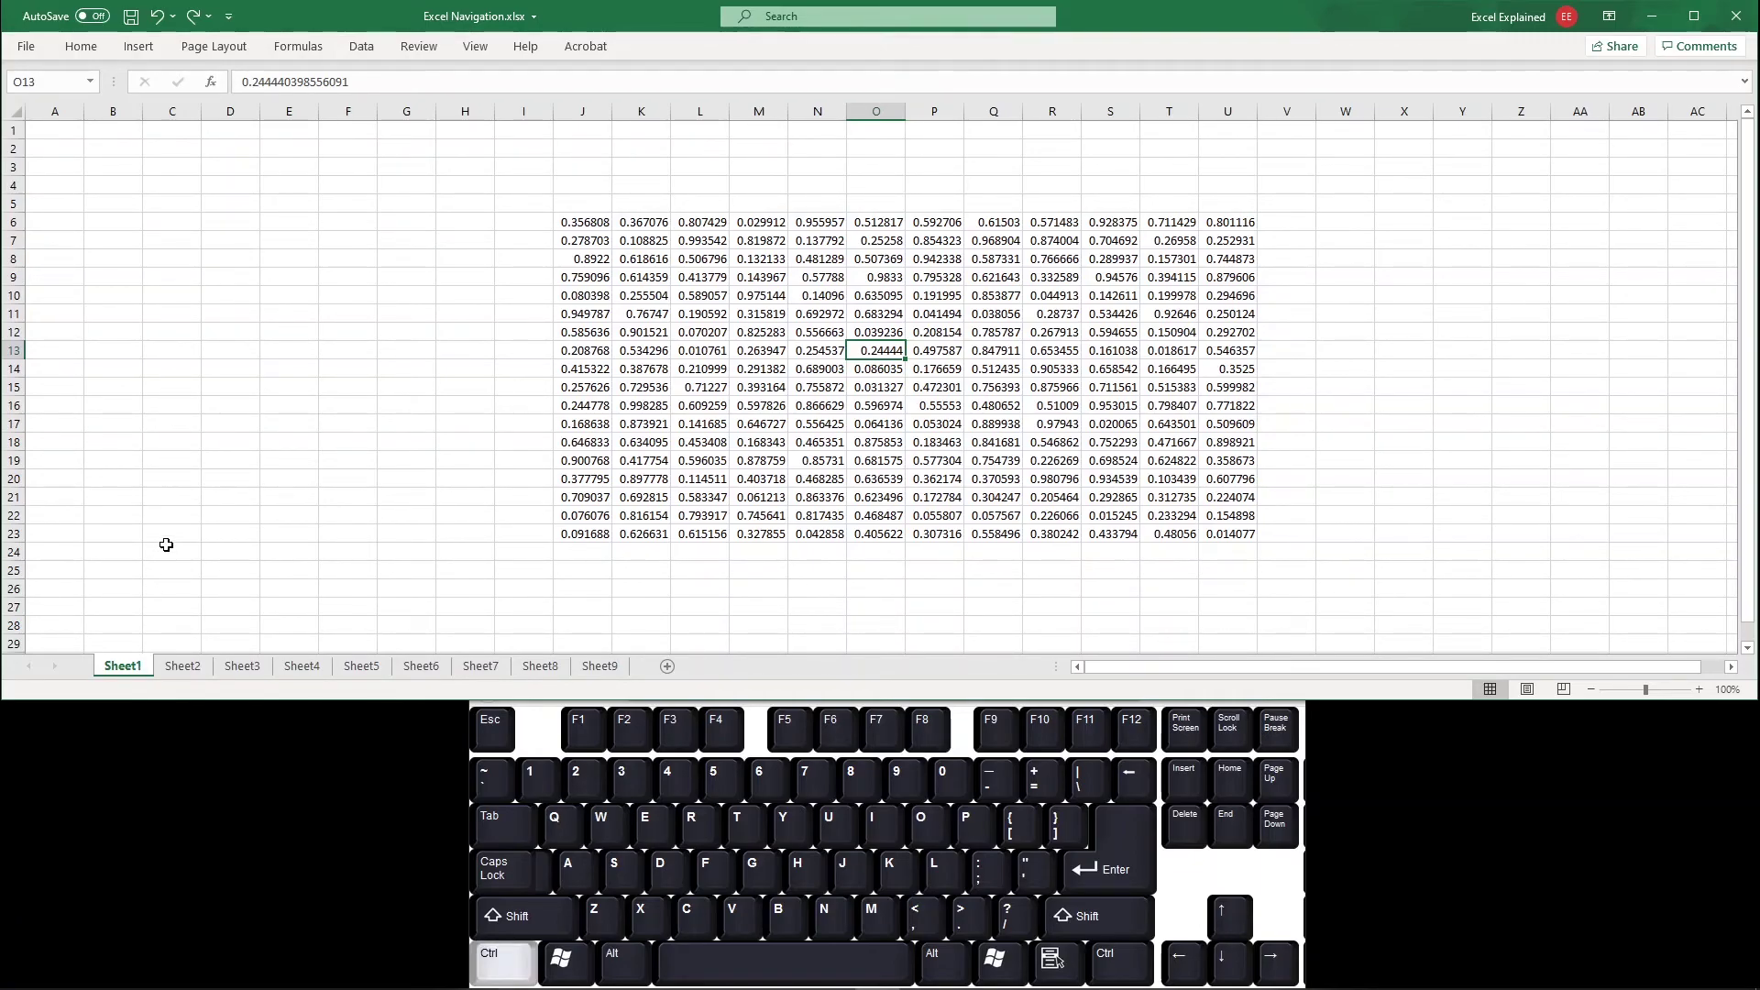
key("ctrl+Page_Down")
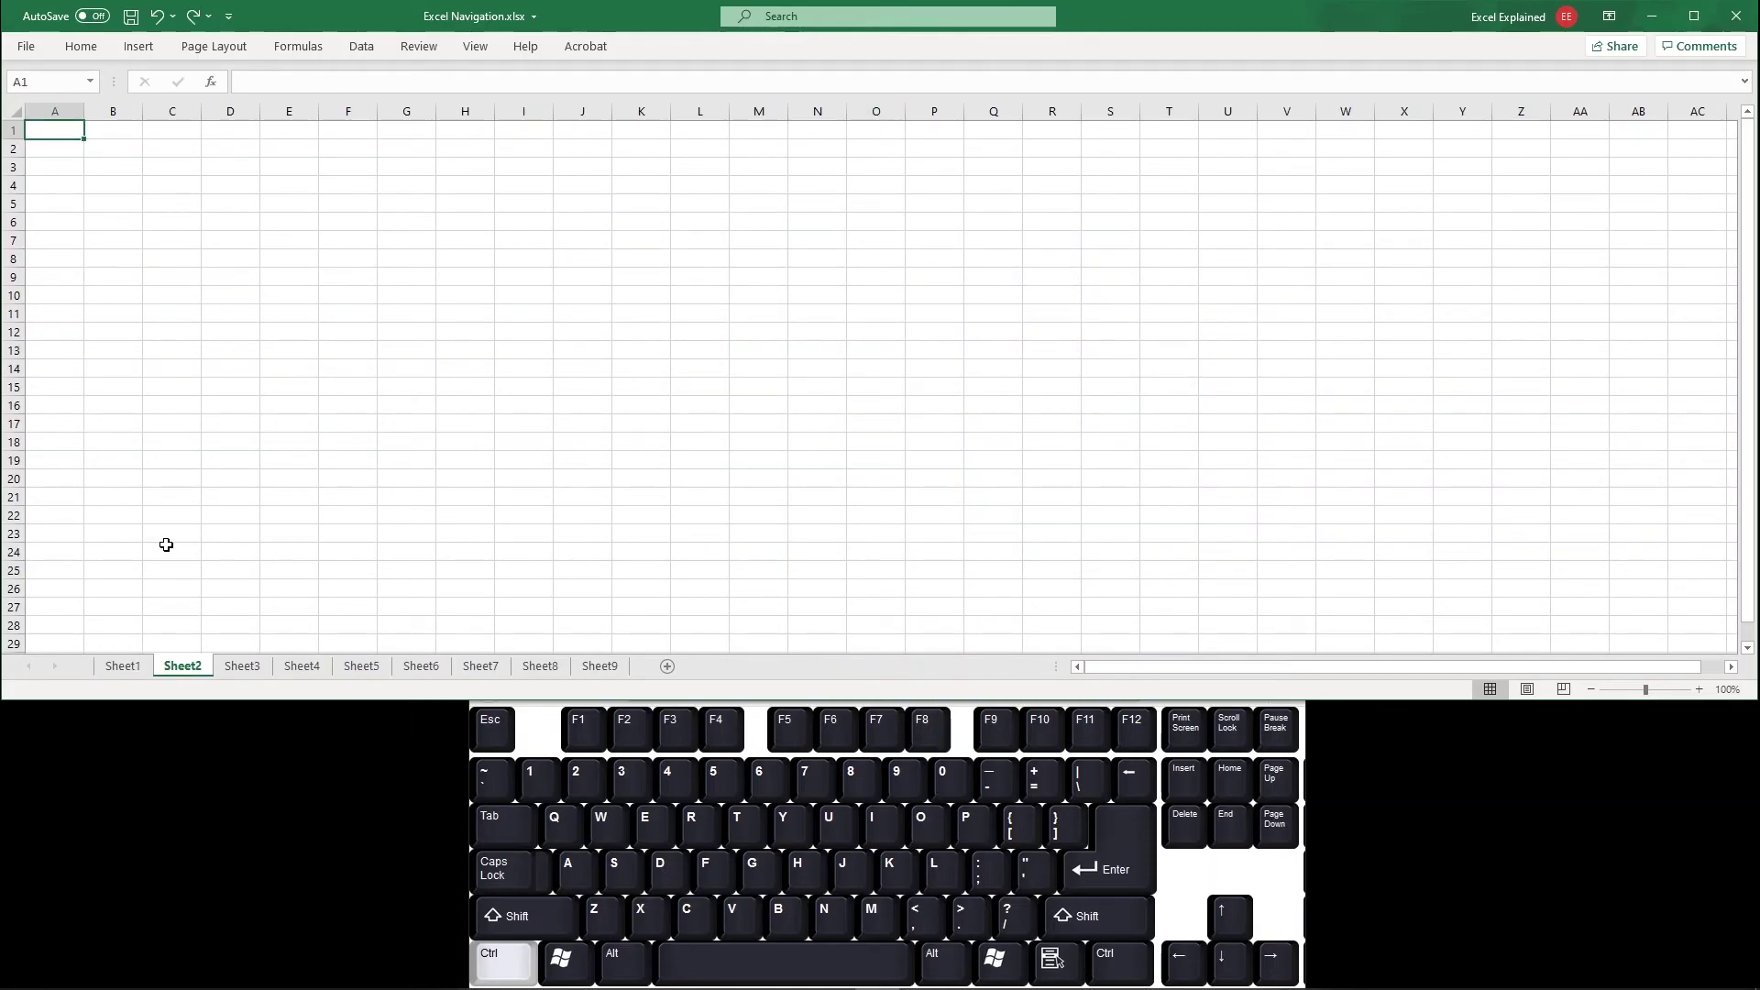
key("ctrl+Page_Up")
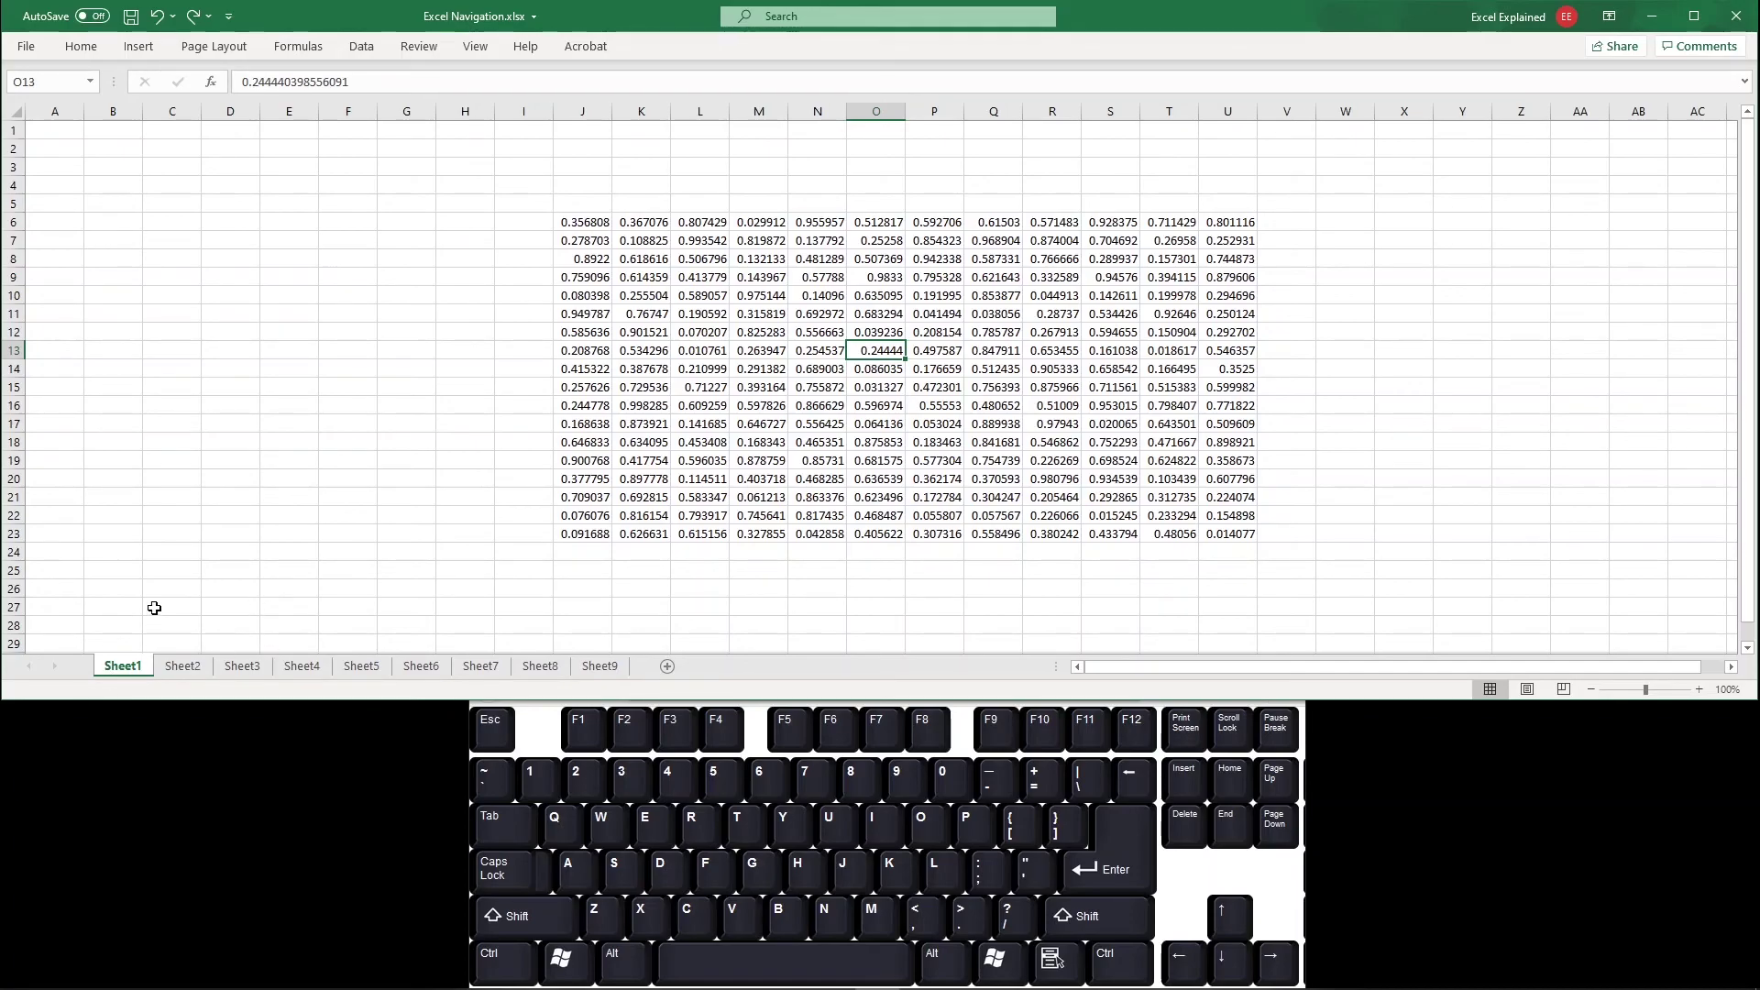
Advance one worksheet at a time from Sheet1 to the last worksheet, Sheet9
key("ctrl")
key("ctrl+Page_Down")
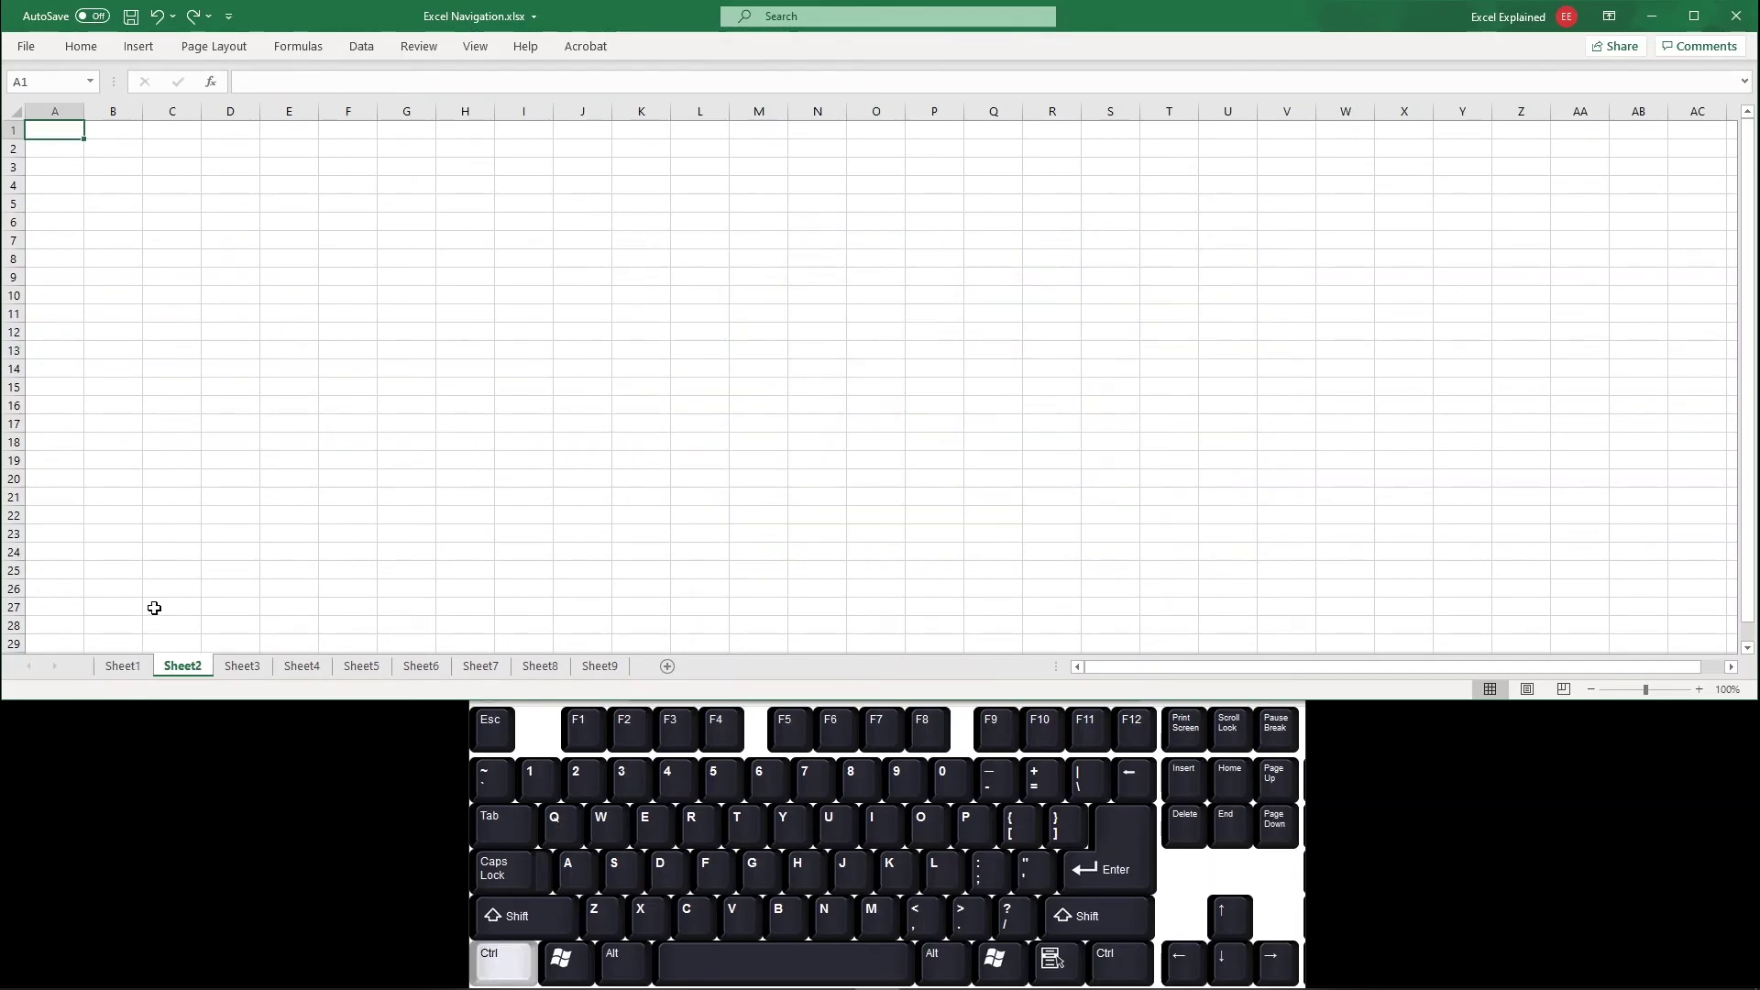
key("ctrl+Page_Down")
key("ctrl+Page_Down")
key("ctrl+Page_Down")
key("ctrl+Page_Down")
key("ctrl+Page_Down")
key("ctrl+Page_Down")
key("ctrl+Page_Down")
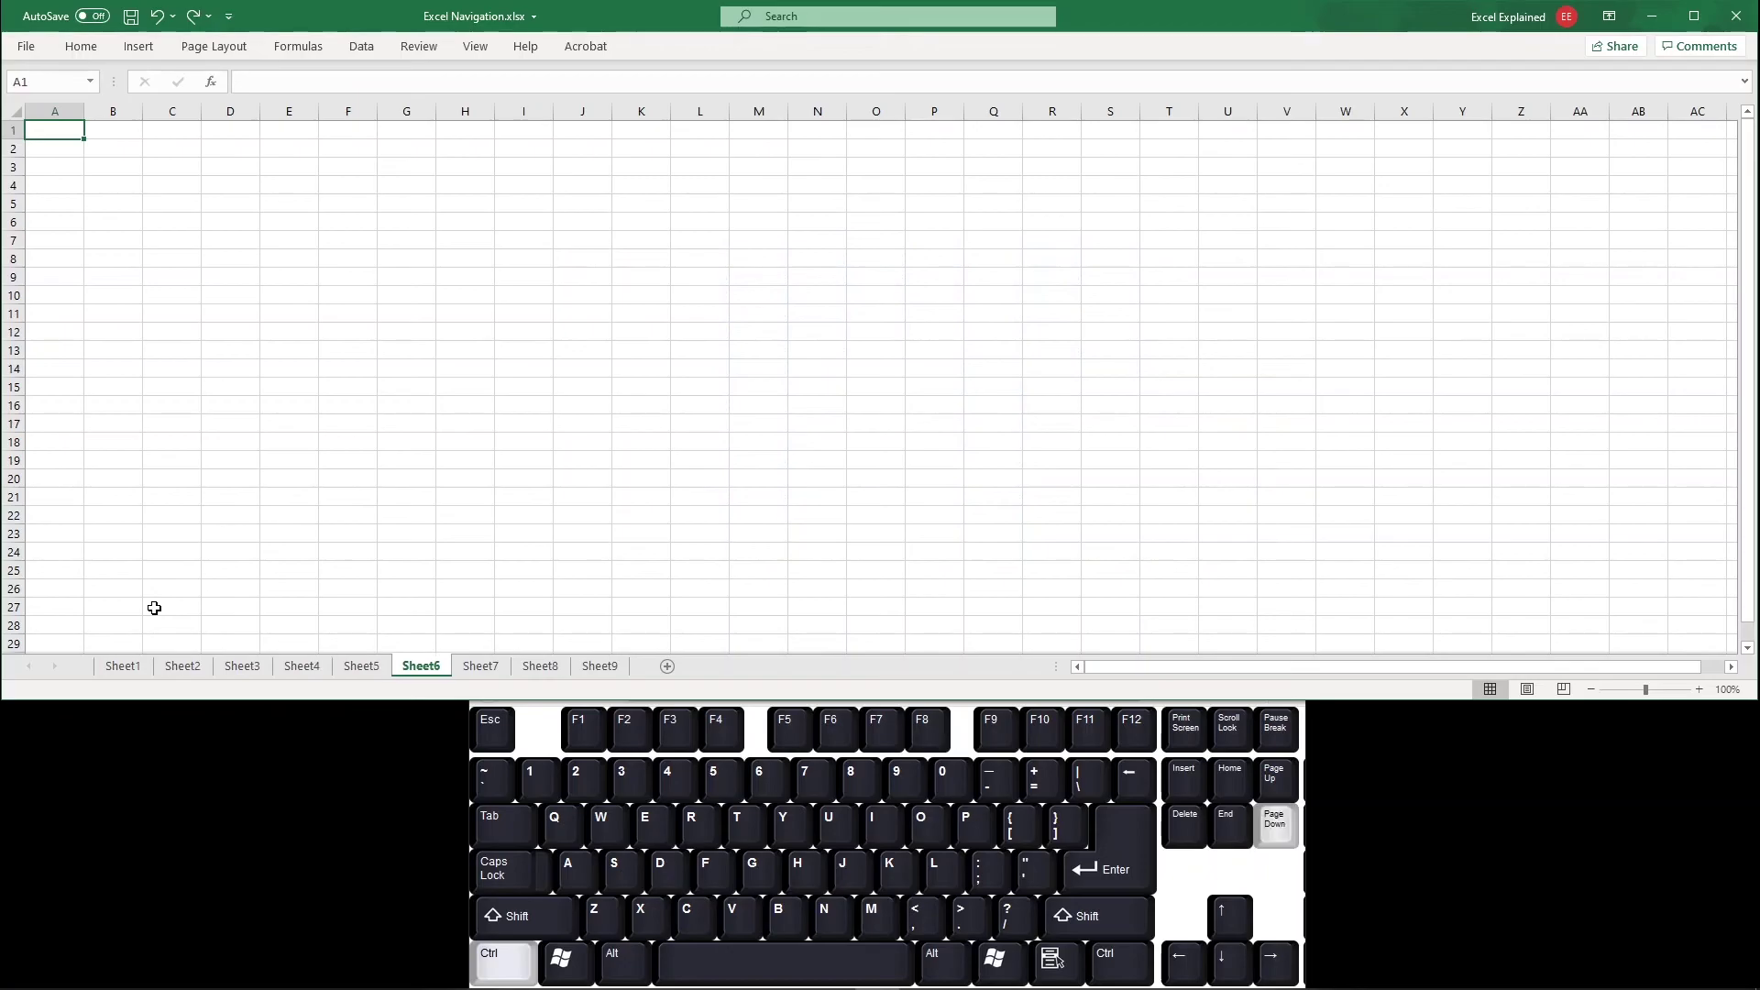
Step back one worksheet at a time from Sheet9 to Sheet1
key("ctrl+Page_Up")
key("ctrl+Page_Up")
key("ctrl+Page_Up")
key("ctrl+Page_Up")
key("ctrl+Page_Up")
key("ctrl+Page_Up")
key("ctrl+Page_Up")
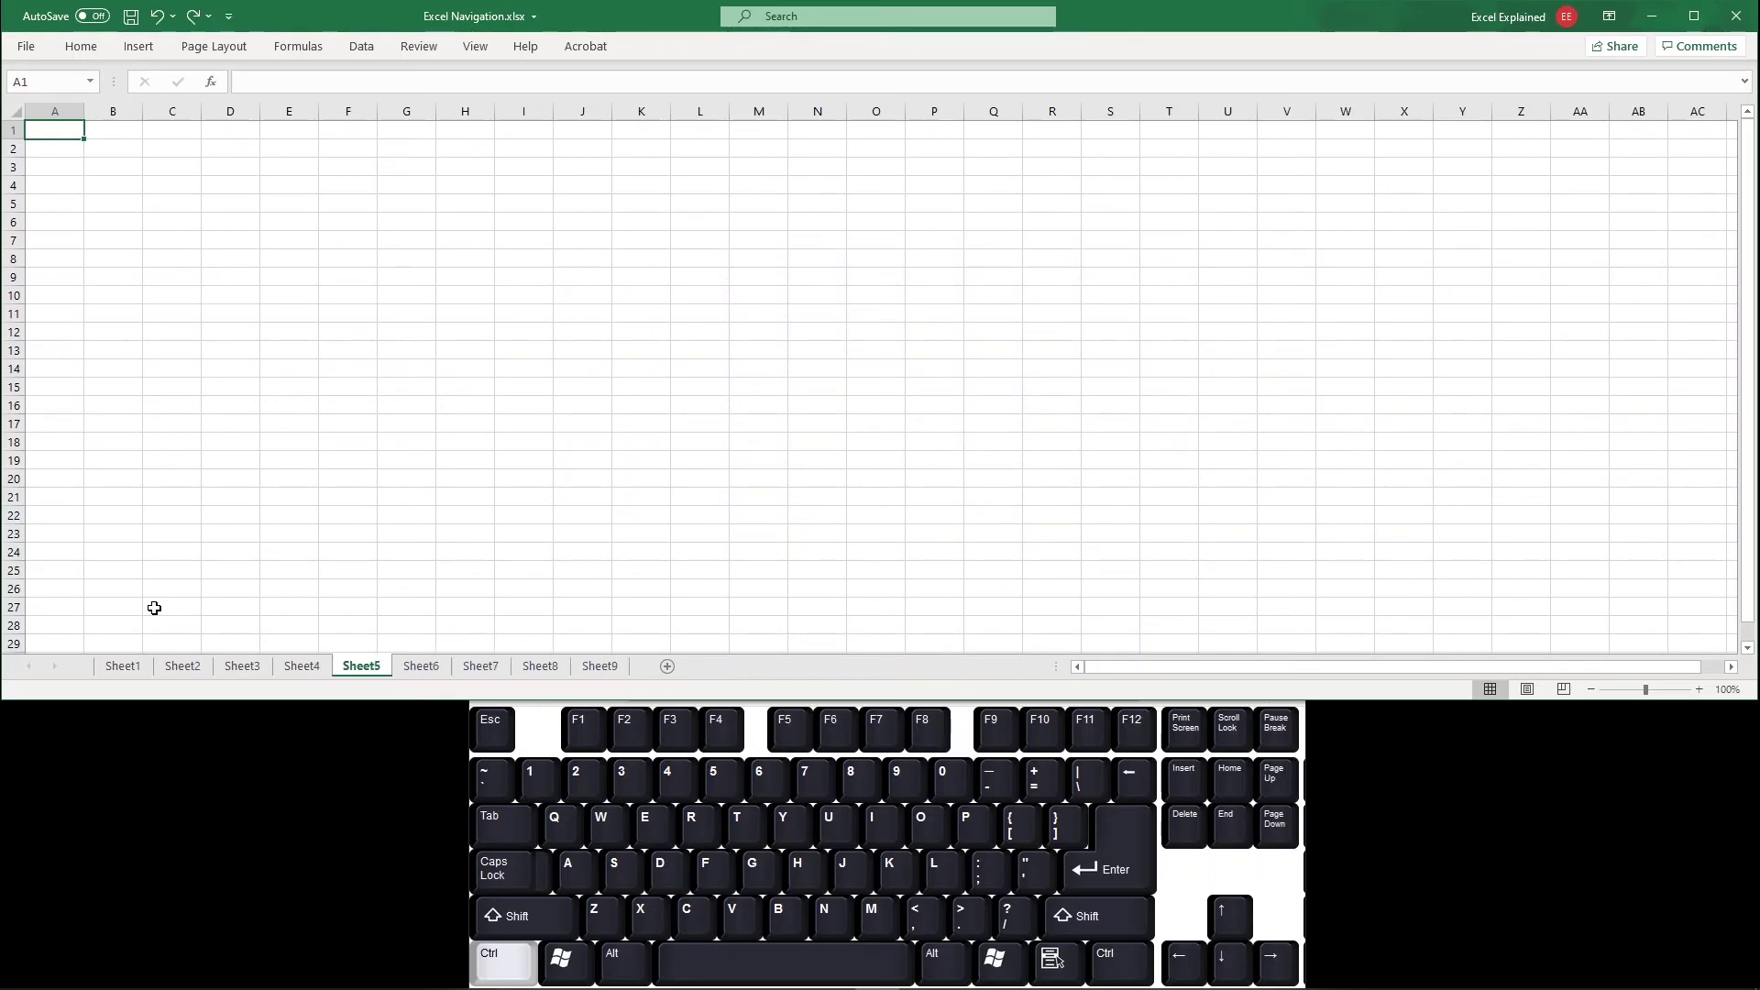
key("ctrl+Page_Up")
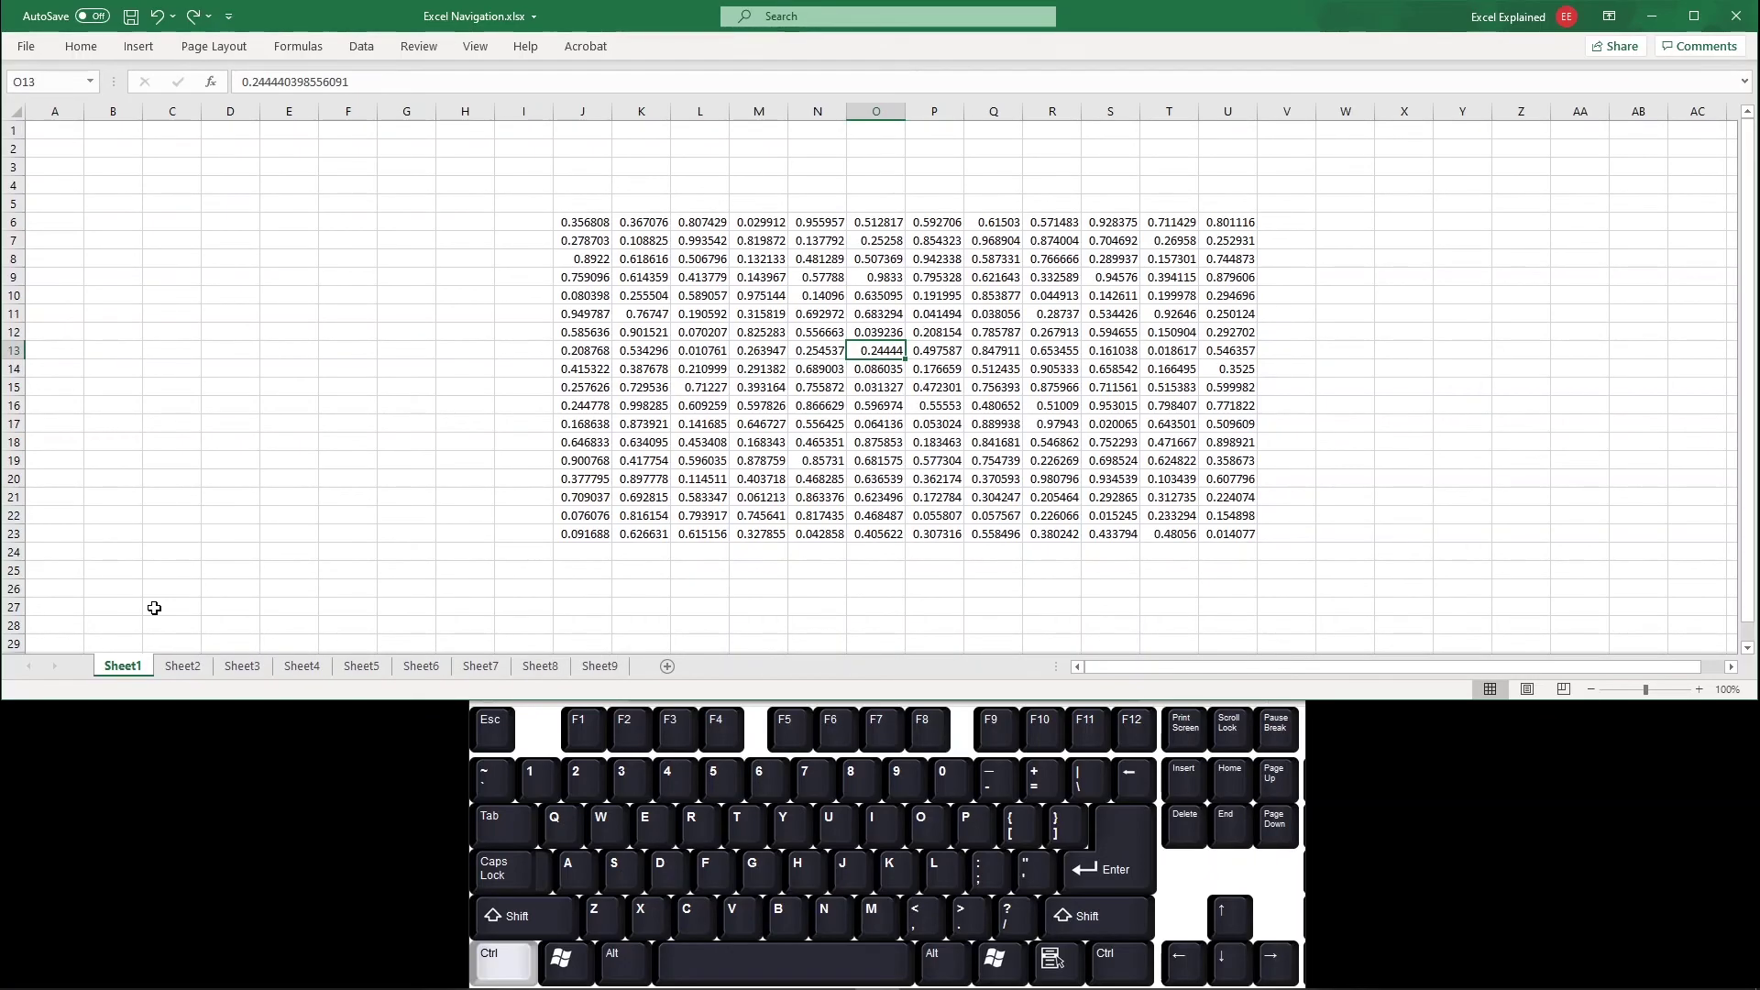
Alternate between Sheet1 and Sheet2 twice, ending on Sheet1 with cell P14 selected
key("ctrl+Page_Down")
key("ctrl+Page_Up")
key("ctrl+Page_Down")
key("ctrl+Page_Up")
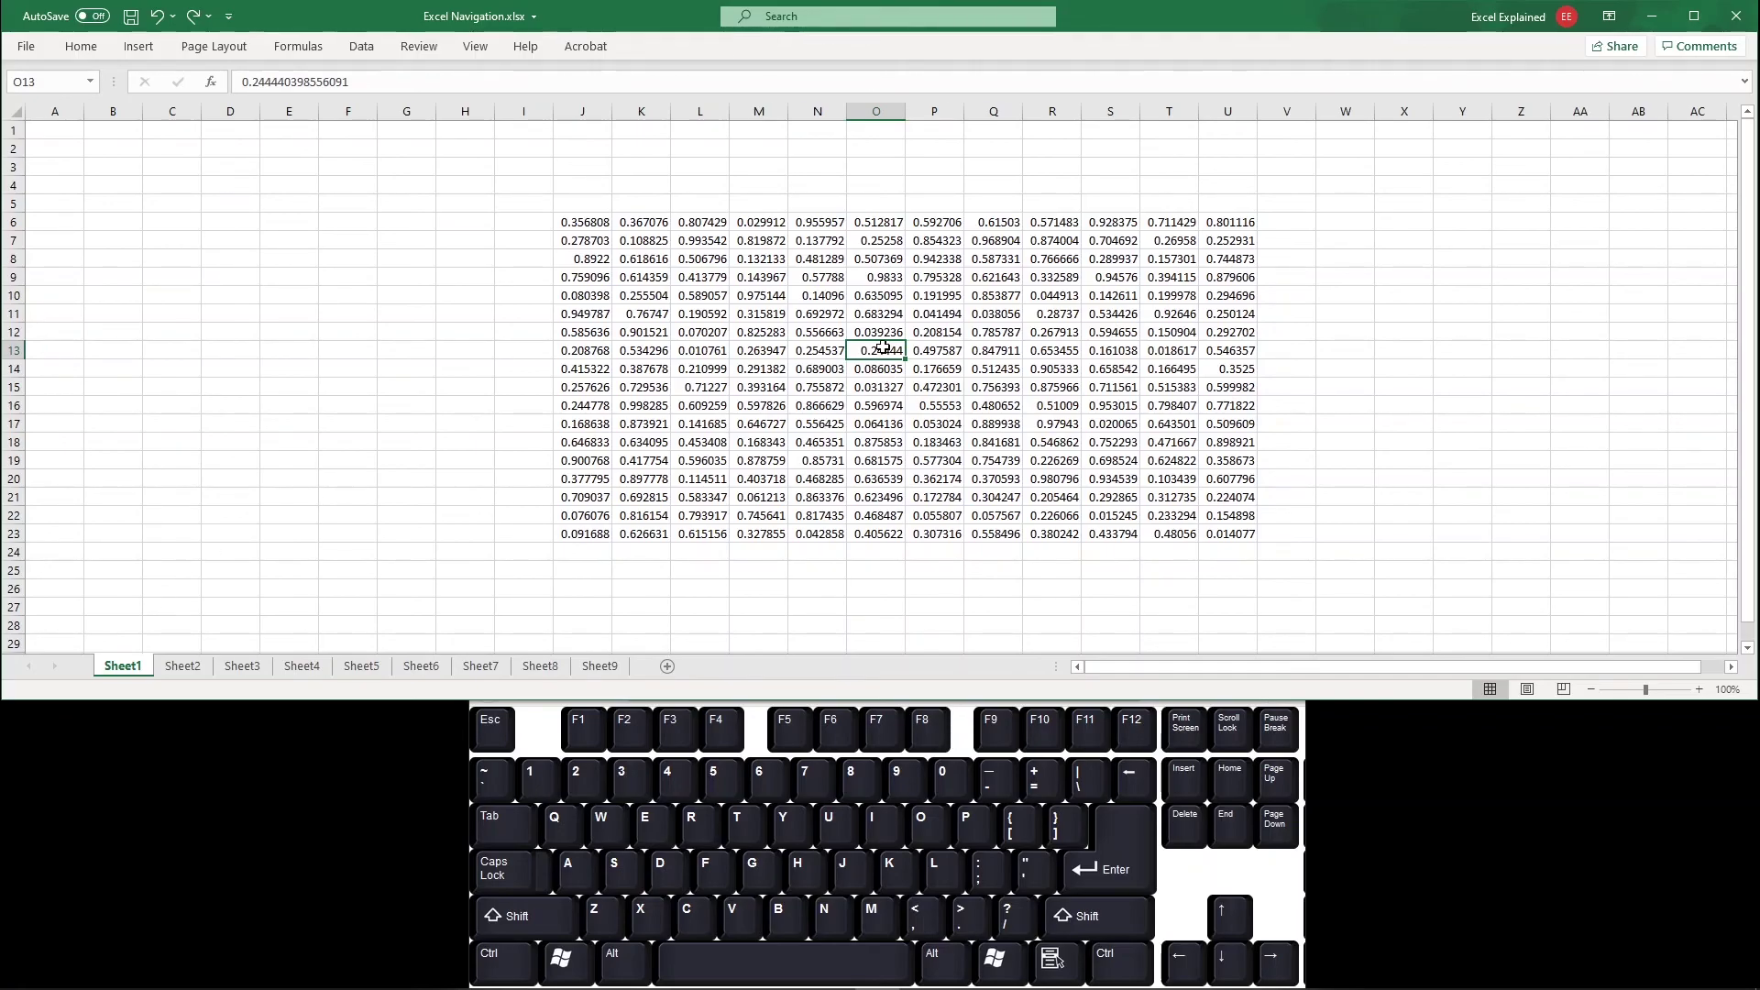
left_click(925, 365)
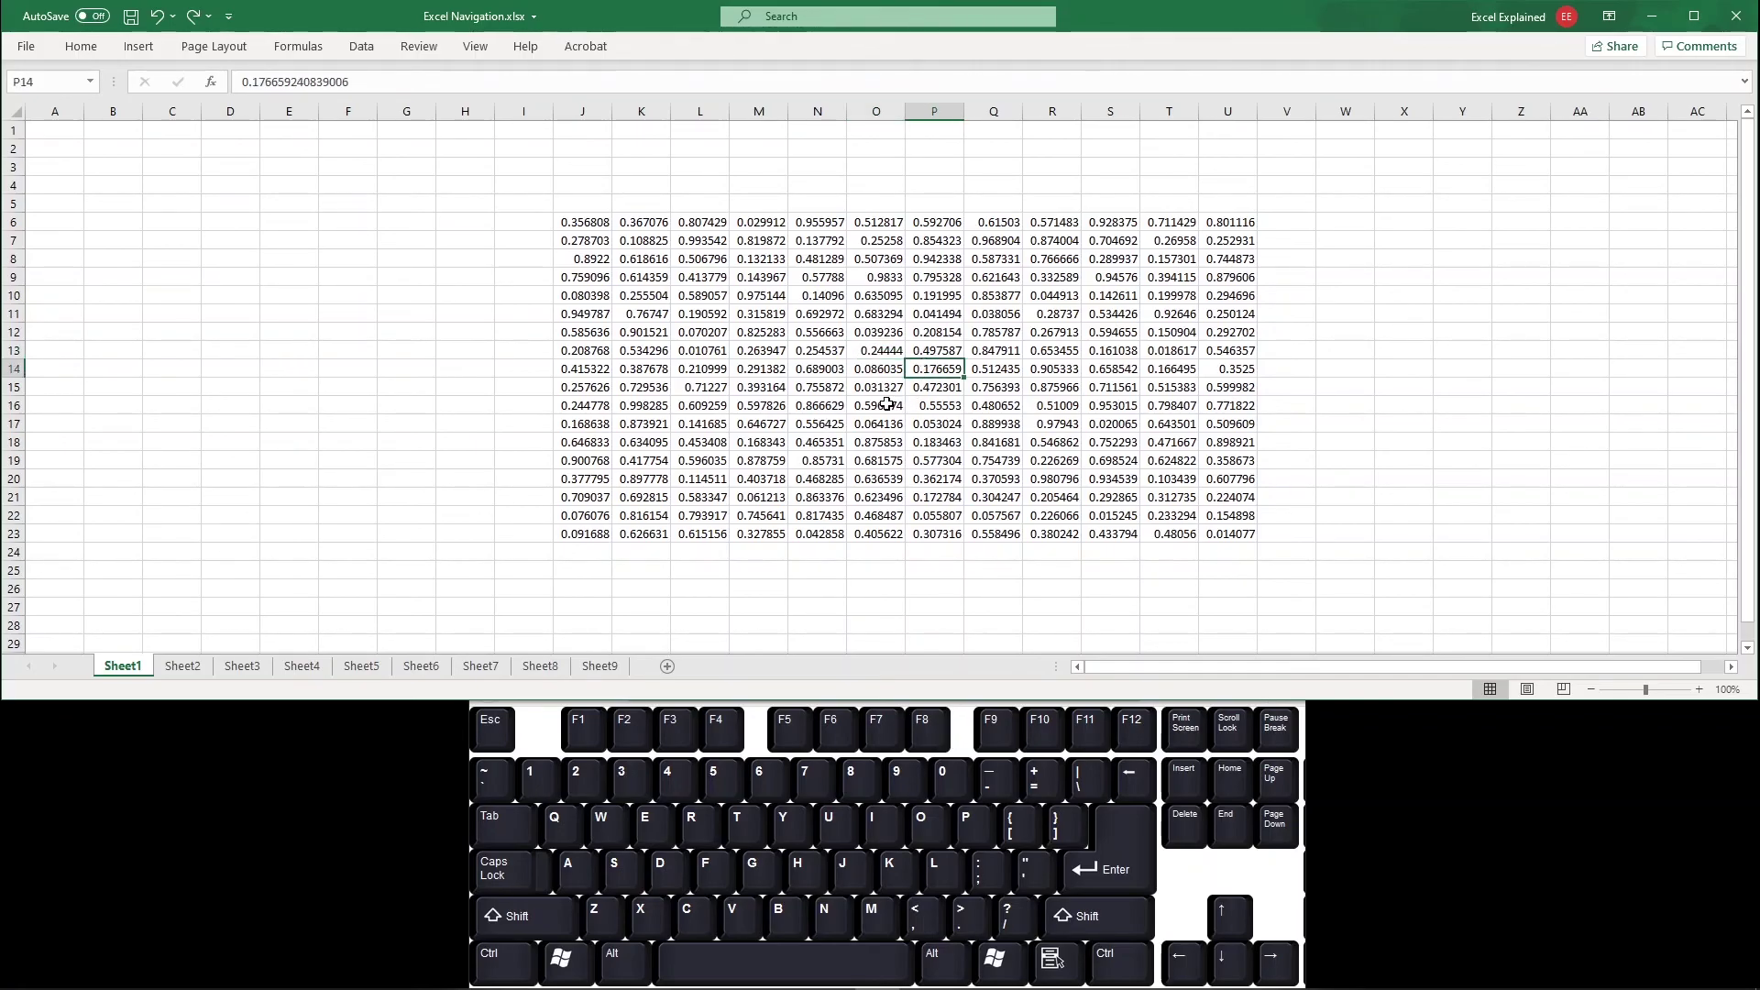